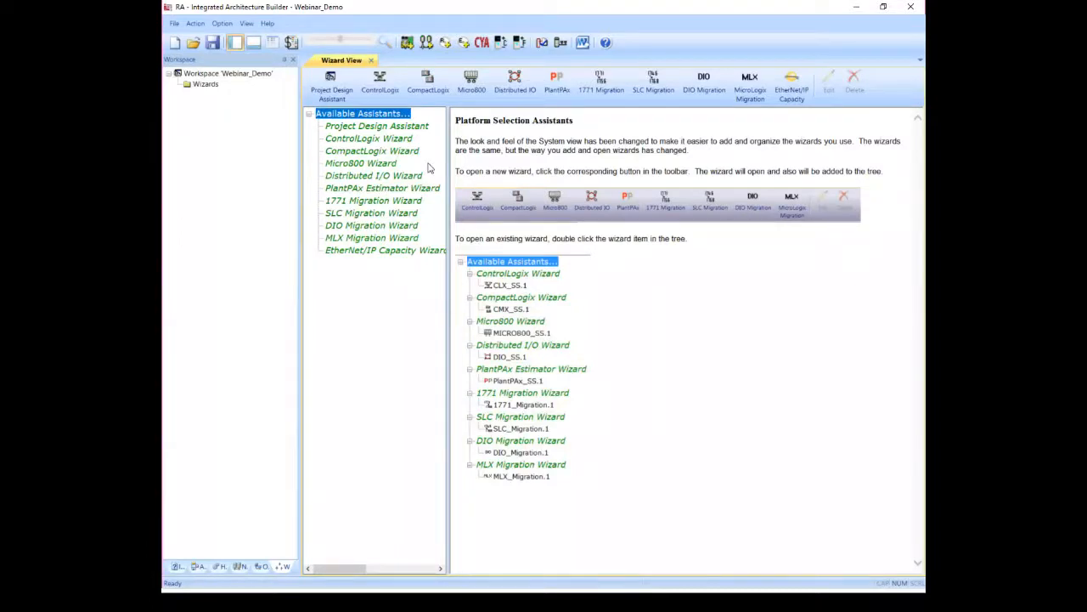
# - Start a new ControlLogix wizard, keeping the Screw I/O wiring method and the New Switch(s) - Star Ethernet topology
pyautogui.click(381, 95)
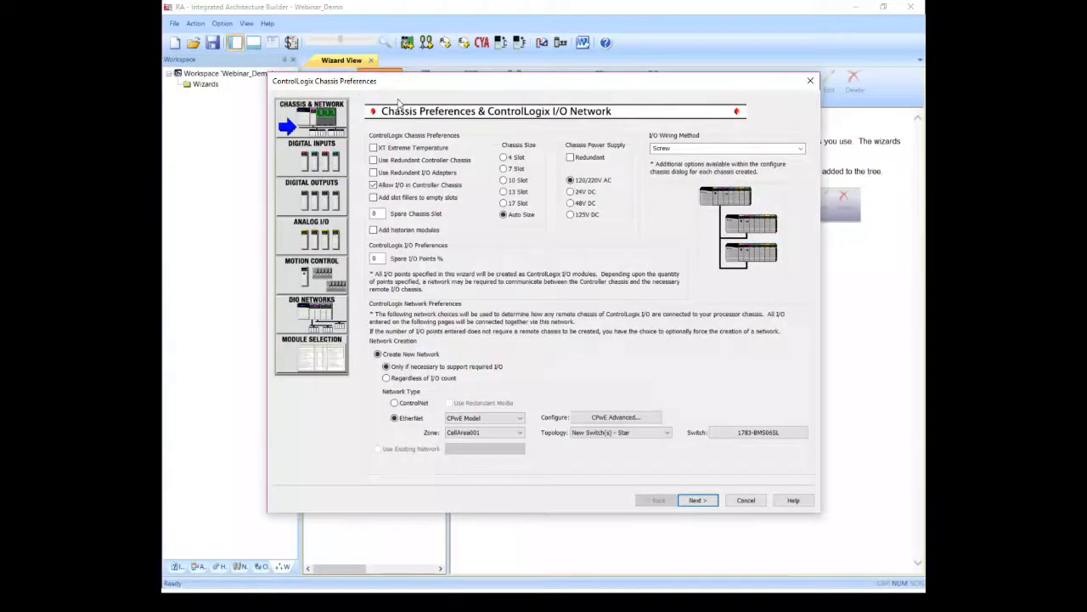
pyautogui.moveTo(392, 85); pyautogui.dragTo(433, 70)
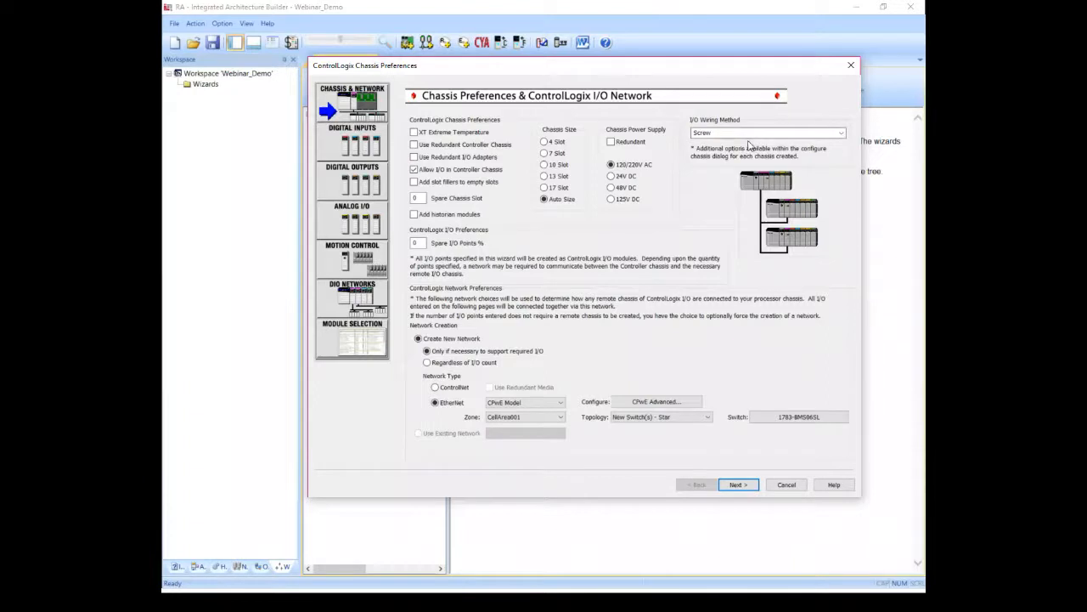
pyautogui.click(839, 134)
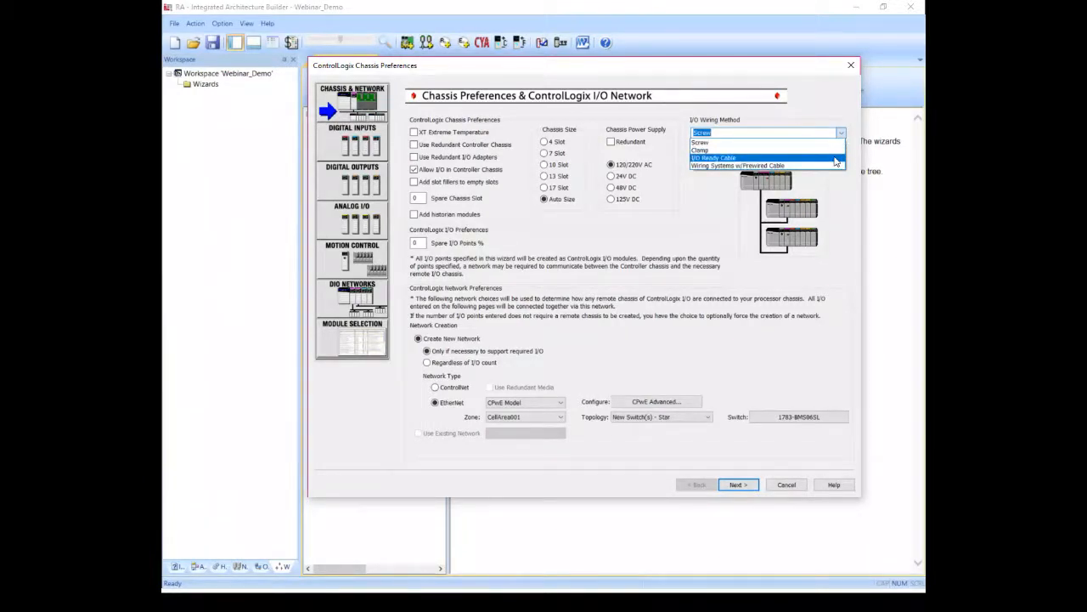
pyautogui.click(841, 142)
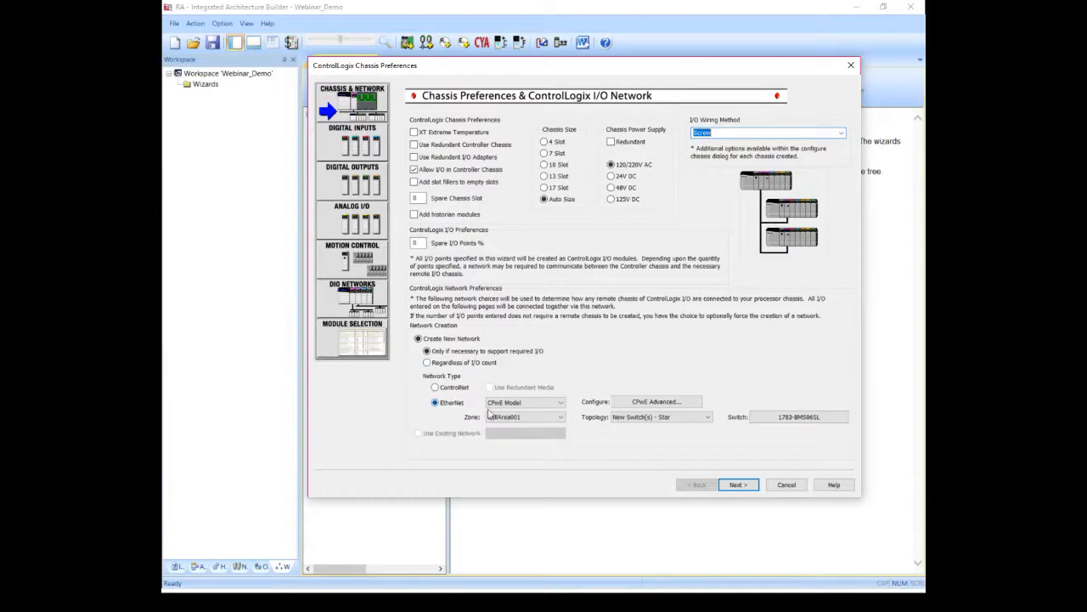
pyautogui.click(659, 417)
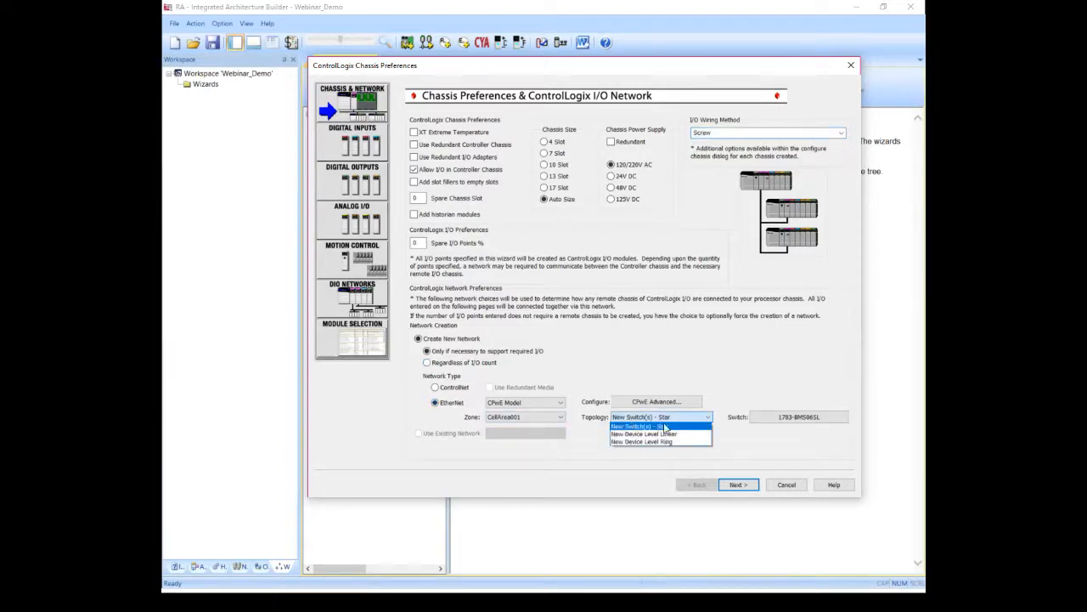
pyautogui.click(661, 426)
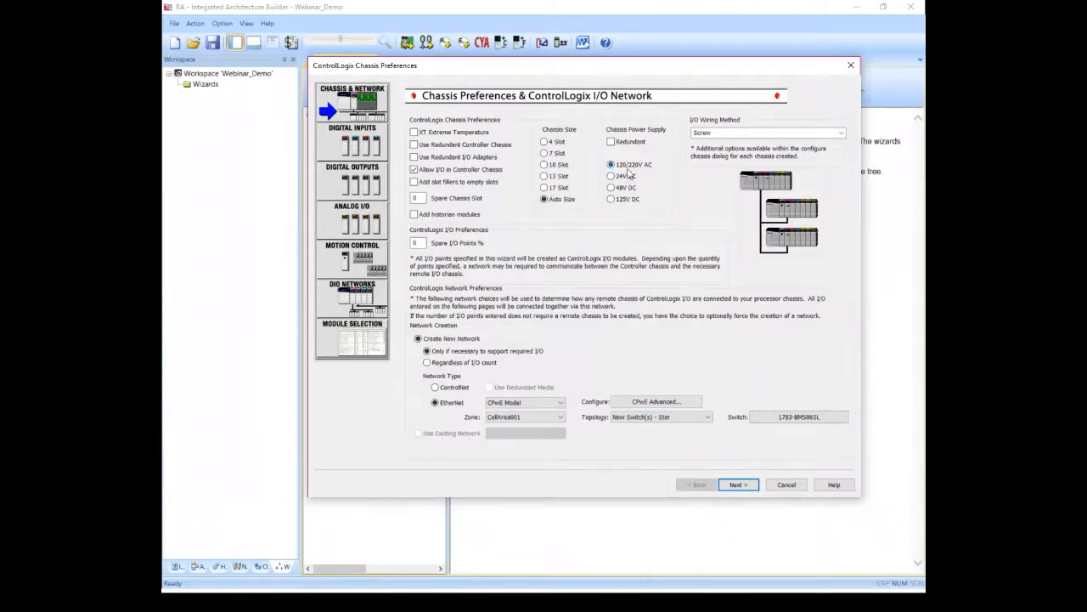
# - Set the spare I/O points to 5% and continue to the digital input settings
pyautogui.doubleClick(415, 242)
pyautogui.write('5')
pyautogui.click(737, 485)
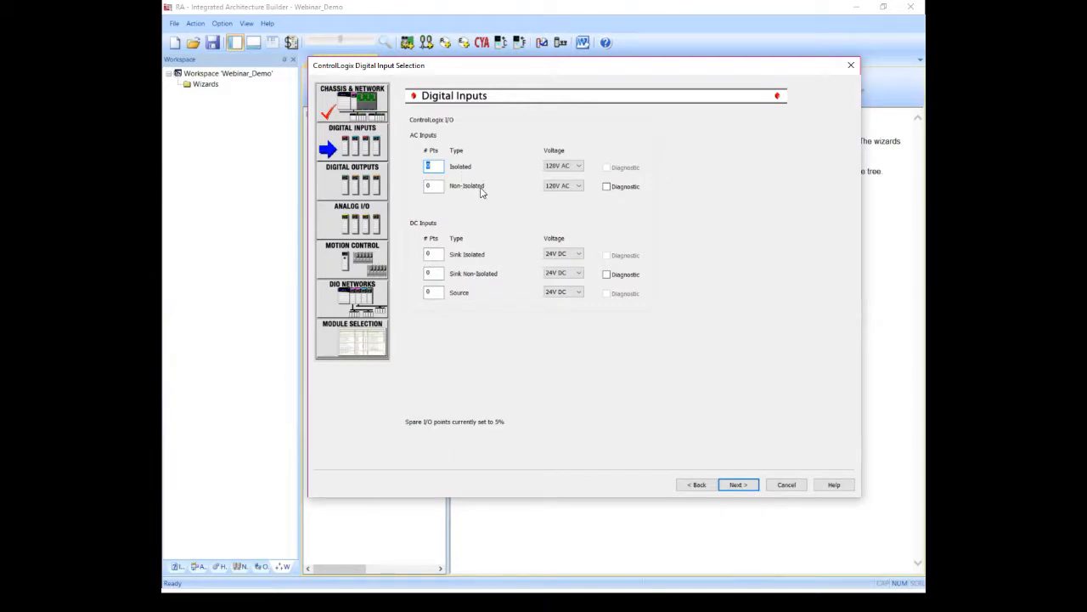
# - Specify 12 isolated 120V AC input points and 12 sink isolated 24V DC input points, and continue to the digital outputs
pyautogui.click(578, 167)
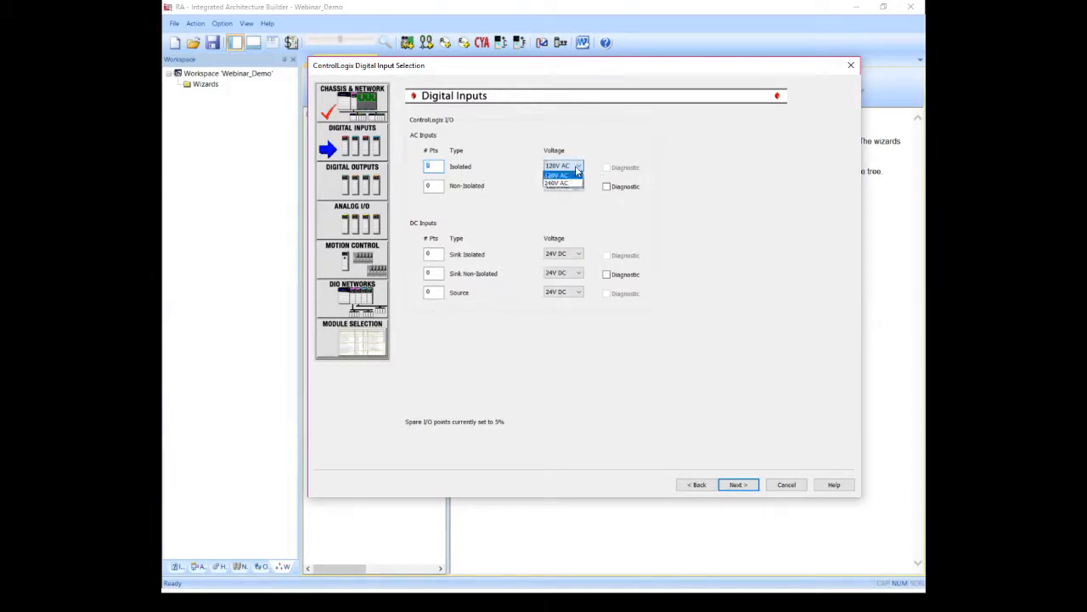
pyautogui.click(575, 174)
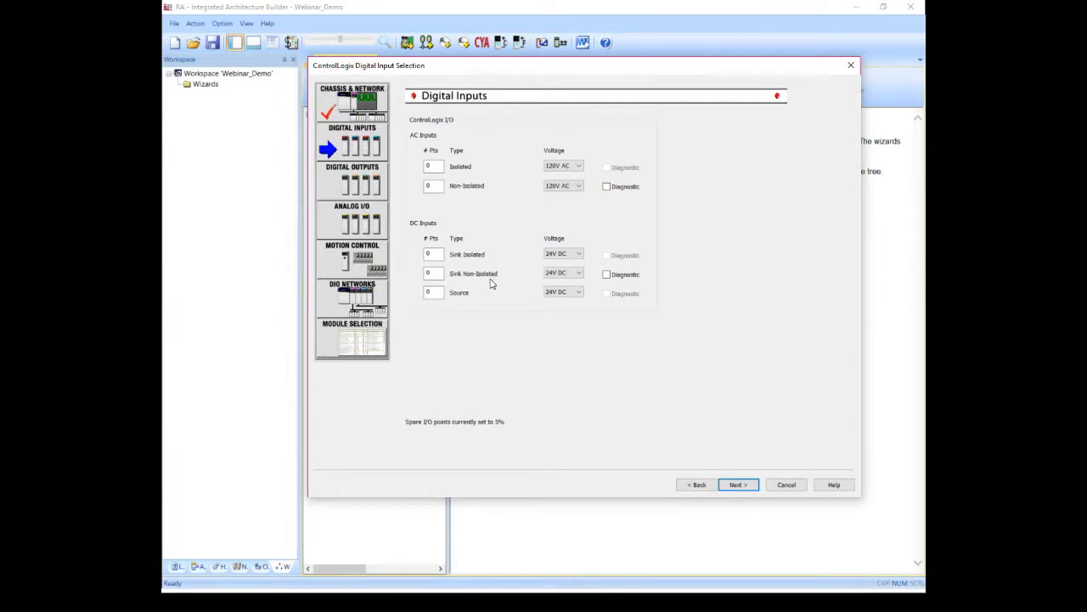
pyautogui.click(575, 254)
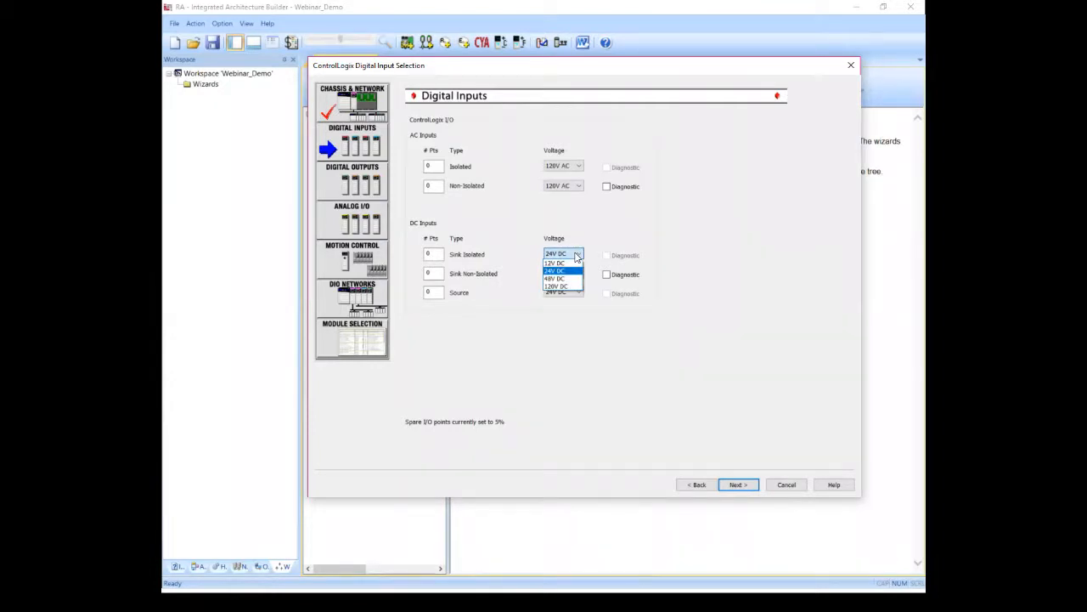
pyautogui.click(575, 254)
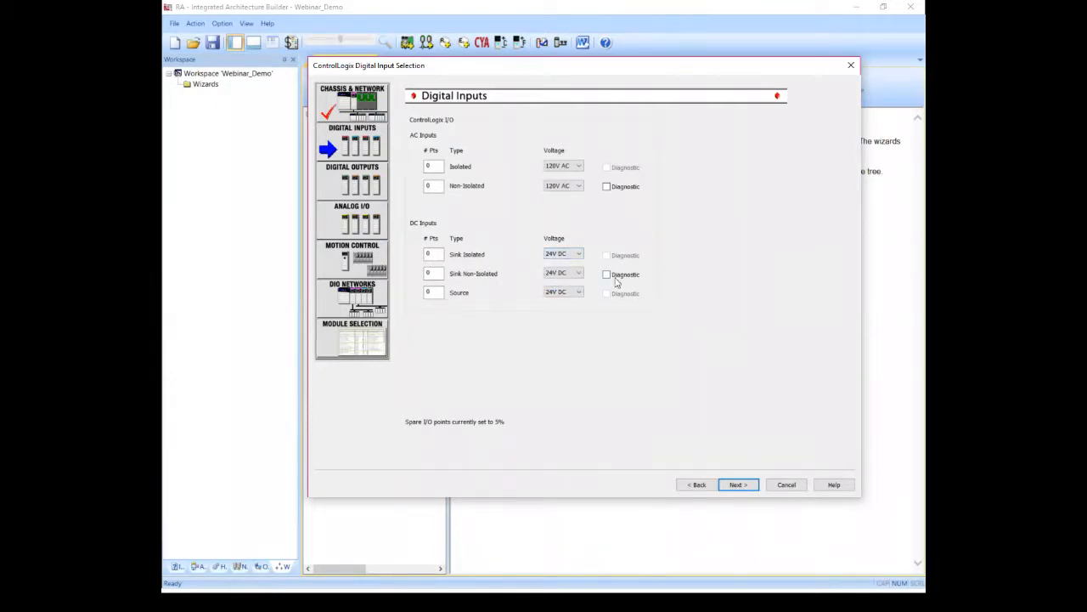
pyautogui.click(431, 166)
pyautogui.write('12')
pyautogui.click(439, 253)
pyautogui.write('12')
pyautogui.click(737, 487)
pyautogui.click(745, 490)
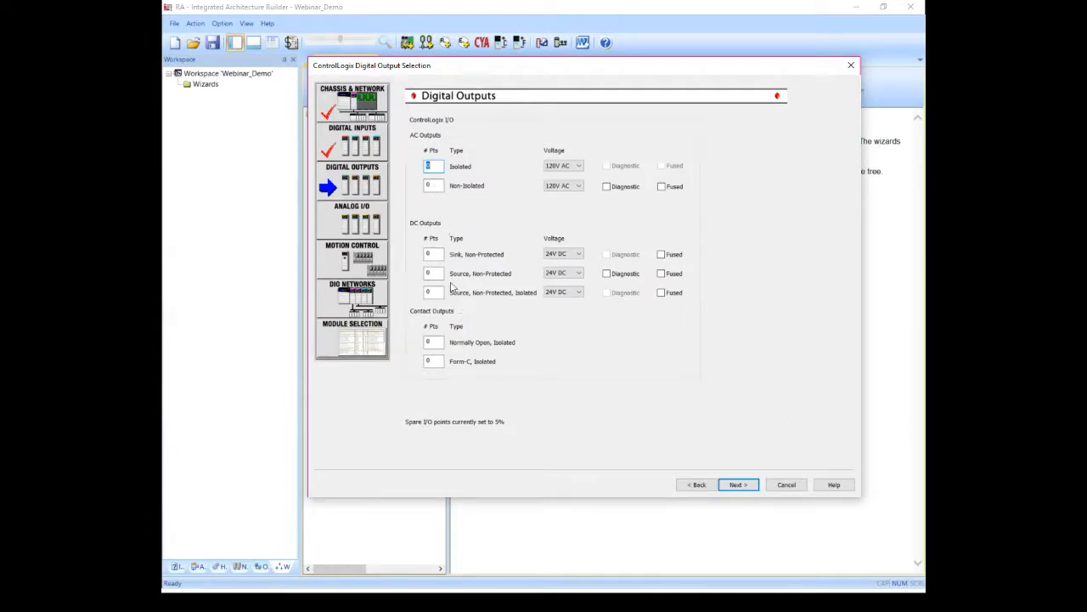
# - Specify 12 isolated 120V AC output points and 12 sink, non-protected 24V DC output points, and continue to the analog I/O
pyautogui.click(573, 167)
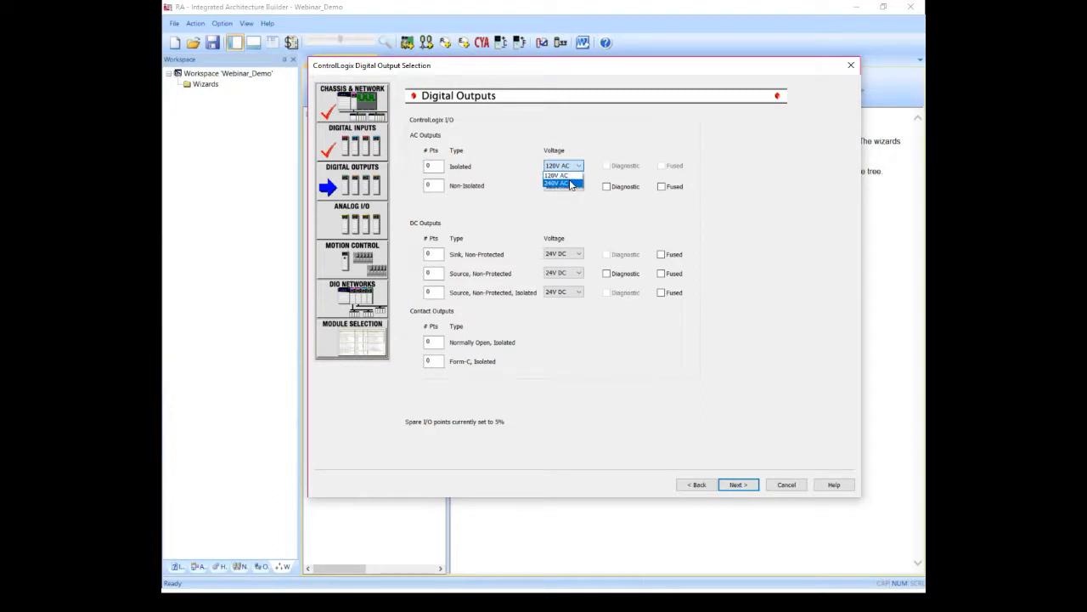
pyautogui.click(576, 254)
pyautogui.click(576, 254)
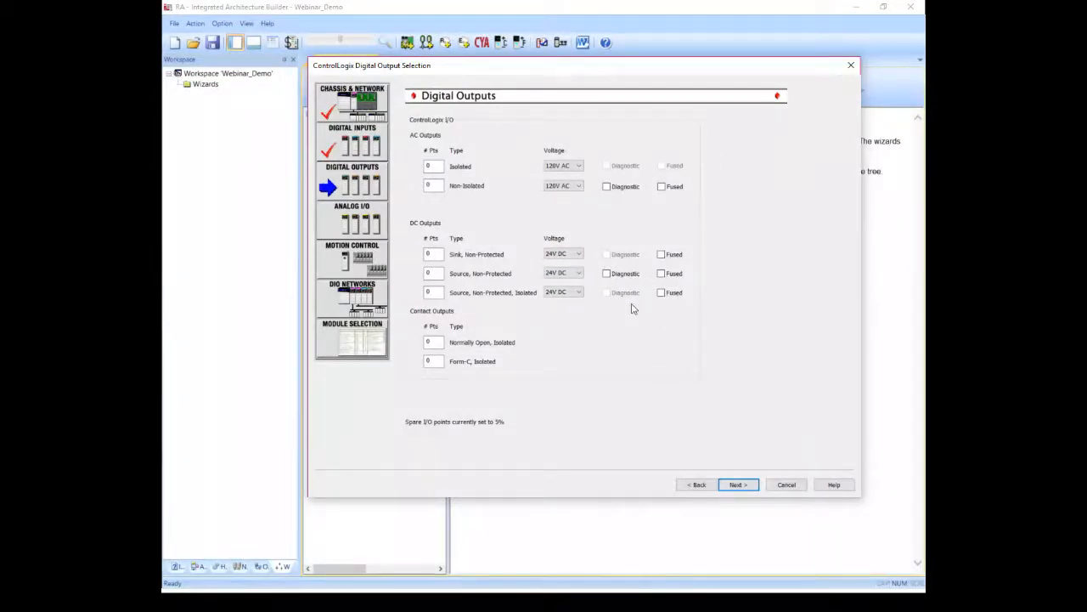
pyautogui.doubleClick(434, 166)
pyautogui.write('12')
pyautogui.doubleClick(433, 254)
pyautogui.write('12')
pyautogui.click(738, 485)
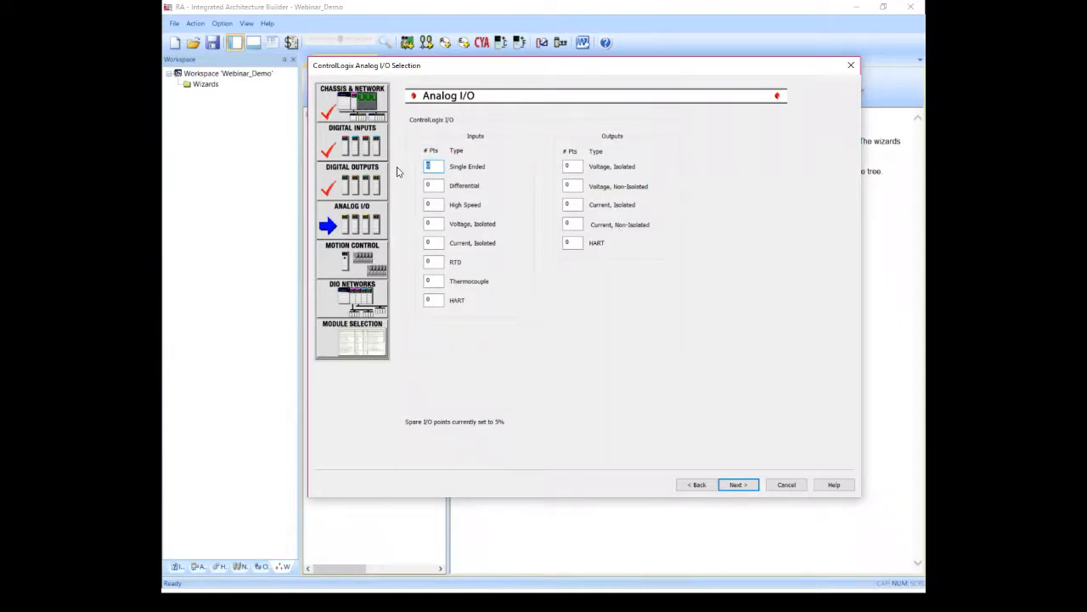
# - Specify 6 single-ended and 2 RTD analog inputs plus 4 non-isolated voltage analog outputs, and continue to motion control
pyautogui.write('6')
pyautogui.doubleClick(434, 262)
pyautogui.write('2')
pyautogui.doubleClick(569, 186)
pyautogui.write('4')
pyautogui.click(735, 485)
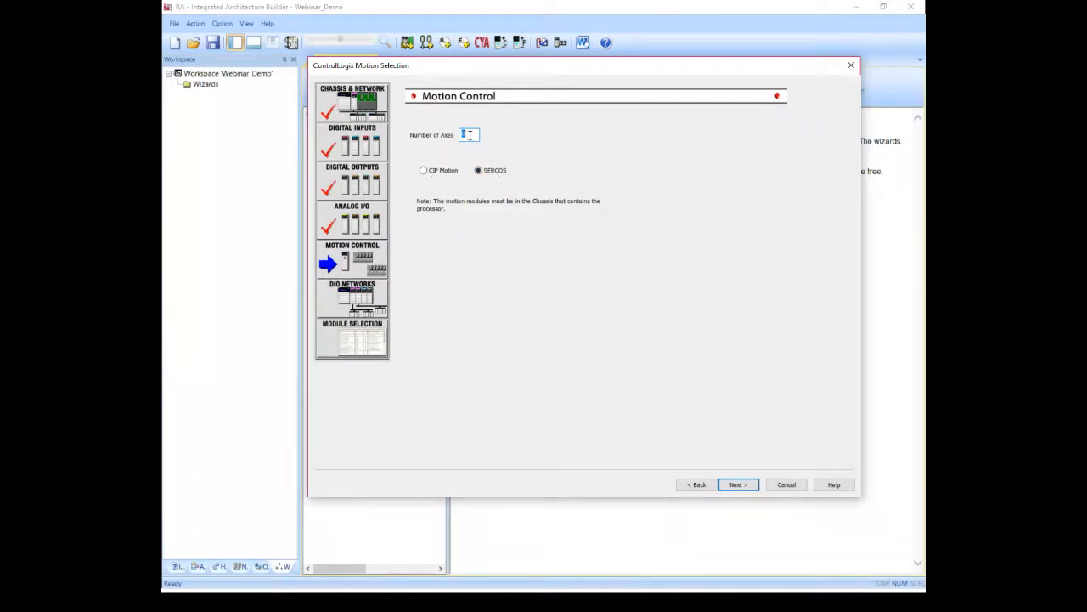
# - Skip the motion axes and keep No Additional Network for both distributed I/O networks, continuing to the hardware selection
pyautogui.click(738, 485)
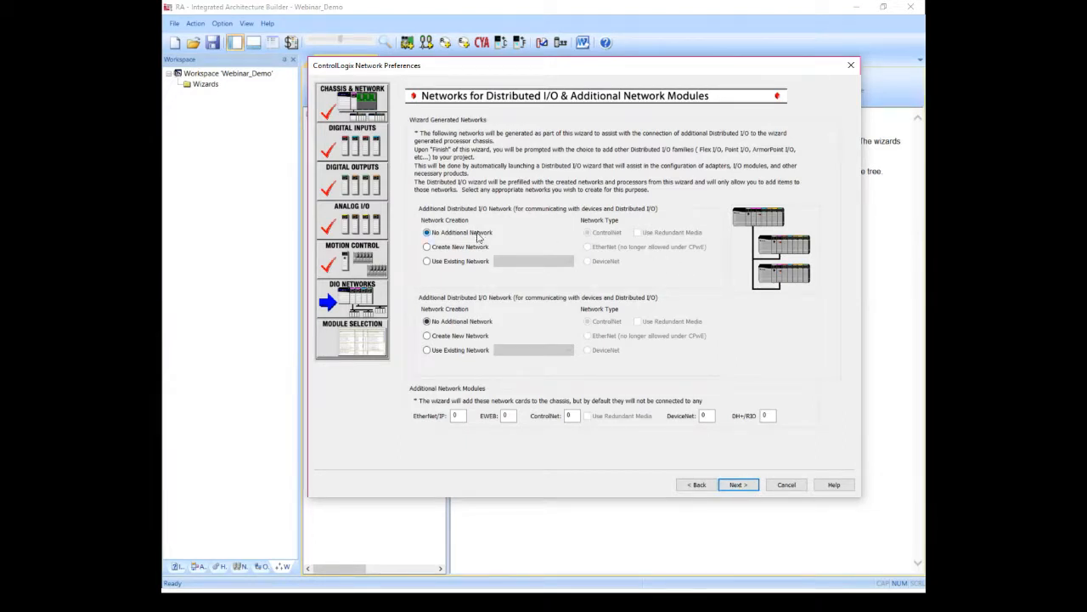
pyautogui.click(442, 340)
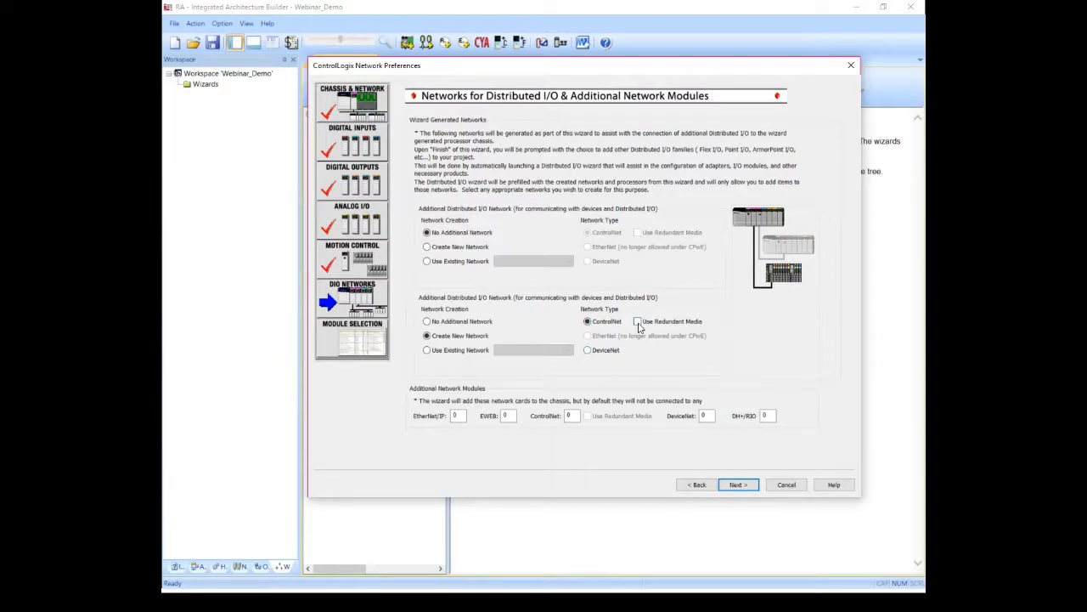
pyautogui.click(469, 323)
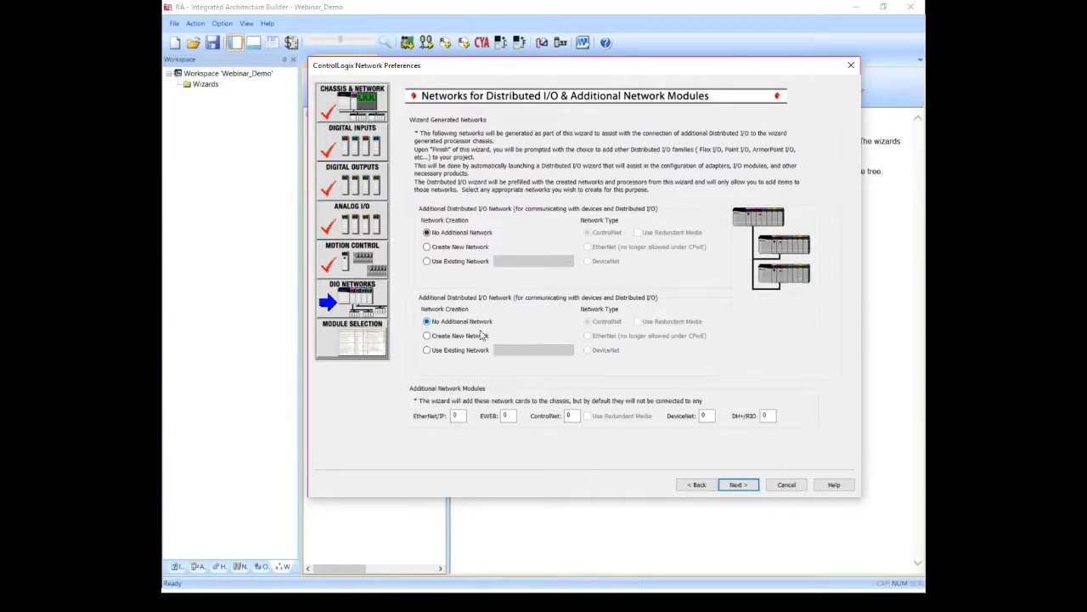
pyautogui.click(739, 485)
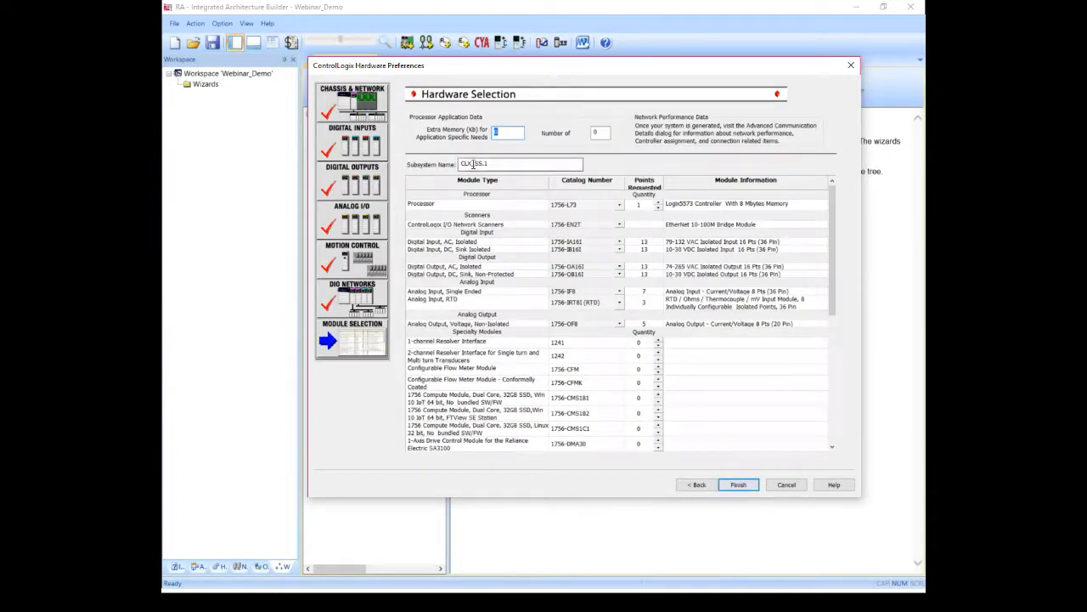
# - Name the subsystem ControlLogix
pyautogui.doubleClick(530, 165)
pyautogui.write('ControlLogix')
# - Switch the isolated AC digital input module to the conformally coated 1756-IA16IK and back to 1756-IA16I
pyautogui.click(620, 243)
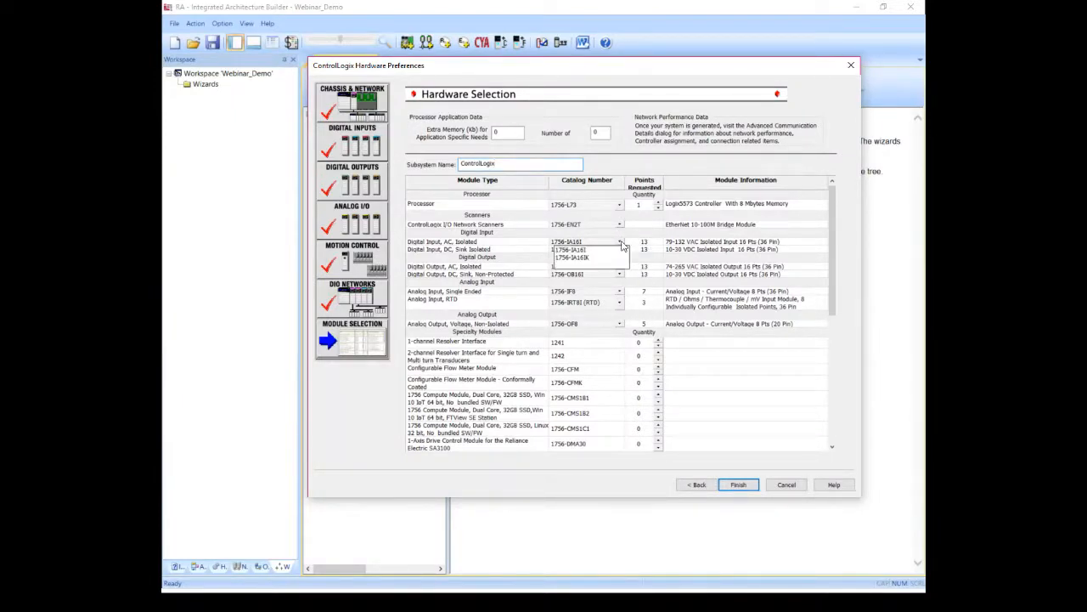
pyautogui.click(586, 257)
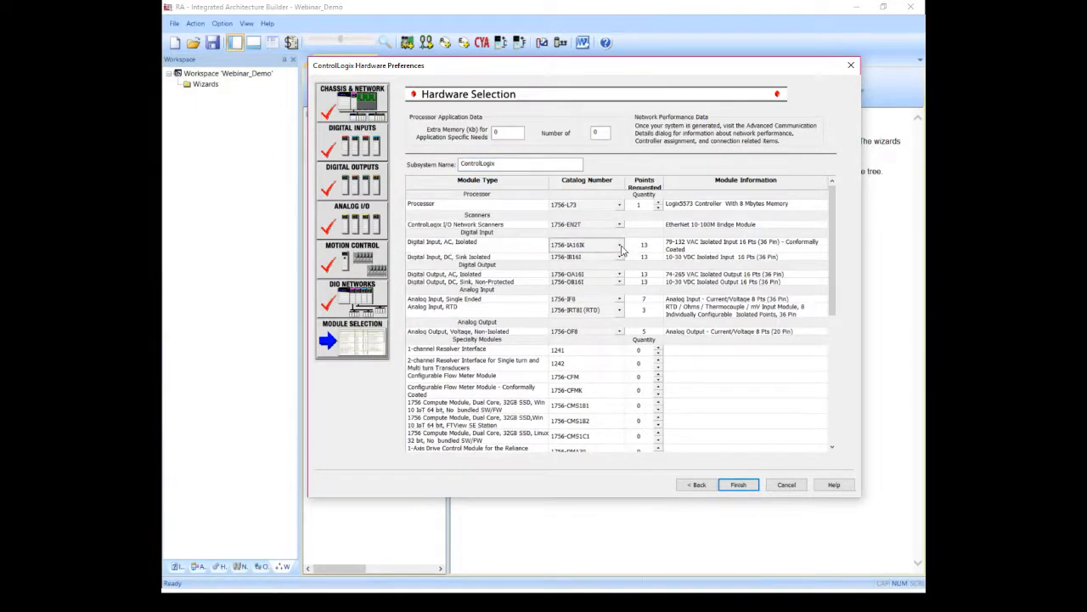
pyautogui.click(620, 246)
pyautogui.click(572, 257)
# - Check the optional specialty modules without adding any and finish the wizard to generate the ControlLogix subsystem
pyautogui.scroll(-1, 700, 373)
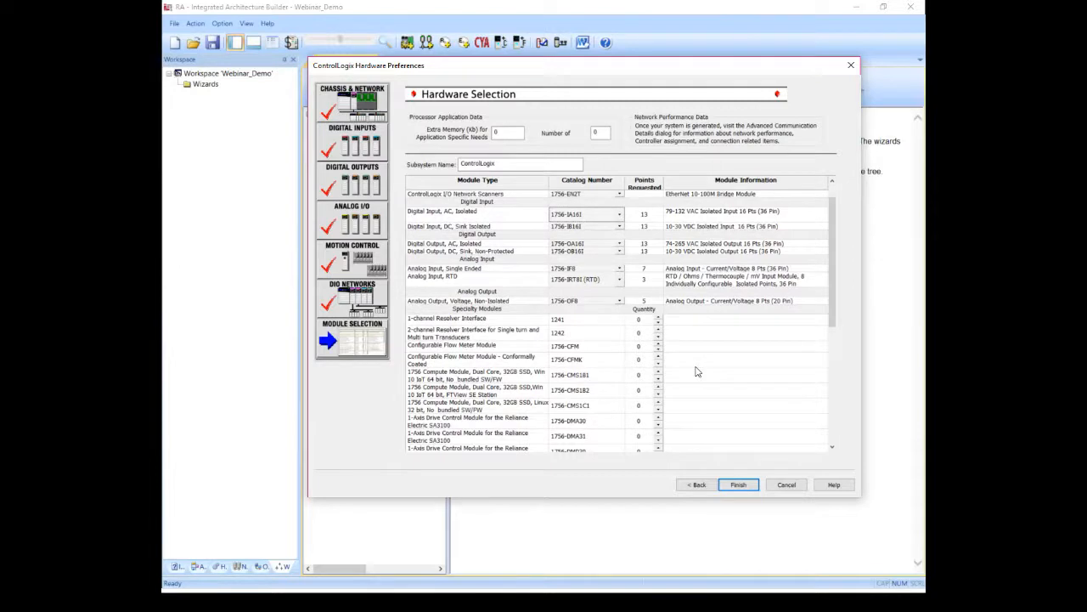
pyautogui.scroll(-4, 697, 372)
pyautogui.click(661, 291)
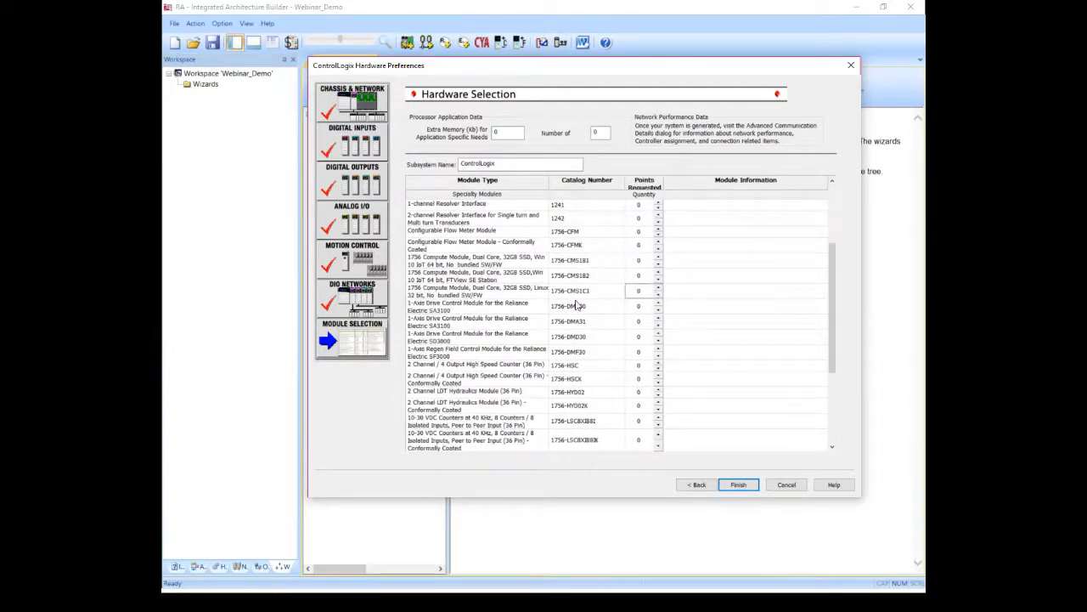
pyautogui.scroll(5, 595, 306)
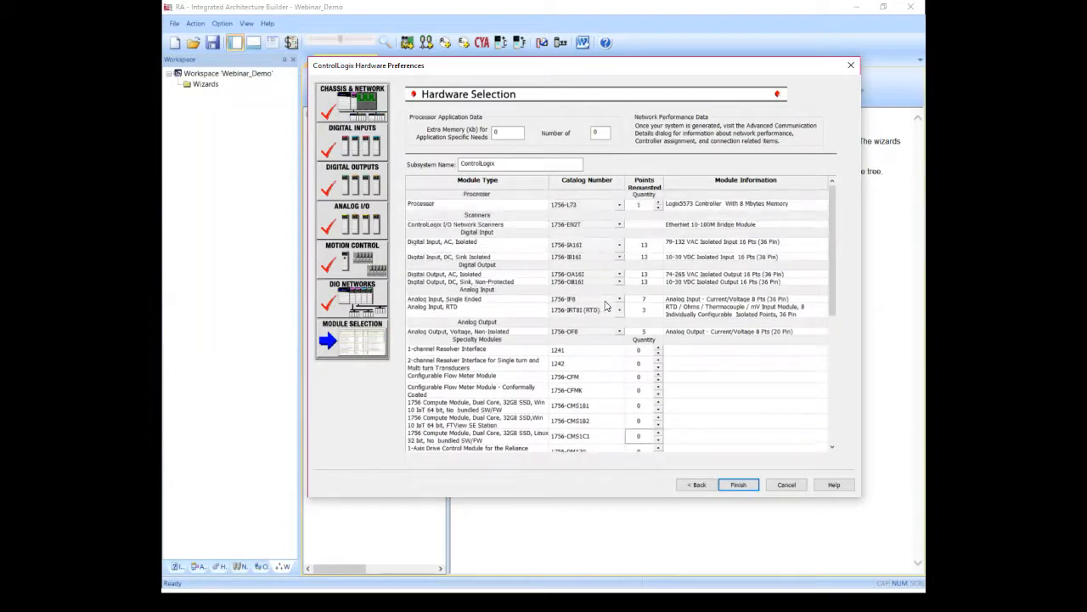
pyautogui.click(739, 485)
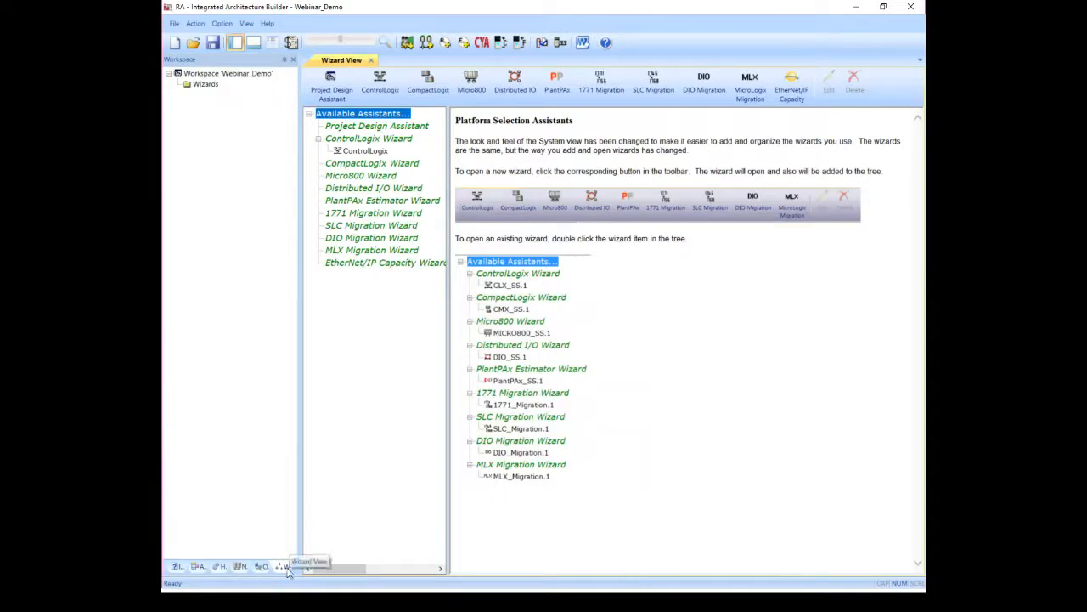
# - Show the generated ControlLogix rack in the enlarged hardware view and expand its 1756 chassis in the workspace tree
pyautogui.click(221, 568)
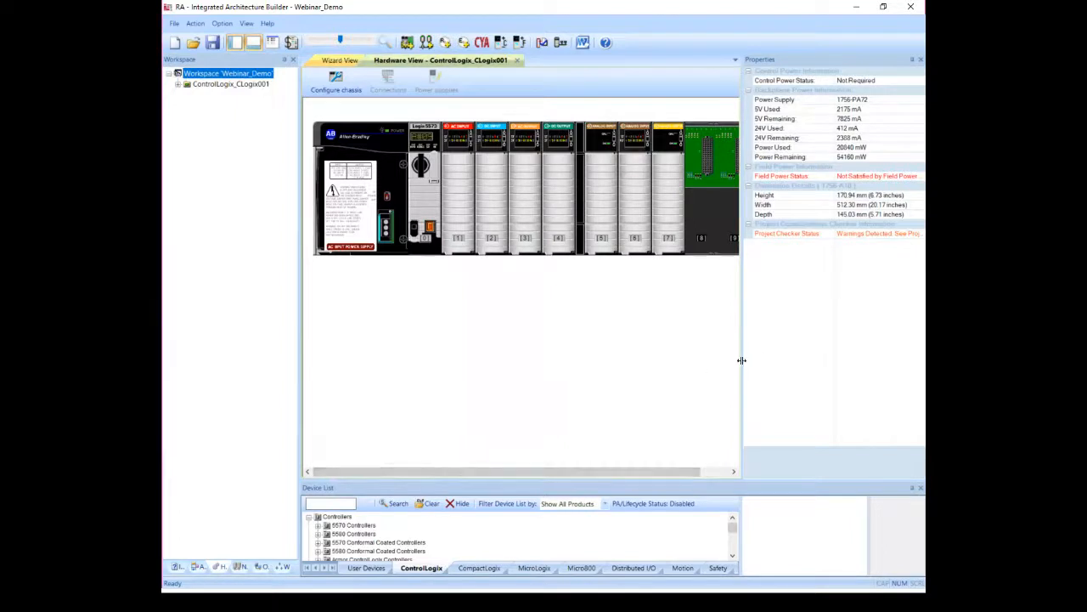
pyautogui.moveTo(740, 359); pyautogui.dragTo(839, 360)
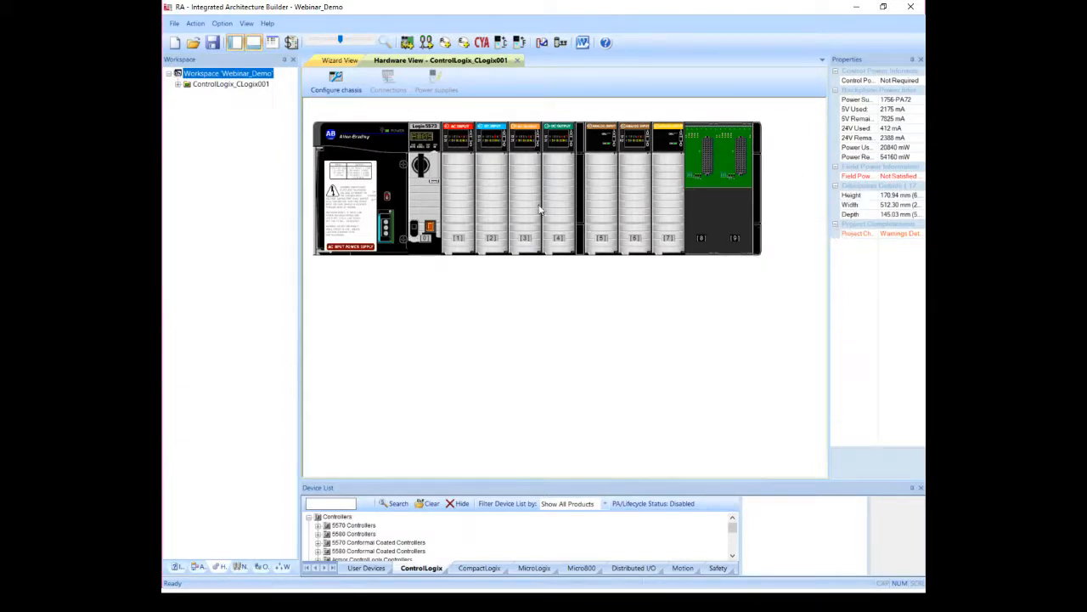
pyautogui.click(177, 85)
pyautogui.click(187, 95)
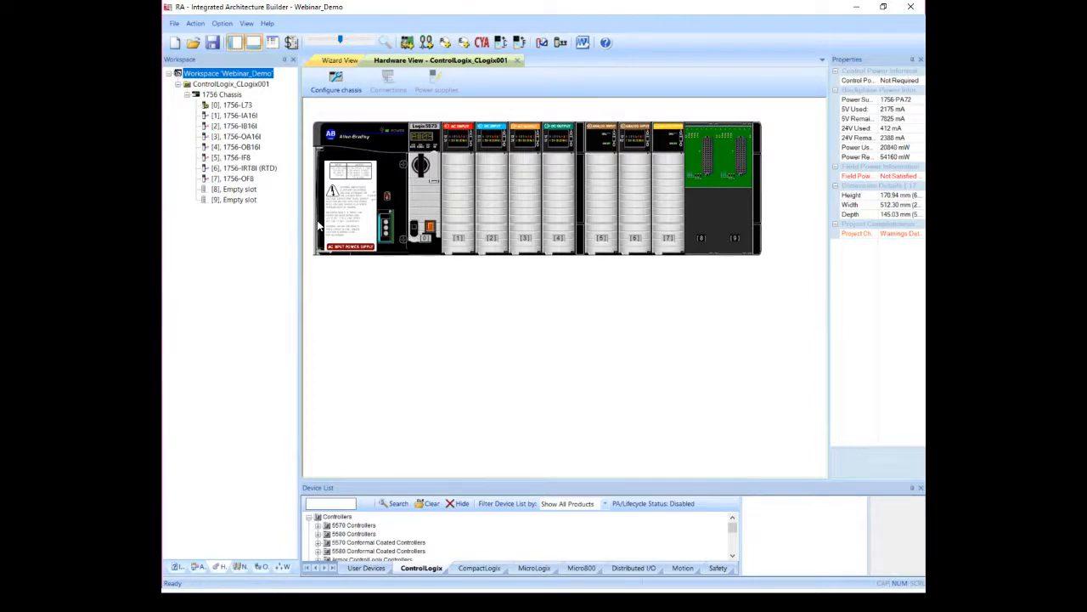
pyautogui.click(371, 236)
pyautogui.doubleClick(374, 238)
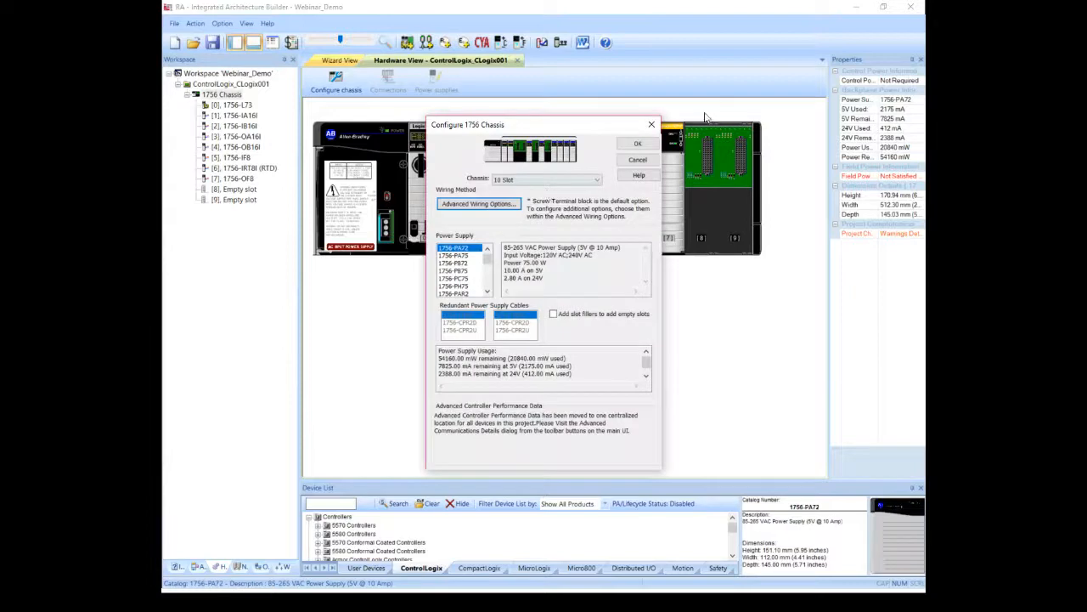
pyautogui.click(650, 121)
pyautogui.rightClick(380, 170)
pyautogui.click(343, 185)
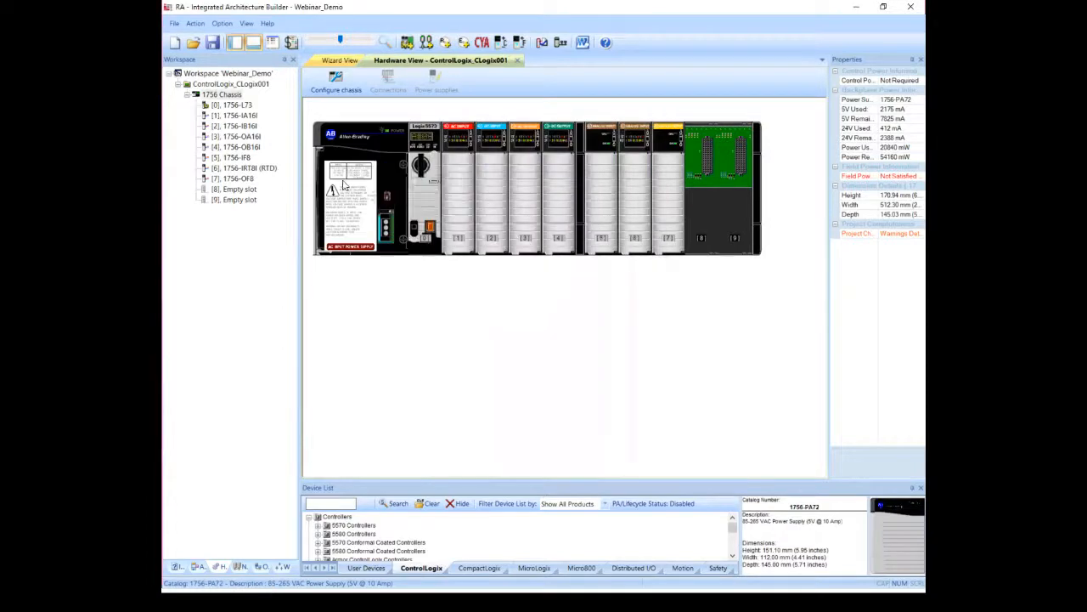
# - Change the 1756 chassis size to 13 Slot
pyautogui.doubleClick(353, 183)
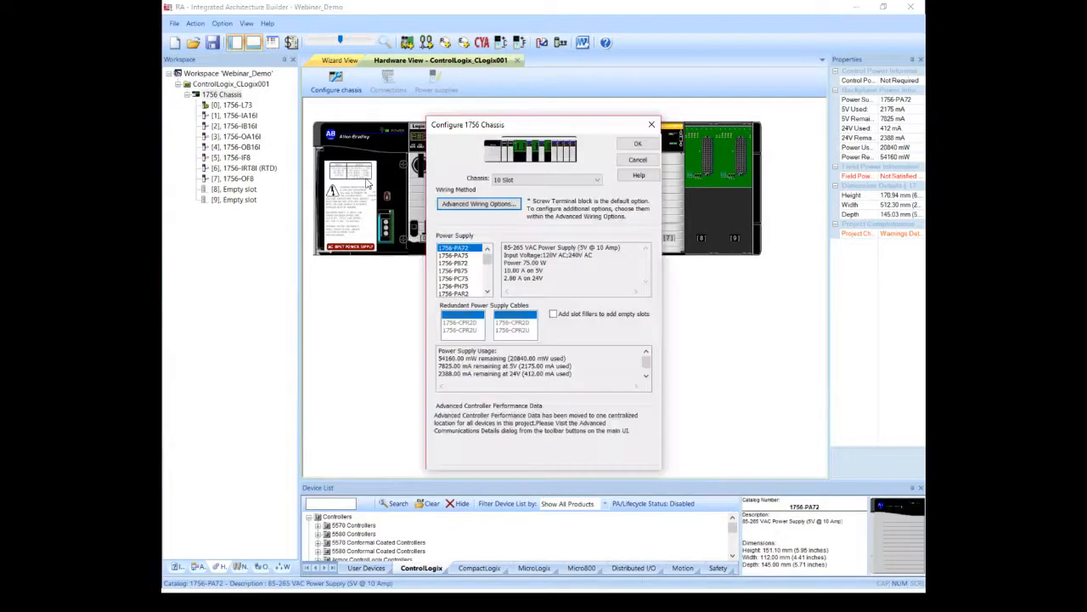
pyautogui.click(528, 180)
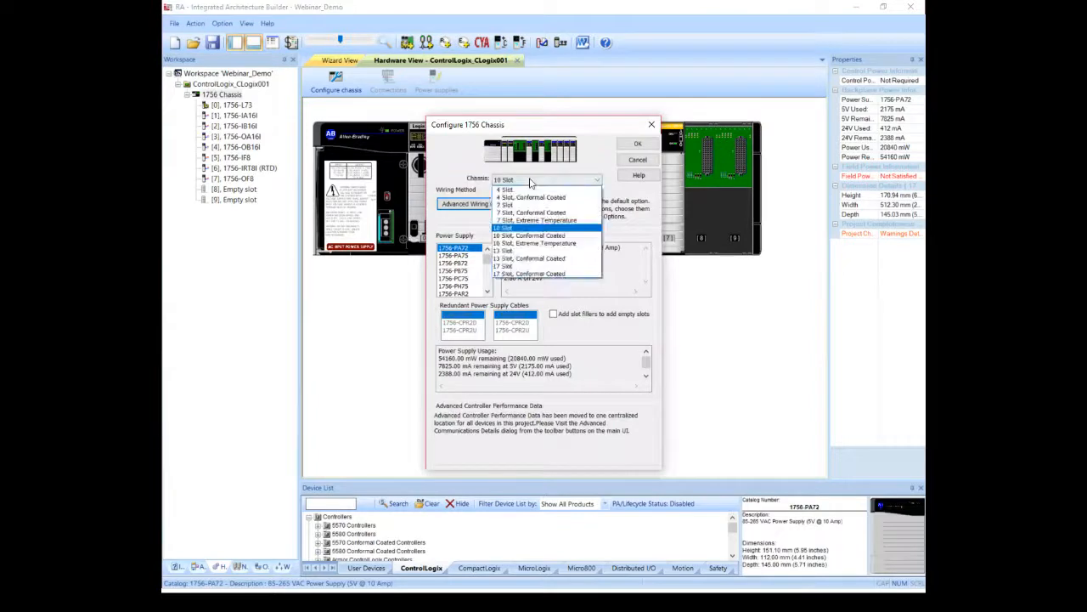
pyautogui.click(517, 251)
pyautogui.click(637, 144)
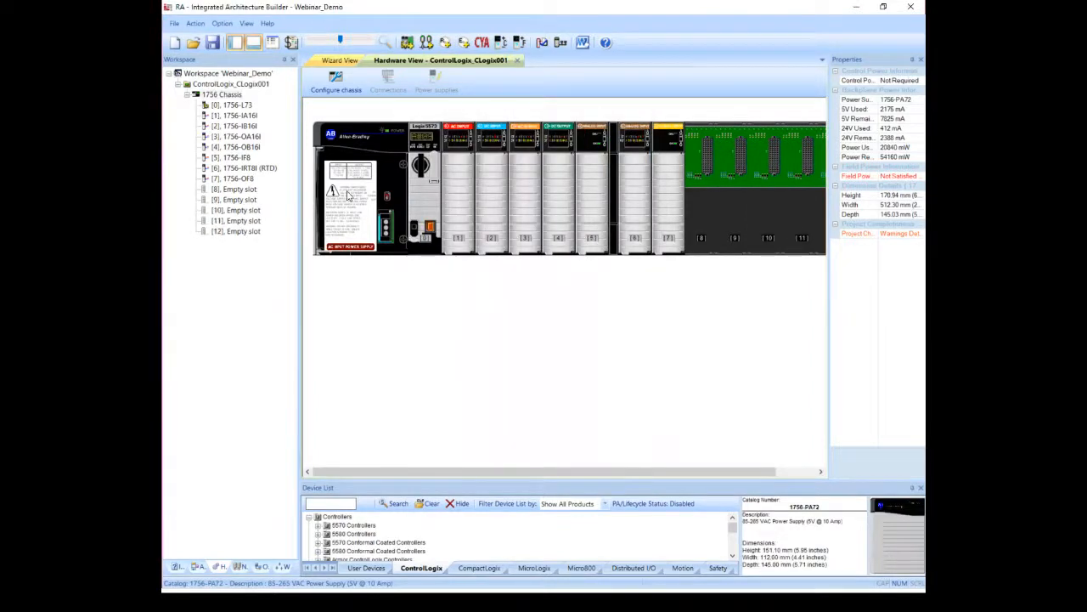
# - Reopen the 1756 chassis configuration and set the chassis size to 10 Slot
pyautogui.doubleClick(347, 196)
pyautogui.click(540, 181)
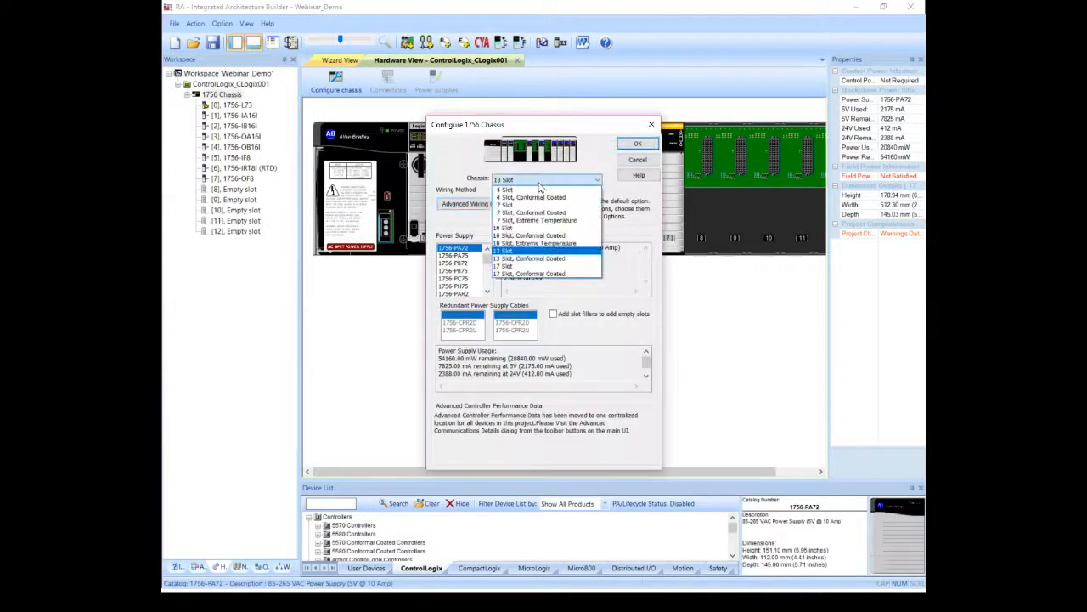
pyautogui.click(514, 229)
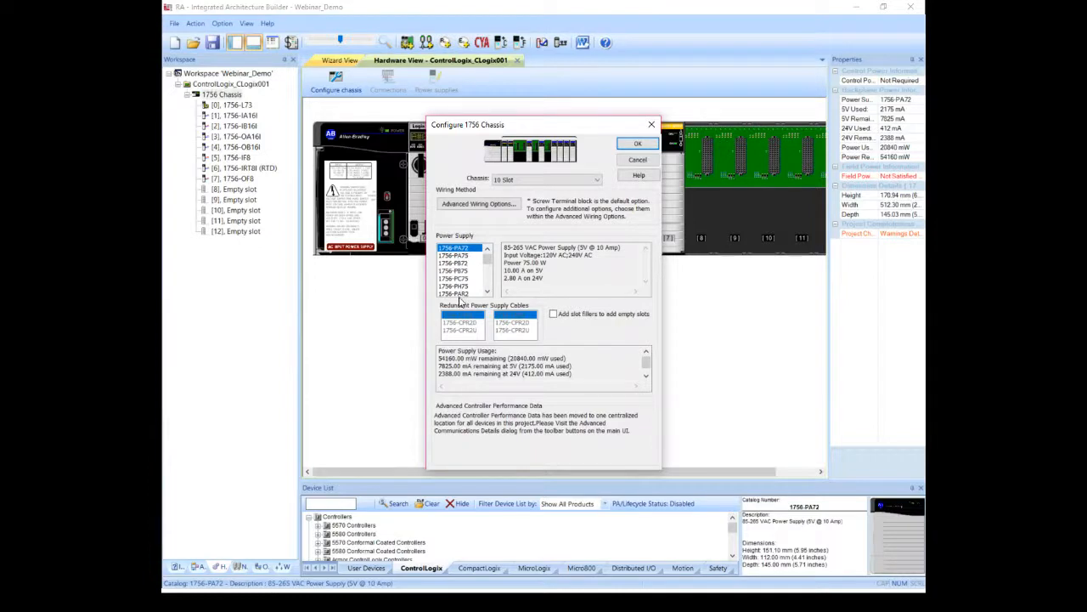
# - Review the advanced wiring options for the 1756-IA16I module, keeping its Screw (1756-TBCH) terminal block
pyautogui.click(461, 206)
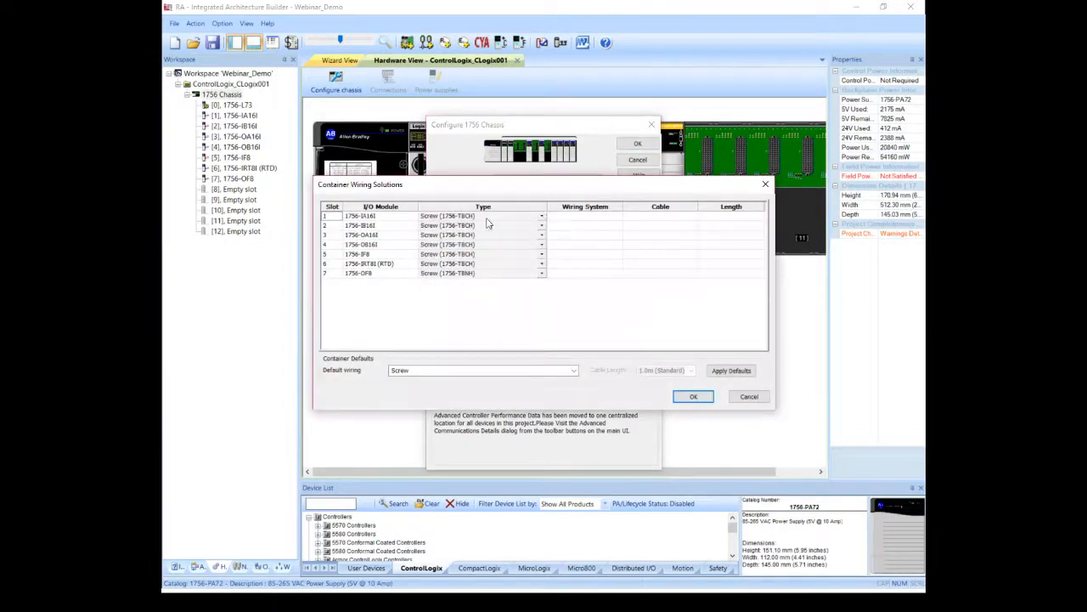
pyautogui.click(541, 217)
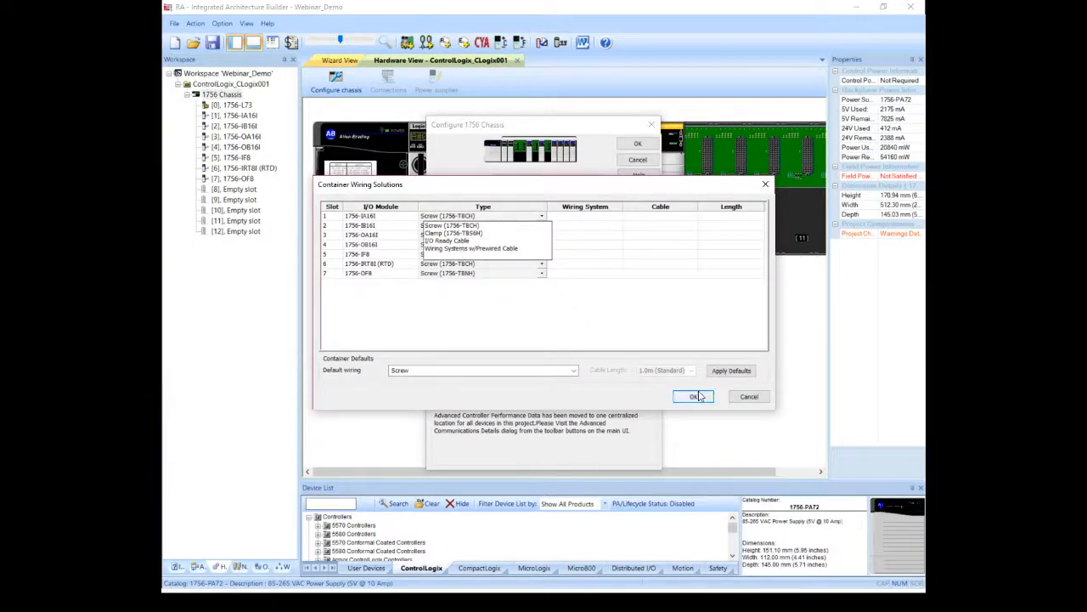
pyautogui.click(556, 317)
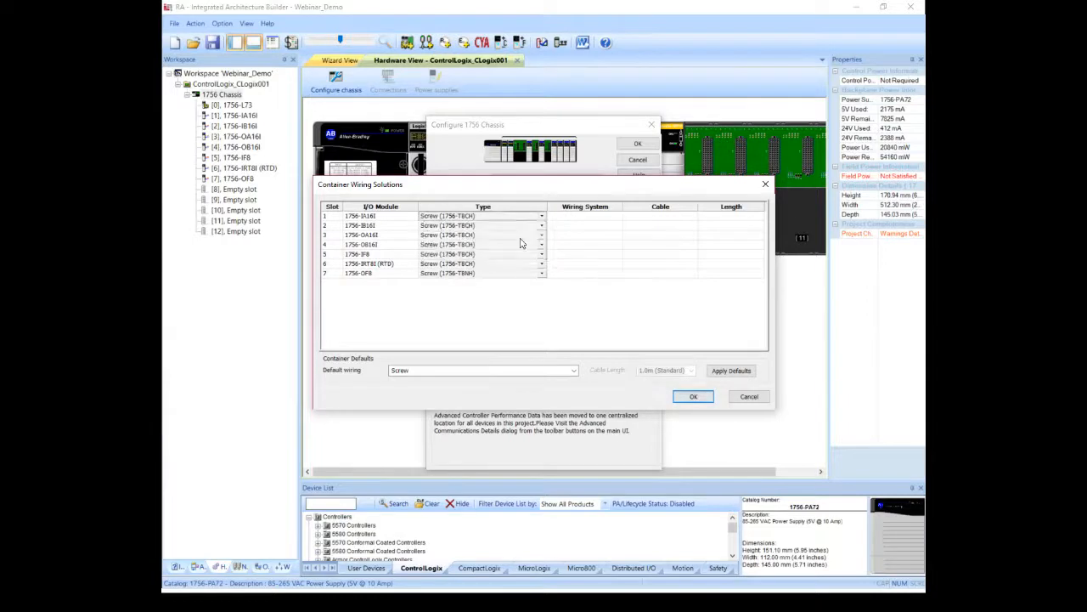
pyautogui.click(693, 397)
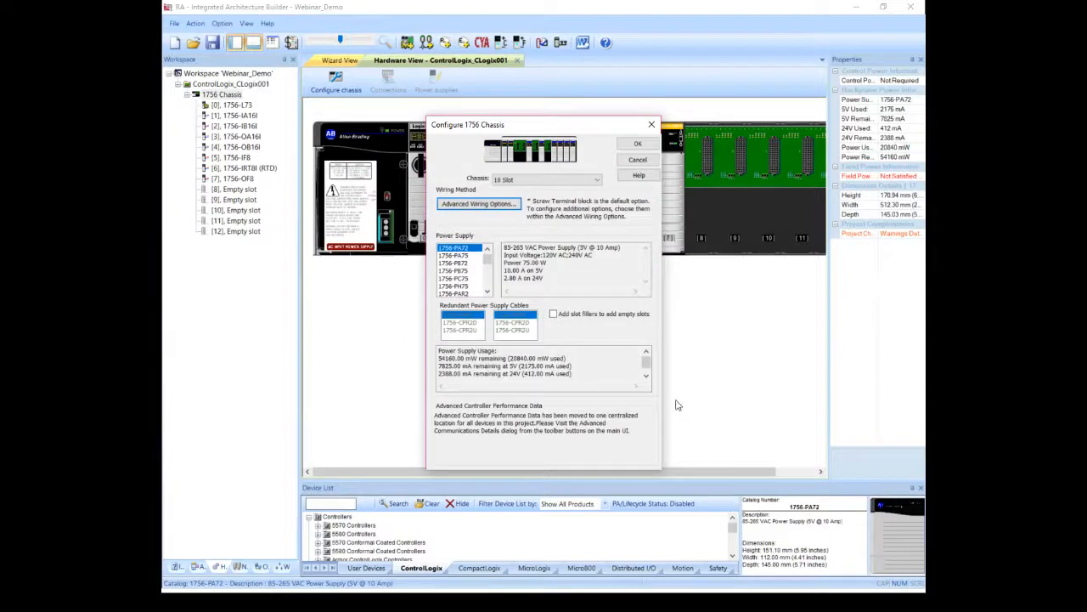
# - Enable slot fillers for the empty slots and apply the 1756 chassis configuration
pyautogui.click(554, 316)
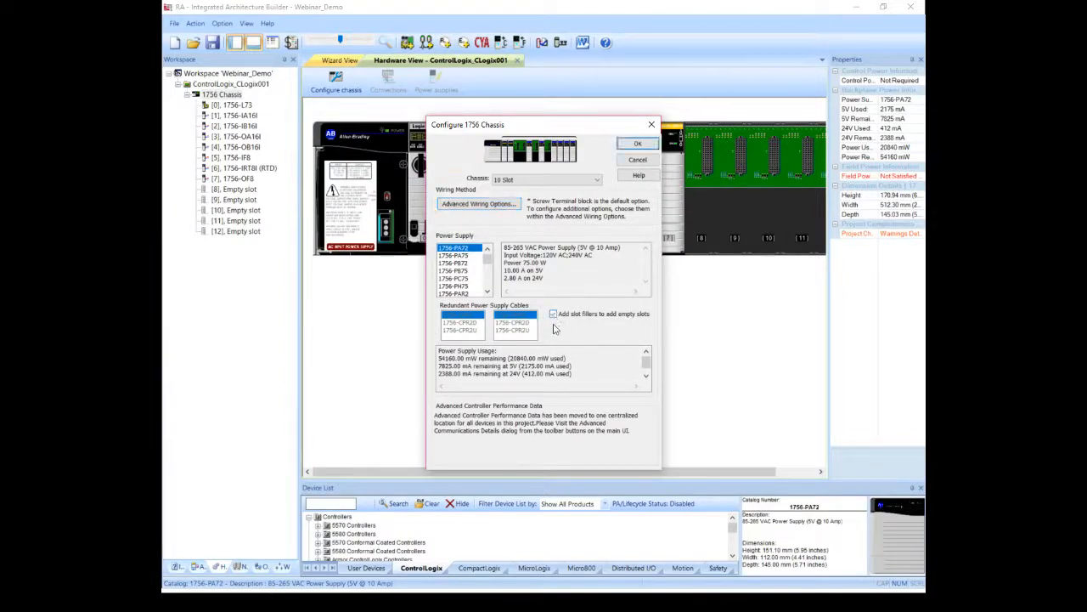
pyautogui.click(639, 144)
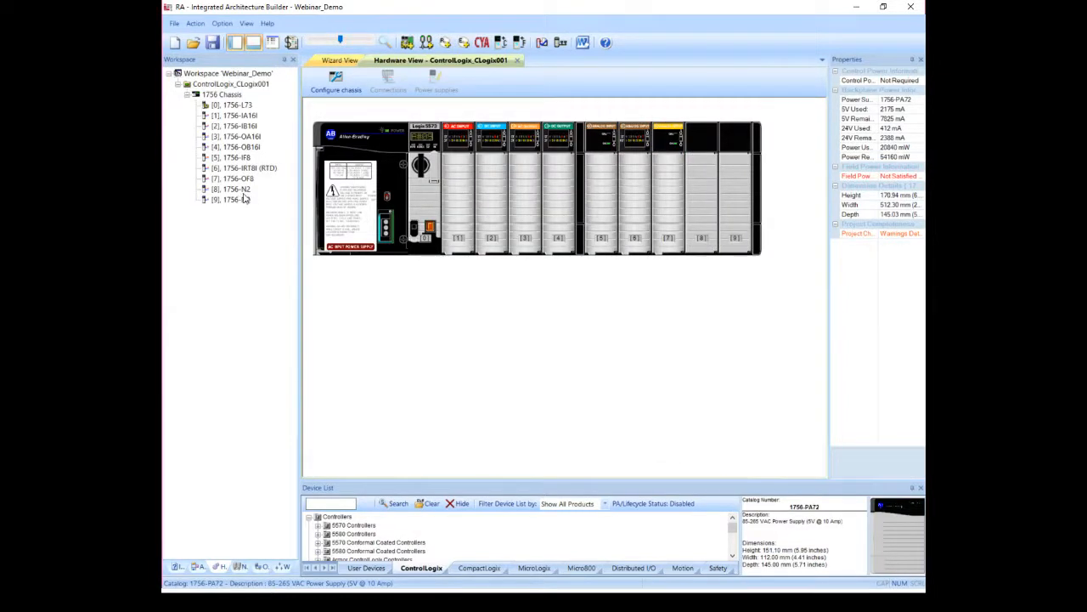
# - Inspect the slot filler in slot 8, the controller, and the I/O modules in slots 1 to 3 on the rack
pyautogui.click(720, 187)
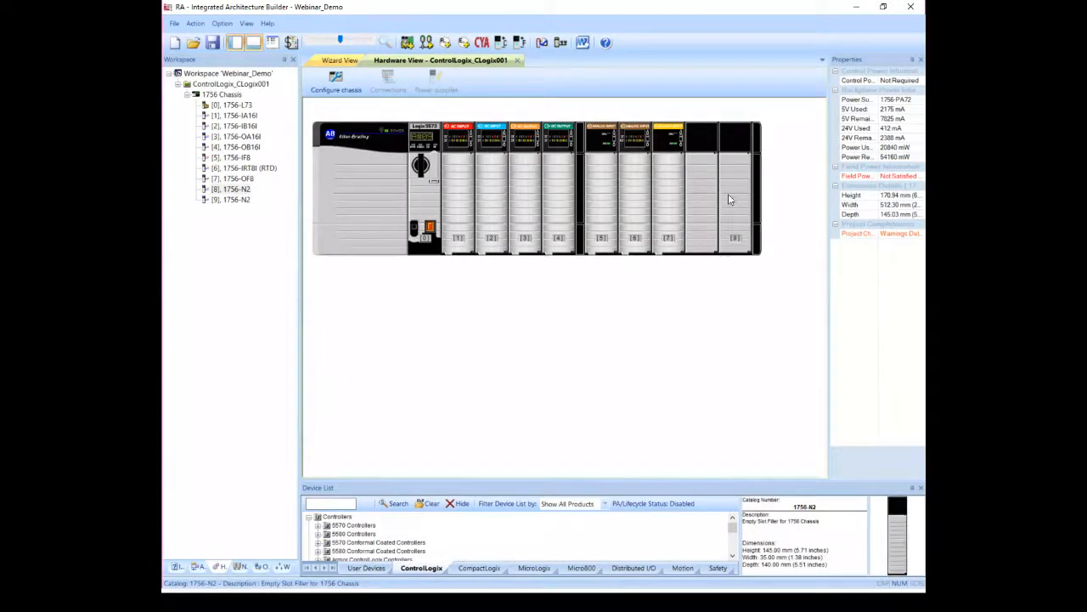
pyautogui.click(431, 186)
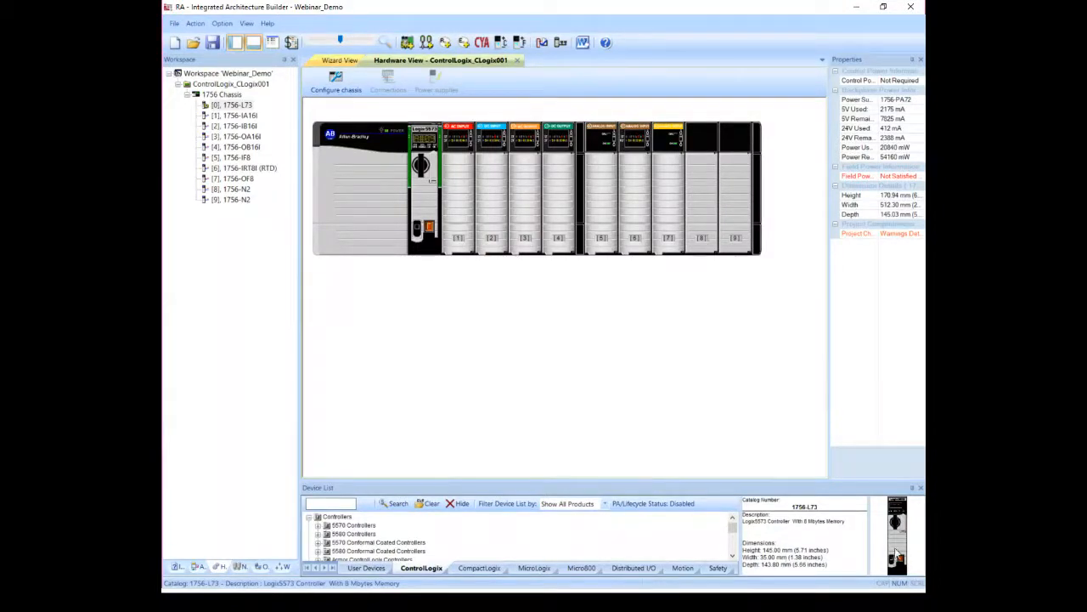
pyautogui.click(452, 204)
pyautogui.click(486, 196)
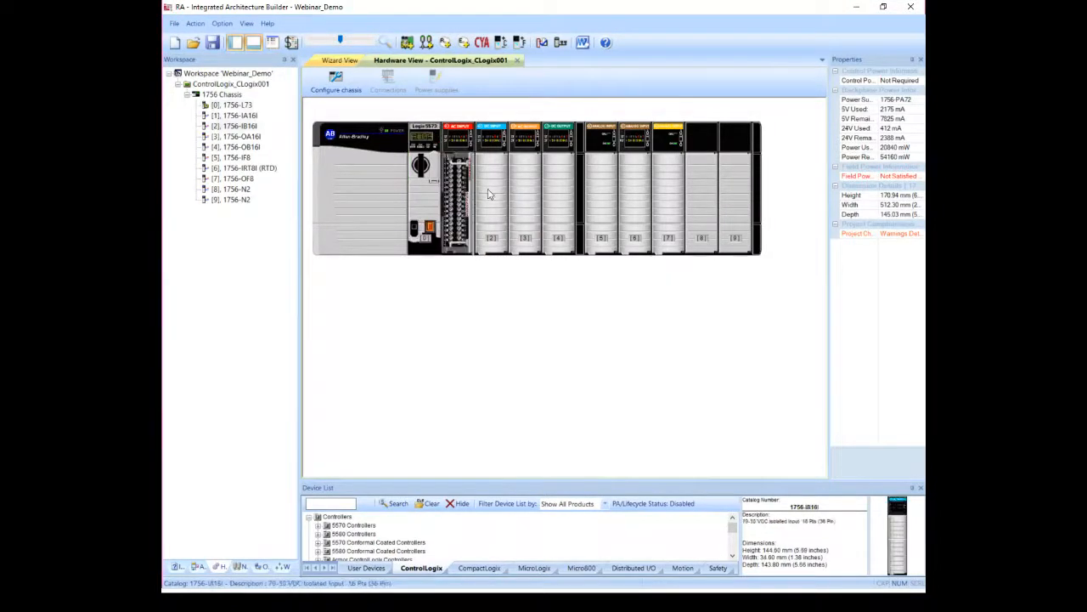
pyautogui.click(528, 187)
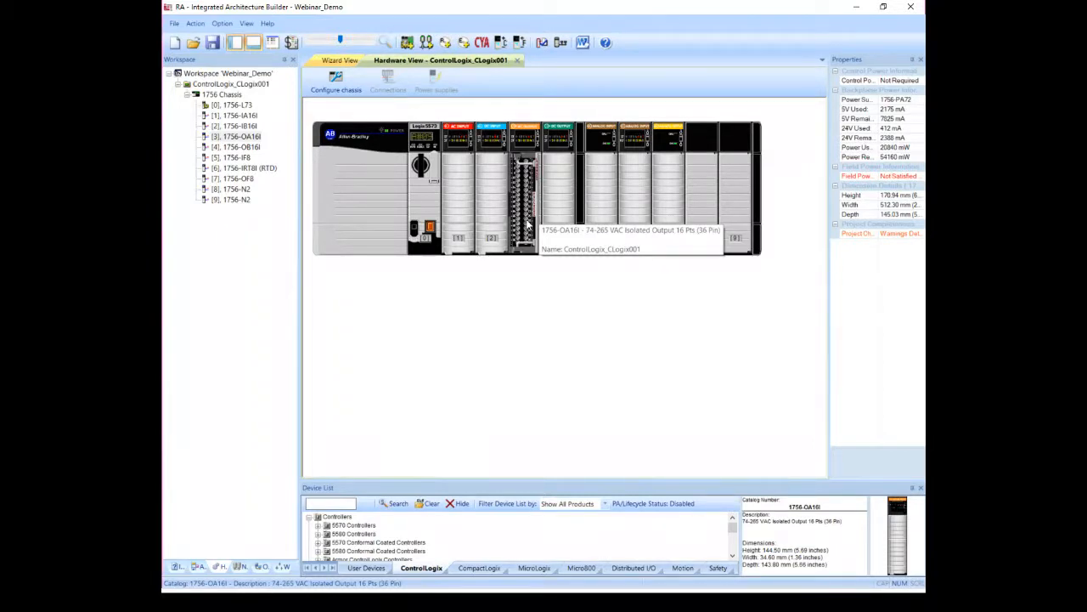
pyautogui.click(535, 269)
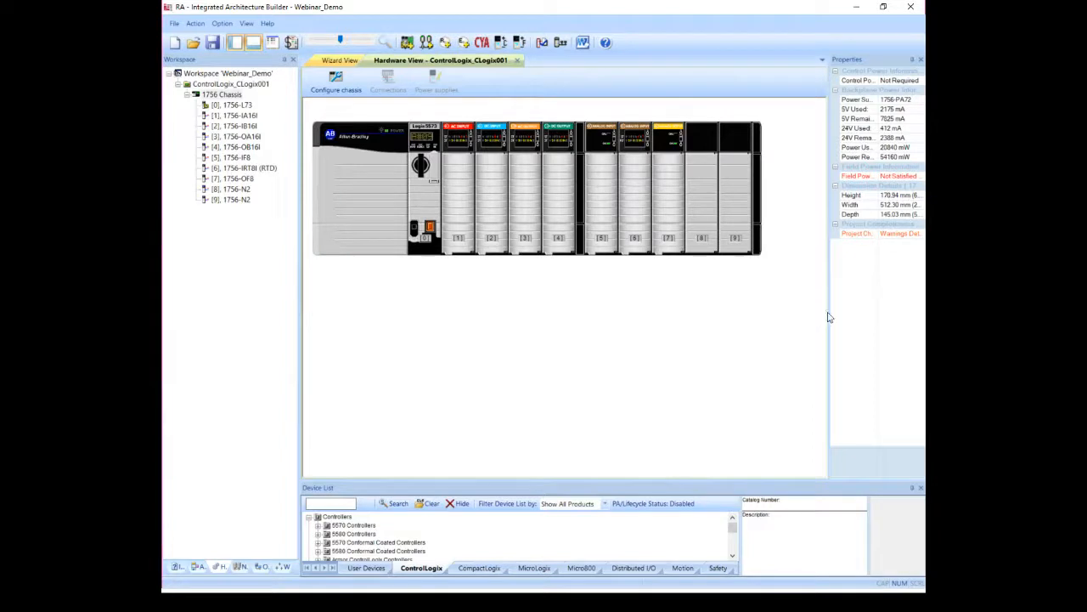
# - Widen the chassis properties area and review the Project Checker messages for ControlLogix_CLogix001 in the Project Completeness Wizard
pyautogui.moveTo(829, 315); pyautogui.dragTo(785, 312)
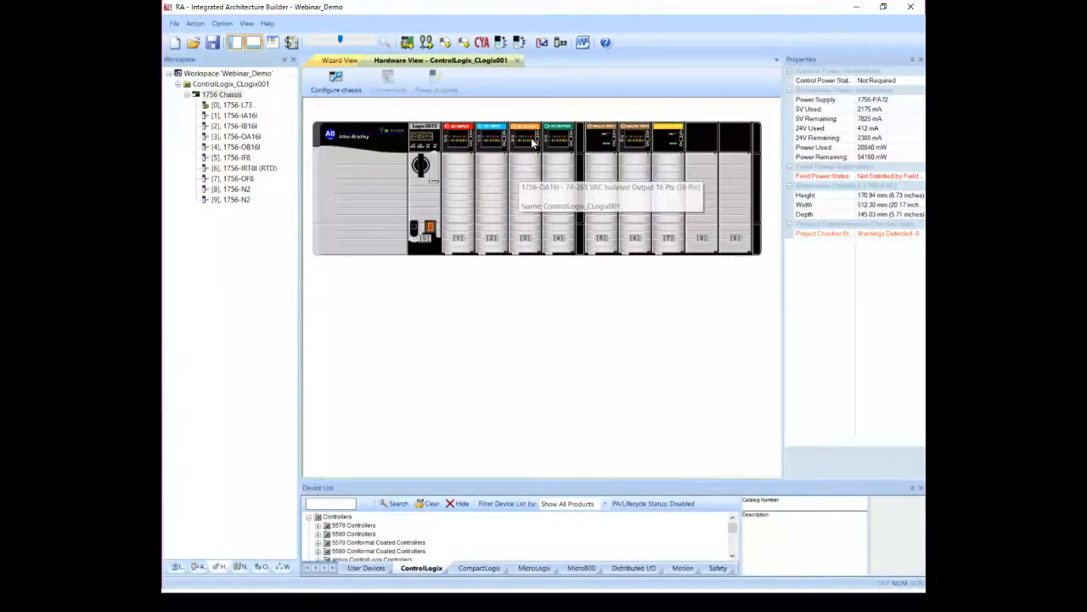
pyautogui.click(541, 43)
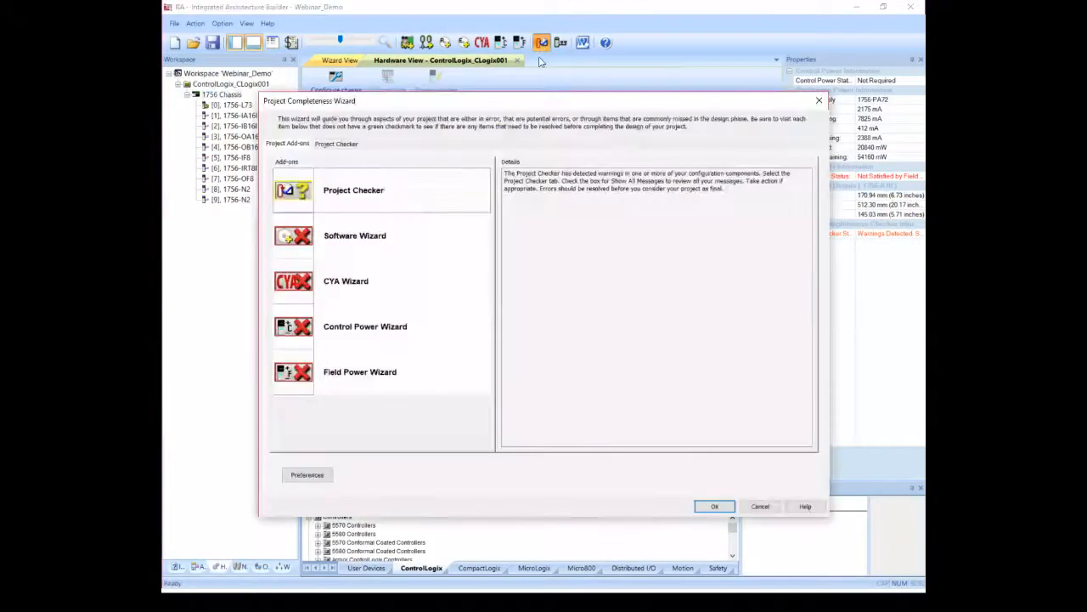
pyautogui.click(345, 146)
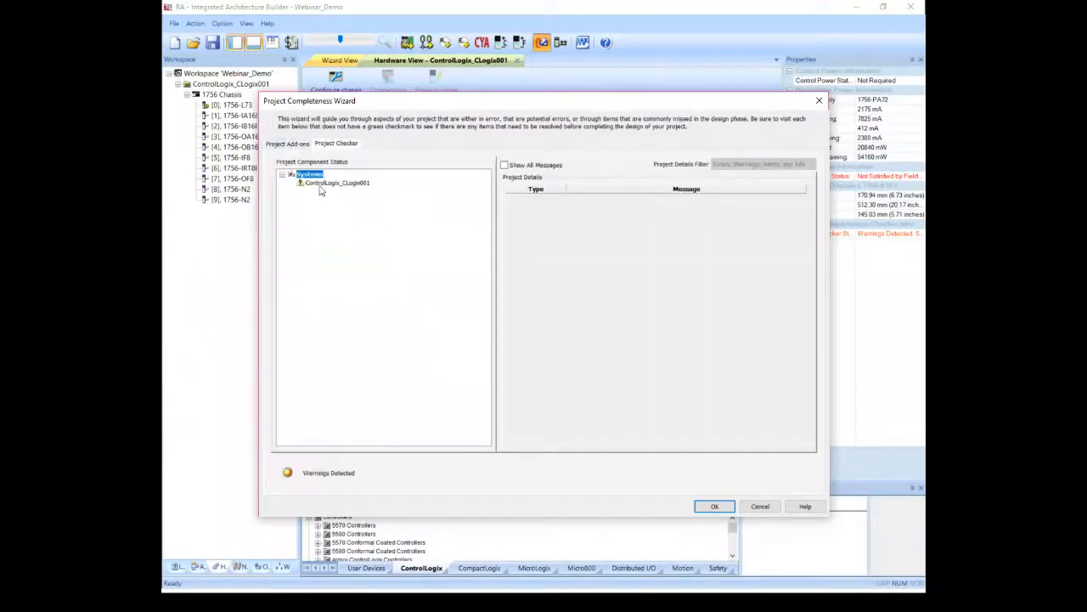
pyautogui.click(338, 183)
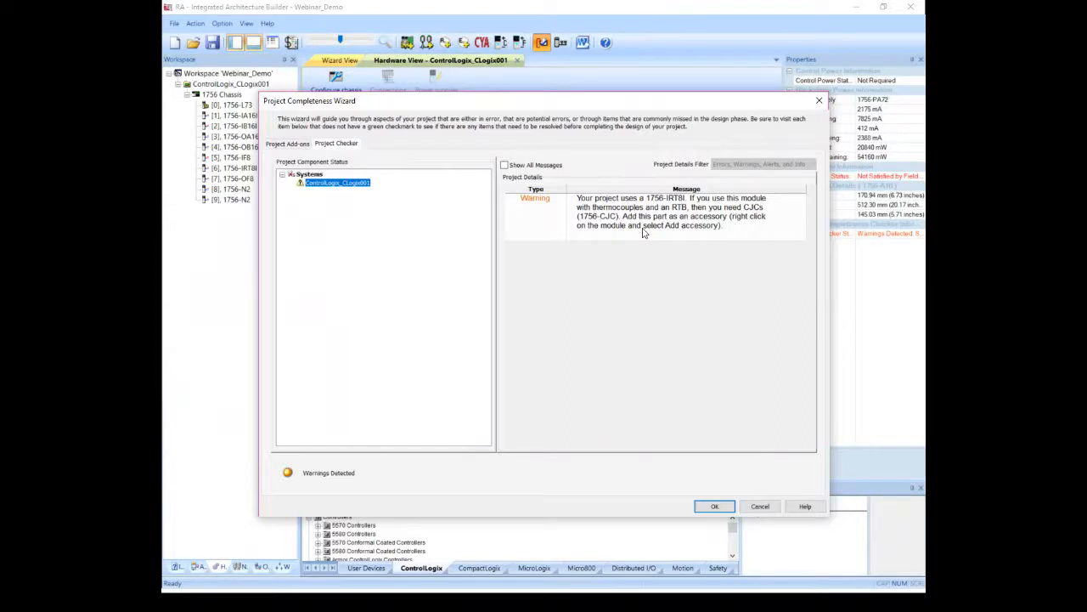
pyautogui.click(714, 508)
pyautogui.click(714, 507)
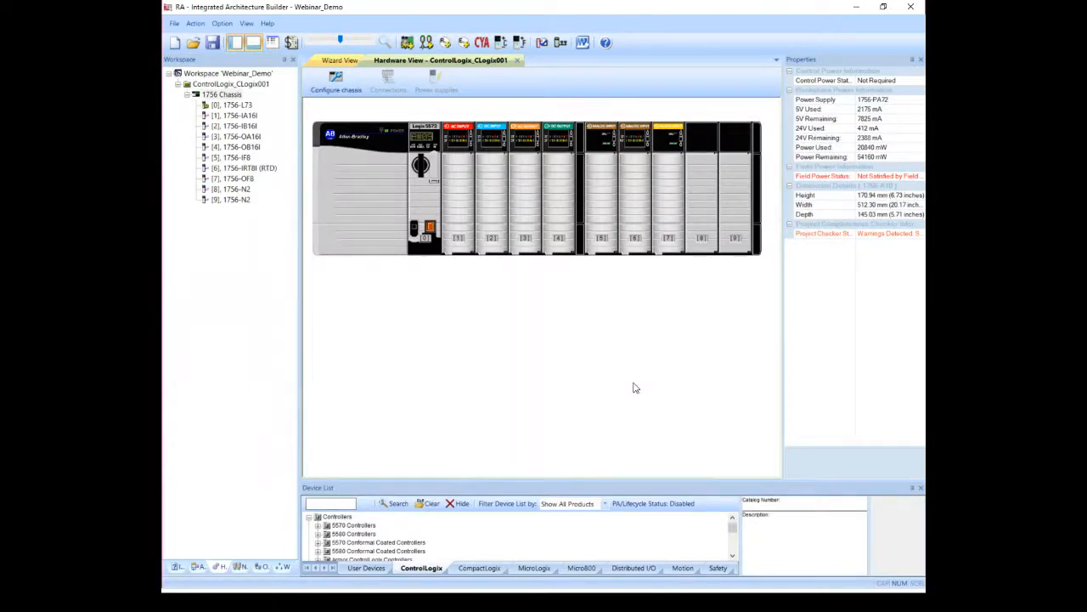
# - Collapse the 1756 chassis and the ControlLogix_CLogix001 system in the workspace tree
pyautogui.click(187, 94)
pyautogui.click(176, 85)
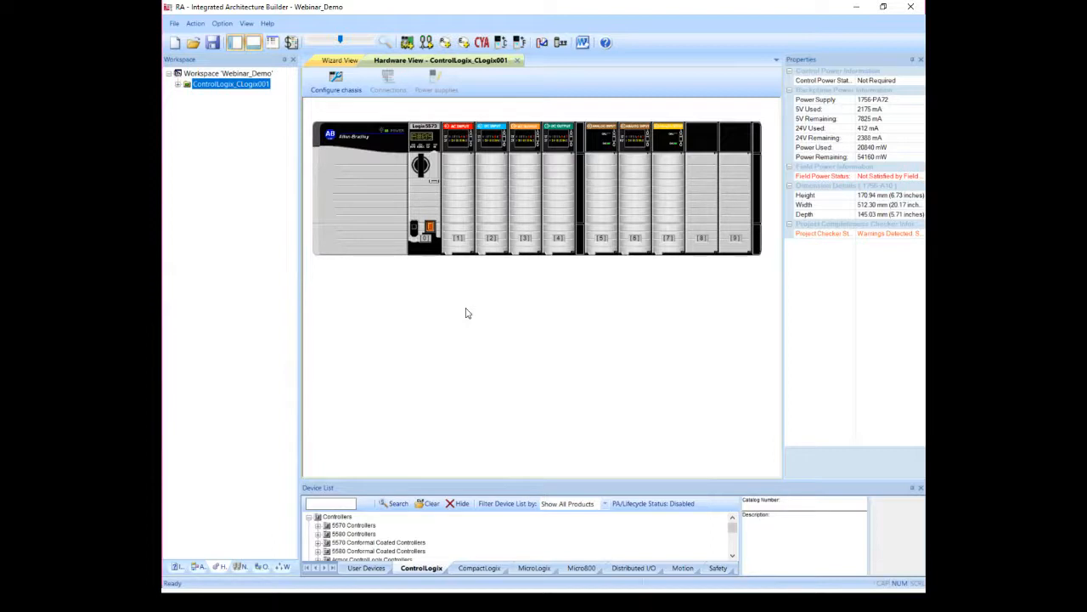
pyautogui.click(556, 358)
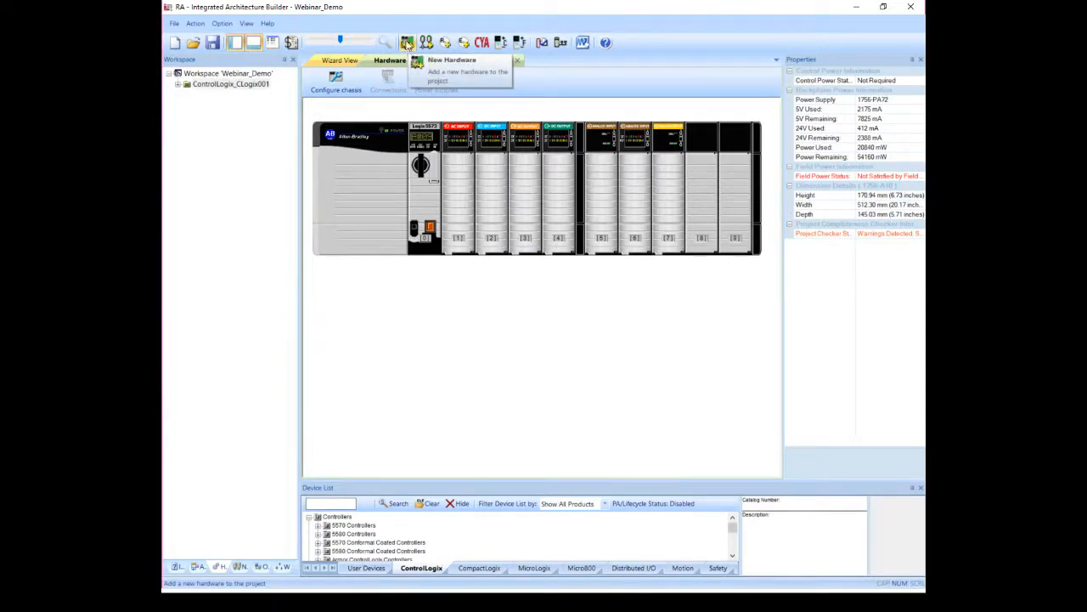
# - Add a new CompactLogix 5380 L3 processor chassis to the project with the name CompactLogix
pyautogui.click(408, 43)
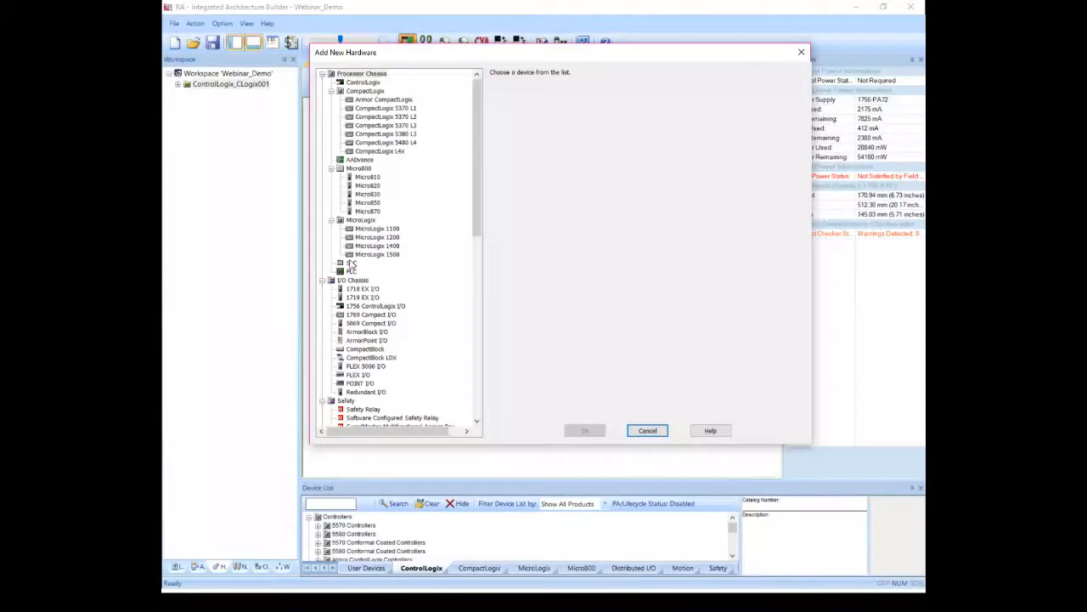
pyautogui.moveTo(478, 236); pyautogui.dragTo(478, 276)
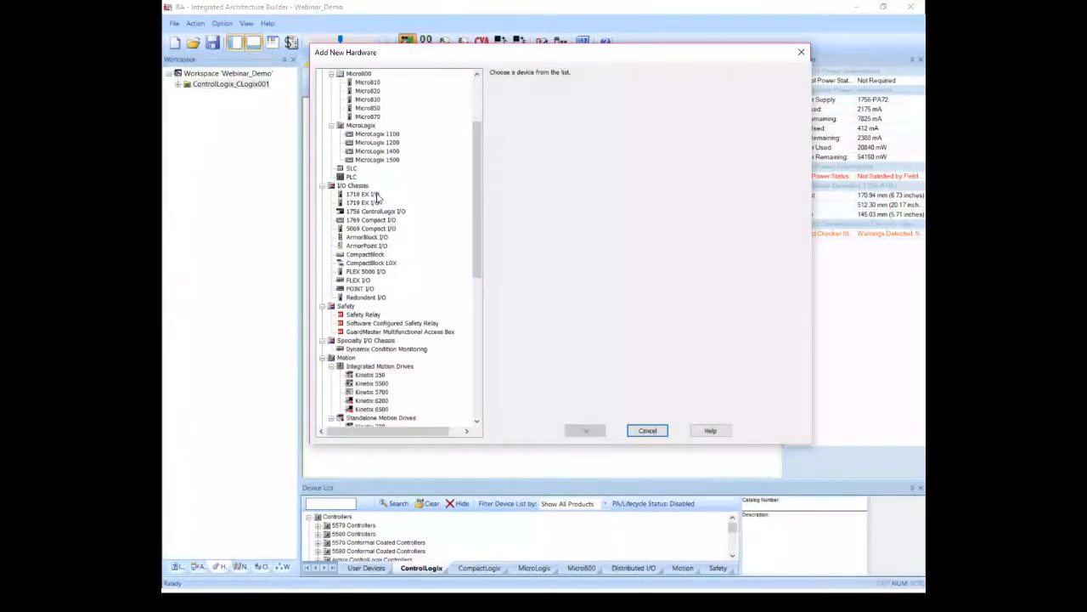
pyautogui.moveTo(478, 265); pyautogui.dragTo(464, 204)
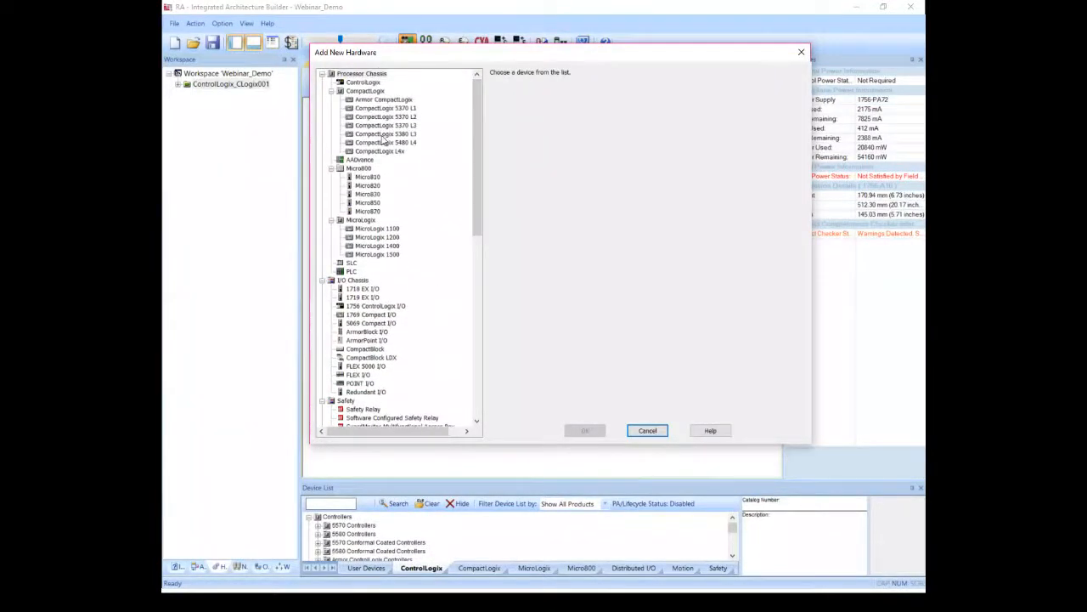
pyautogui.click(377, 134)
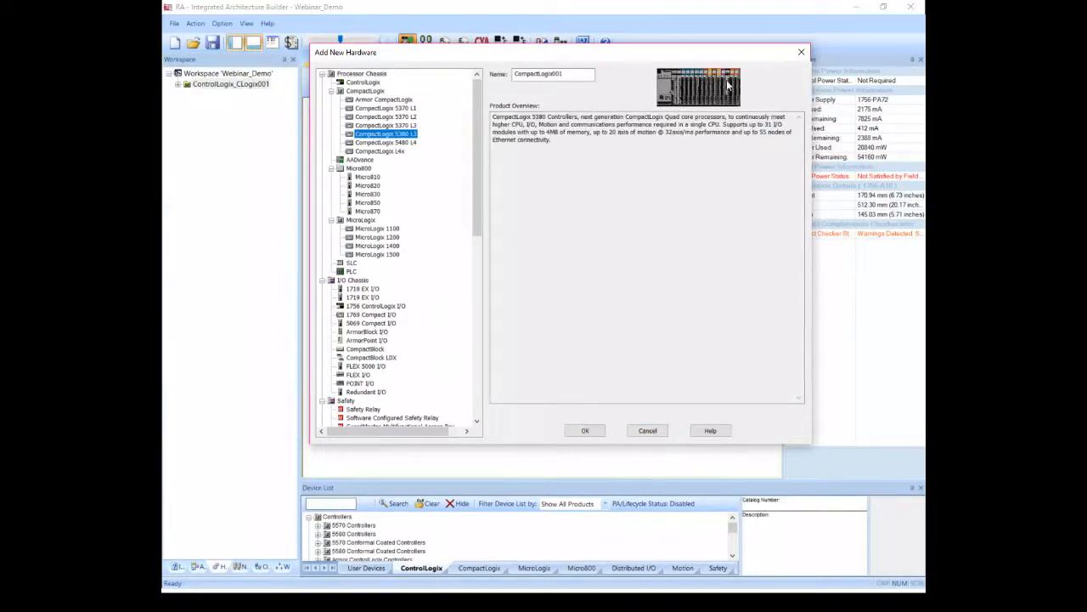
pyautogui.press('Tab')
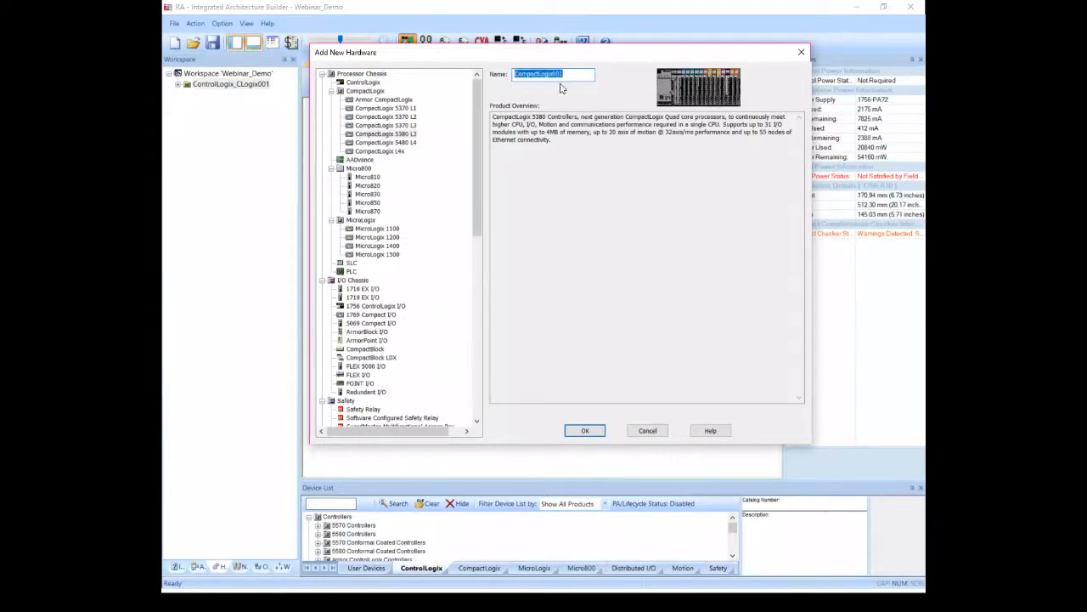
pyautogui.write('Compact')
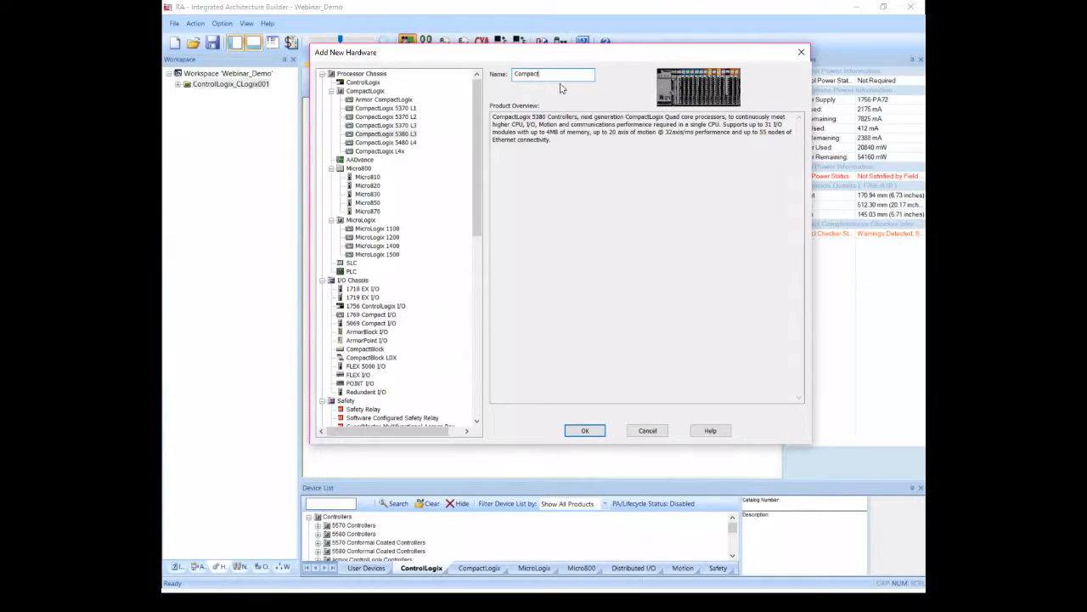
pyautogui.write('Logix')
pyautogui.click(588, 431)
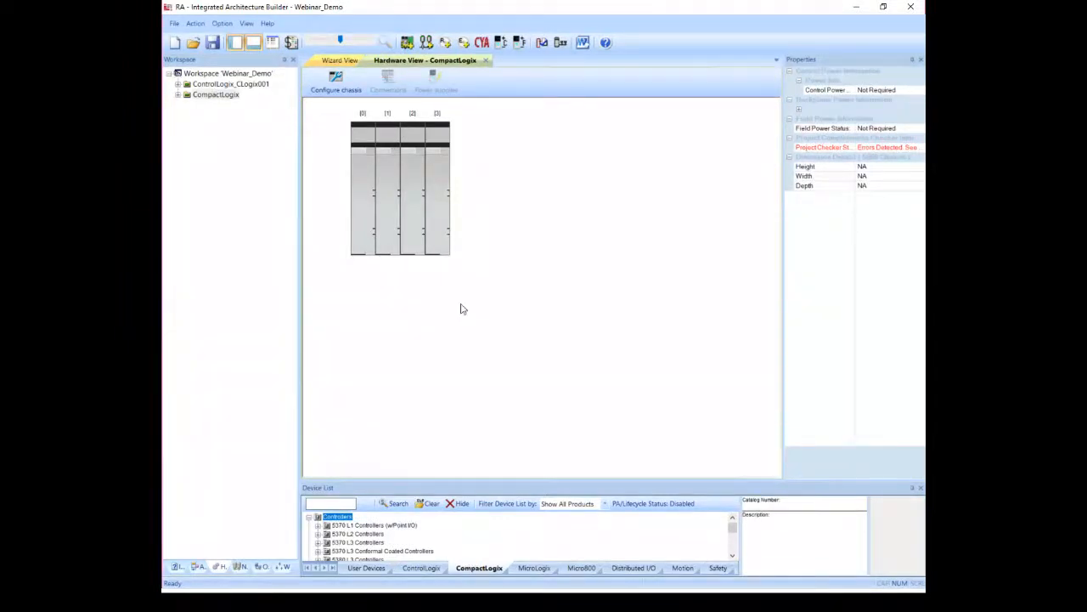
# - Search the device list for 5069-L306er and place the 5069-L306ER controller in slot 0 of the CompactLogix chassis
pyautogui.click(326, 503)
pyautogui.write('5069-L306er')
pyautogui.press('Return')
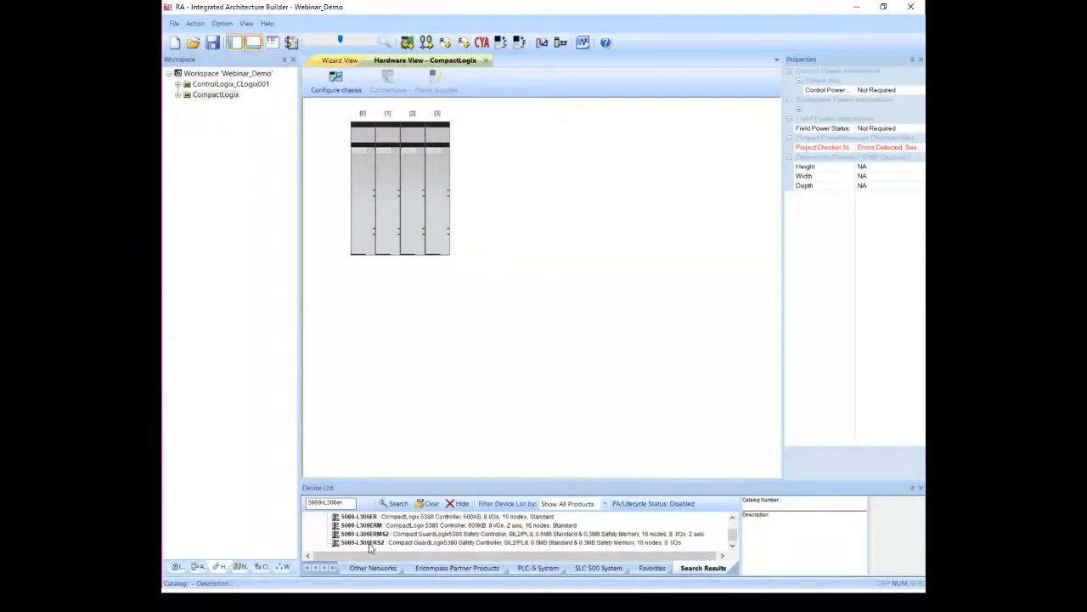
pyautogui.moveTo(361, 517); pyautogui.dragTo(362, 219)
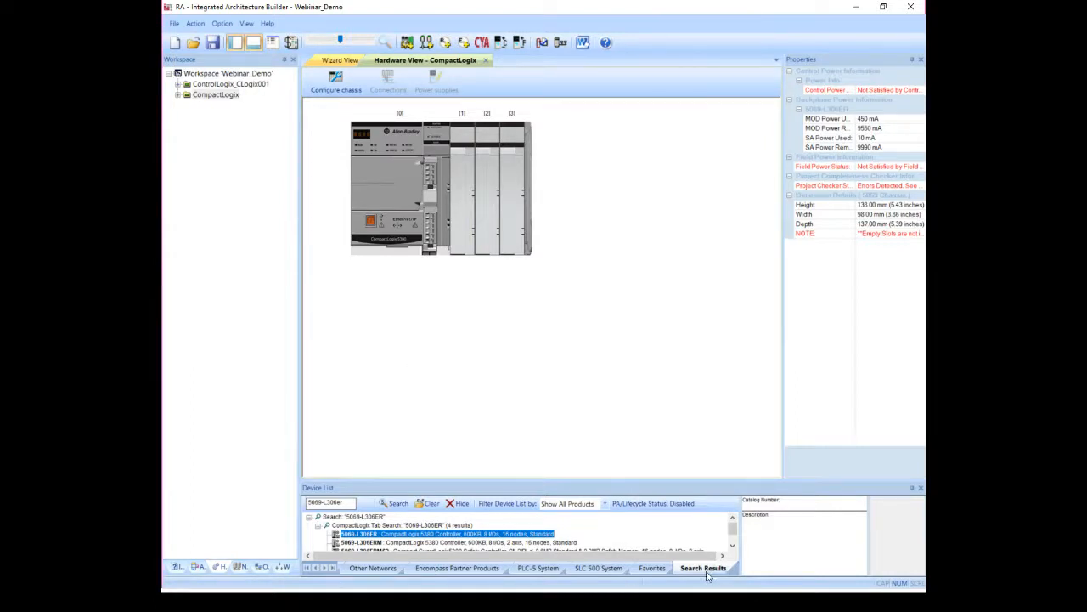
# - Browse the device list's product categories, including Favorites, SLC 500 System, PLC-5 System, Other Networks and Other Hardware
pyautogui.click(655, 570)
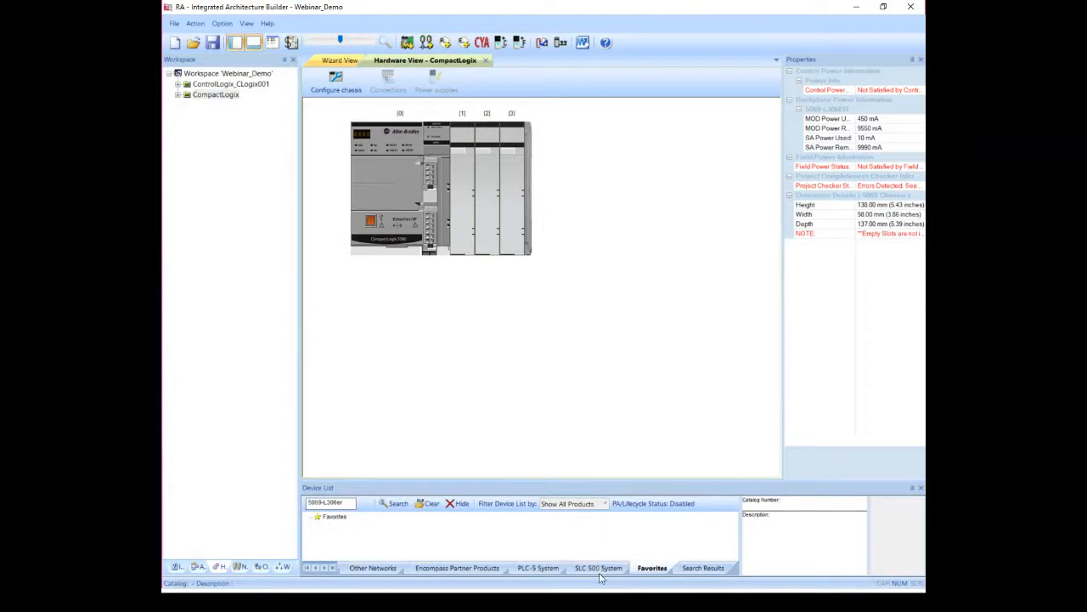
pyautogui.click(599, 574)
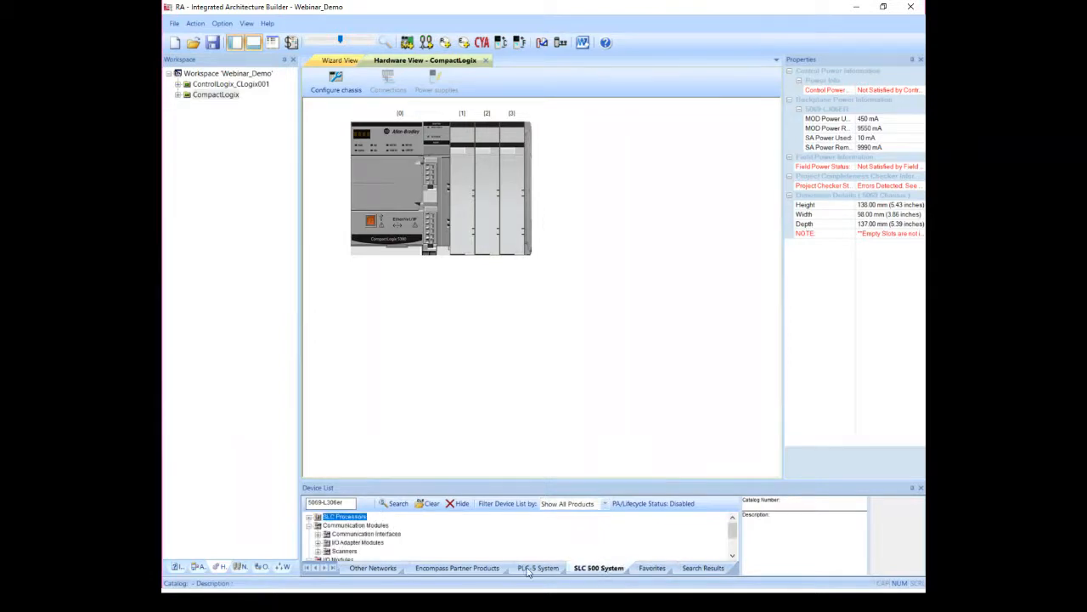
pyautogui.click(527, 570)
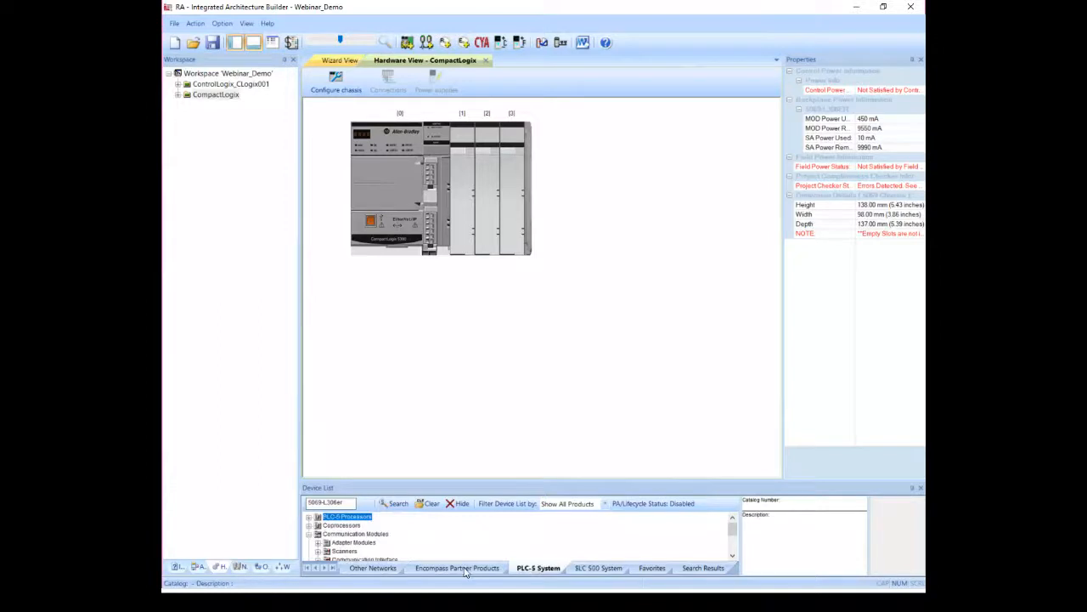
pyautogui.click(373, 567)
pyautogui.click(315, 568)
pyautogui.click(315, 568)
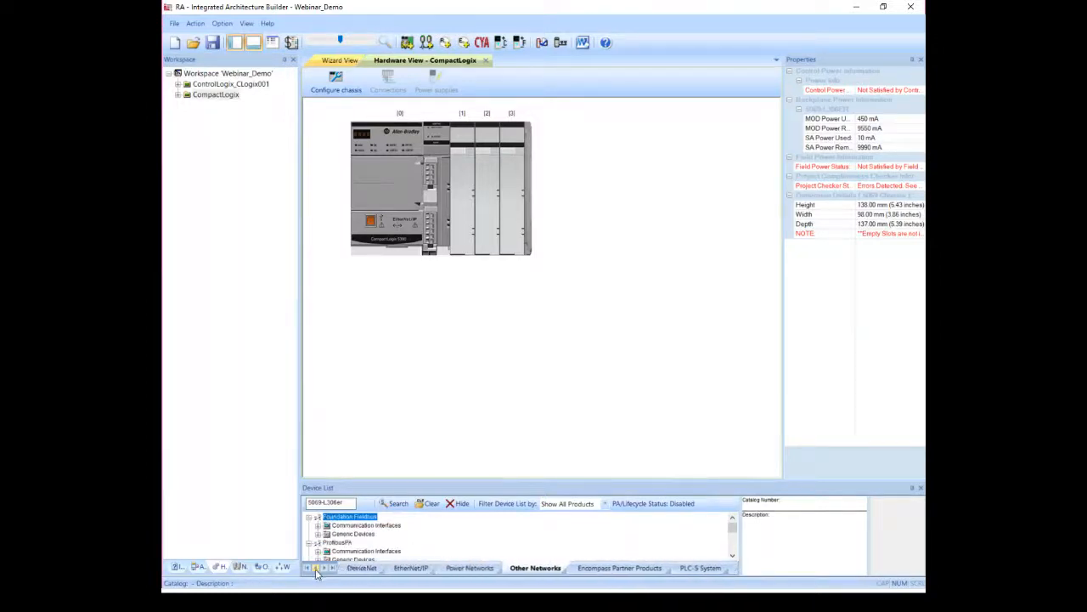
pyautogui.click(315, 568)
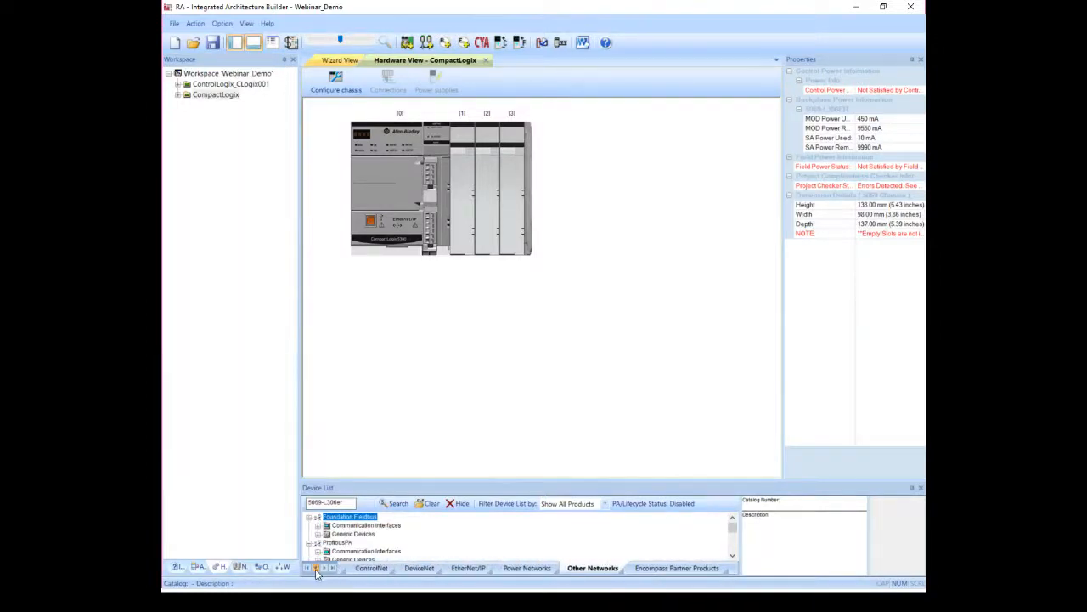
pyautogui.click(315, 568)
pyautogui.click(315, 569)
pyautogui.click(315, 569)
pyautogui.click(315, 568)
pyautogui.click(361, 569)
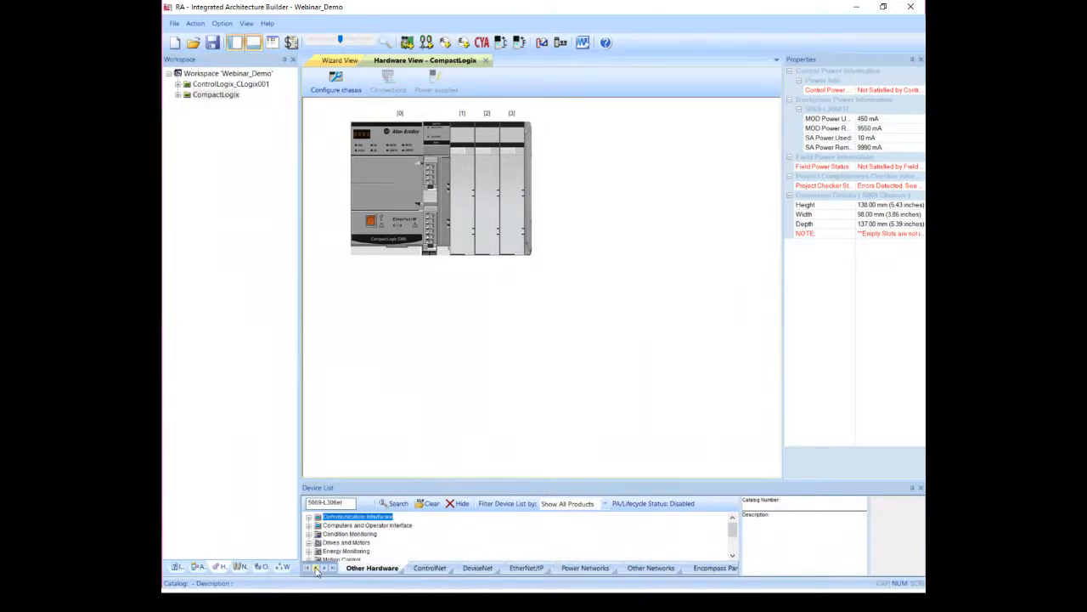
# - Browse the Motion, Distributed I/O, Micro800, MicroLogix and ControlLogix product categories in the device list
pyautogui.click(316, 568)
pyautogui.click(315, 568)
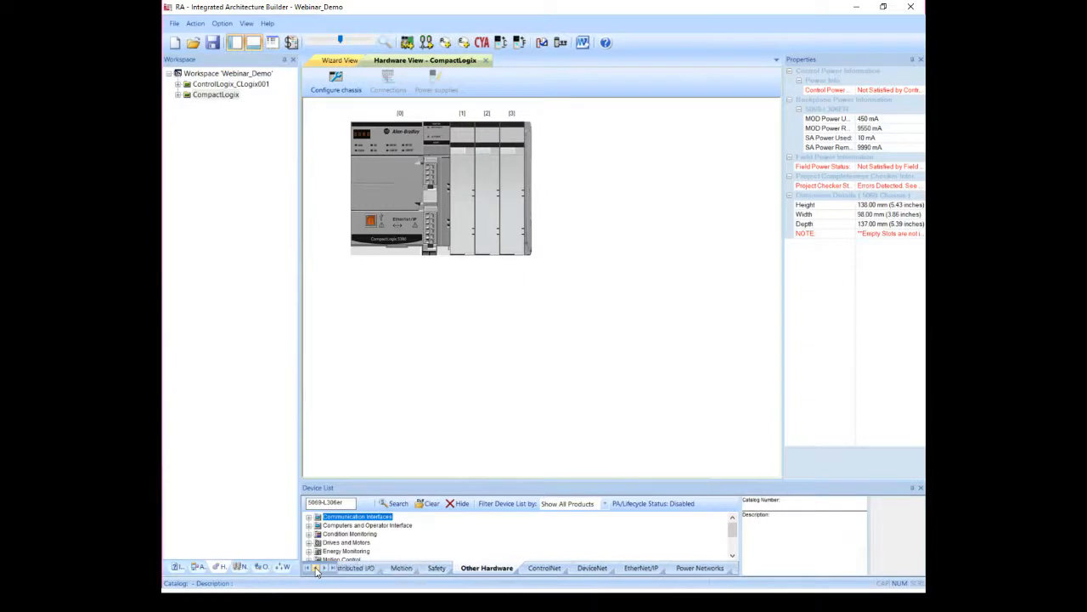
pyautogui.click(315, 568)
pyautogui.click(315, 569)
pyautogui.click(315, 569)
pyautogui.click(532, 569)
pyautogui.click(497, 569)
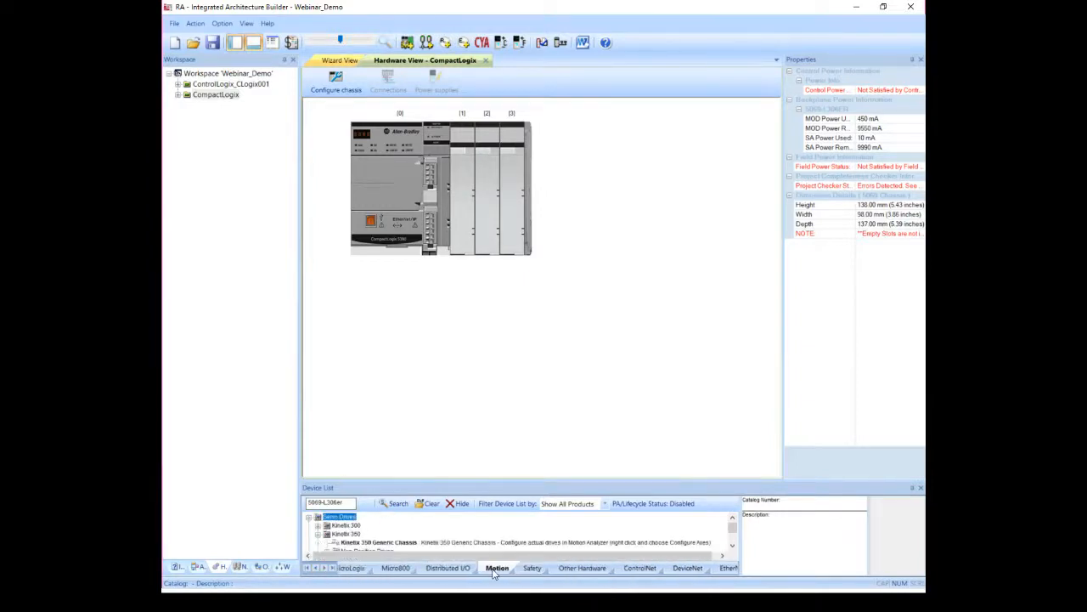
pyautogui.click(453, 569)
pyautogui.click(394, 569)
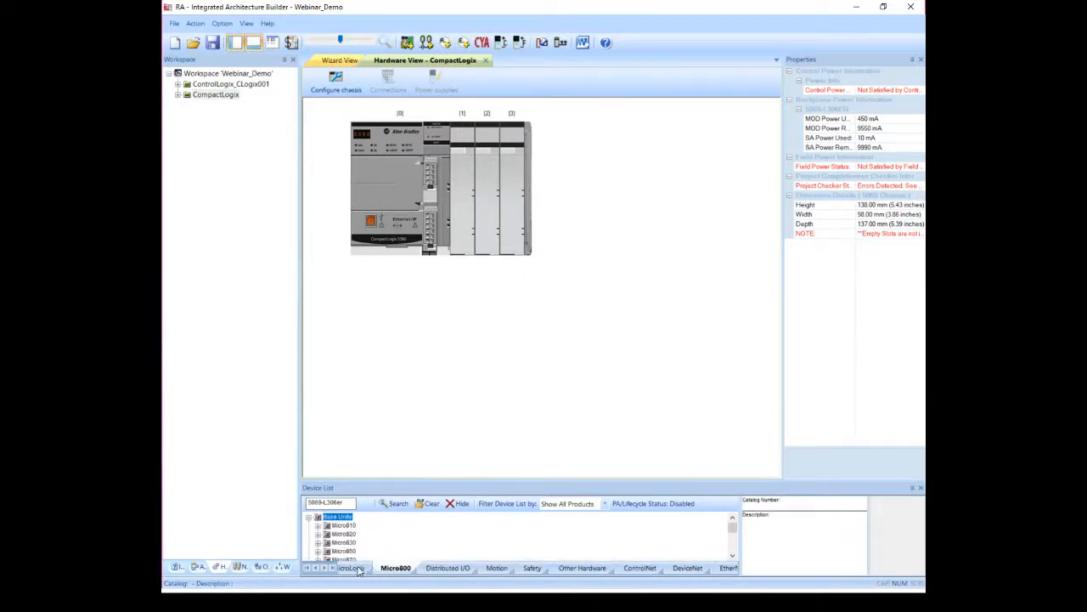
pyautogui.click(363, 568)
pyautogui.click(317, 568)
pyautogui.click(315, 568)
pyautogui.click(315, 568)
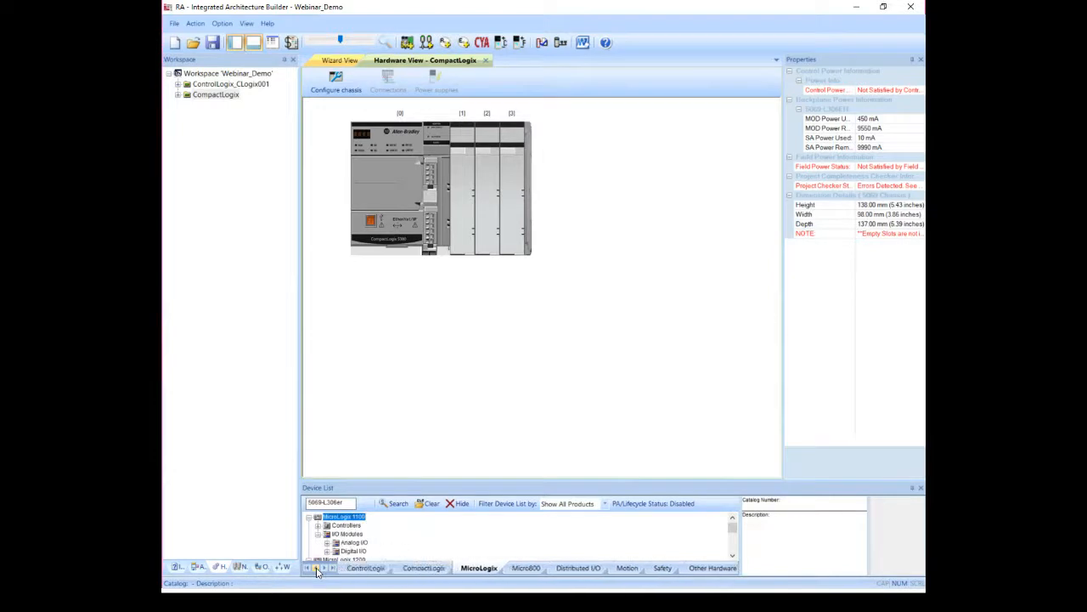
pyautogui.click(315, 568)
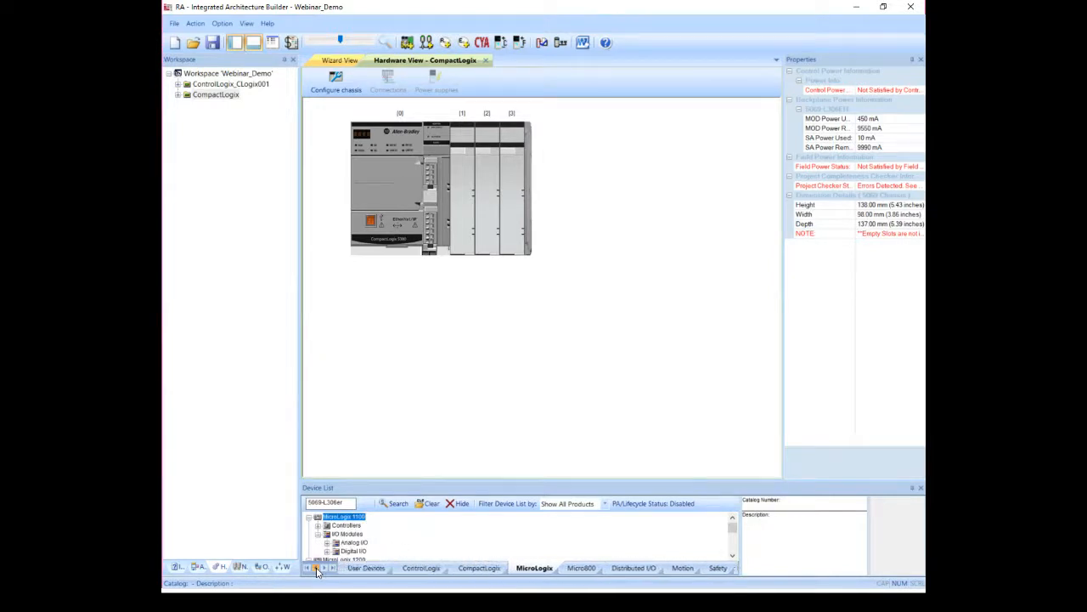
pyautogui.click(418, 569)
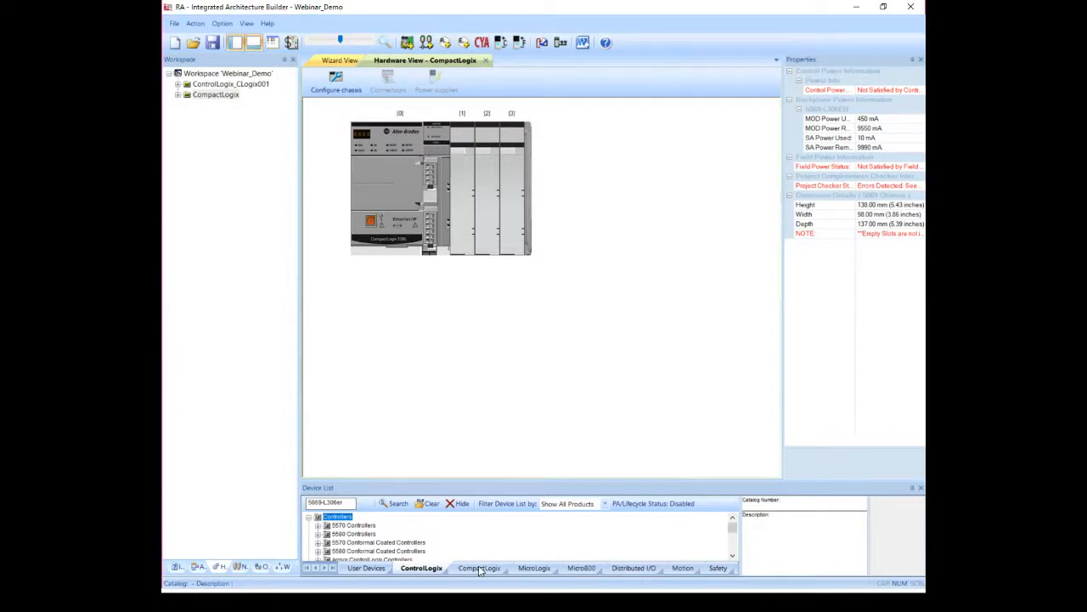
# - Display the CompactLogix product category in the device list and locate its I/O modules group
pyautogui.click(481, 570)
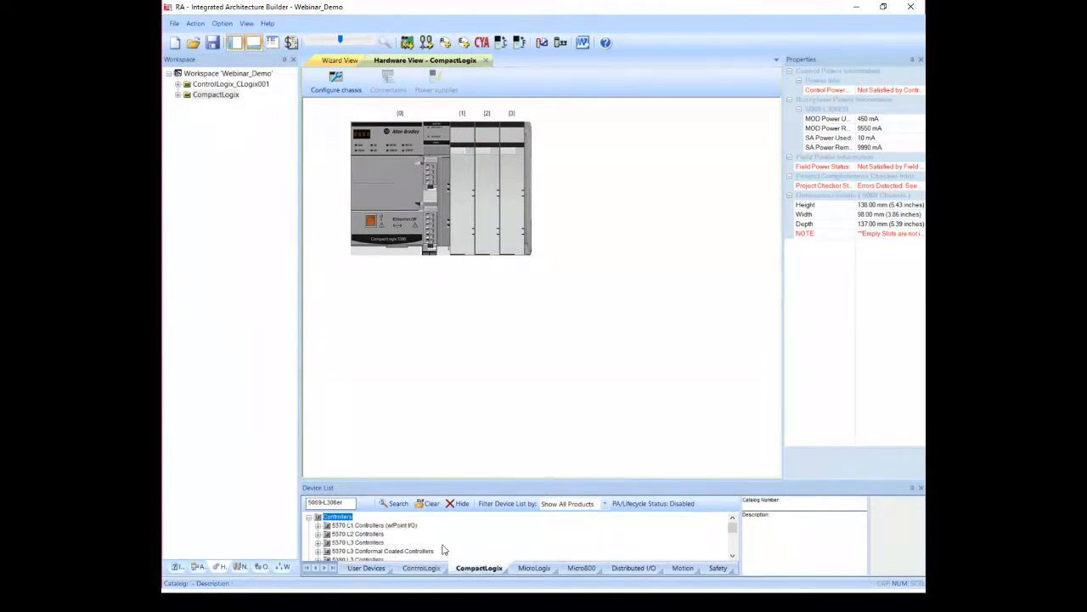
pyautogui.scroll(-1, 419, 535)
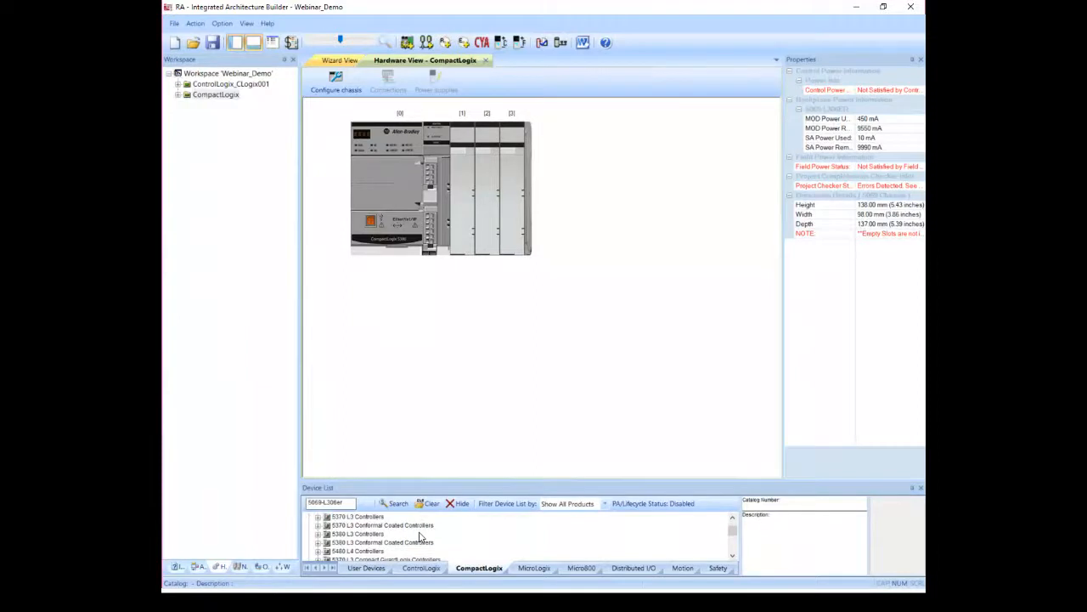
pyautogui.scroll(2, 391, 535)
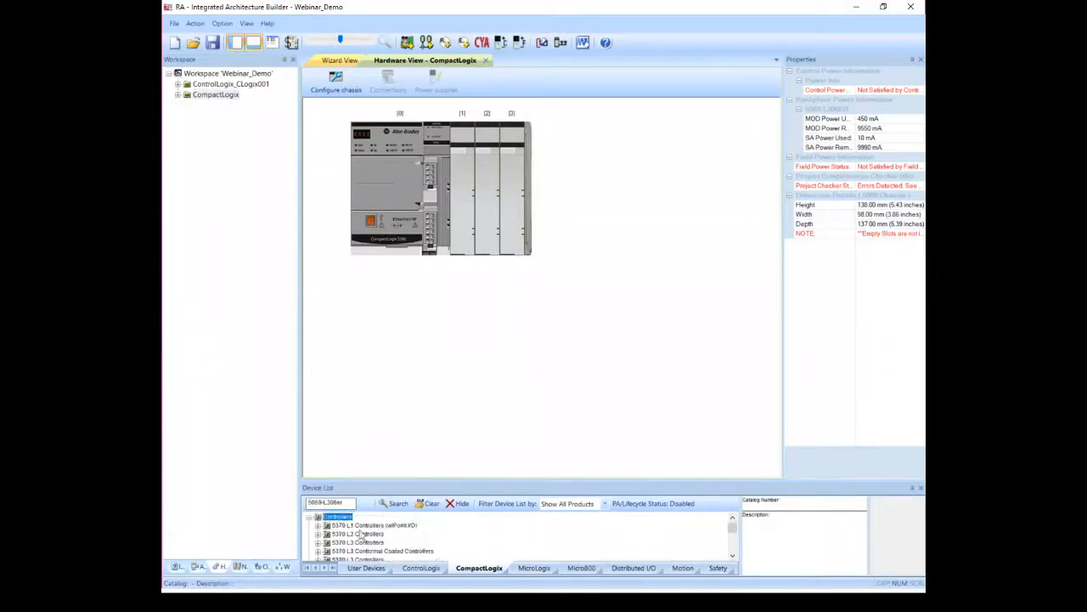
pyautogui.scroll(-4, 361, 533)
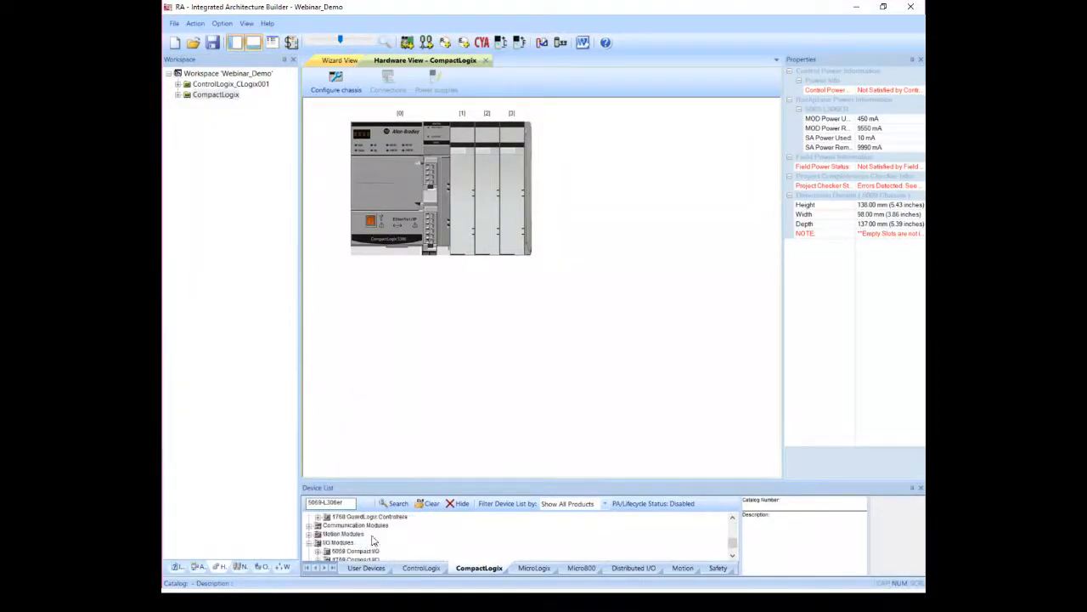
pyautogui.scroll(-1, 365, 540)
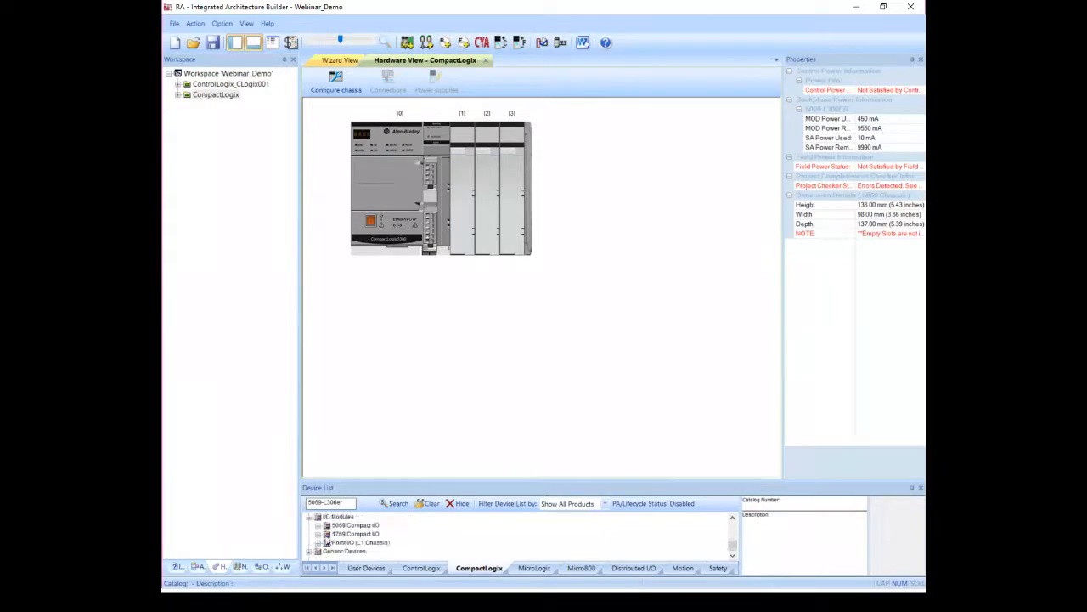
# - Try to place the 1769-IF4FXOF2F combo fast analog module in slot 1 of the CompactLogix chassis
pyautogui.click(318, 534)
pyautogui.moveTo(382, 552); pyautogui.dragTo(466, 220)
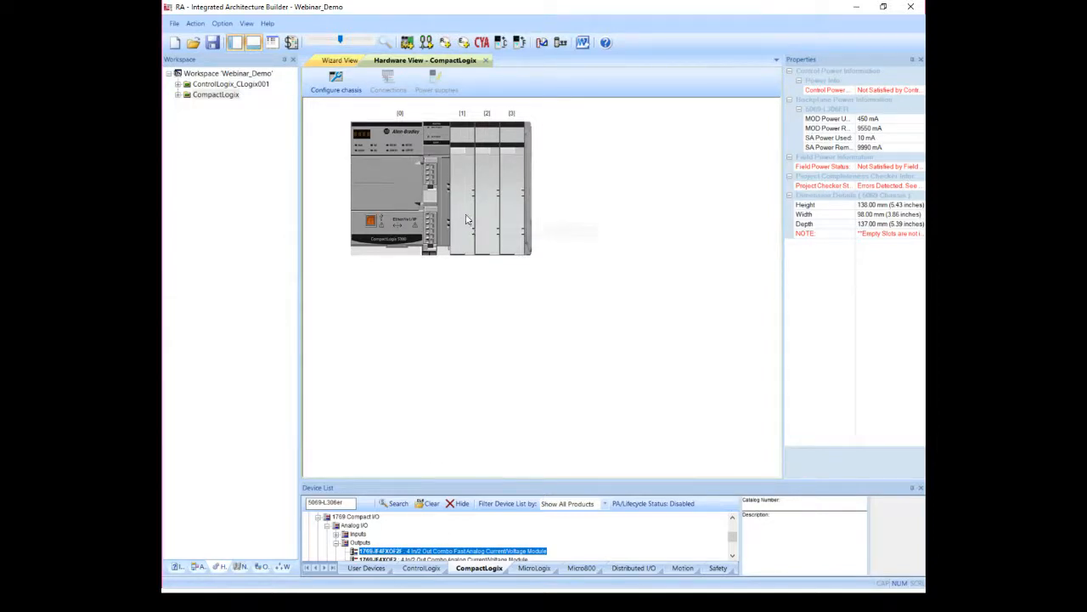
pyautogui.click(335, 543)
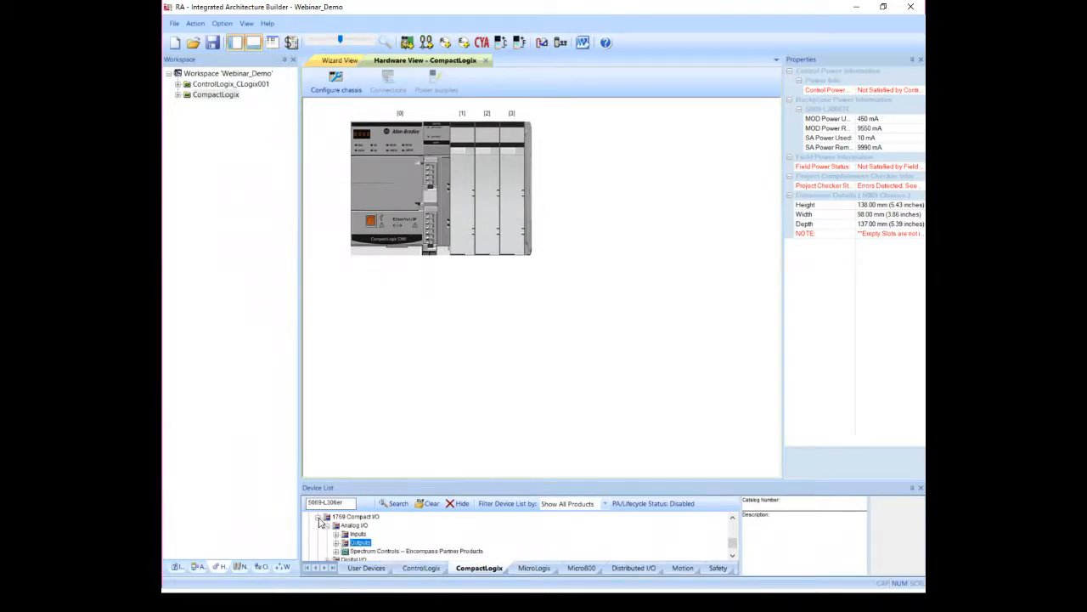
pyautogui.click(318, 517)
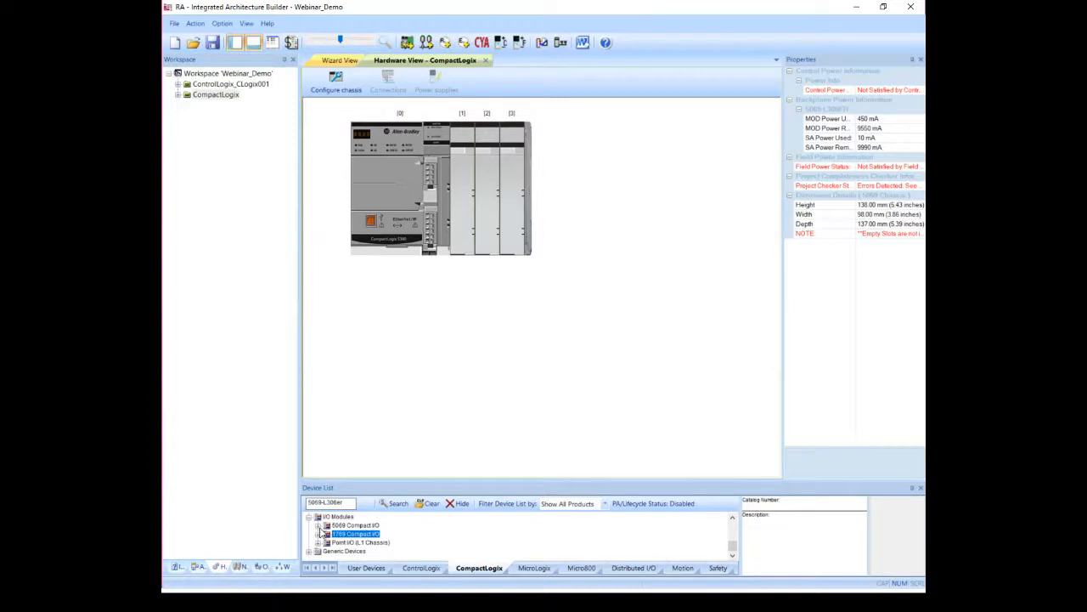
# - Place the 5069-IF8 8-channel analog input module from the 5069 Compact I/O group in slot 1
pyautogui.click(317, 526)
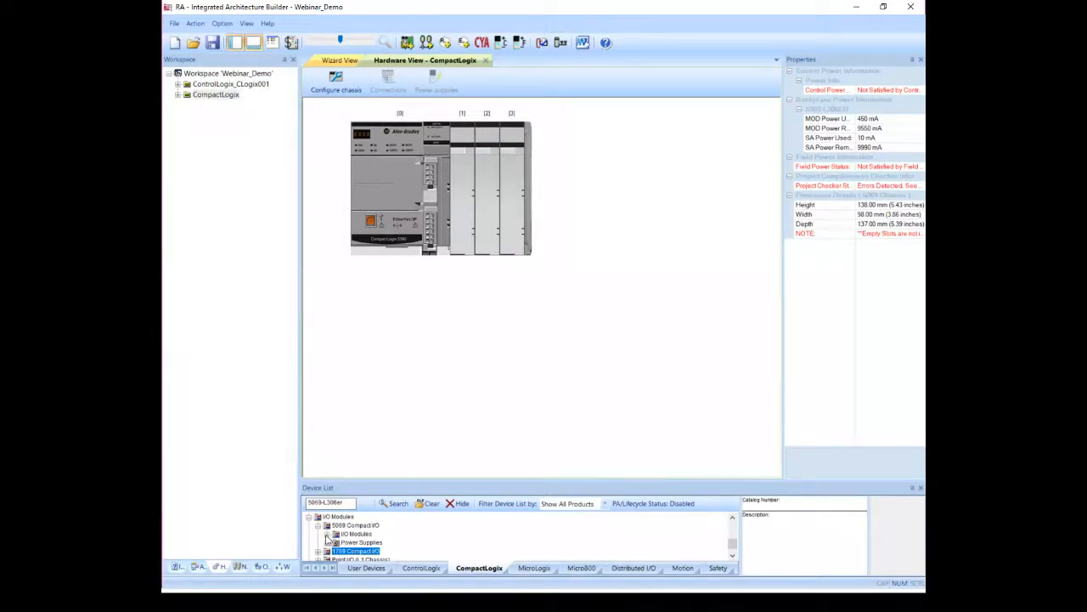
pyautogui.click(327, 534)
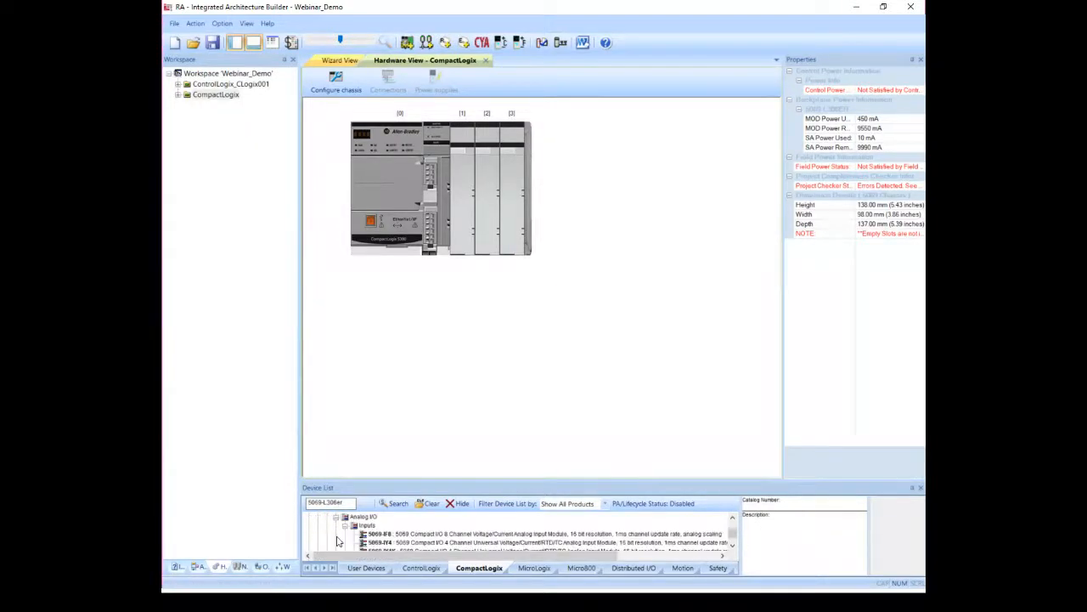
pyautogui.moveTo(380, 534); pyautogui.dragTo(476, 220)
pyautogui.moveTo(476, 220); pyautogui.dragTo(461, 206)
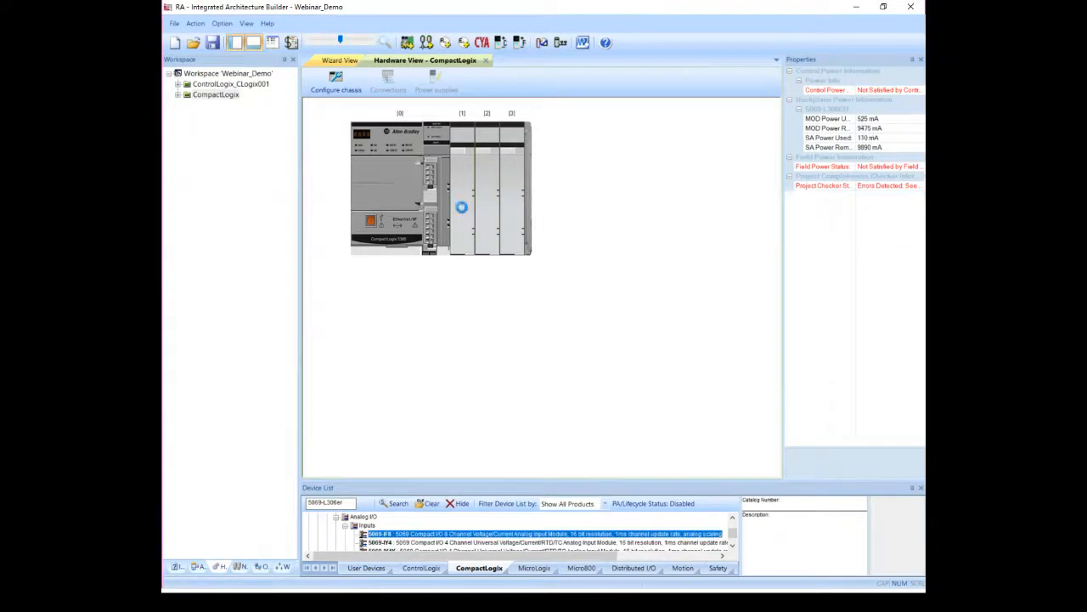
# - Place the 5069-OF8 analog output module in slot 2 and the 5069-IB16 digital input module in slot 3
pyautogui.scroll(-3, 412, 545)
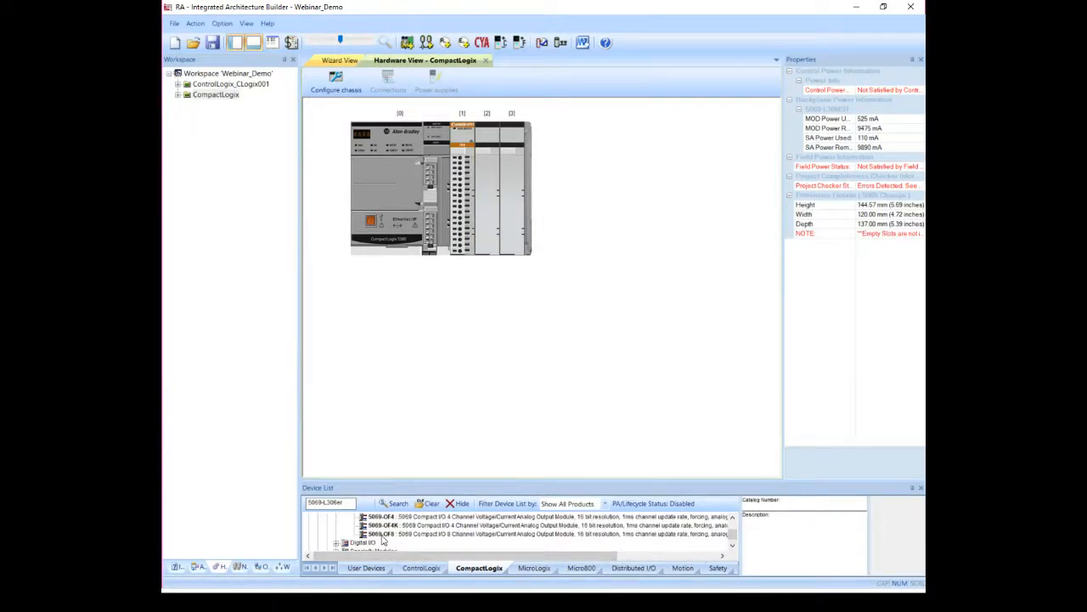
pyautogui.click(382, 534)
pyautogui.moveTo(379, 536); pyautogui.dragTo(488, 219)
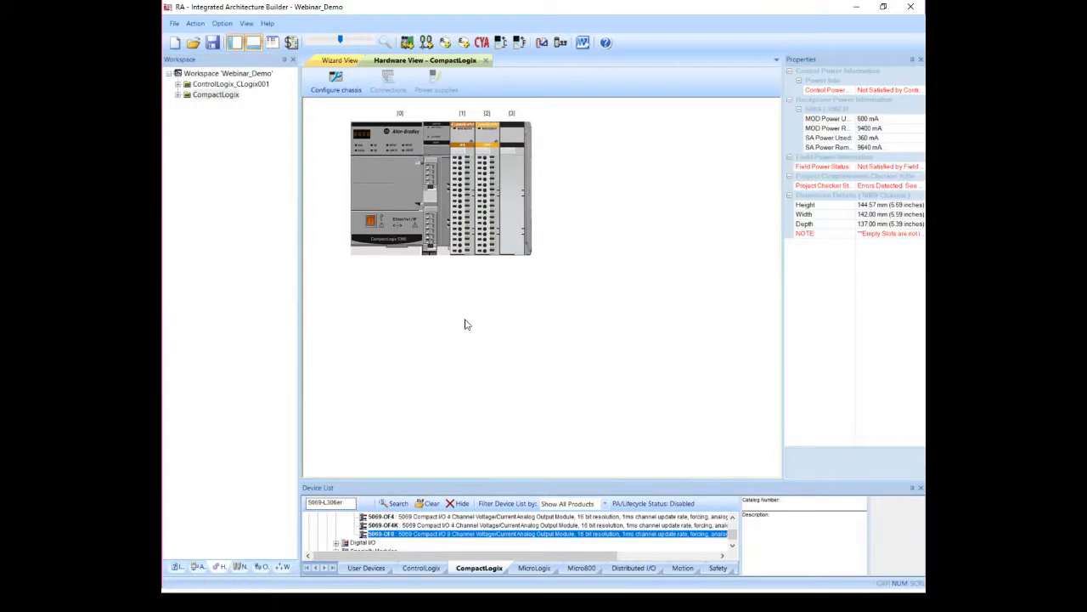
pyautogui.scroll(-1, 337, 550)
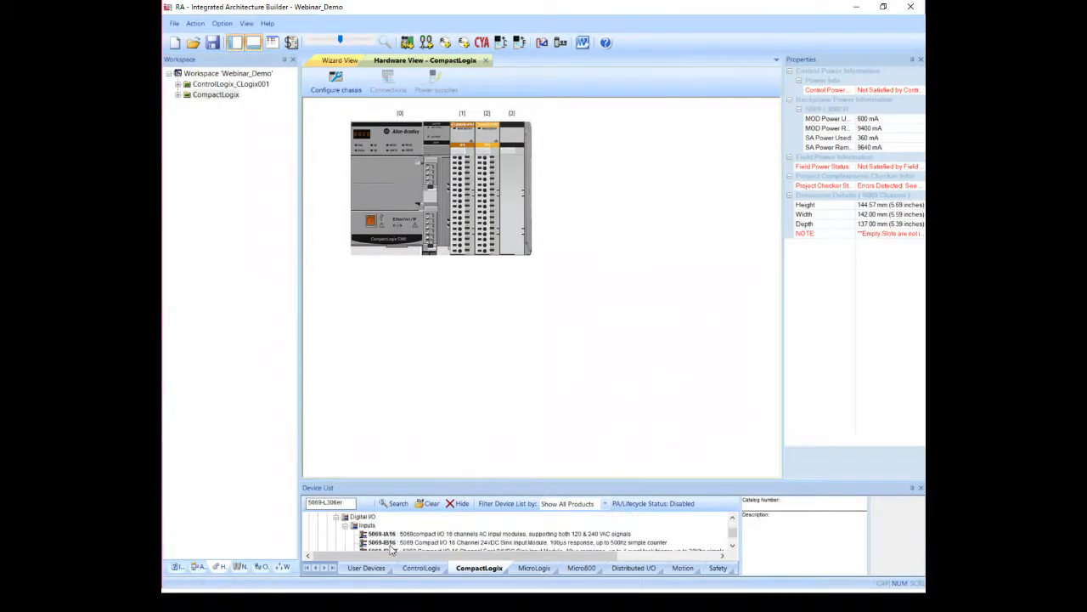
pyautogui.moveTo(391, 549); pyautogui.dragTo(510, 208)
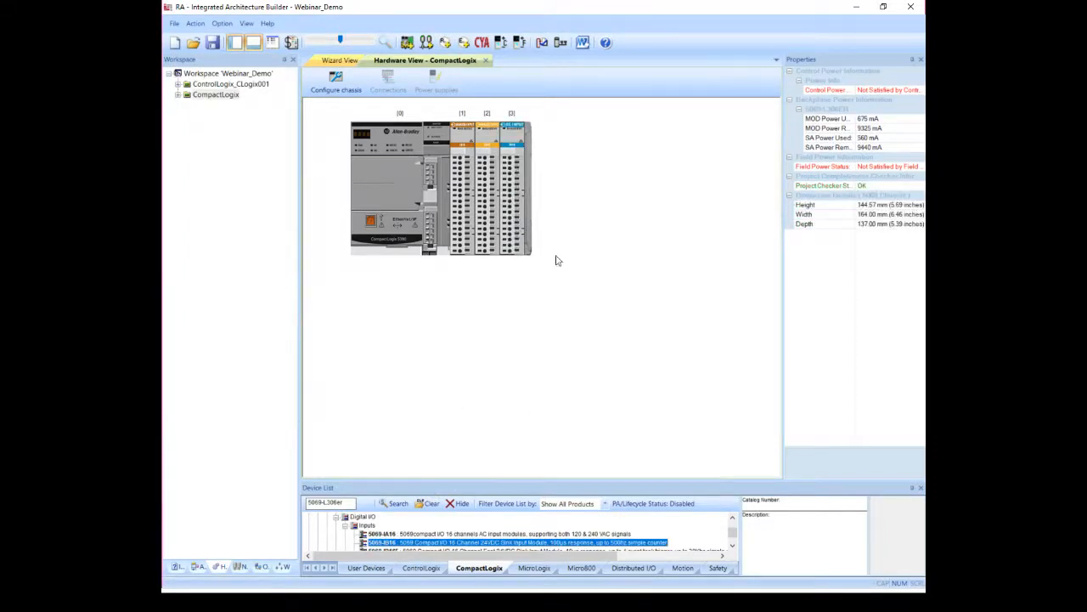
# - Set the number of slots to 5 in the CompactLogix chassis configuration
pyautogui.rightClick(400, 198)
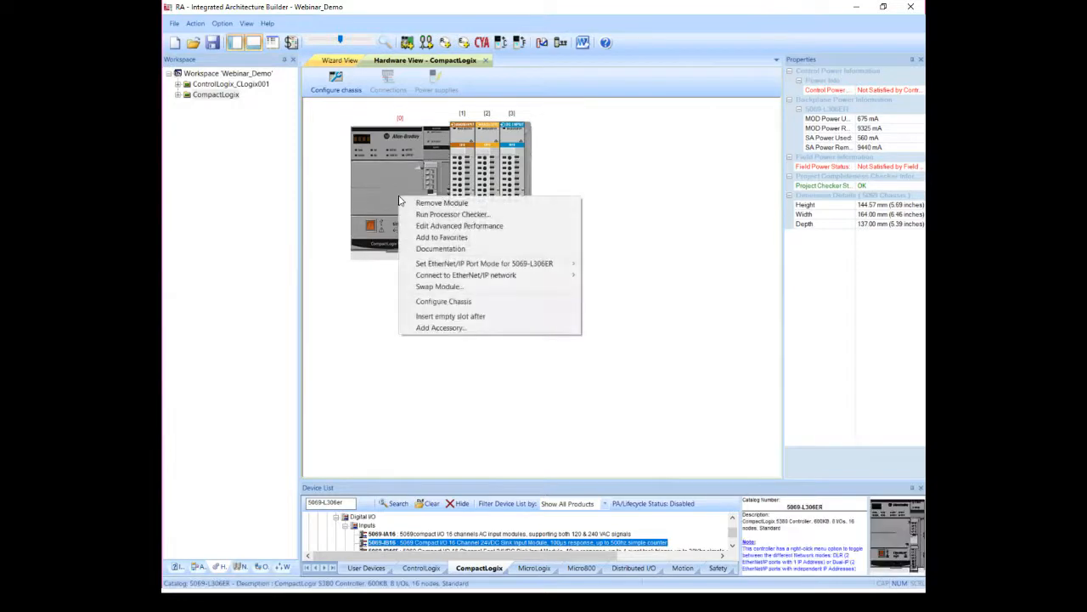
pyautogui.click(432, 306)
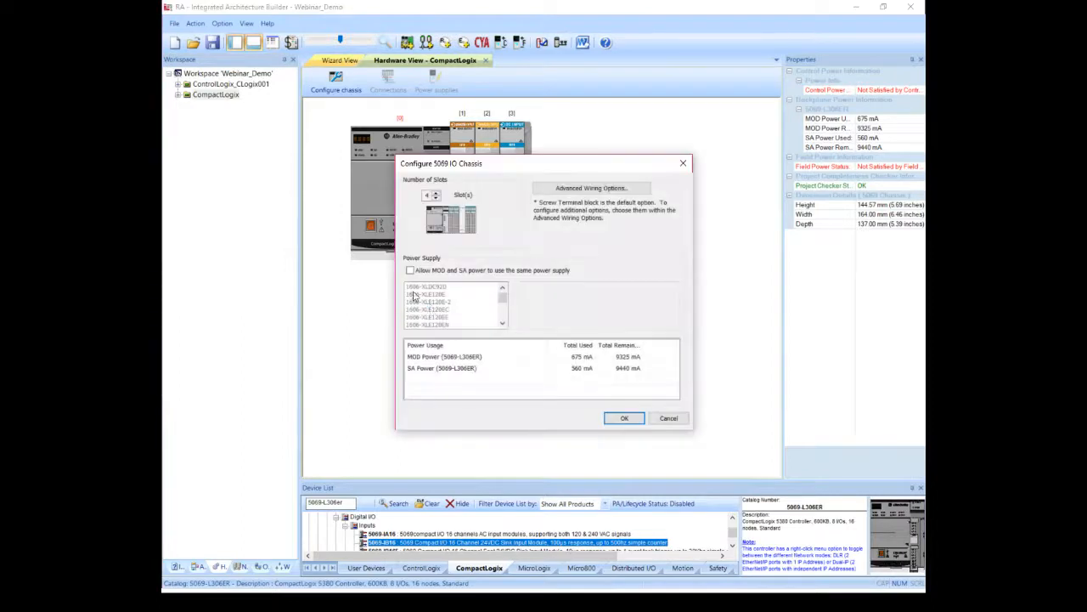
pyautogui.click(436, 195)
pyautogui.click(436, 195)
pyautogui.click(436, 195)
pyautogui.click(436, 195)
pyautogui.click(437, 193)
pyautogui.click(437, 193)
# - In the advanced wiring options, set the default wiring to Push-in and apply it to every module
pyautogui.click(563, 188)
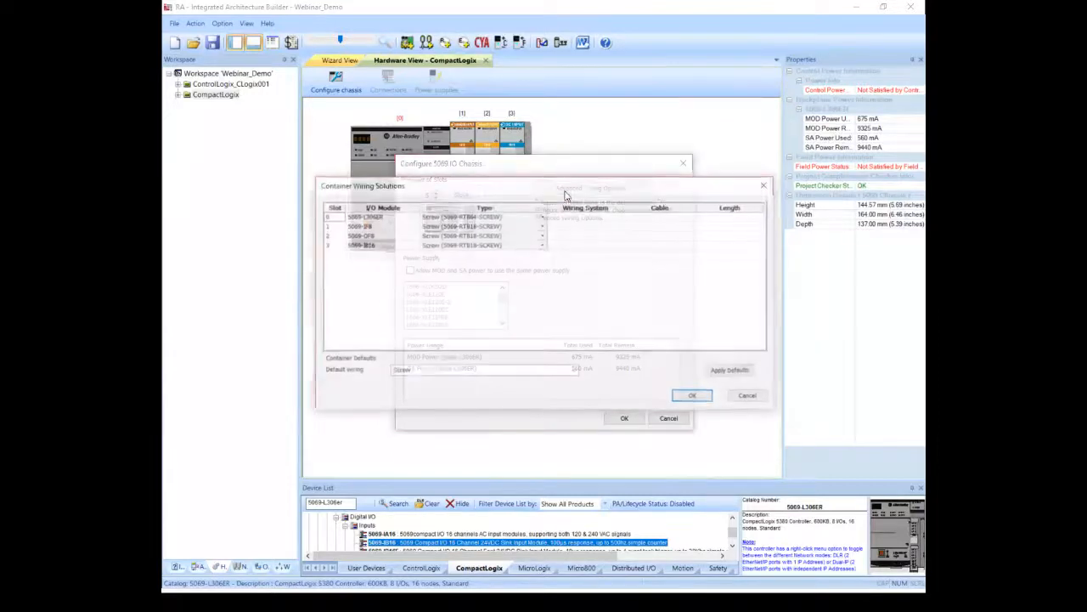
pyautogui.click(542, 216)
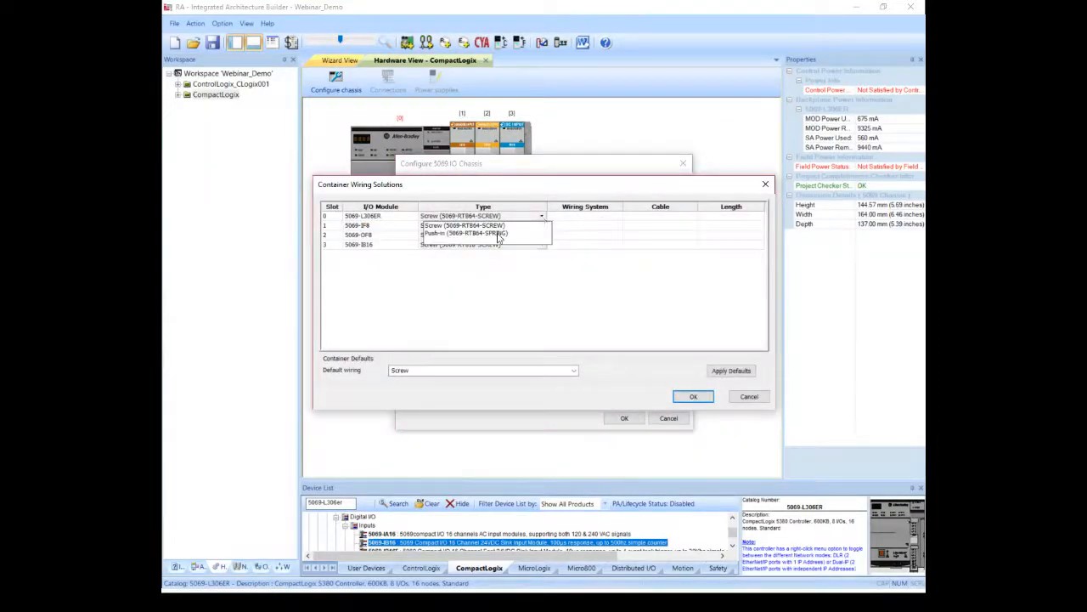
pyautogui.click(582, 241)
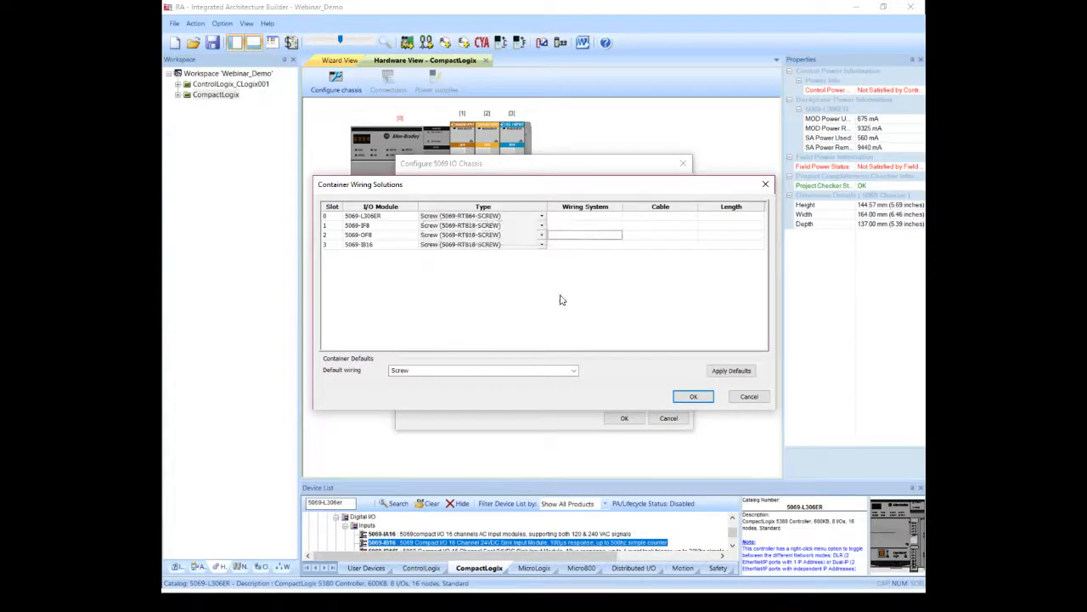
pyautogui.click(574, 372)
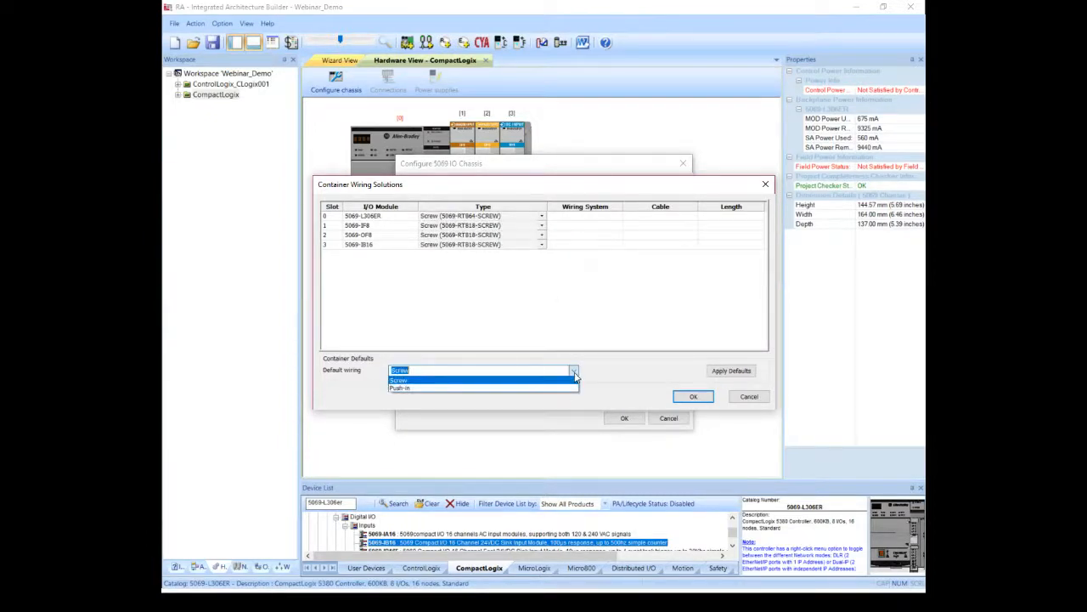
pyautogui.click(481, 387)
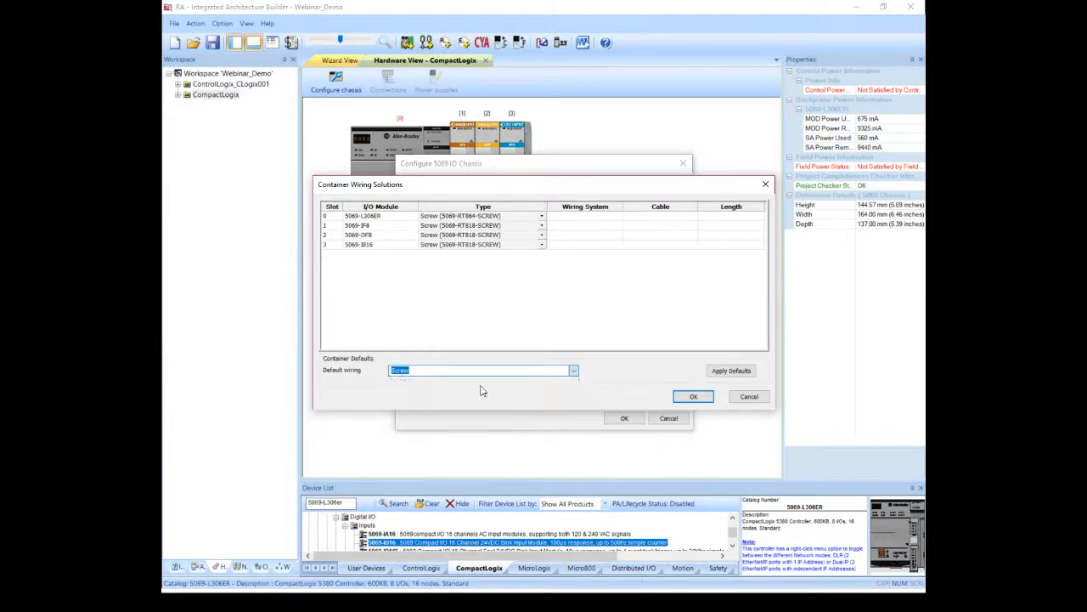
pyautogui.click(735, 371)
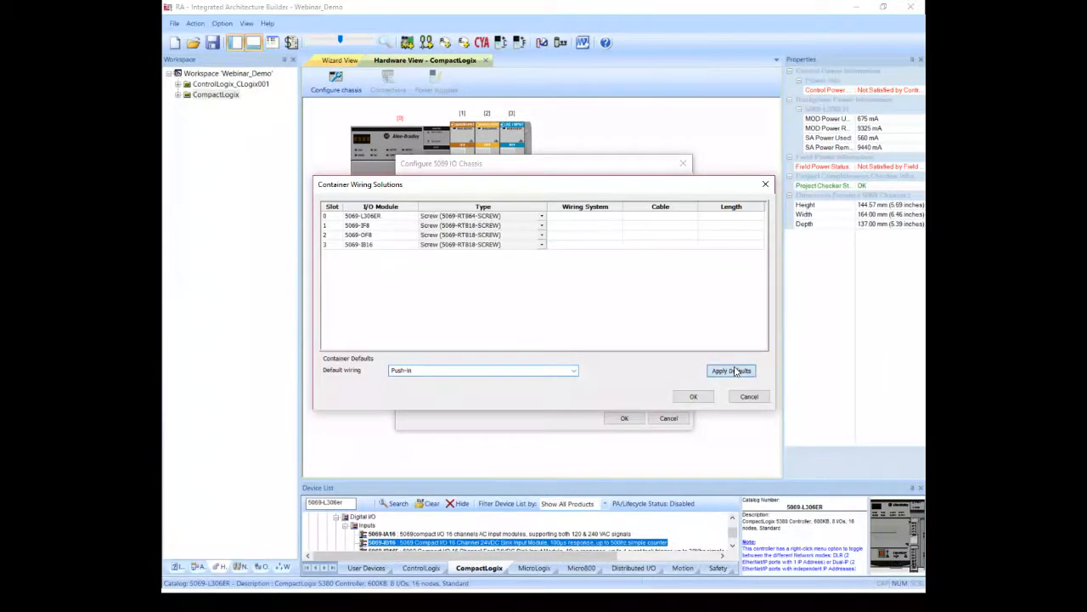
pyautogui.click(732, 371)
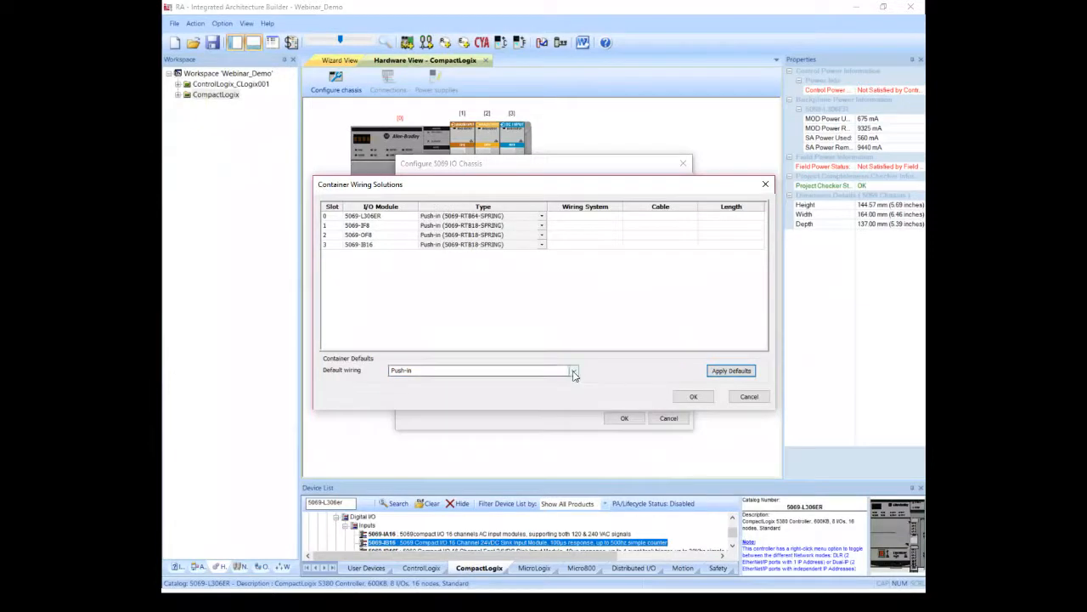
# - Set the default wiring to Screw, apply it to every module, and accept the chassis configuration
pyautogui.click(575, 371)
pyautogui.click(513, 390)
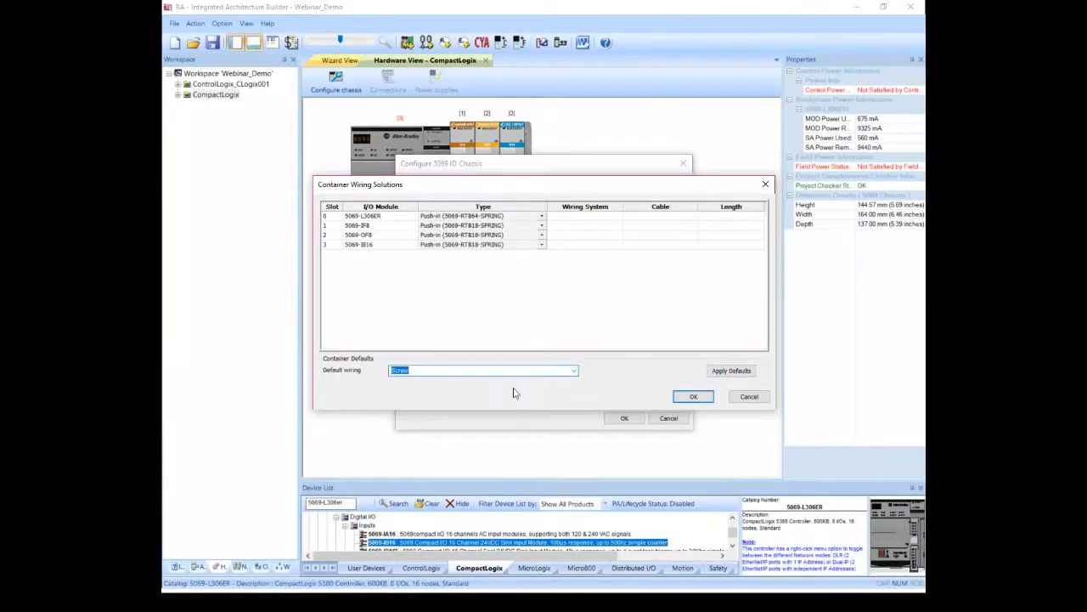
pyautogui.click(722, 371)
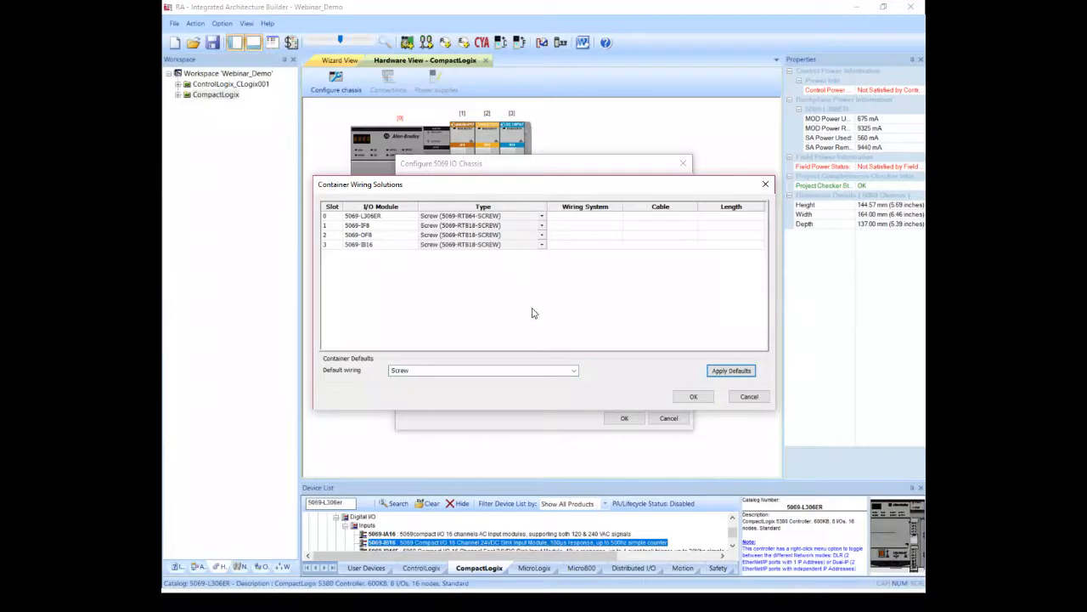
pyautogui.click(694, 397)
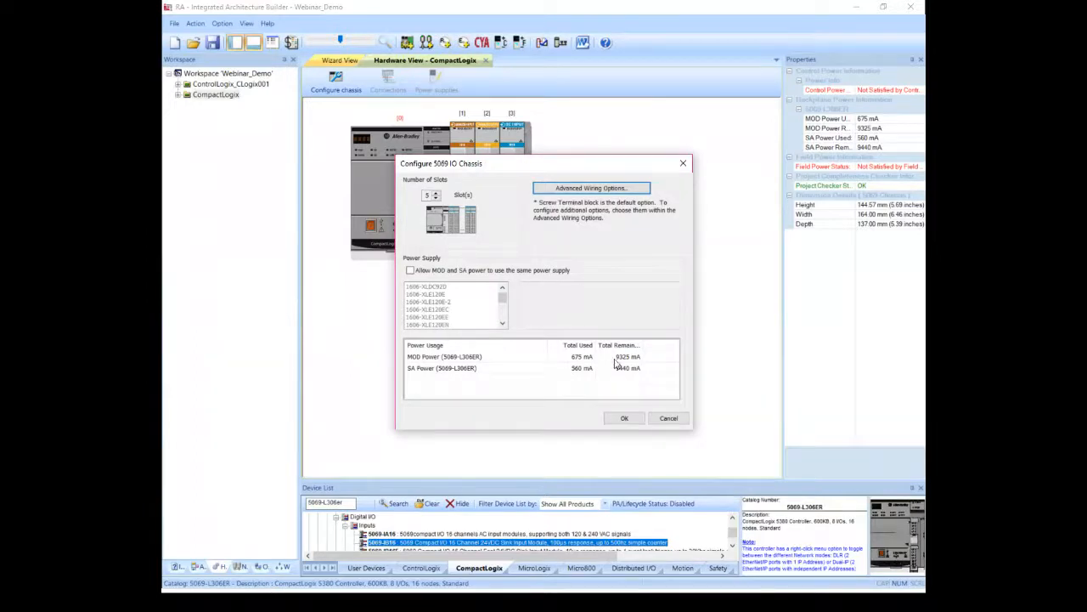
pyautogui.click(623, 422)
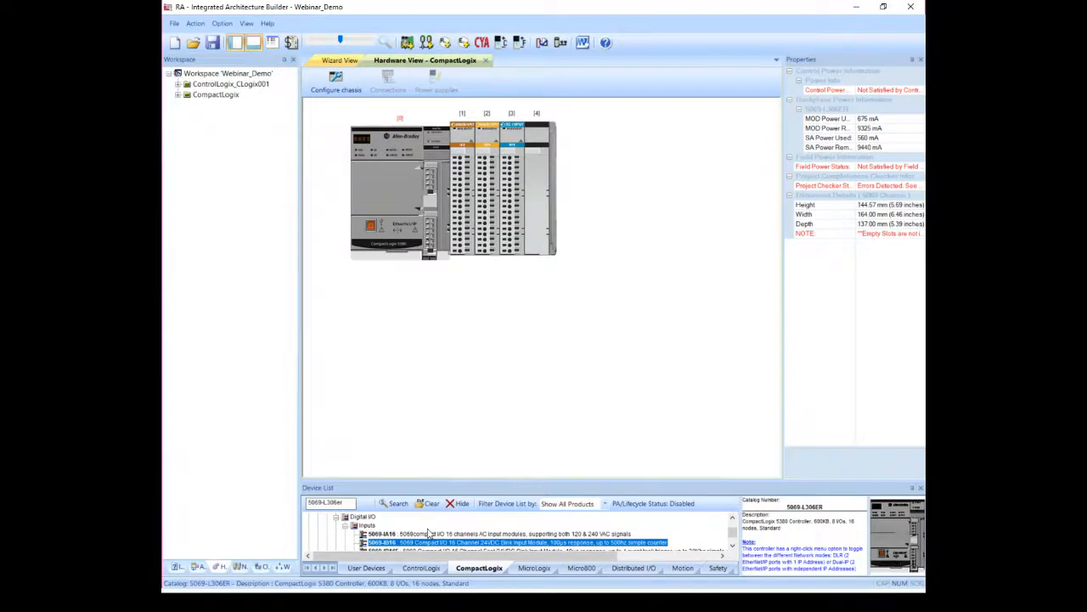
# - Place the 5069-OB16 16-channel 24VDC digital output module in slot 4 of the CompactLogix chassis
pyautogui.scroll(-3, 431, 534)
pyautogui.moveTo(429, 534); pyautogui.dragTo(543, 238)
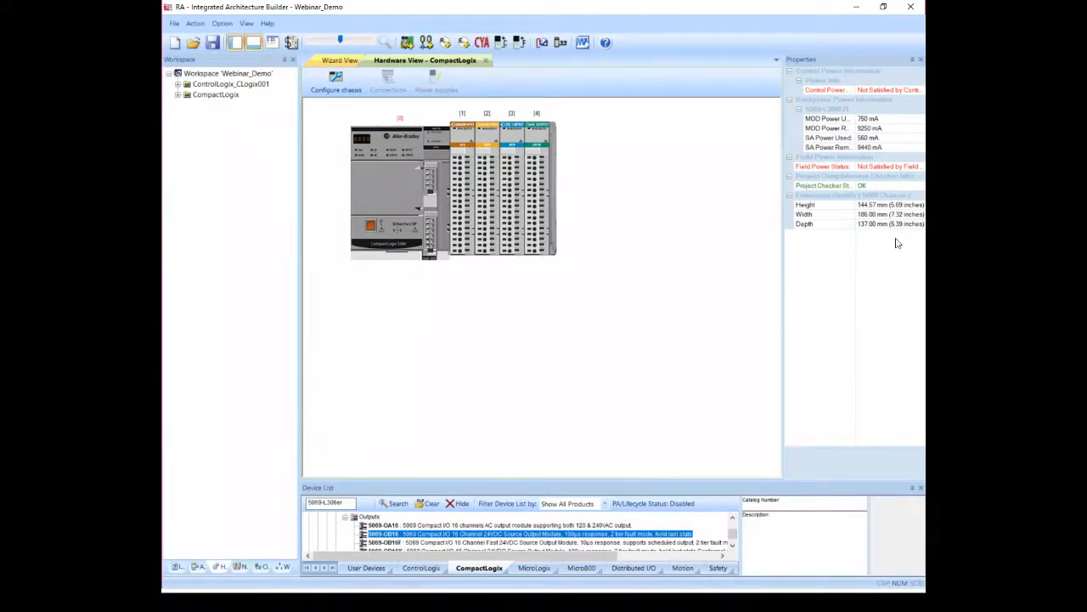
# - Inspect the catalog details of the chassis modules and widen the properties pane to read the chassis power information in full
pyautogui.click(403, 196)
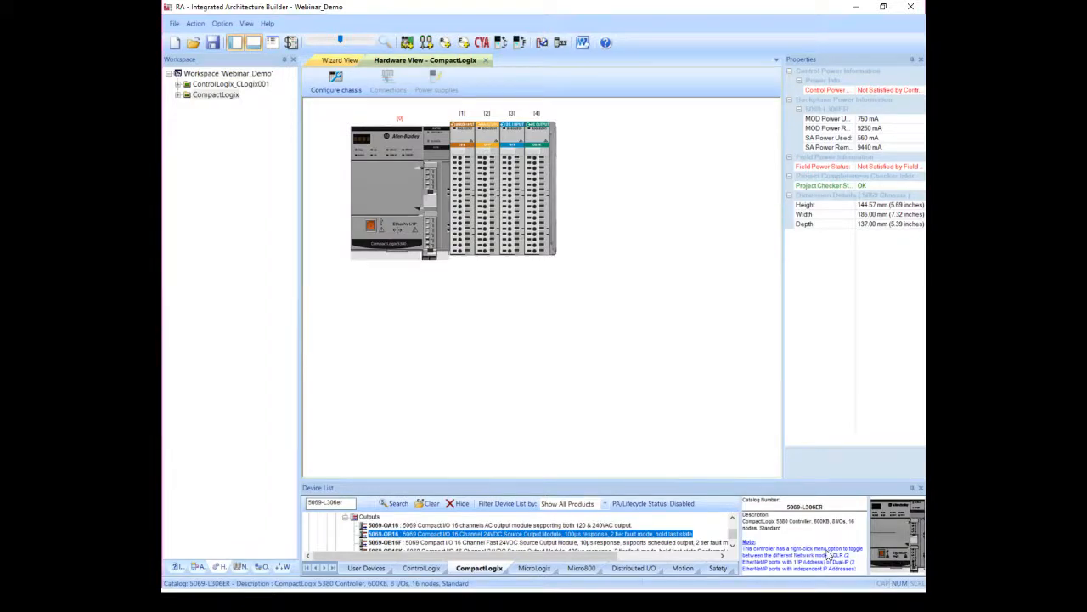
pyautogui.click(470, 227)
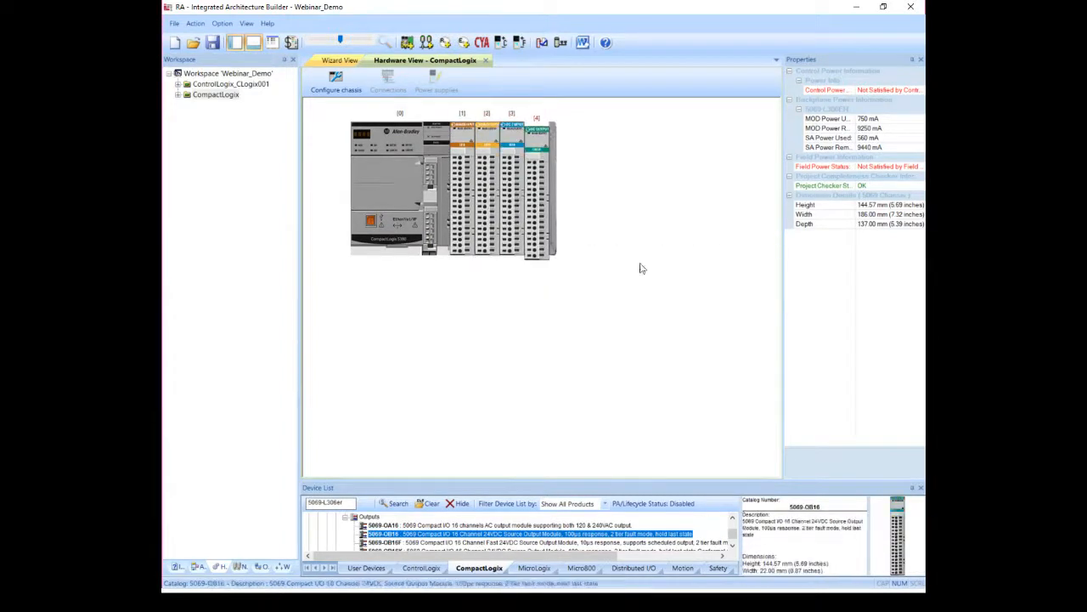
pyautogui.moveTo(778, 323); pyautogui.dragTo(723, 318)
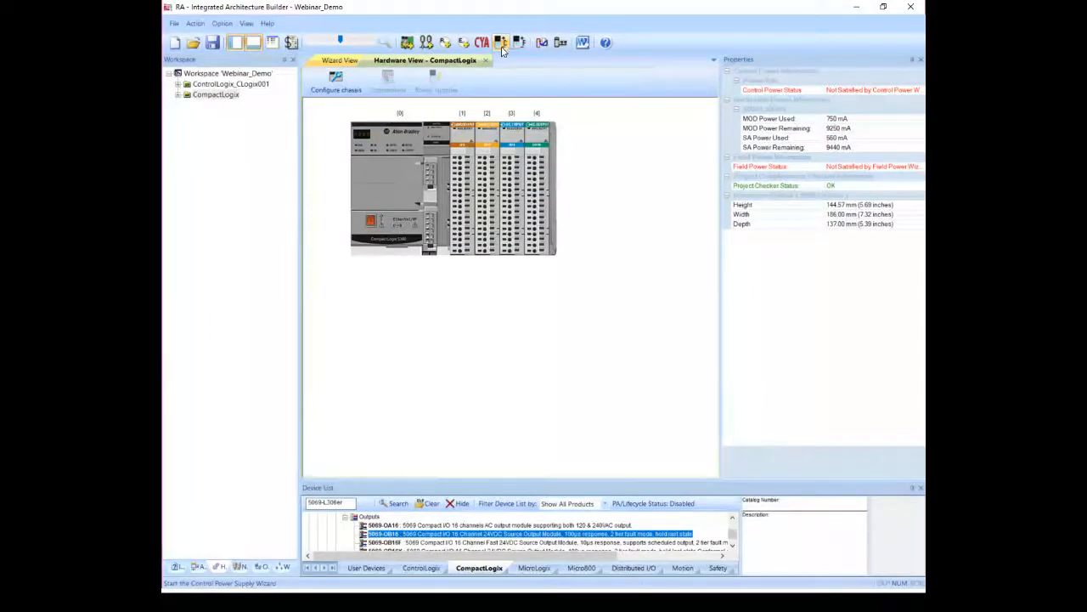
# - Filter the control power supplies to the Essential (XLE) product family and add a 1606-XLE120E supply
pyautogui.click(502, 44)
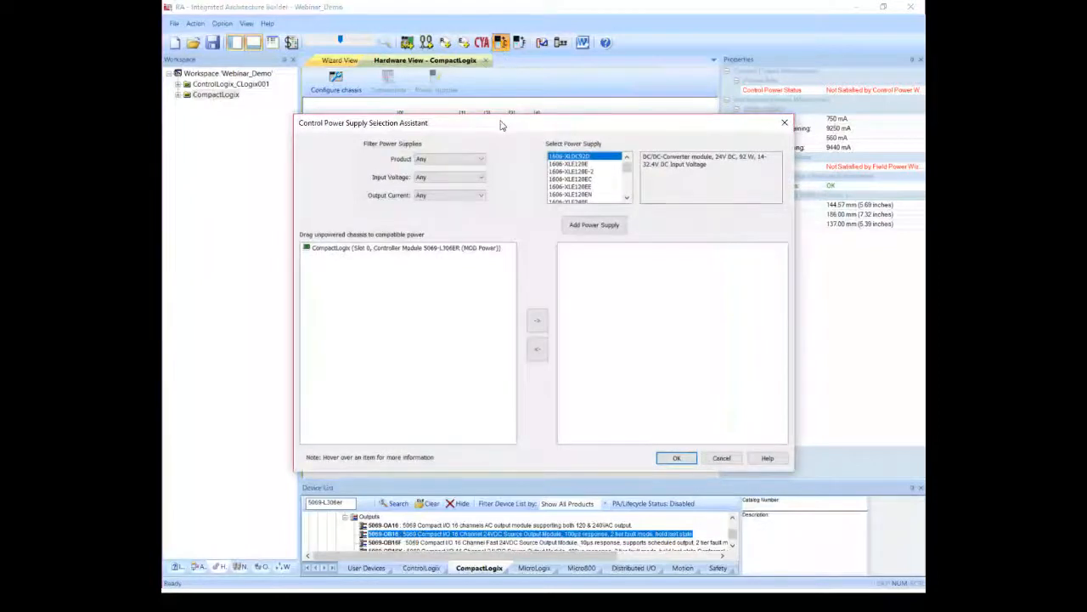
pyautogui.moveTo(502, 124); pyautogui.dragTo(546, 82)
pyautogui.click(498, 116)
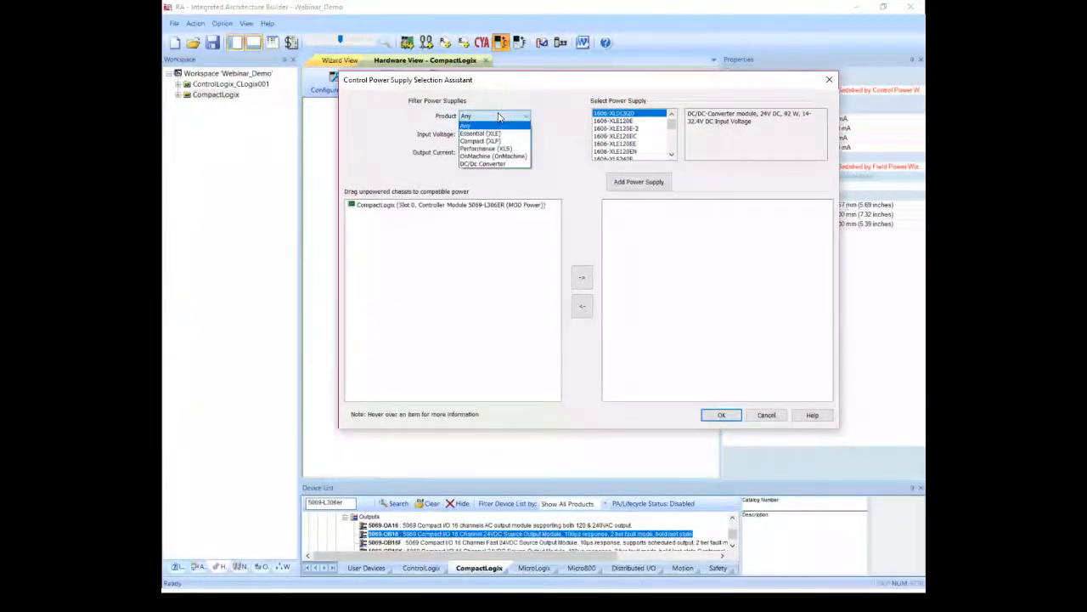
pyautogui.click(493, 125)
pyautogui.click(513, 134)
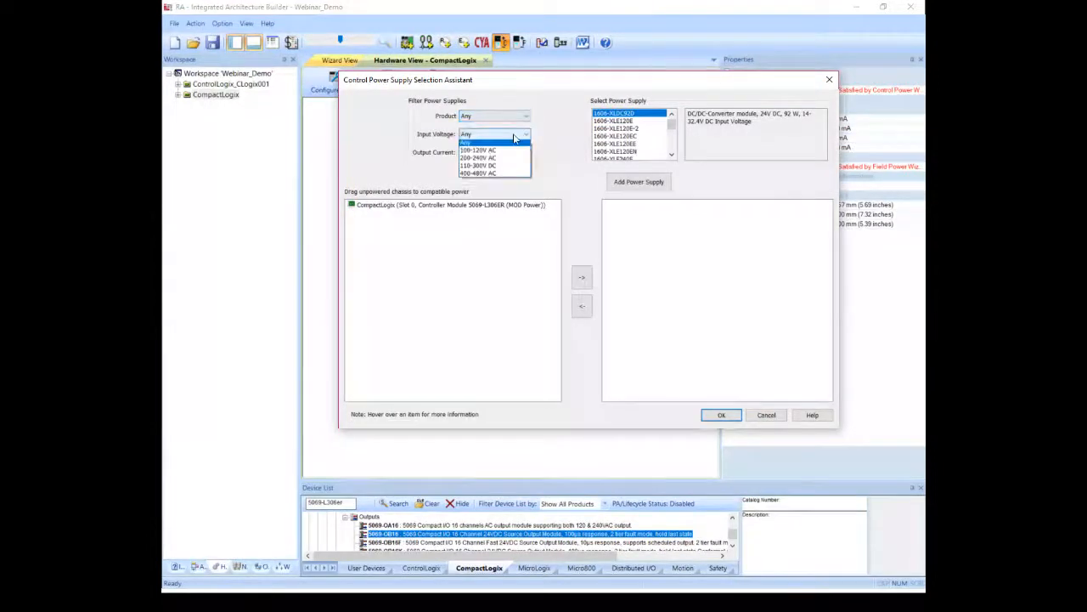
pyautogui.click(514, 143)
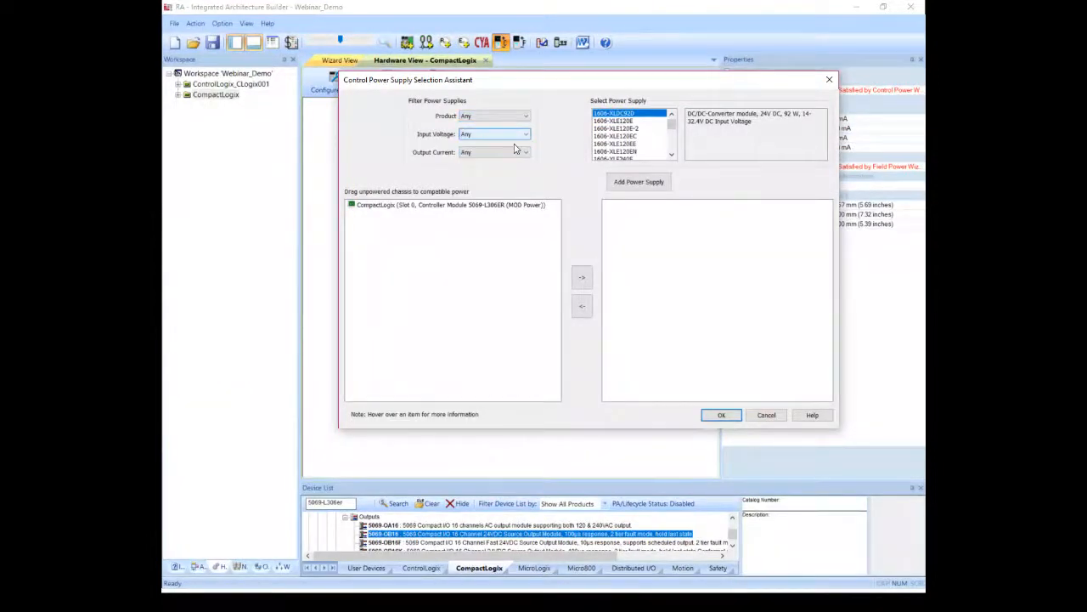
pyautogui.click(517, 152)
pyautogui.click(520, 153)
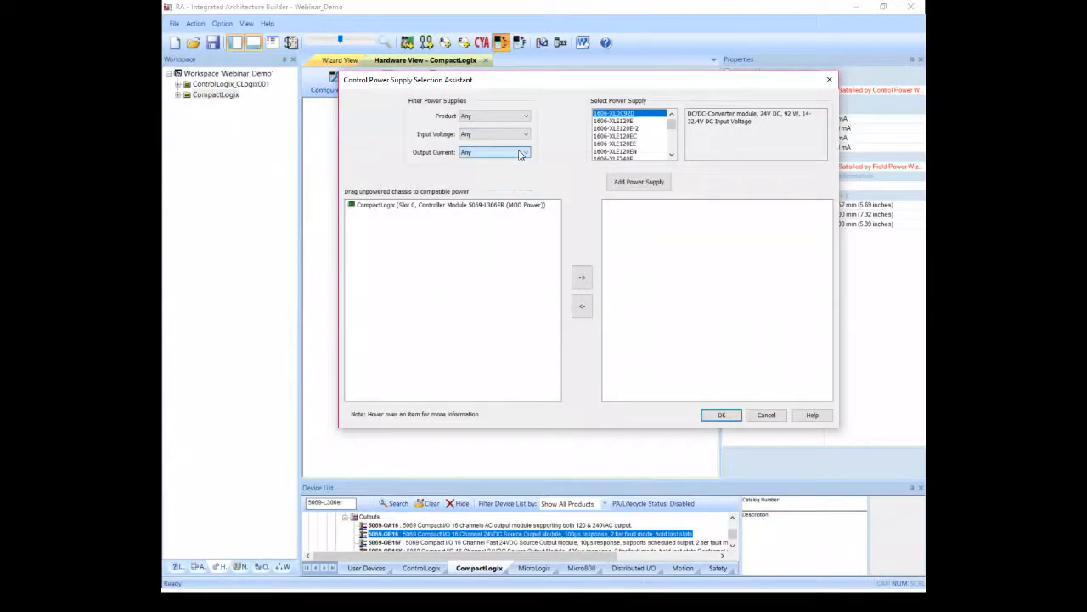
pyautogui.click(499, 116)
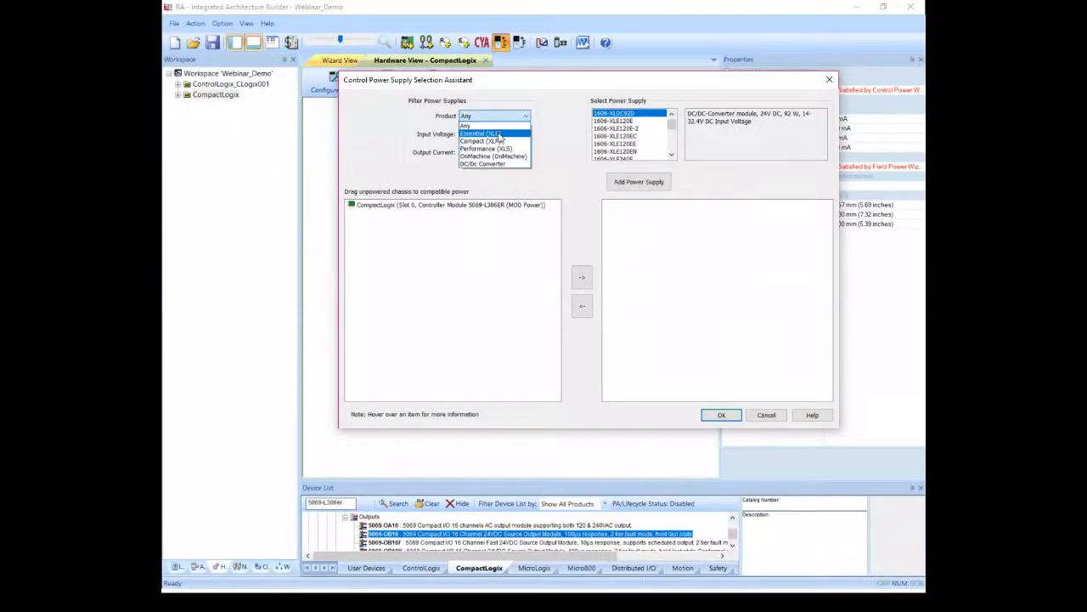
pyautogui.click(499, 135)
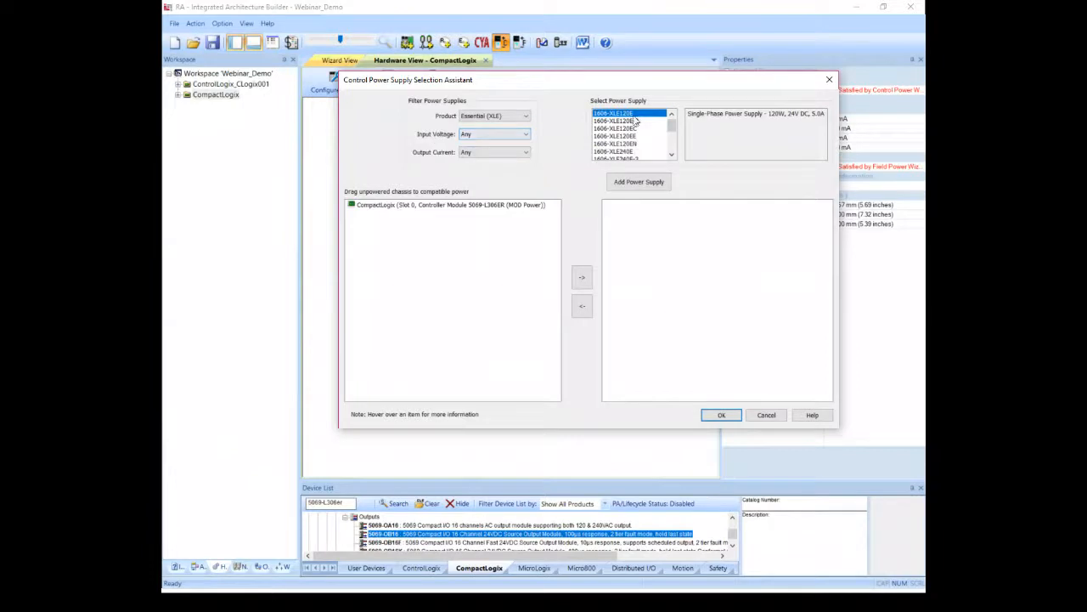
pyautogui.click(643, 184)
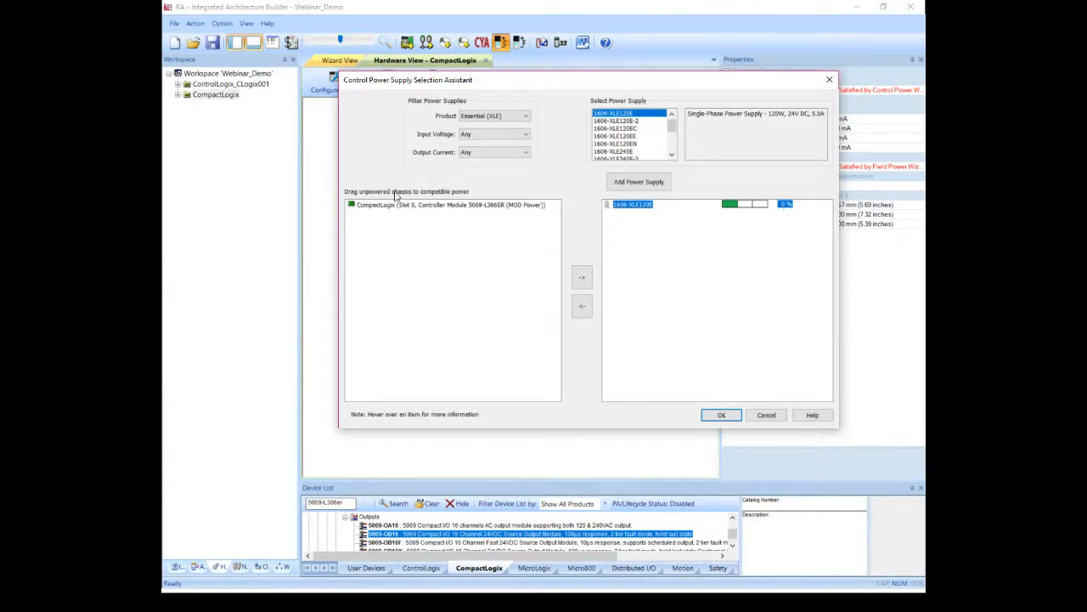
# - Assign the CompactLogix controller's MOD power to the 1606-XLE120E supply and accept the control power selection
pyautogui.click(373, 211)
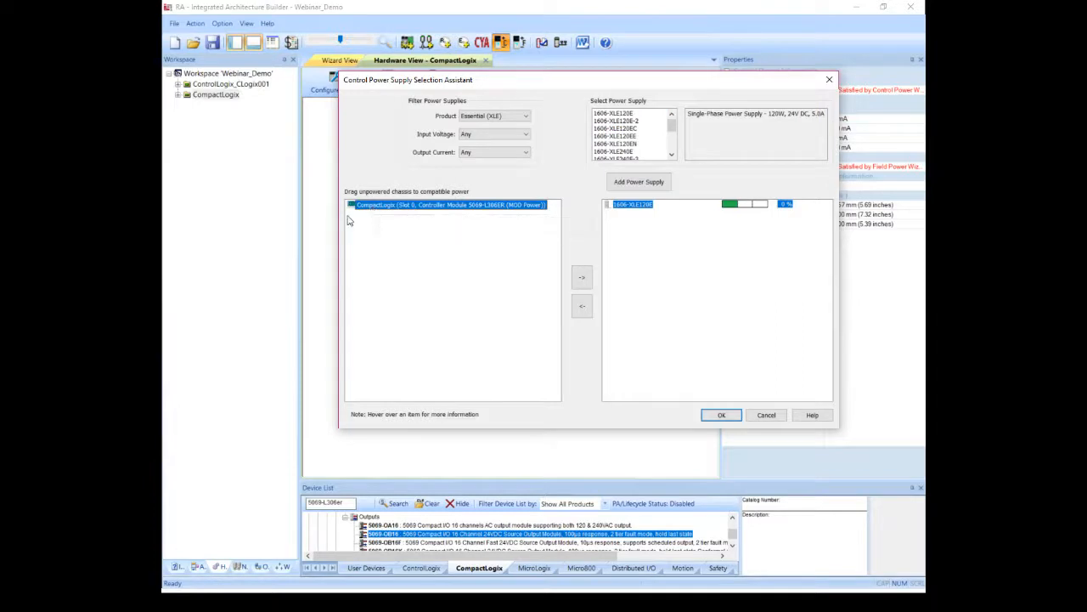
pyautogui.click(581, 277)
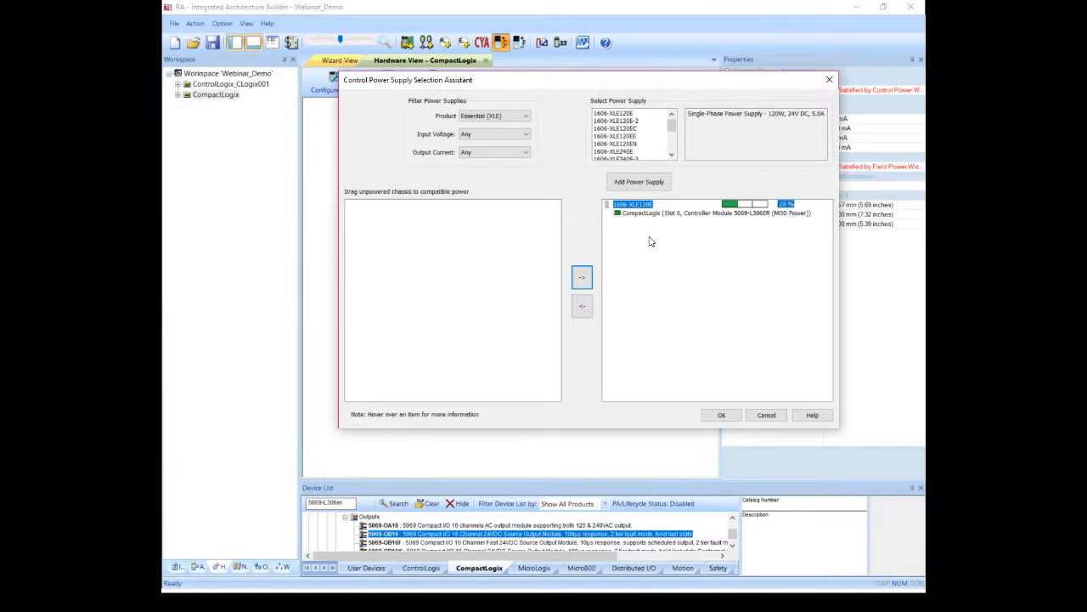
pyautogui.click(721, 416)
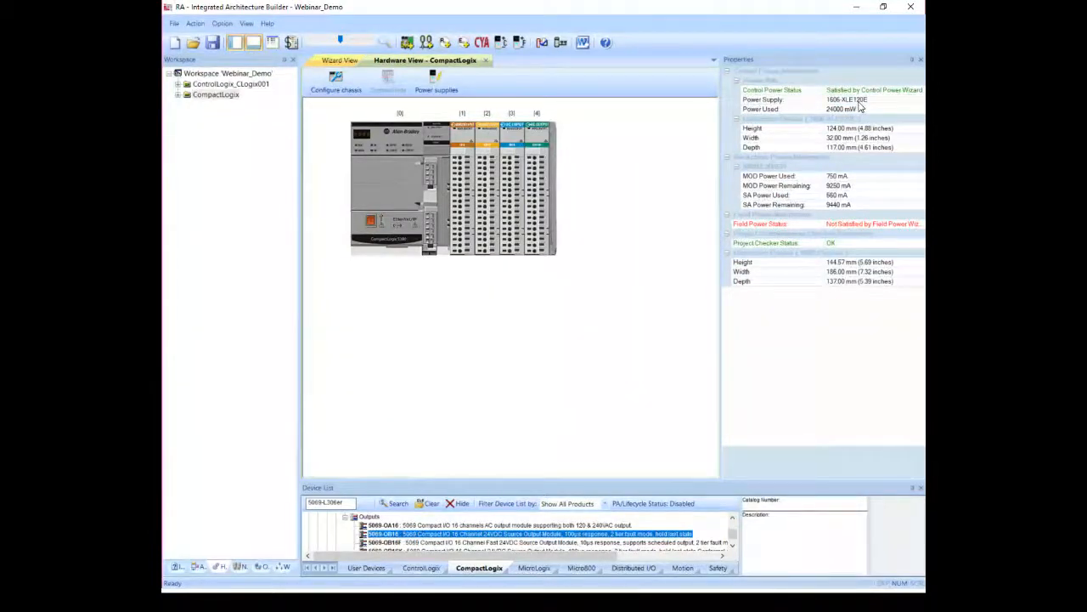
# - Apply default field power to both chassis using Essential (XLE), 100-120V AC, 5 Amp and one supply per chassis, review the chassis assignments, and accept
pyautogui.click(784, 228)
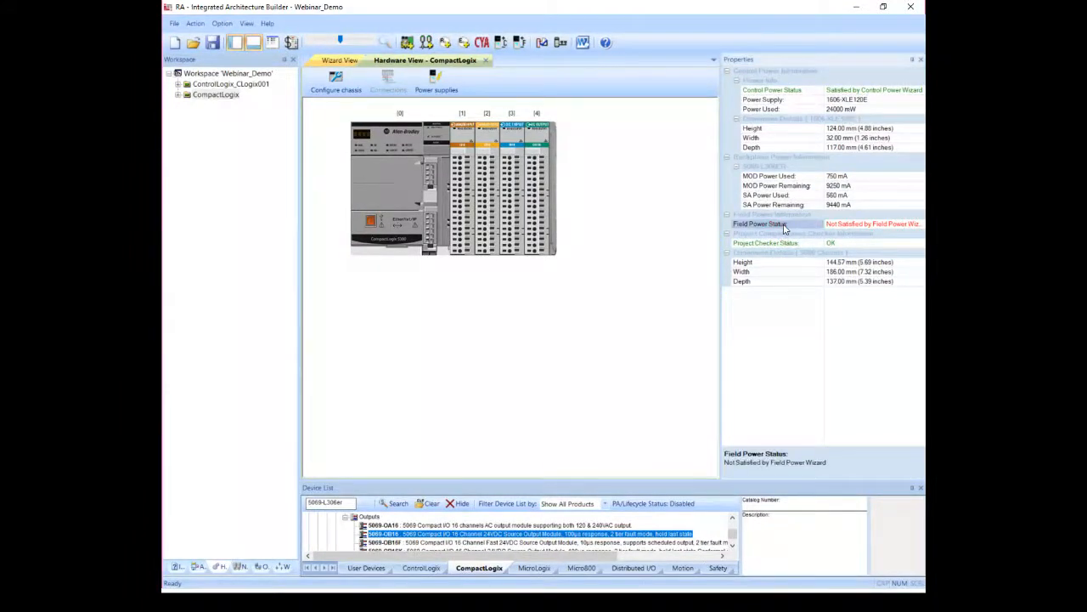
pyautogui.click(521, 44)
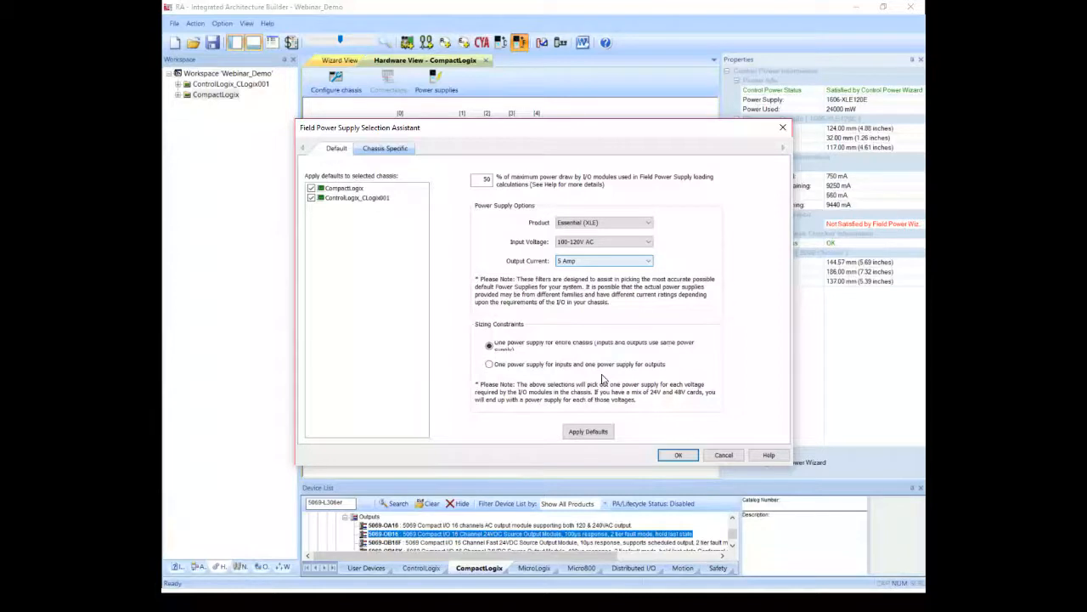
pyautogui.click(592, 437)
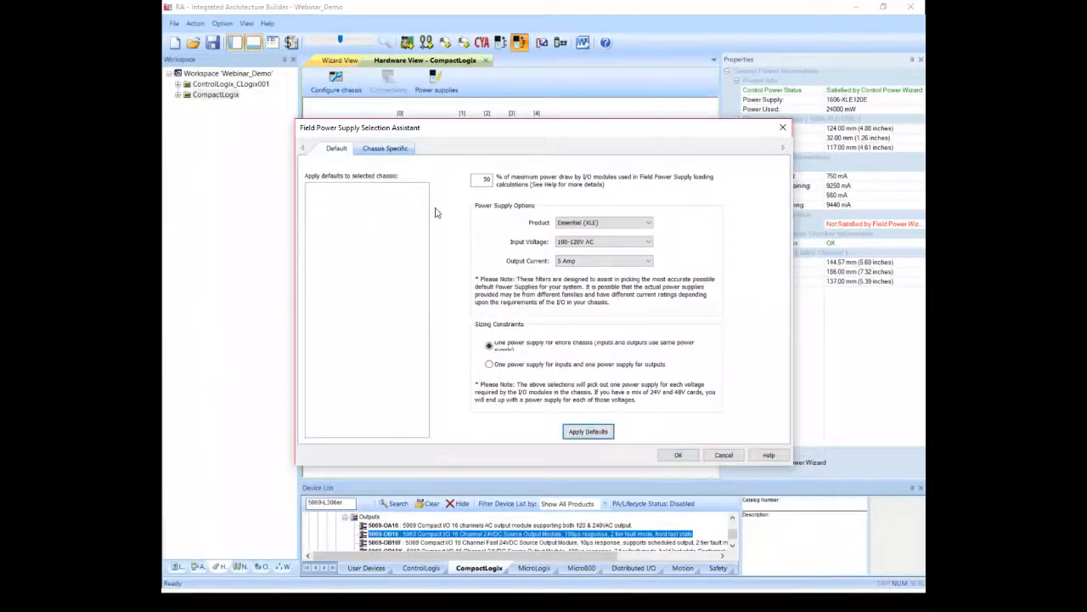
pyautogui.click(393, 151)
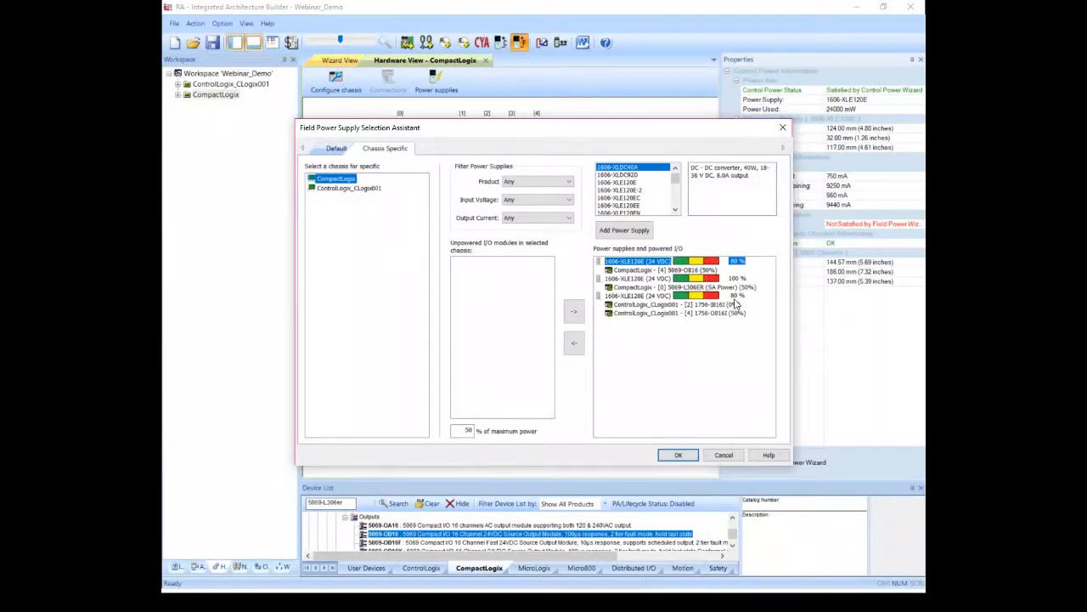
pyautogui.click(679, 455)
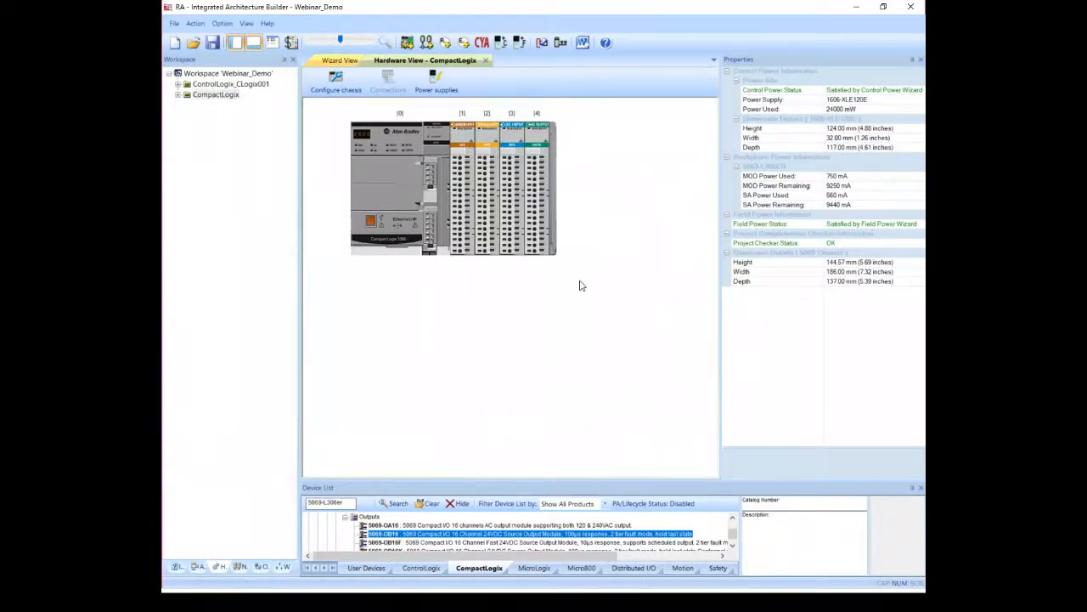
# - Show the field and control power supplies in the CompactLogix hardware view and check the chassis configuration without changing it
pyautogui.click(434, 80)
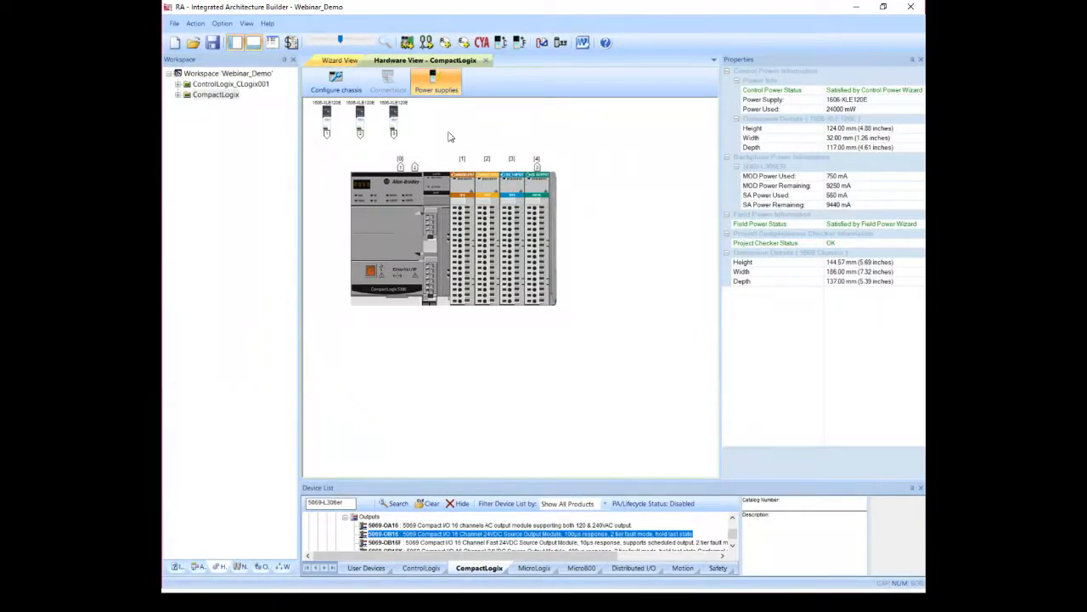
pyautogui.click(332, 79)
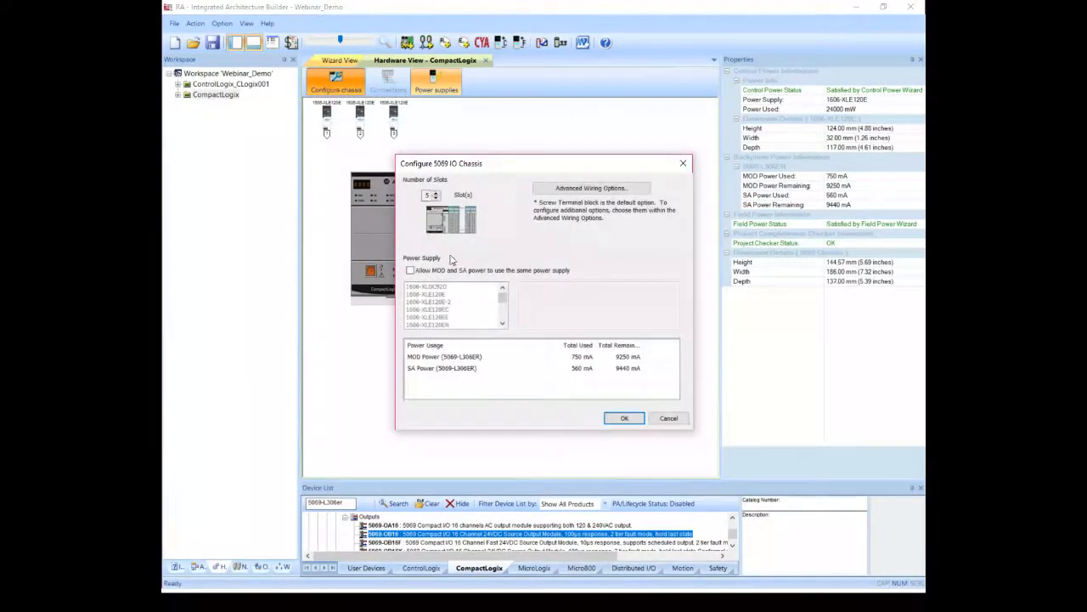
pyautogui.click(684, 163)
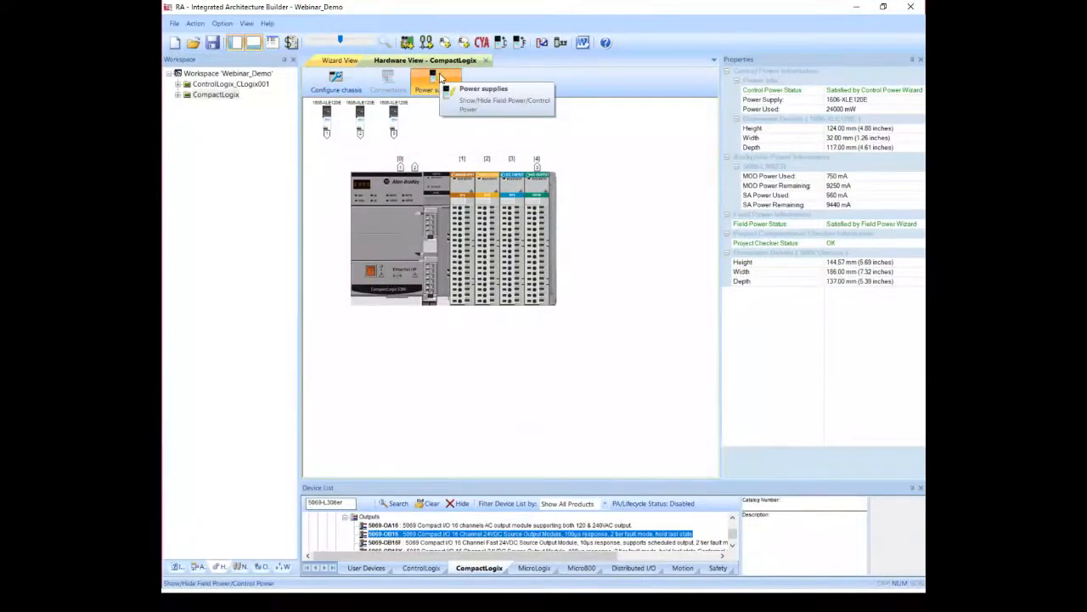
# - Start an SLC Migration wizard and add a new chassis named SLC001
pyautogui.click(341, 62)
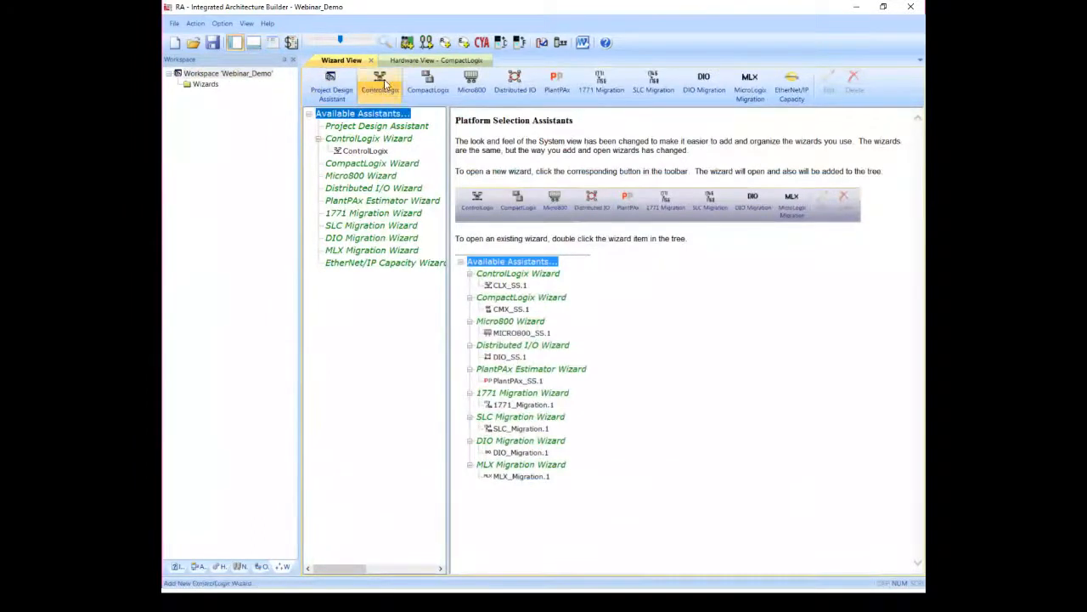
pyautogui.click(650, 81)
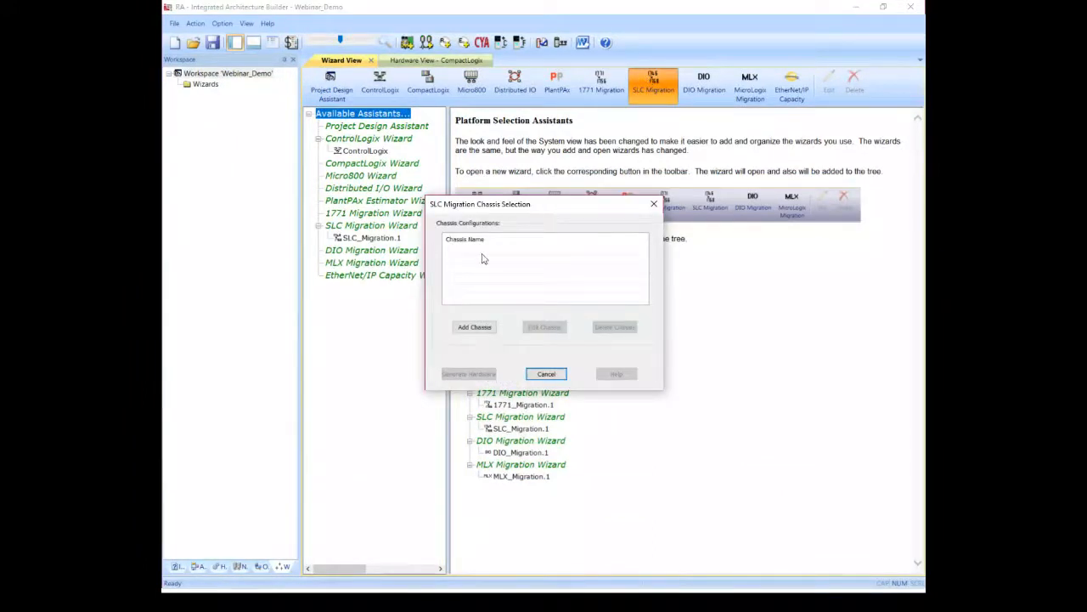
pyautogui.click(476, 330)
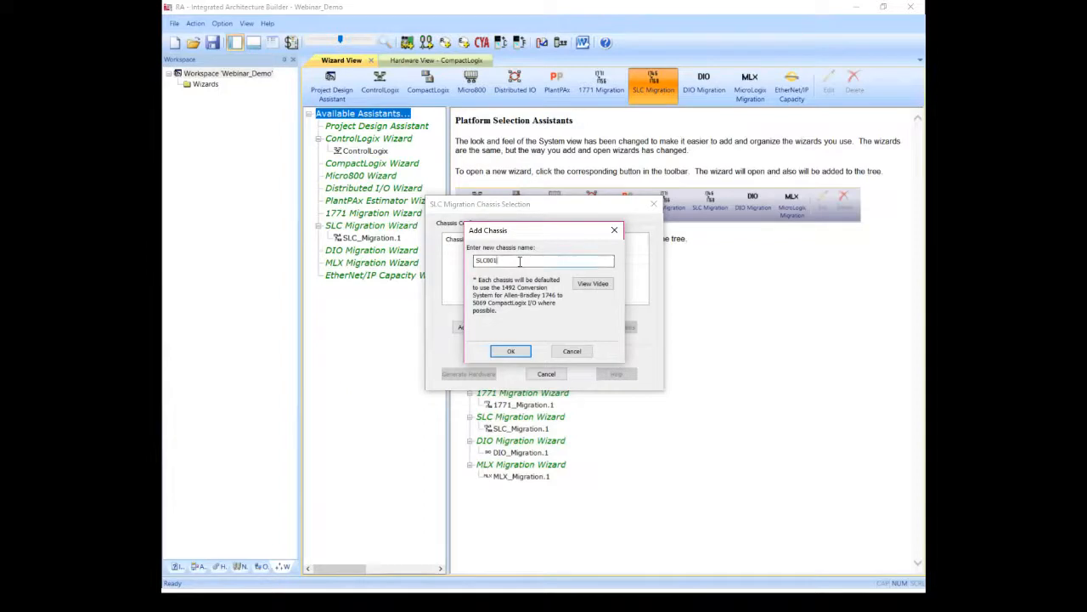
pyautogui.click(510, 352)
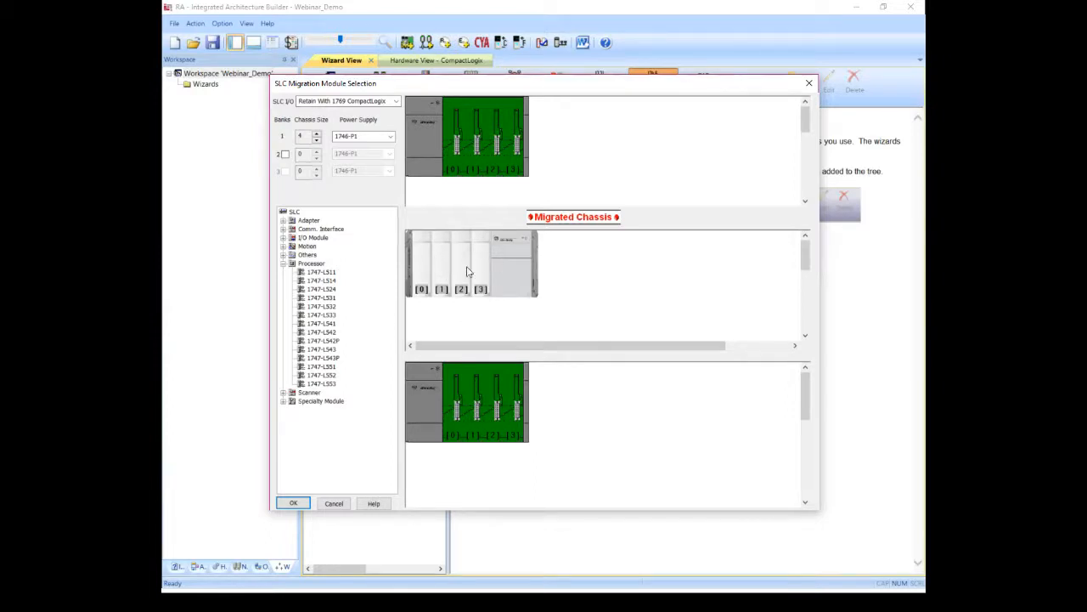
# - Set the SLC I/O migration option to Replace With 5069 CompactLogix
pyautogui.click(395, 102)
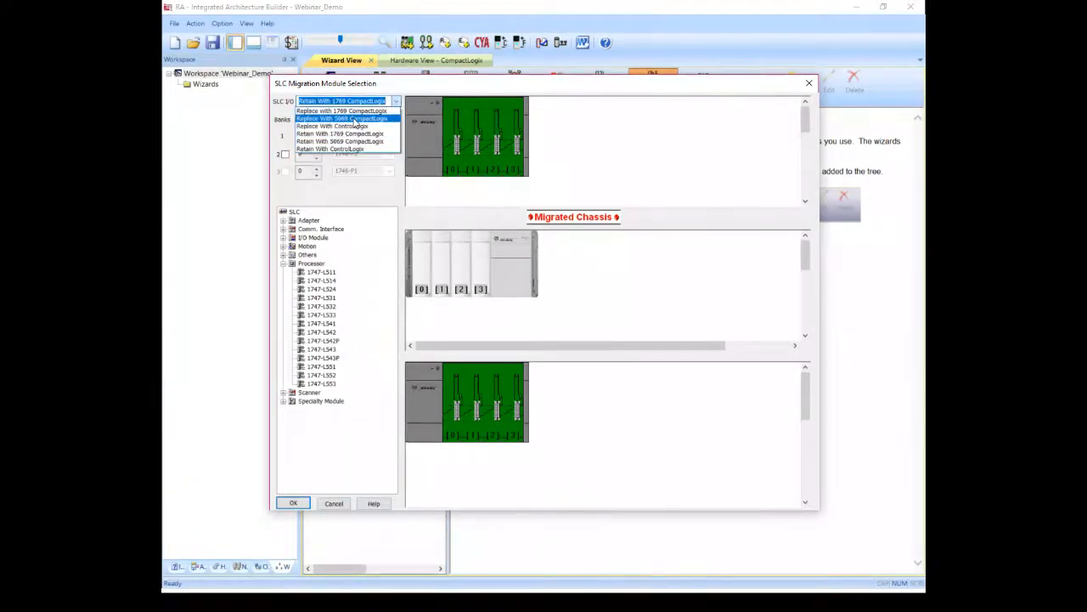
pyautogui.click(355, 119)
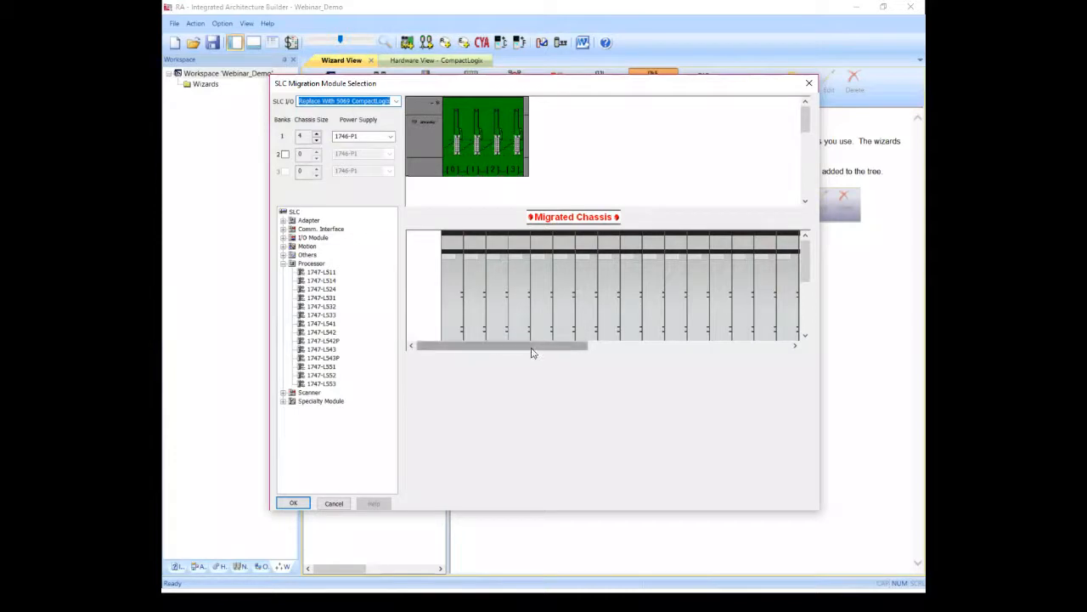
pyautogui.moveTo(556, 345); pyautogui.dragTo(451, 345)
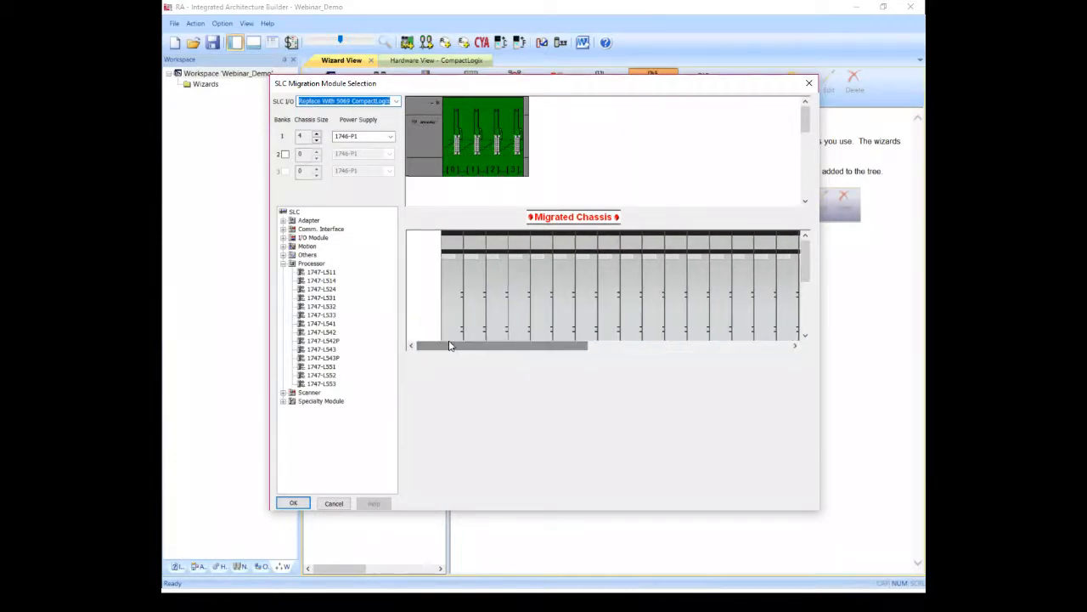
# - Try bank 1 chassis sizes up to 13 slots and return to a size of 4
pyautogui.click(317, 134)
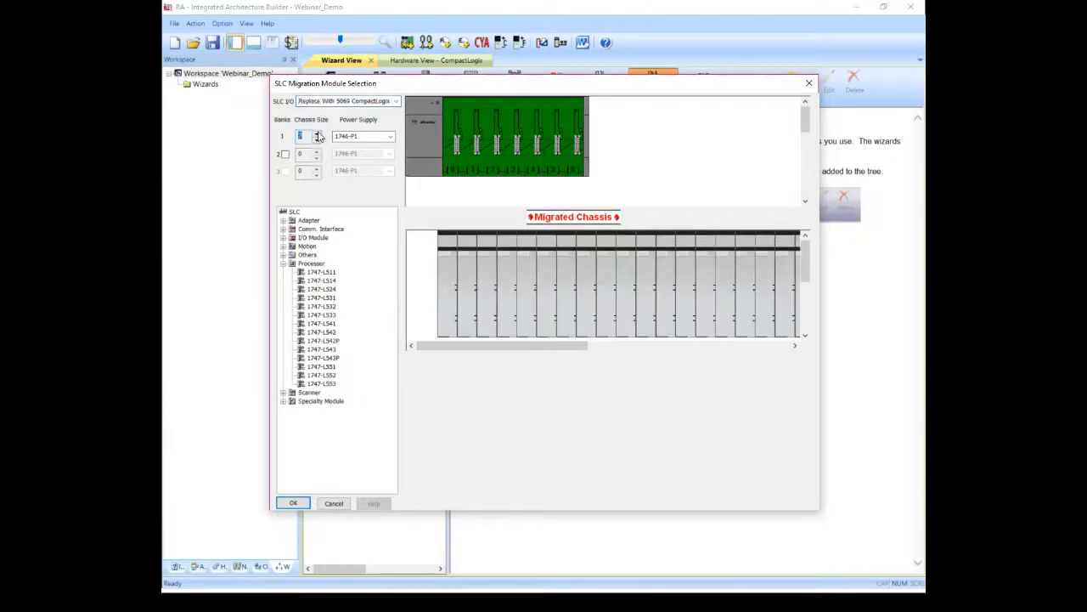
pyautogui.click(318, 135)
pyautogui.click(318, 135)
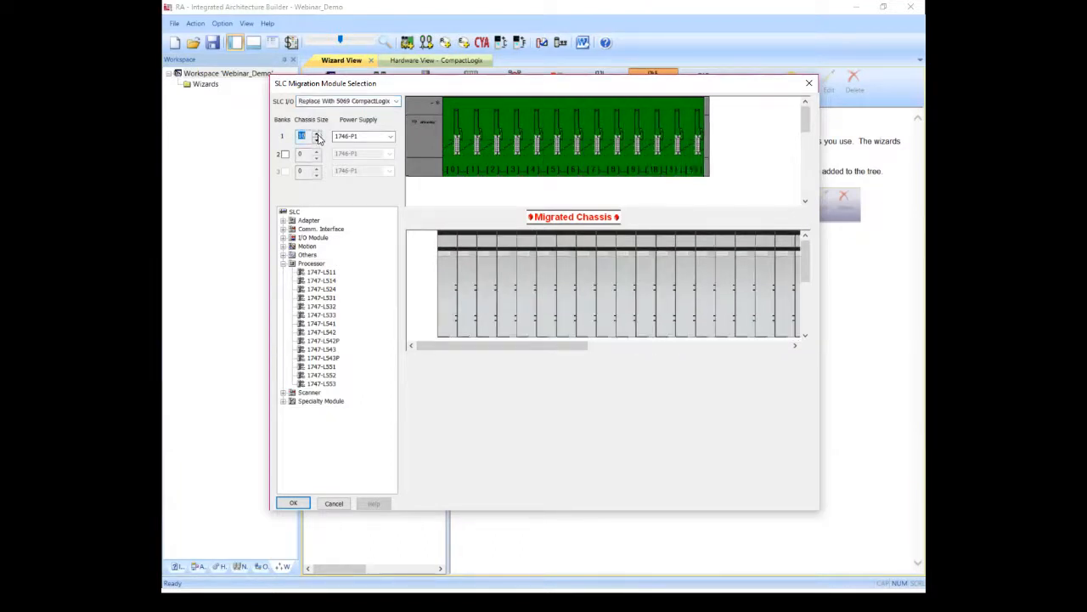
pyautogui.click(318, 136)
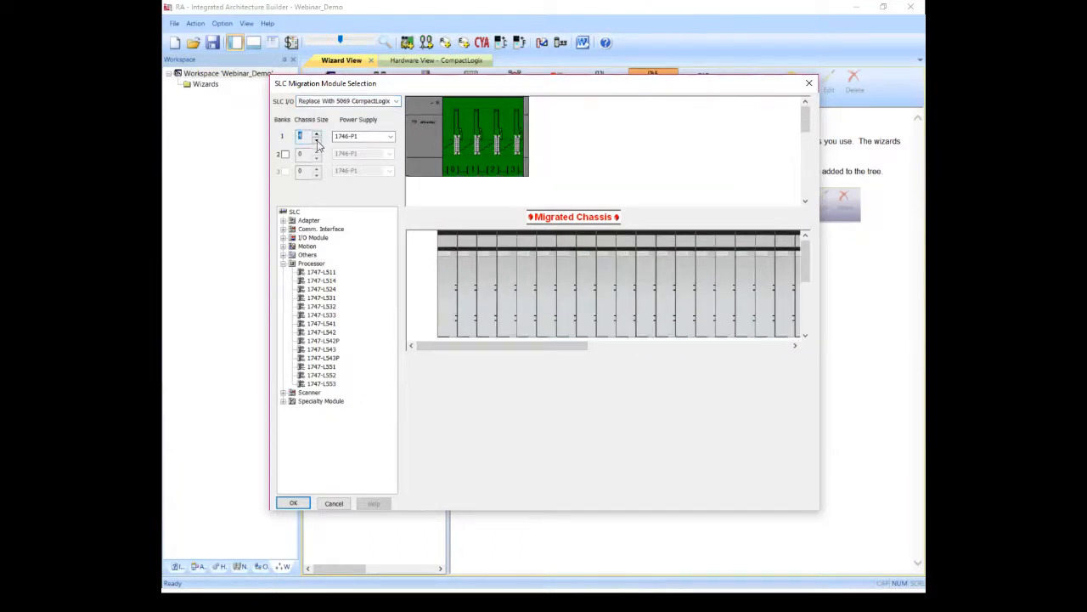
# - Try the 1746-P4 power supply for bank 1 and switch back to 1746-P1
pyautogui.click(386, 136)
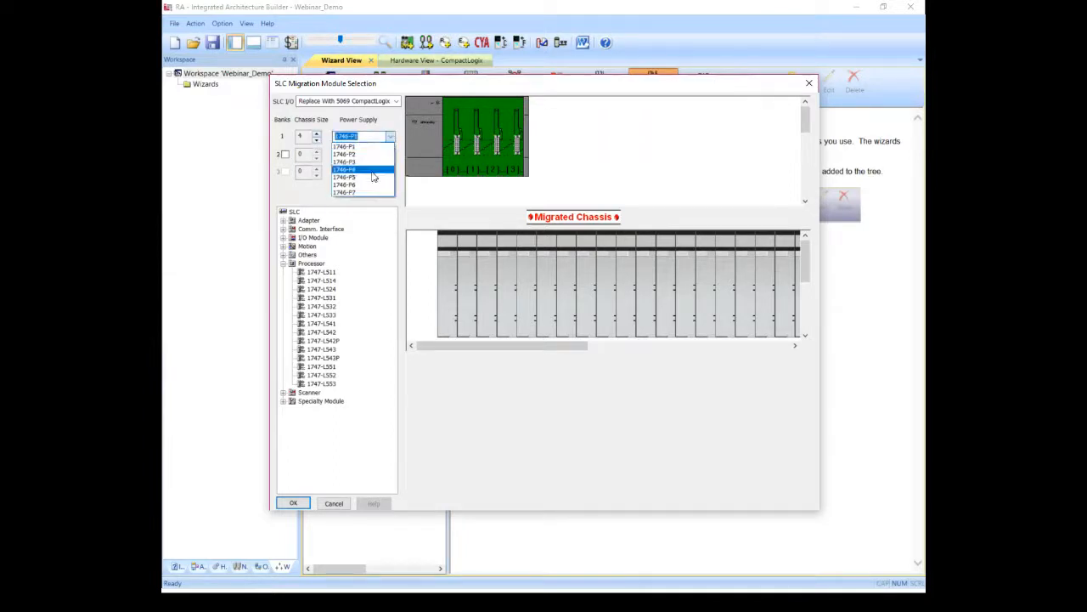
pyautogui.click(372, 168)
pyautogui.click(389, 141)
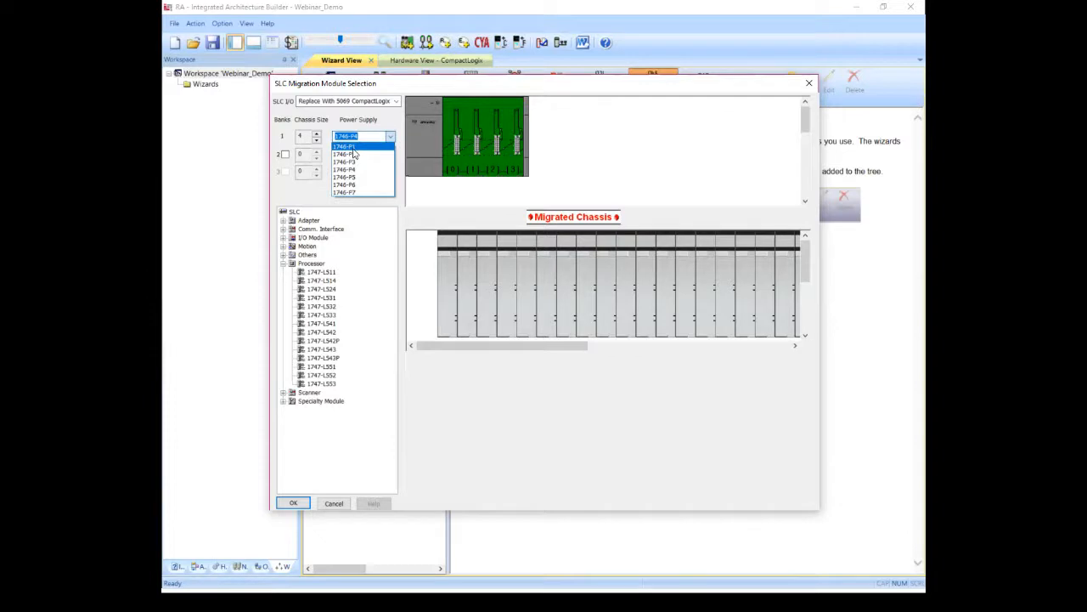
pyautogui.click(353, 149)
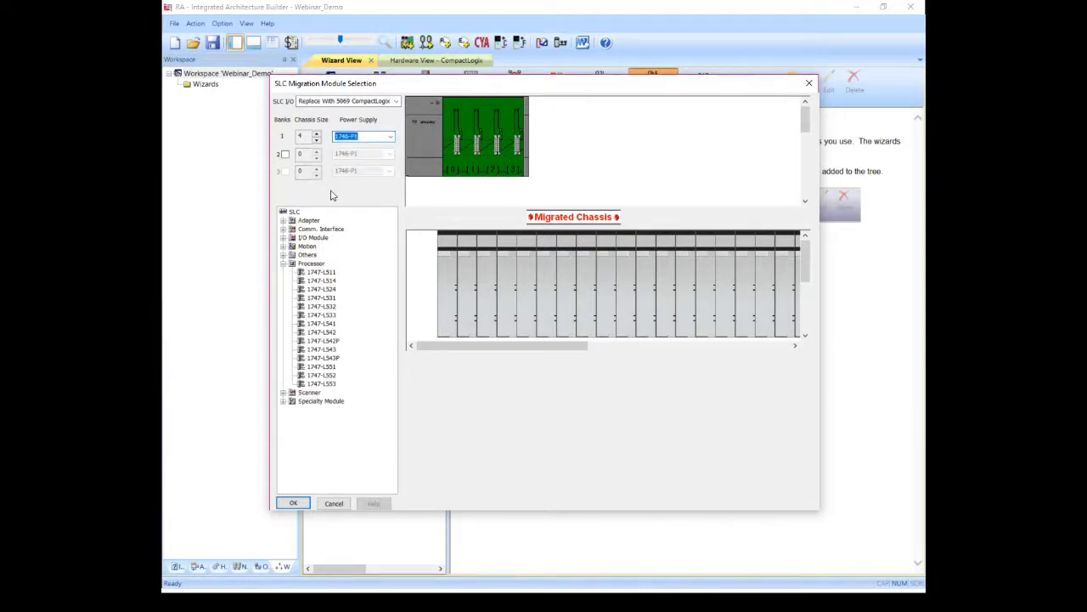
# - Examine the SLC module tree's Adapter, Comm. Interface, I/O Module, Motion and Others categories
pyautogui.click(283, 220)
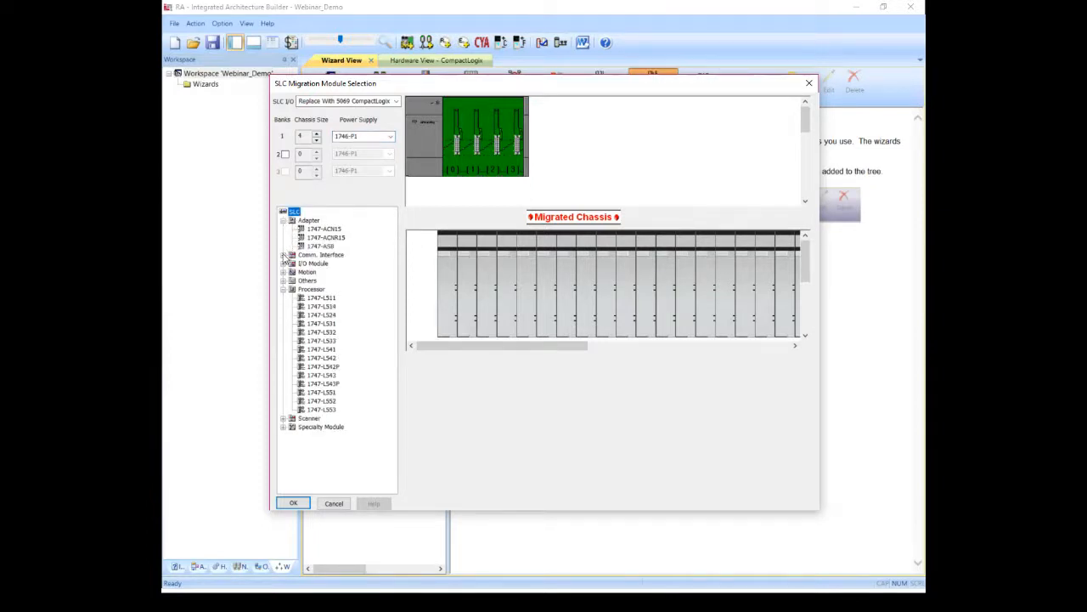
pyautogui.click(283, 255)
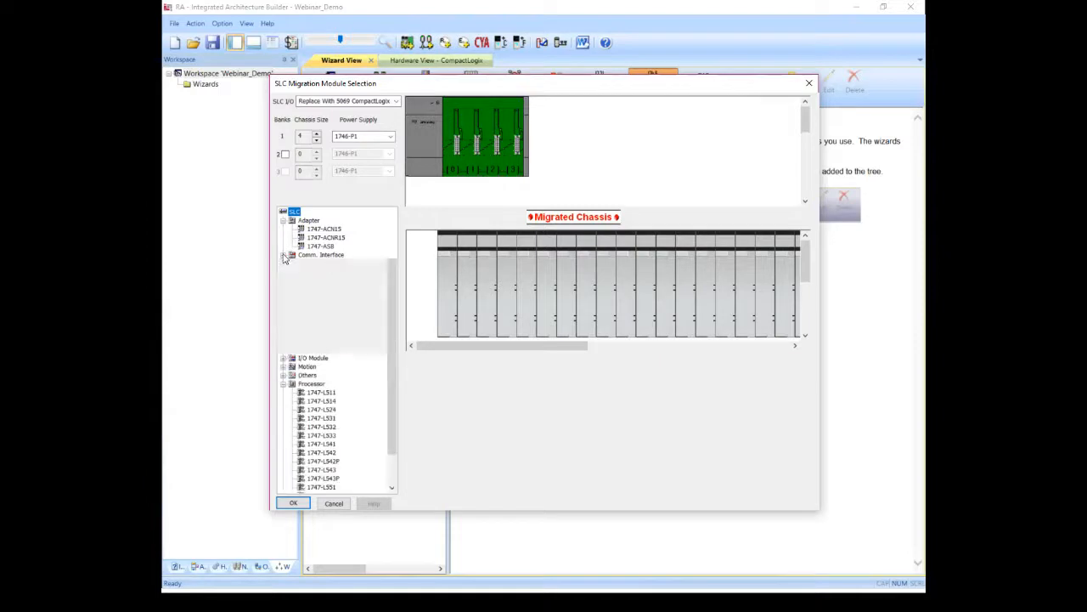
pyautogui.click(283, 357)
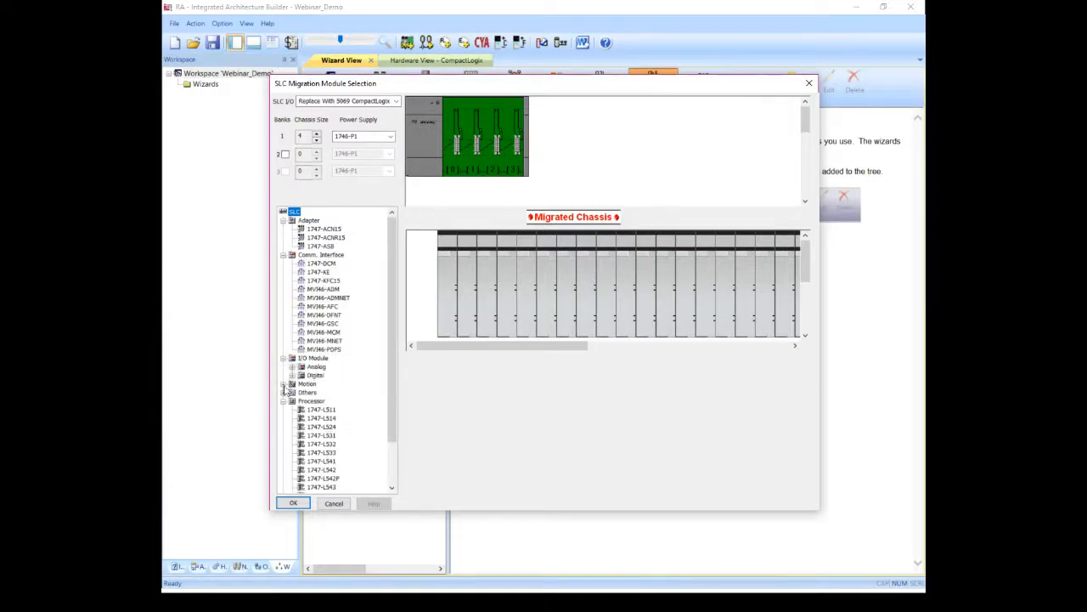
pyautogui.click(284, 384)
pyautogui.click(284, 427)
pyautogui.scroll(-1, 368, 413)
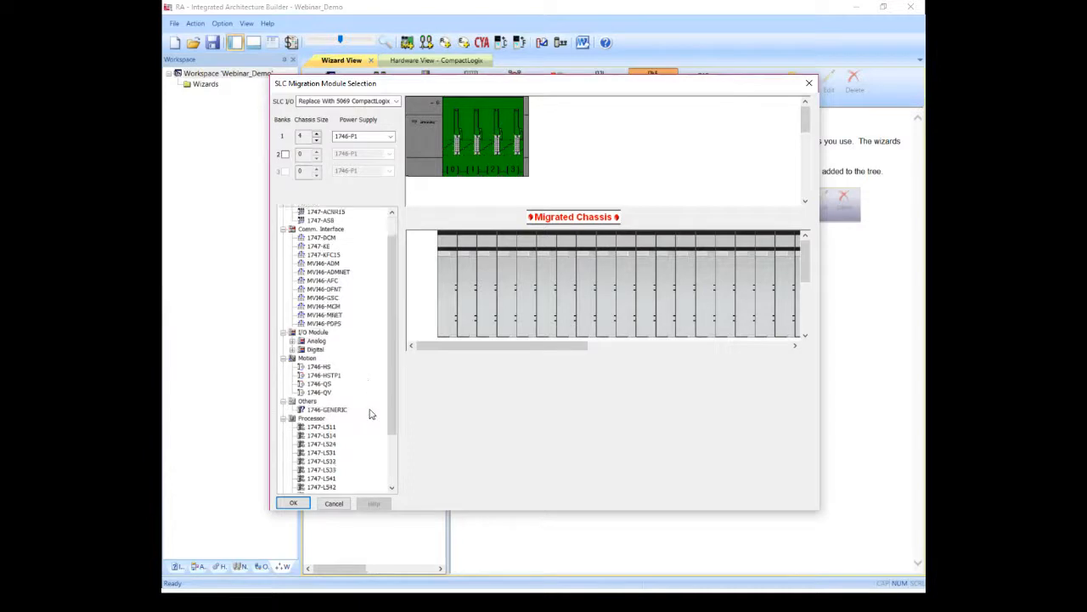
pyautogui.scroll(-3, 381, 415)
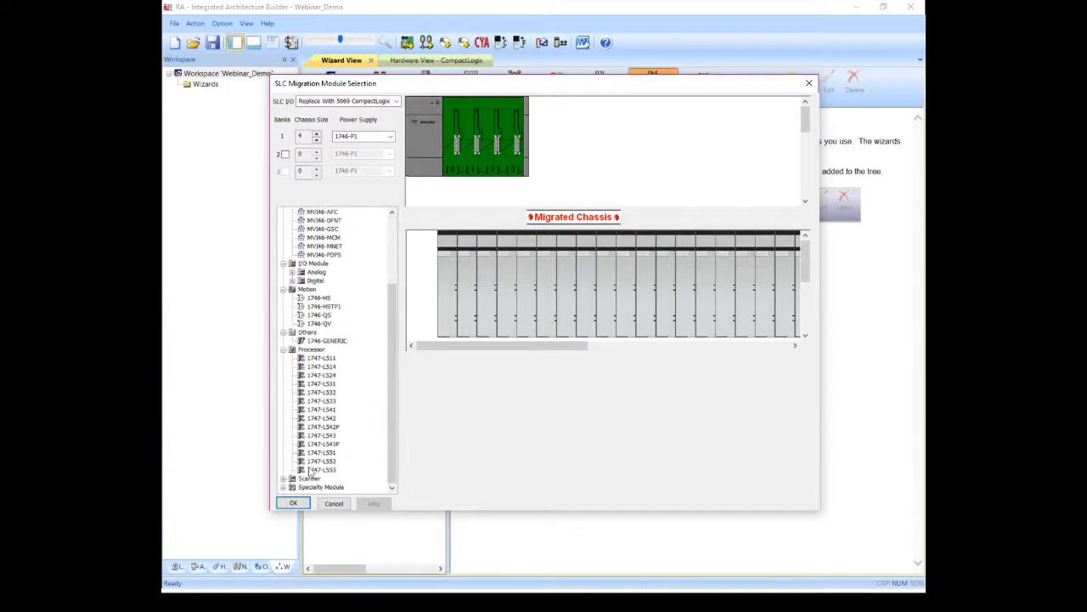
pyautogui.click(284, 290)
pyautogui.scroll(2, 287, 251)
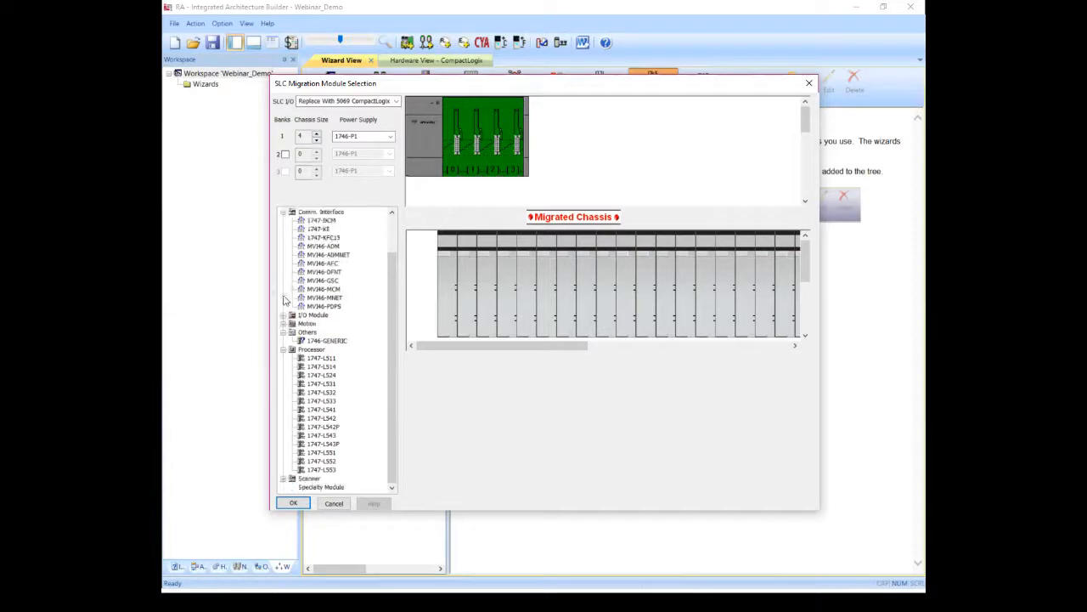
pyautogui.click(282, 238)
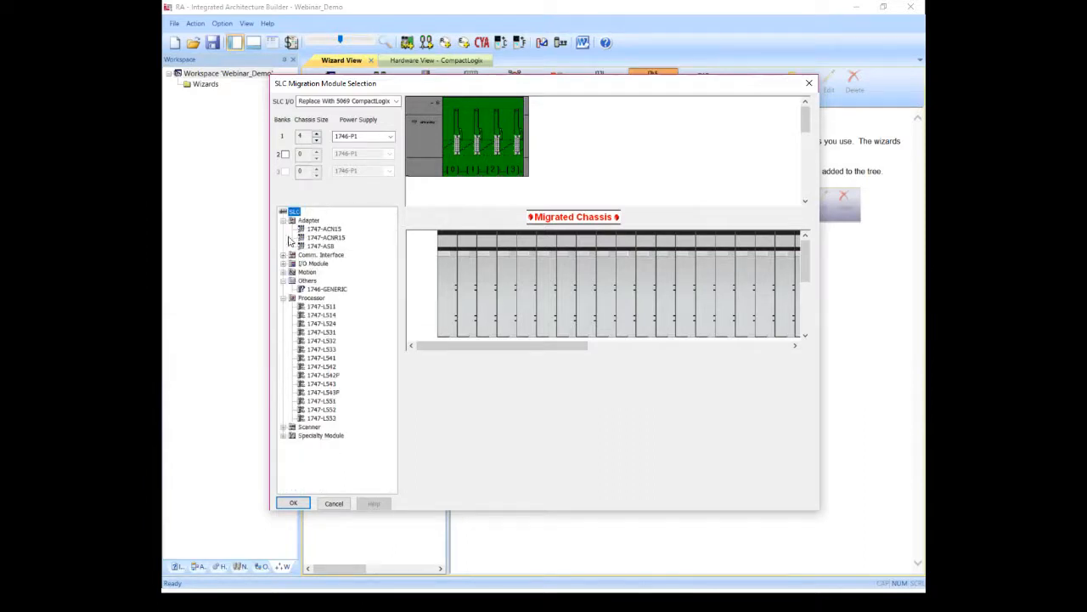
pyautogui.click(282, 221)
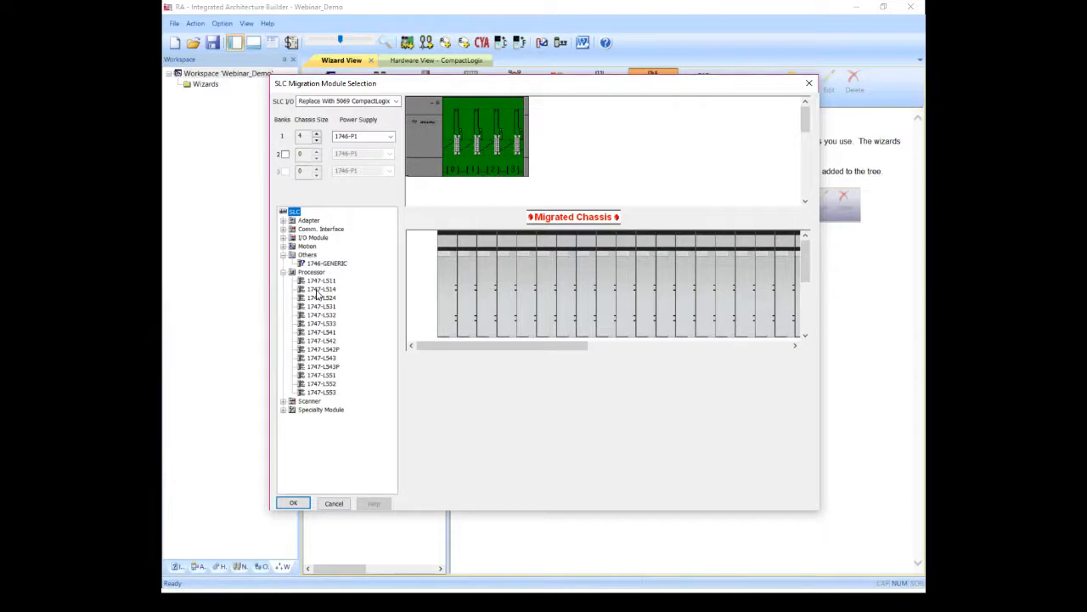
# - Place a 1747-L514 processor in slot 0 of the SLC chassis and accept the 5069-L306ER as its migration processor
pyautogui.moveTo(316, 290); pyautogui.dragTo(457, 142)
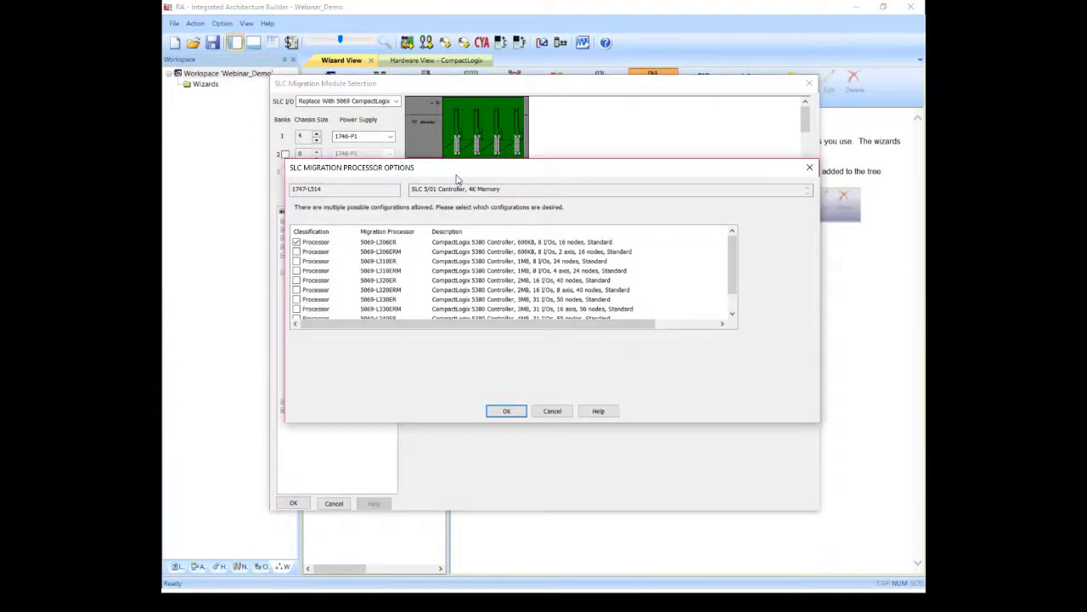
pyautogui.moveTo(456, 175); pyautogui.dragTo(467, 171)
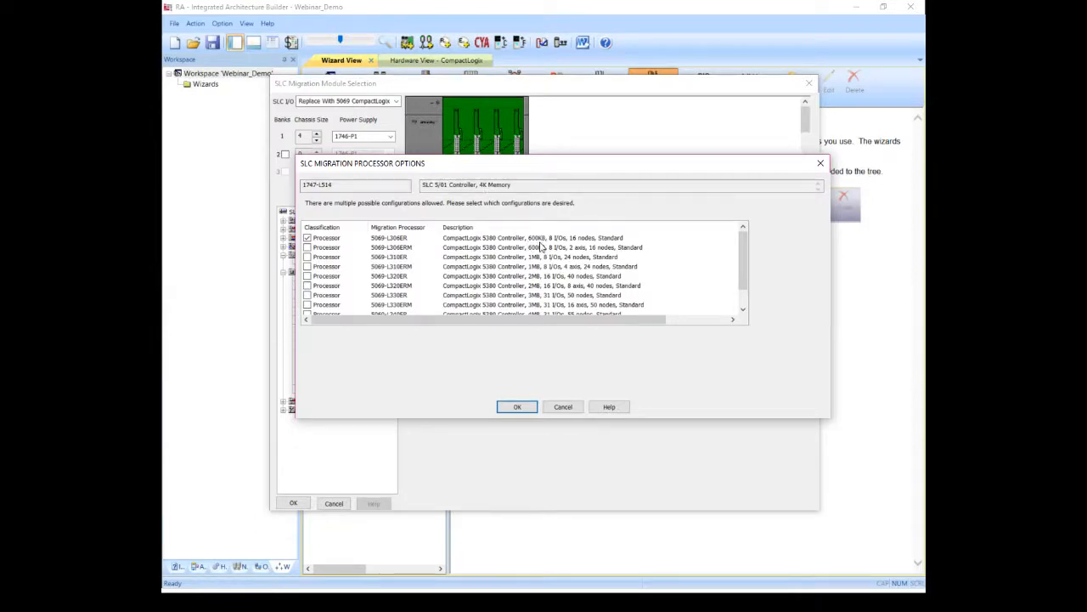
pyautogui.click(516, 410)
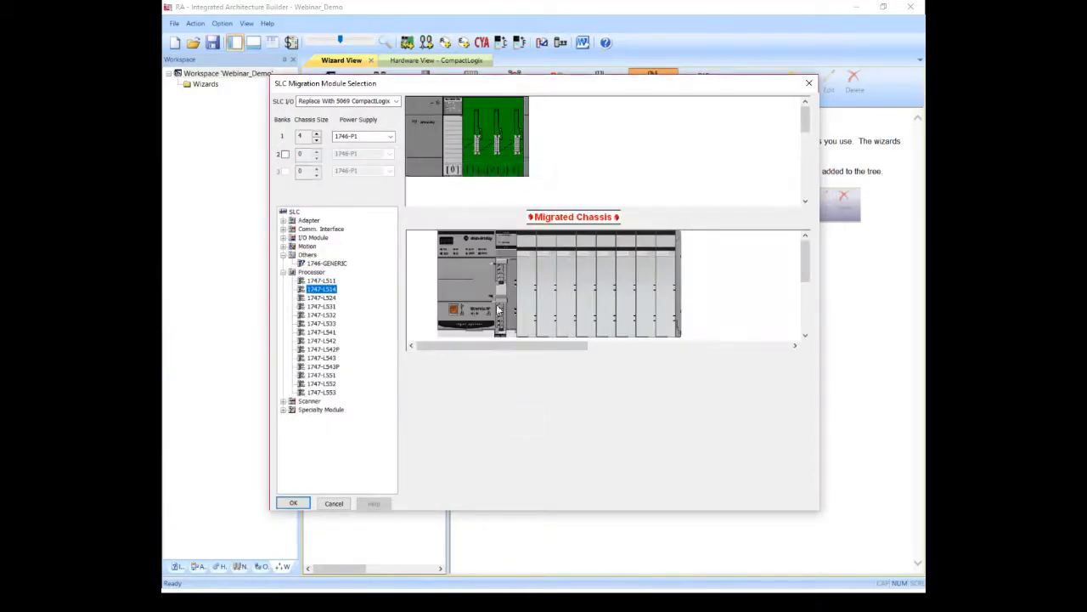
pyautogui.moveTo(498, 311)
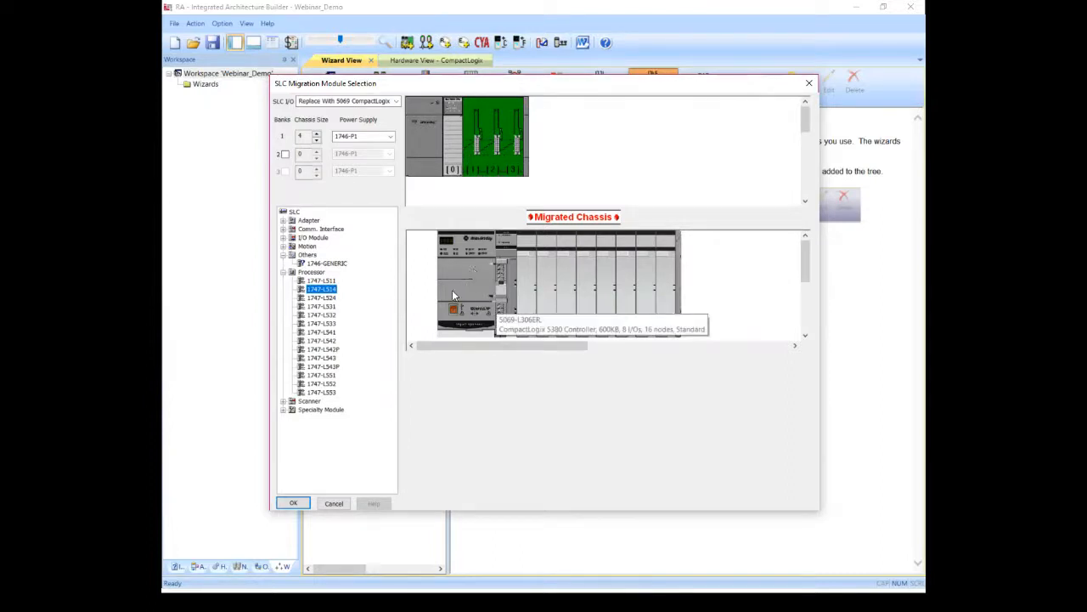
# - Add a 1746-NI4 analog I/O module to slot 1 of the SLC chassis
pyautogui.click(283, 272)
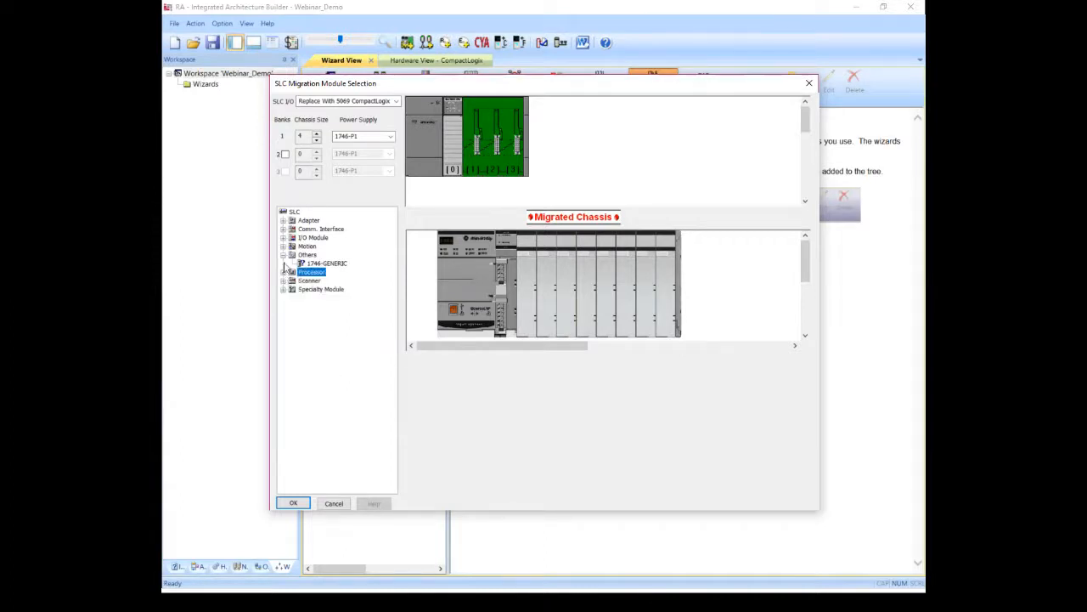
pyautogui.click(283, 255)
pyautogui.click(284, 238)
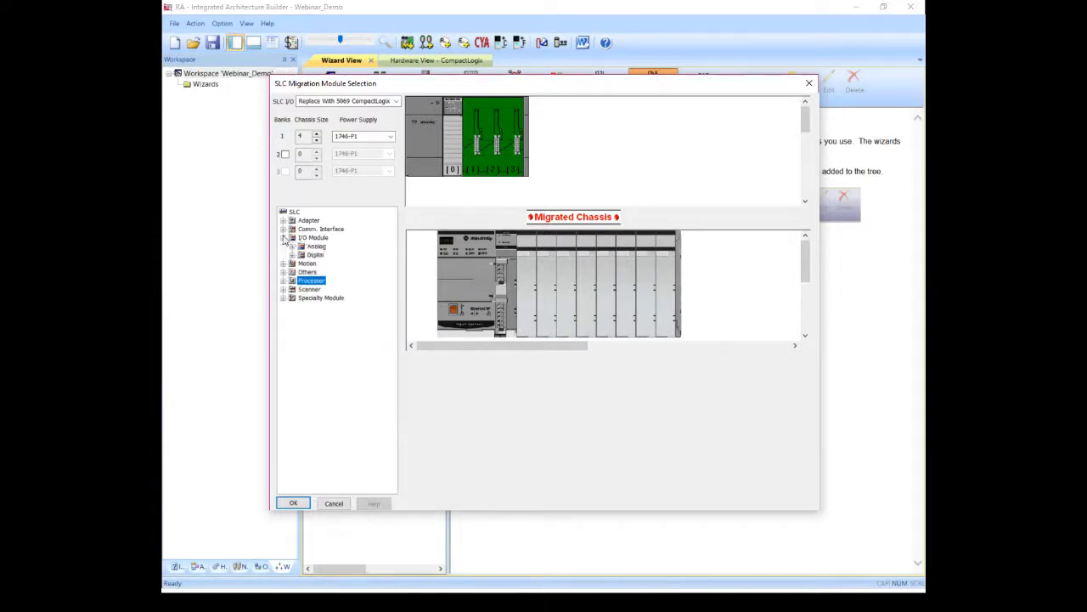
pyautogui.click(291, 247)
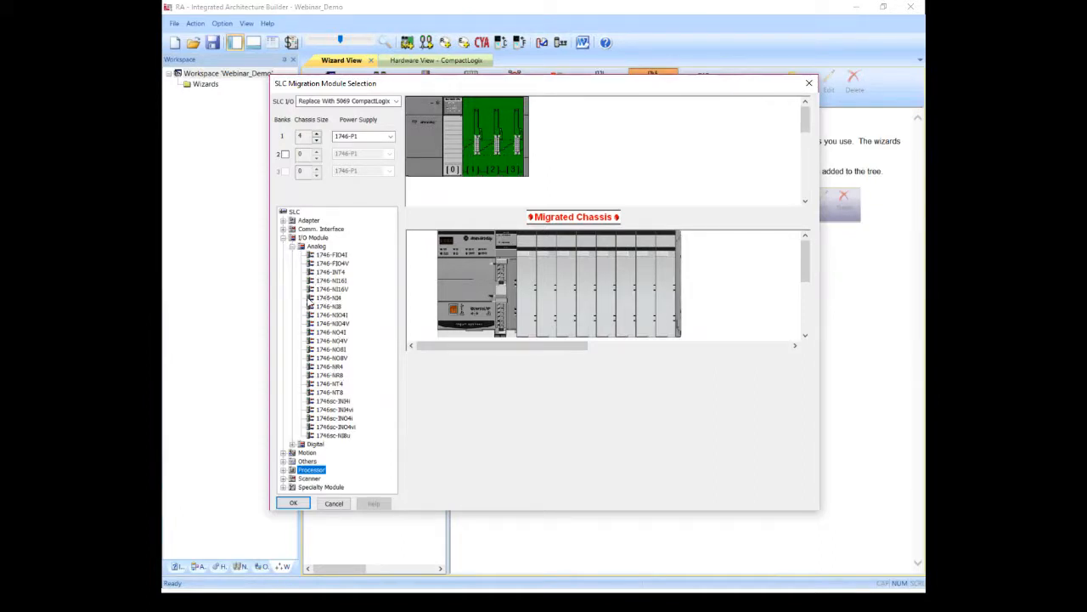
pyautogui.moveTo(328, 299); pyautogui.dragTo(470, 131)
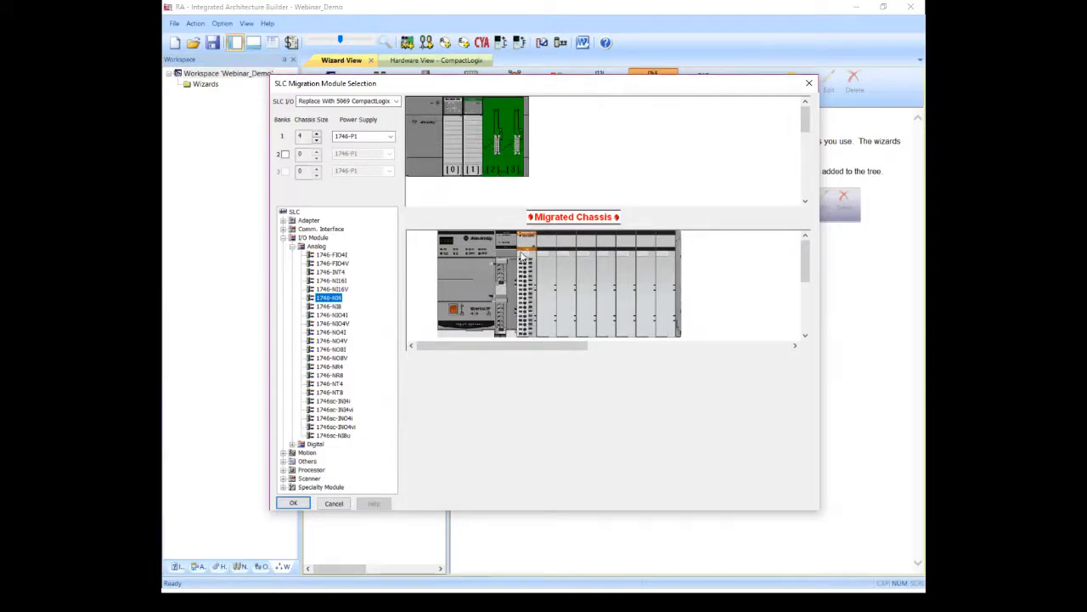
pyautogui.moveTo(526, 266)
# - Add the digital modules 1746-IA8 in slot 2 and 1746-OA8 in slot 3 of the SLC chassis
pyautogui.click(292, 444)
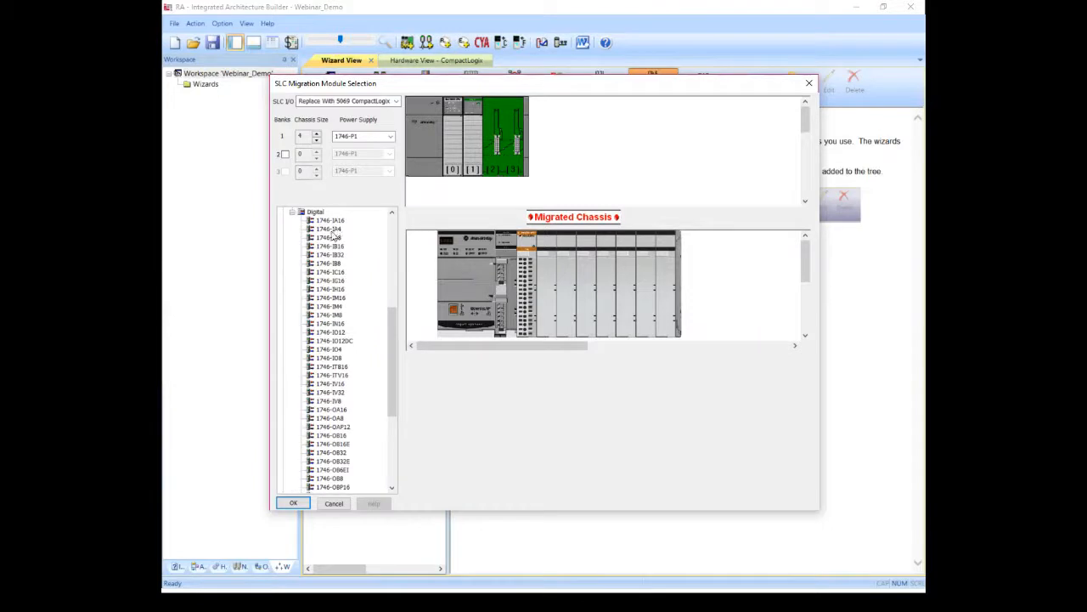
pyautogui.moveTo(329, 237); pyautogui.dragTo(490, 126)
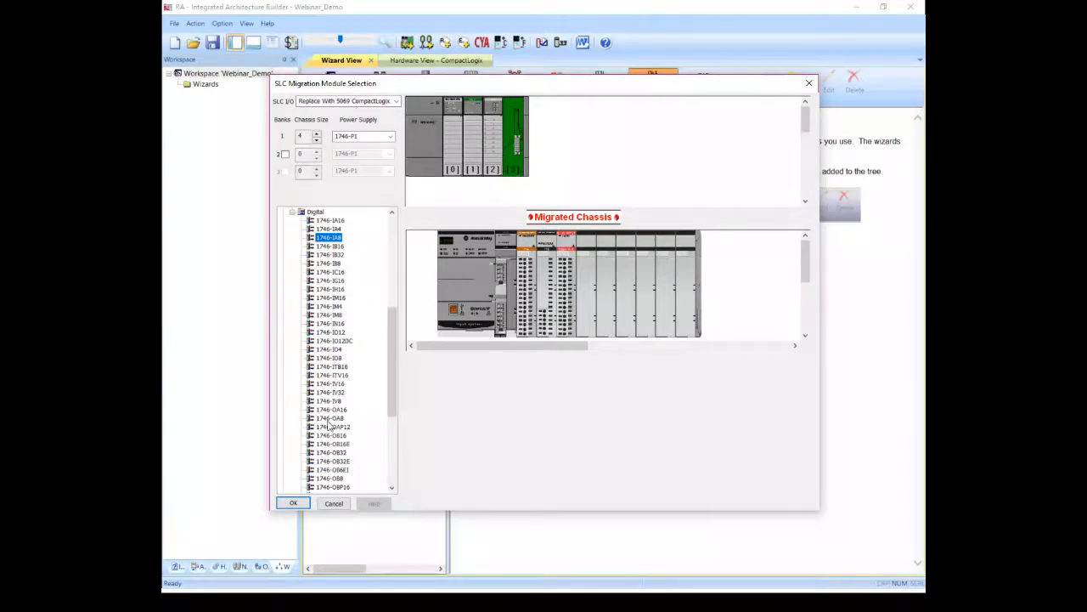
pyautogui.doubleClick(330, 419)
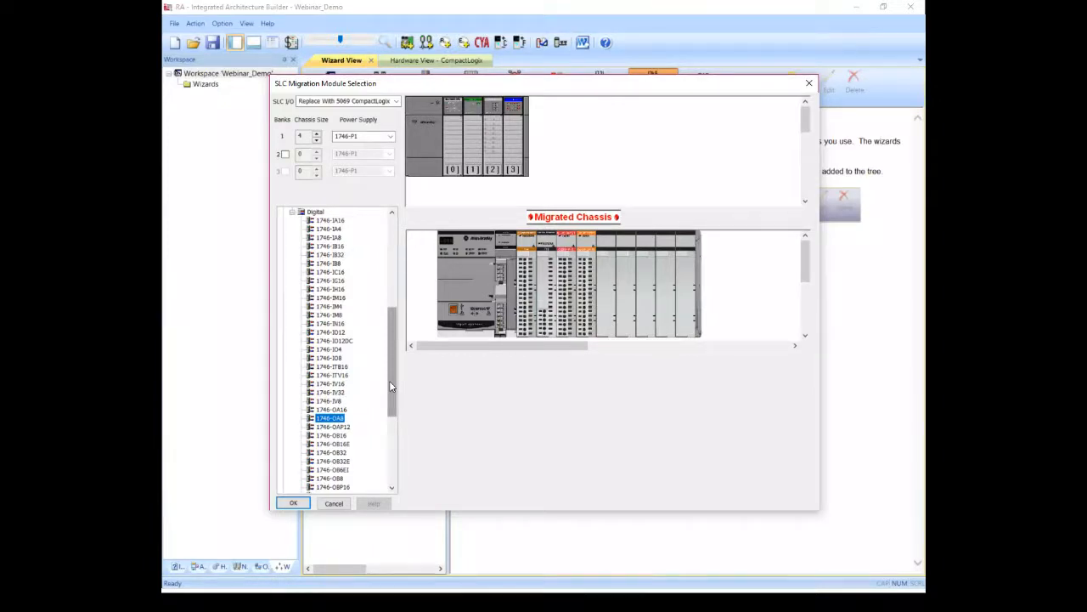
pyautogui.scroll(-3, 386, 388)
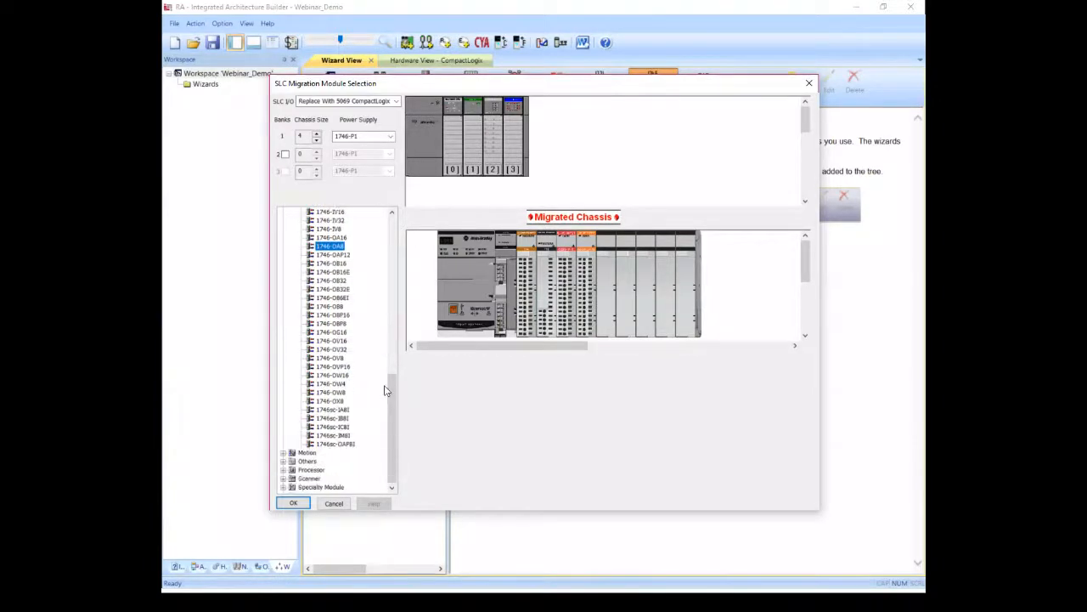
pyautogui.scroll(10, 380, 391)
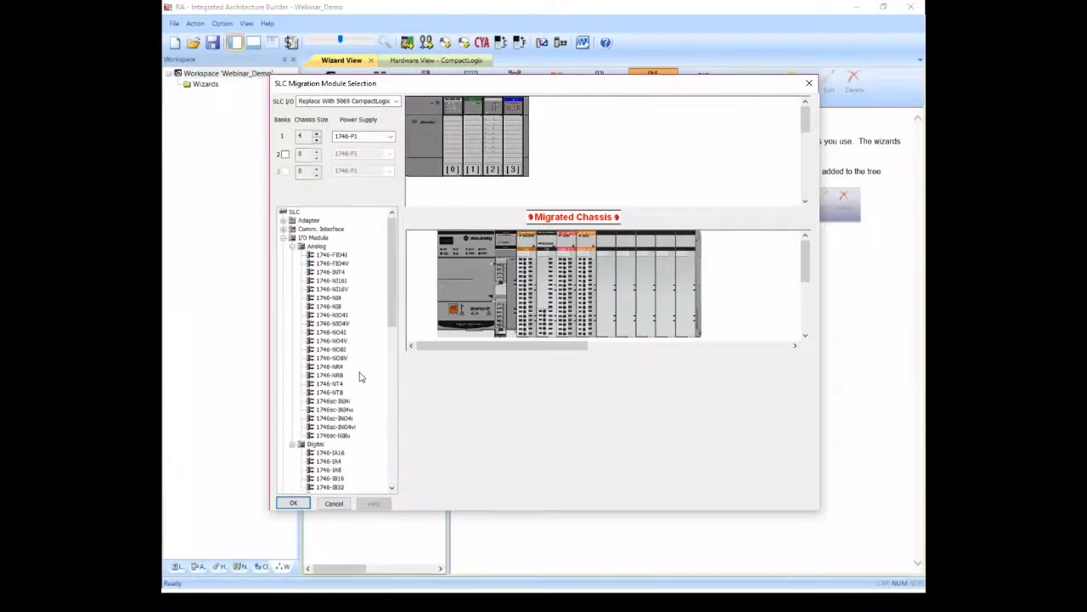
# - Generate the hardware for chassis SLC001 and display the migrated SLC_Migration.1_SLC001.CMX chassis in the hardware view
pyautogui.click(292, 502)
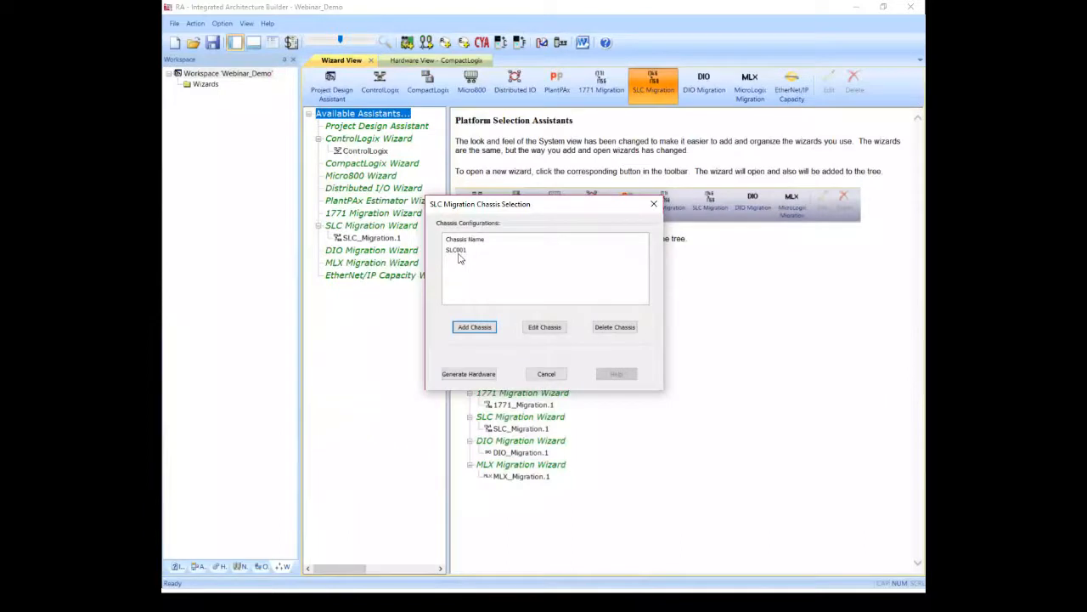
pyautogui.click(457, 251)
pyautogui.click(463, 373)
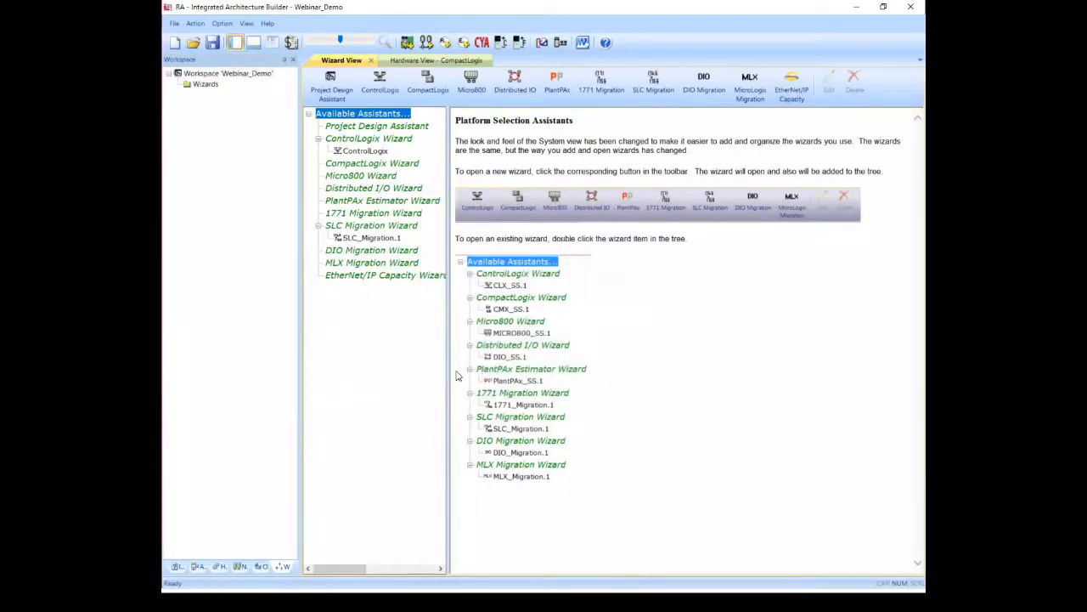
pyautogui.click(219, 567)
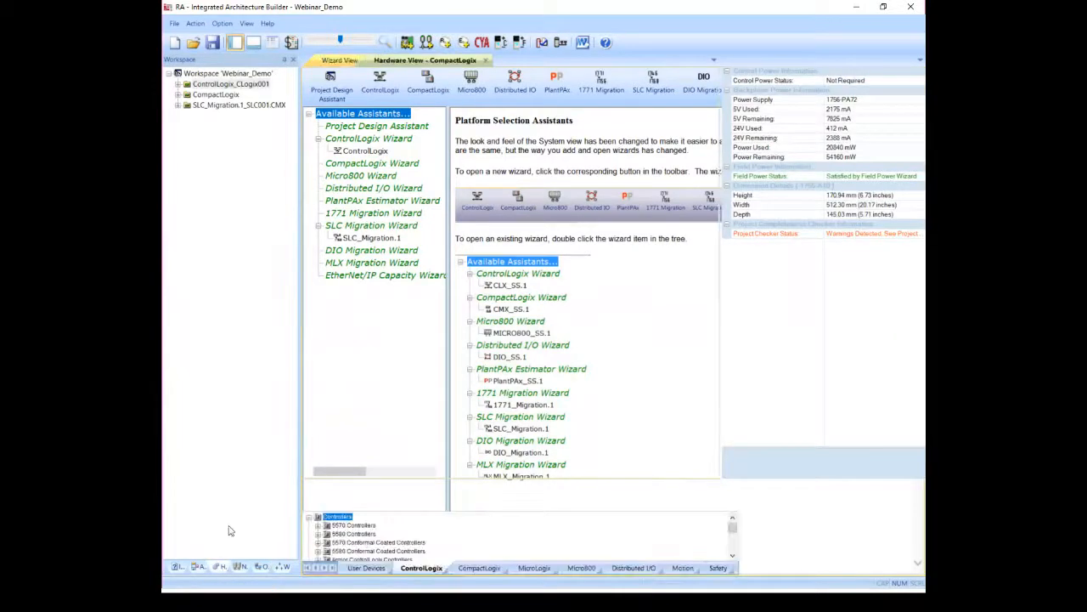
pyautogui.click(223, 105)
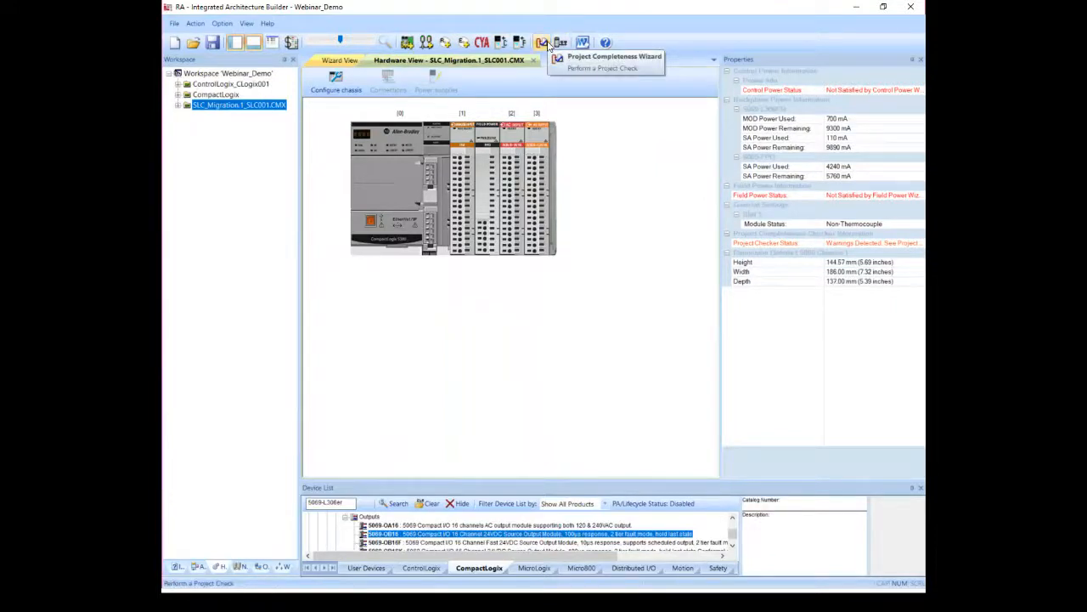
# - Open the Project Completeness Wizard and review the Project Checker messages for the ControlLogix, SLC migration and standalone CompactLogix components
pyautogui.click(542, 42)
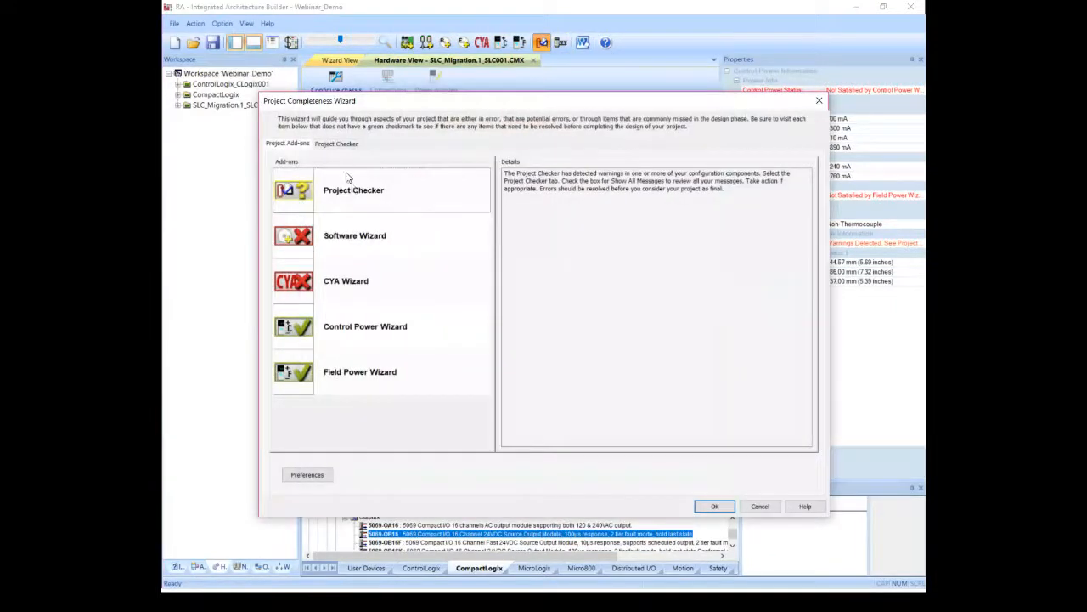
pyautogui.click(345, 142)
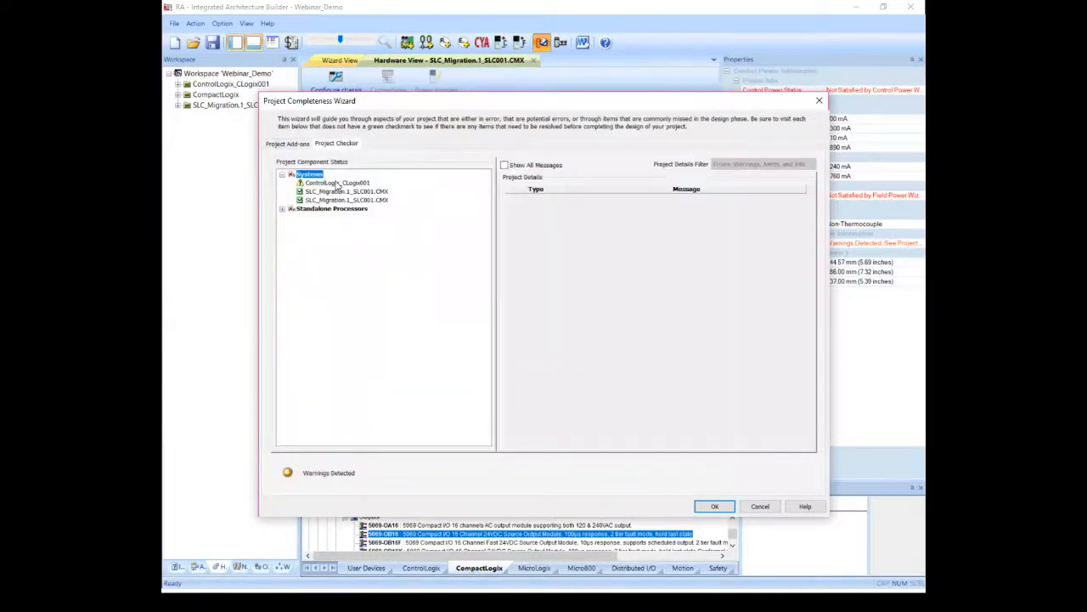
pyautogui.click(337, 184)
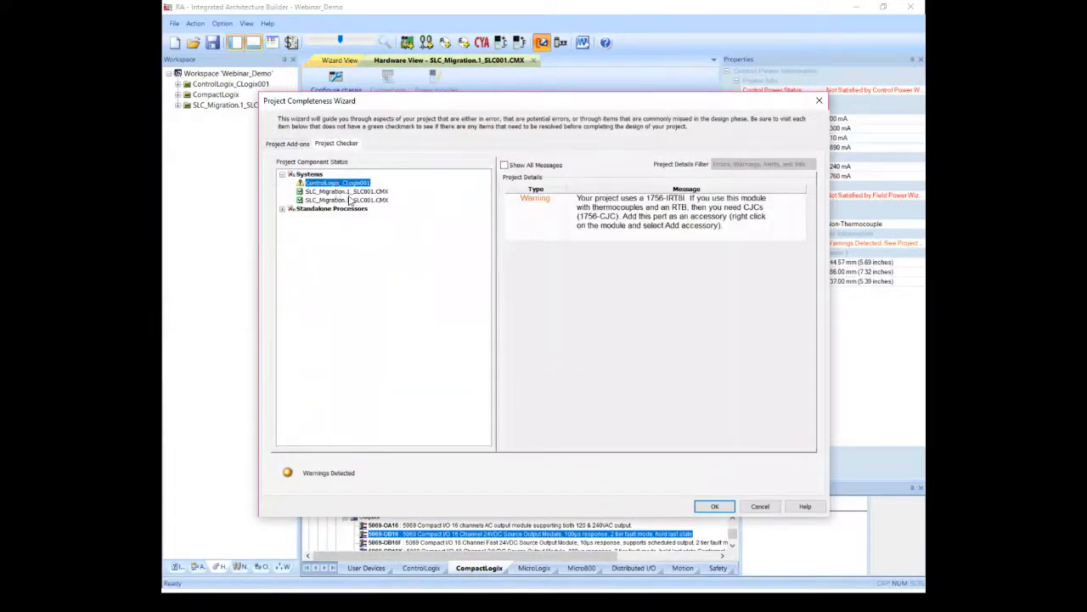
pyautogui.click(346, 200)
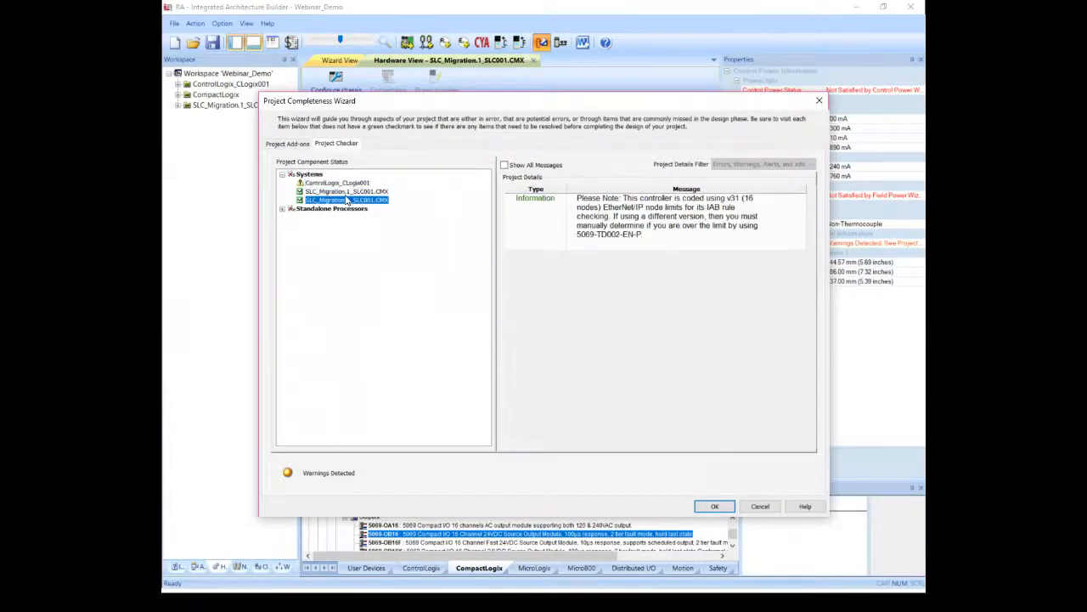
pyautogui.click(347, 191)
pyautogui.click(347, 200)
pyautogui.click(282, 209)
pyautogui.click(316, 218)
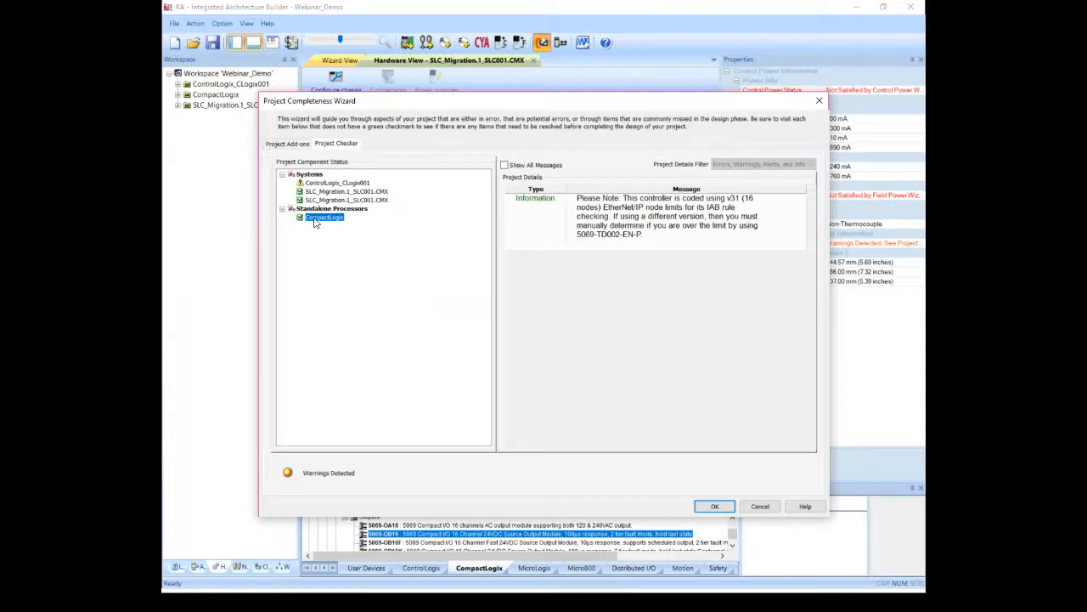
# - Launch the Software Wizard from the project add-ons, allowing the internet connection, and bring its window into view
pyautogui.click(303, 145)
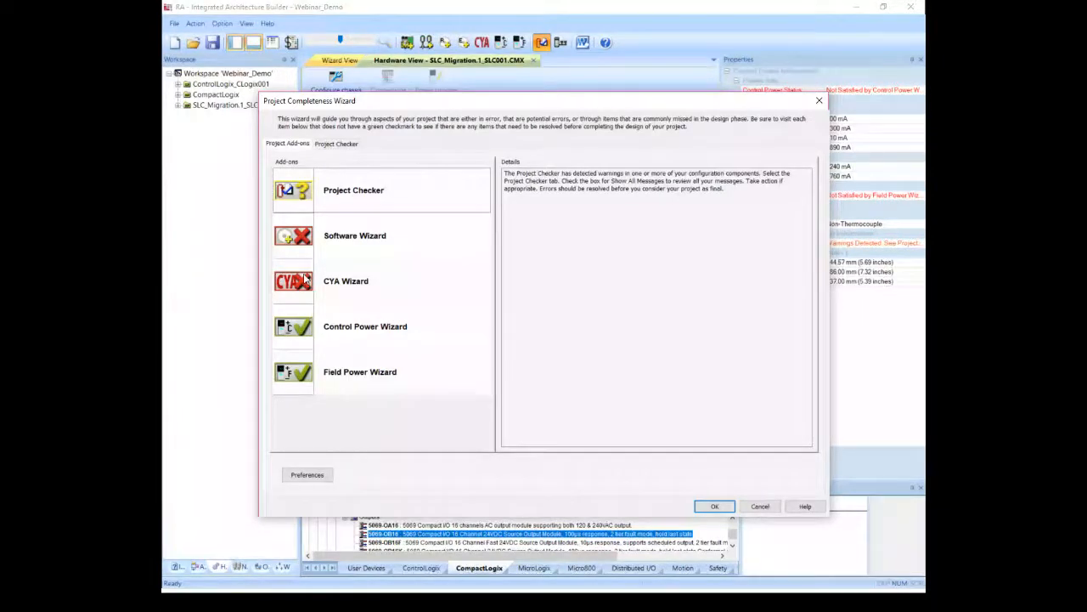
pyautogui.click(354, 242)
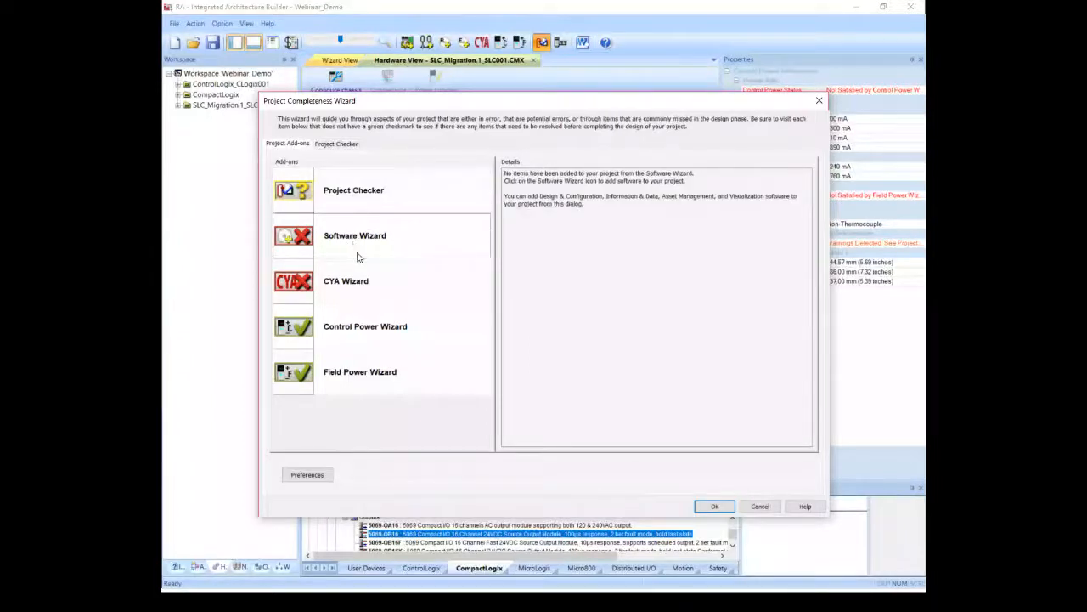
pyautogui.click(303, 242)
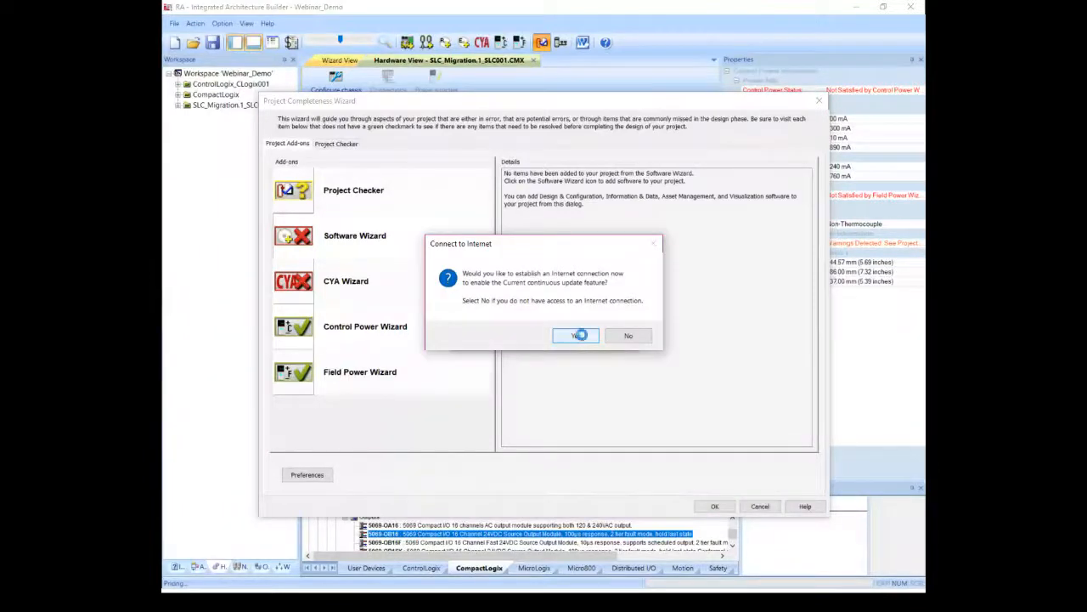
pyautogui.click(576, 335)
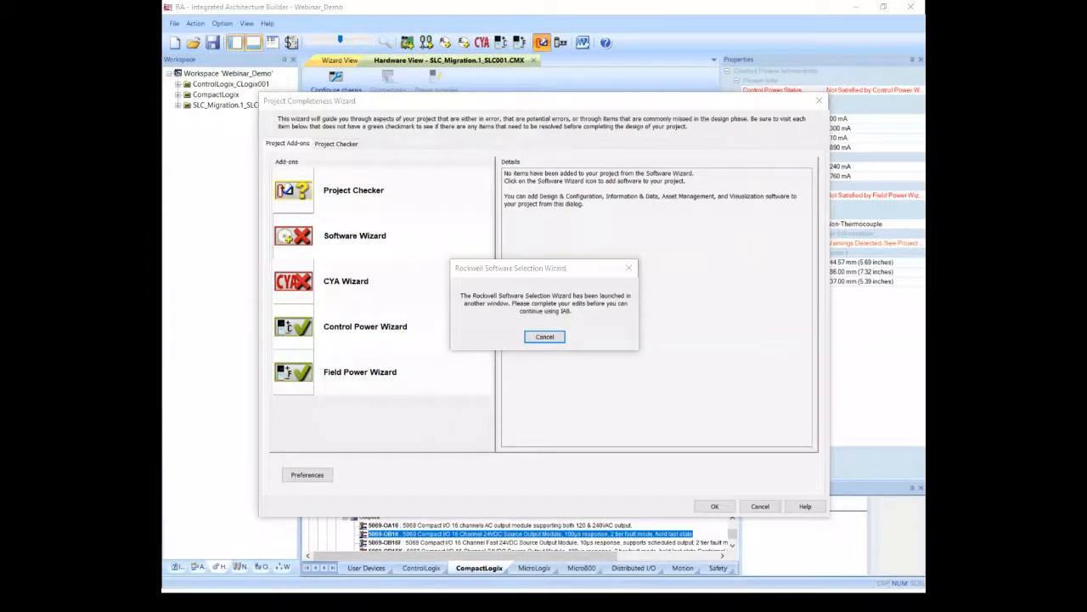
pyautogui.moveTo(1086, 61); pyautogui.dragTo(776, 69)
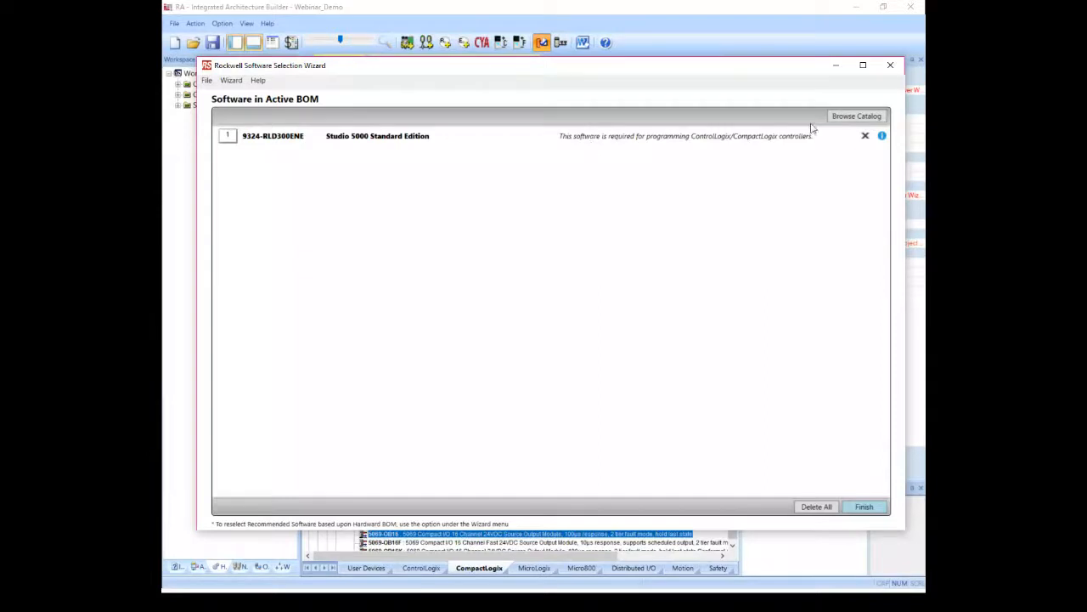
# - Browse the Studio 5000 entries in the software catalog, add one 9324M-RLDT30 Professional Edition and reset its quantity to 0
pyautogui.click(866, 122)
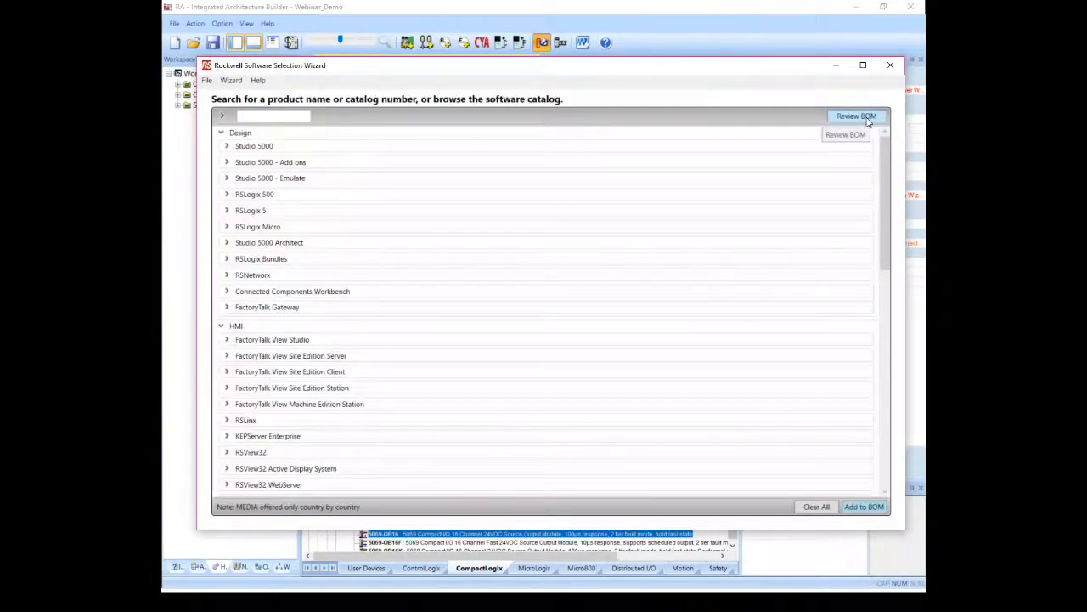
pyautogui.click(866, 121)
pyautogui.click(865, 122)
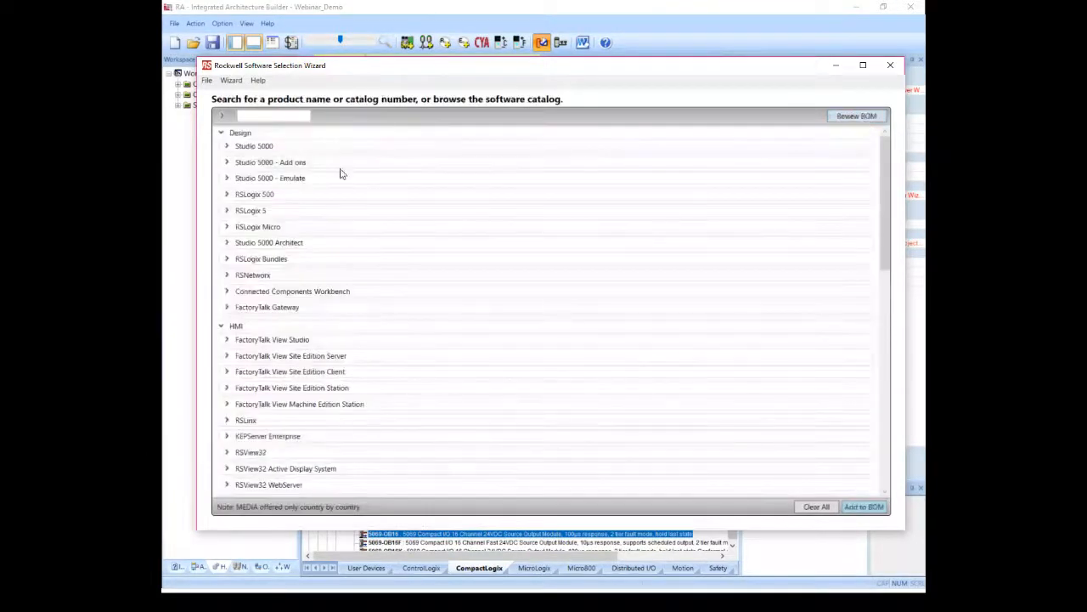
pyautogui.click(226, 147)
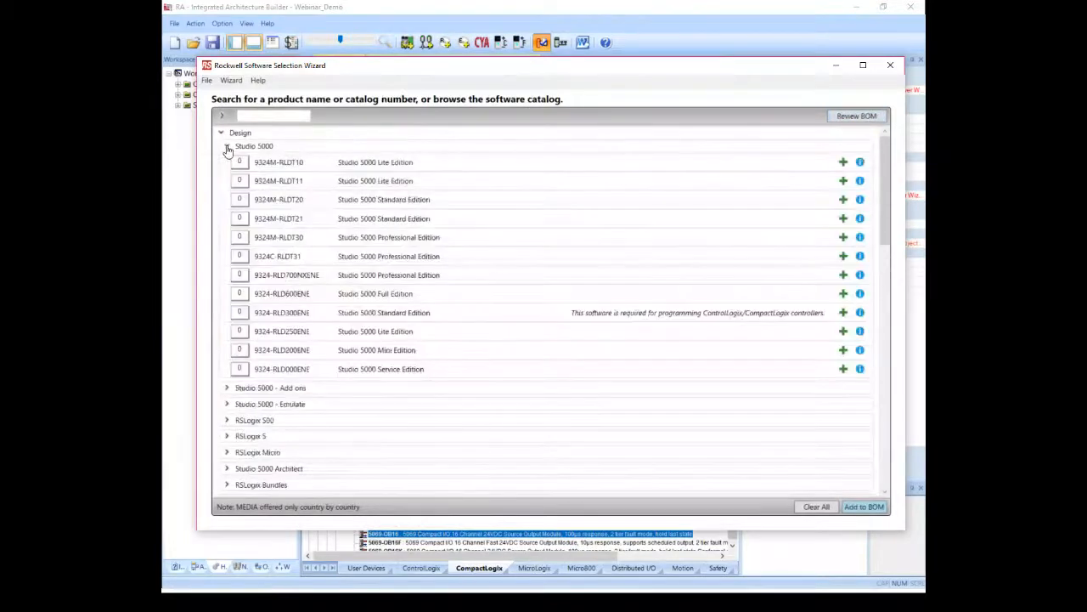
pyautogui.click(238, 219)
pyautogui.click(844, 237)
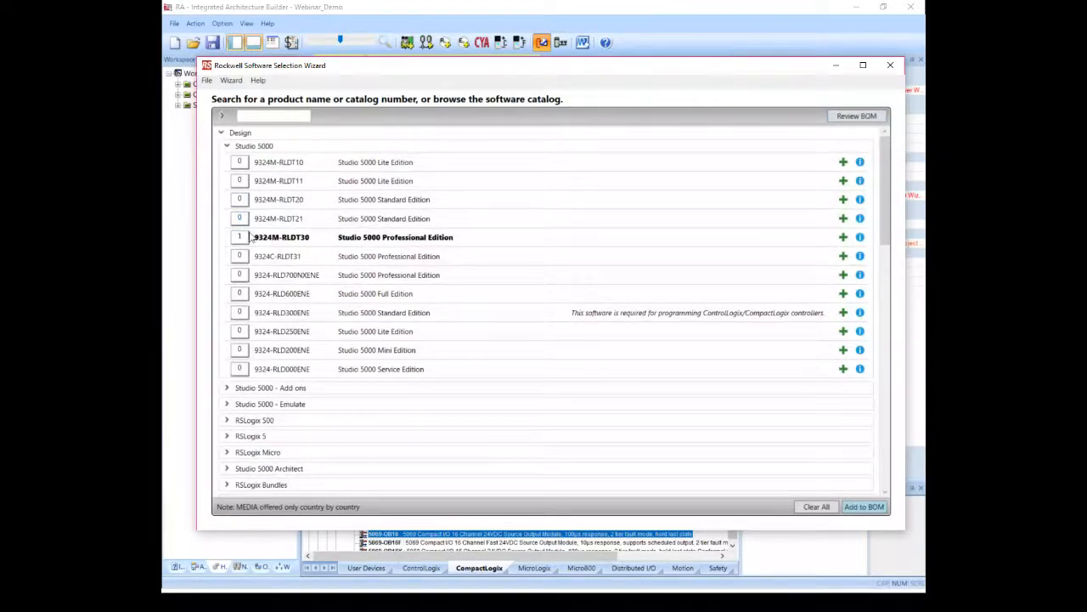
pyautogui.moveTo(243, 237); pyautogui.dragTo(230, 241)
pyautogui.write('0')
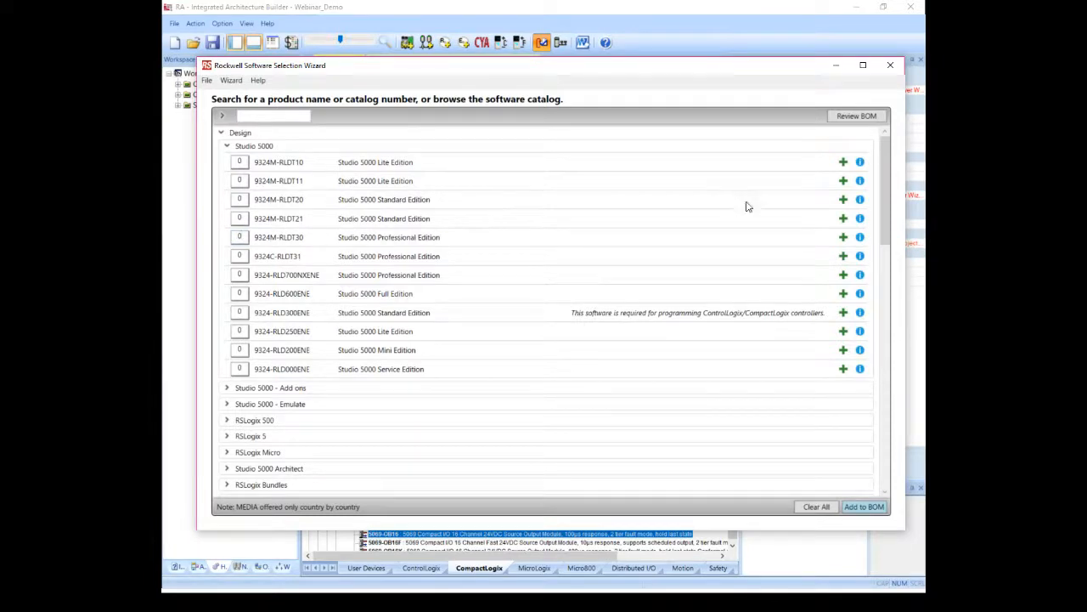
# - Finish the software selection with one 9324-RLD300ENE Studio 5000 Standard Edition and close the Project Completeness Wizard
pyautogui.click(870, 118)
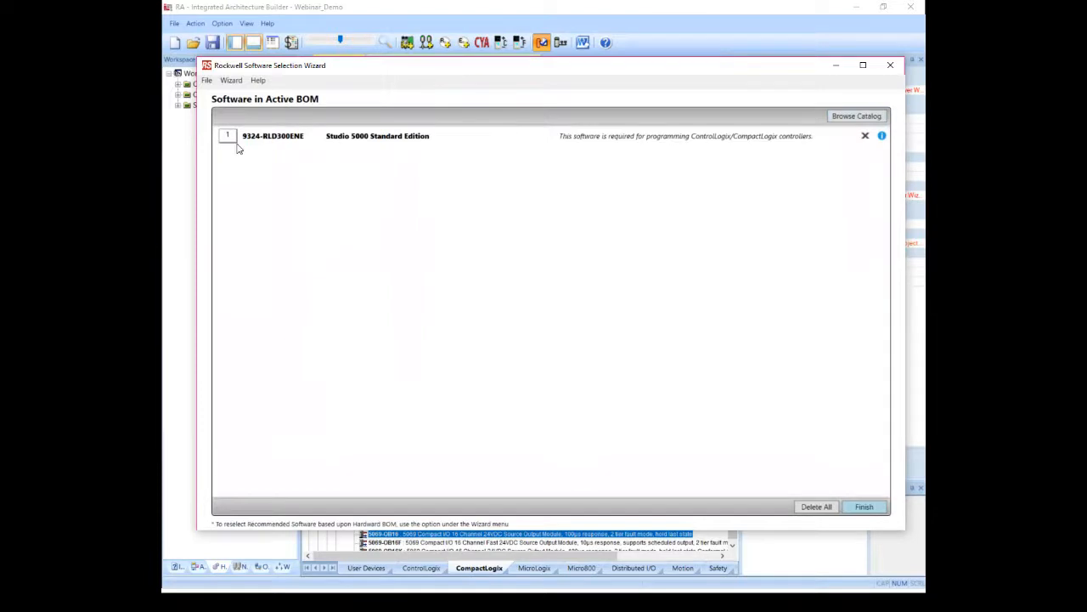
pyautogui.click(865, 507)
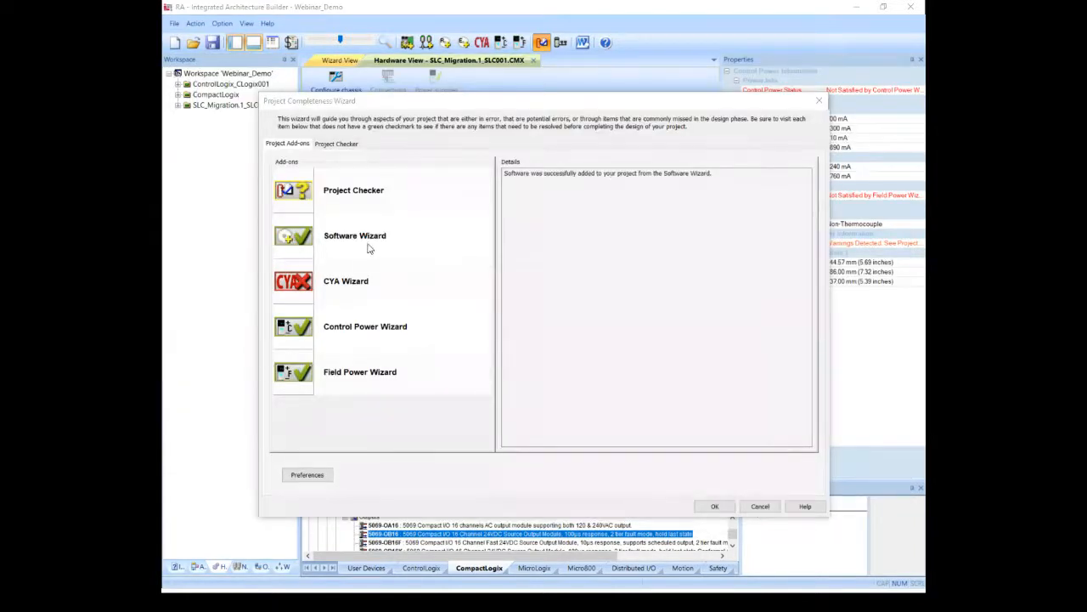
pyautogui.click(715, 507)
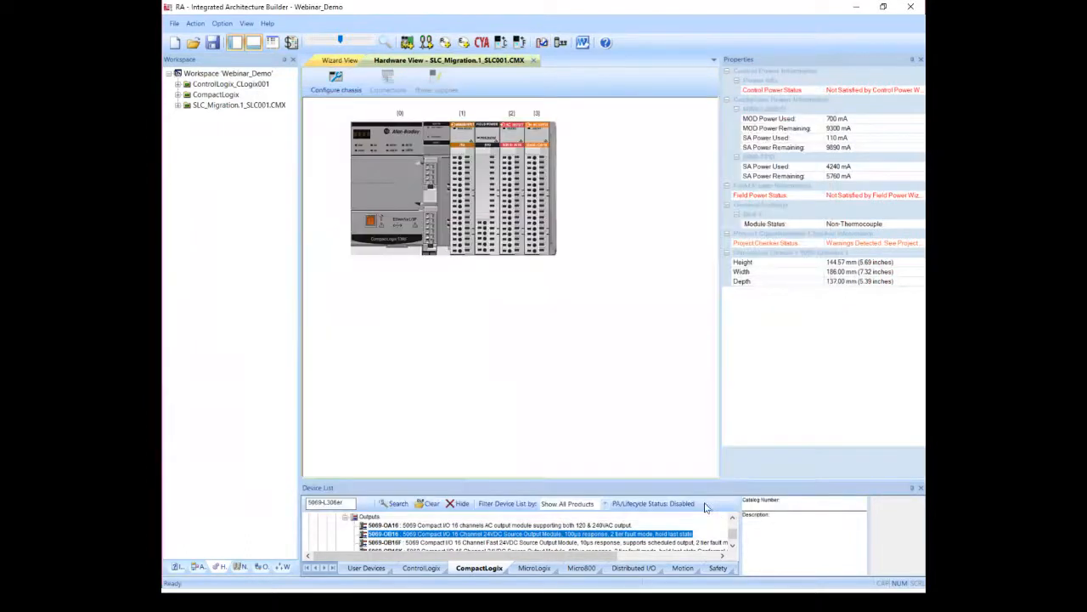
# - Export the consolidated bill of material for the SLC_Migration.1_SLC001.CMX hardware to an xlsx file and open it in Excel
pyautogui.click(272, 44)
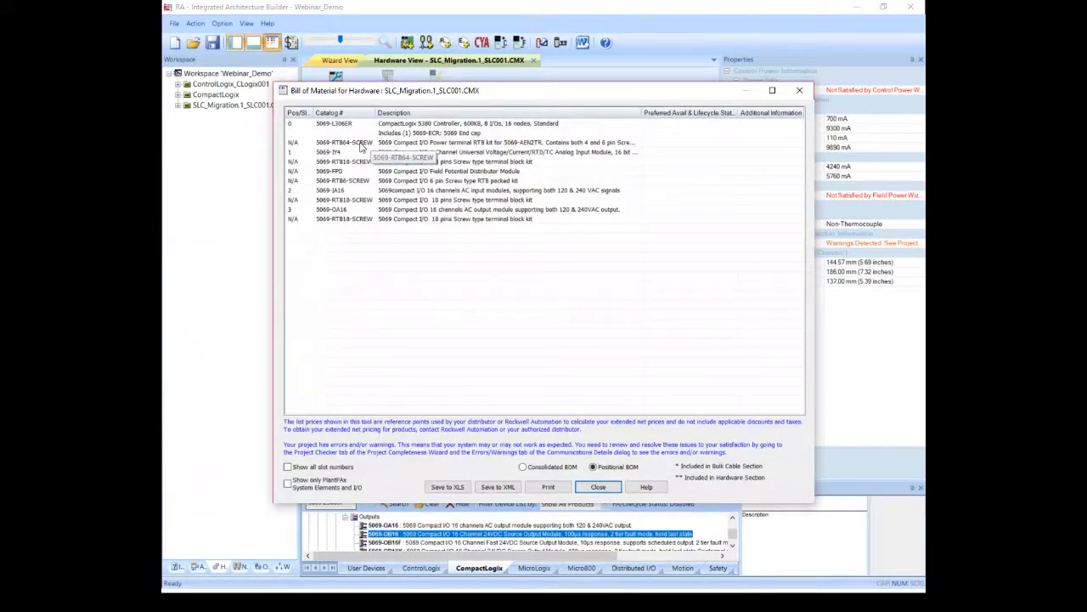
pyautogui.click(523, 467)
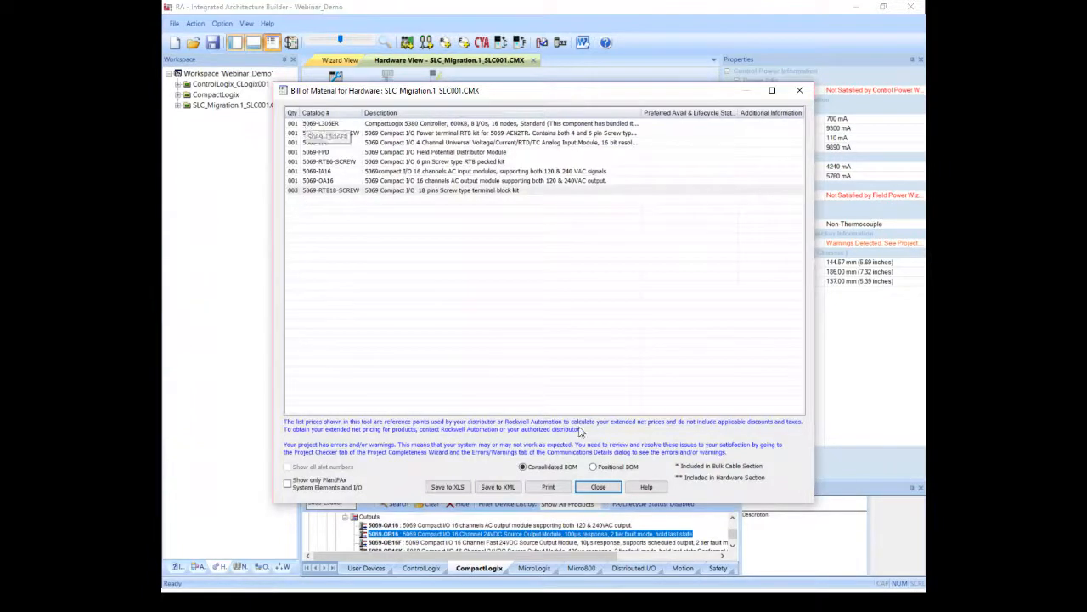
pyautogui.click(456, 490)
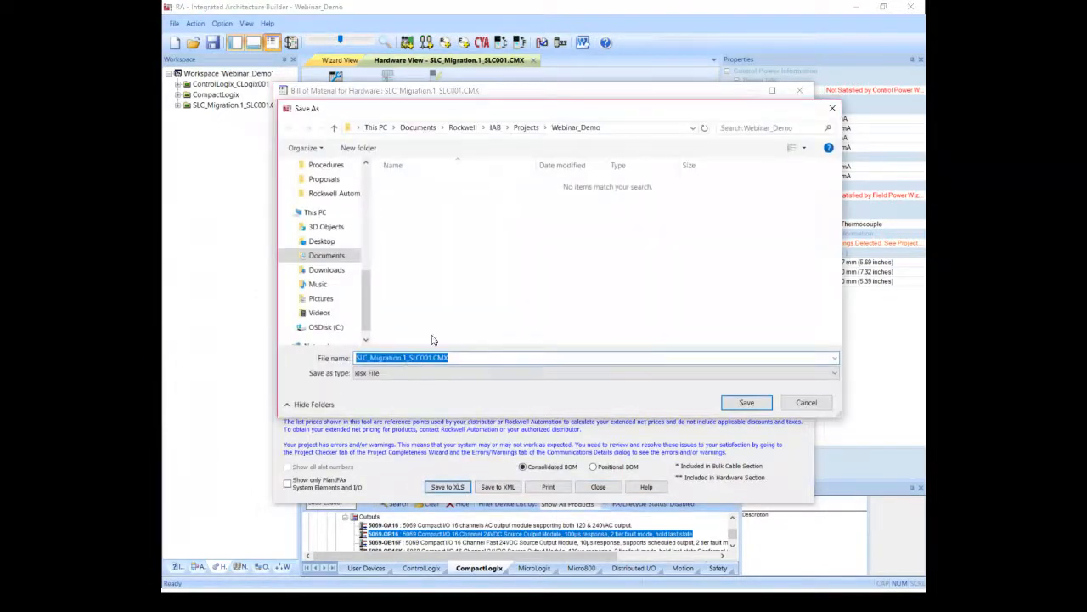
pyautogui.click(748, 404)
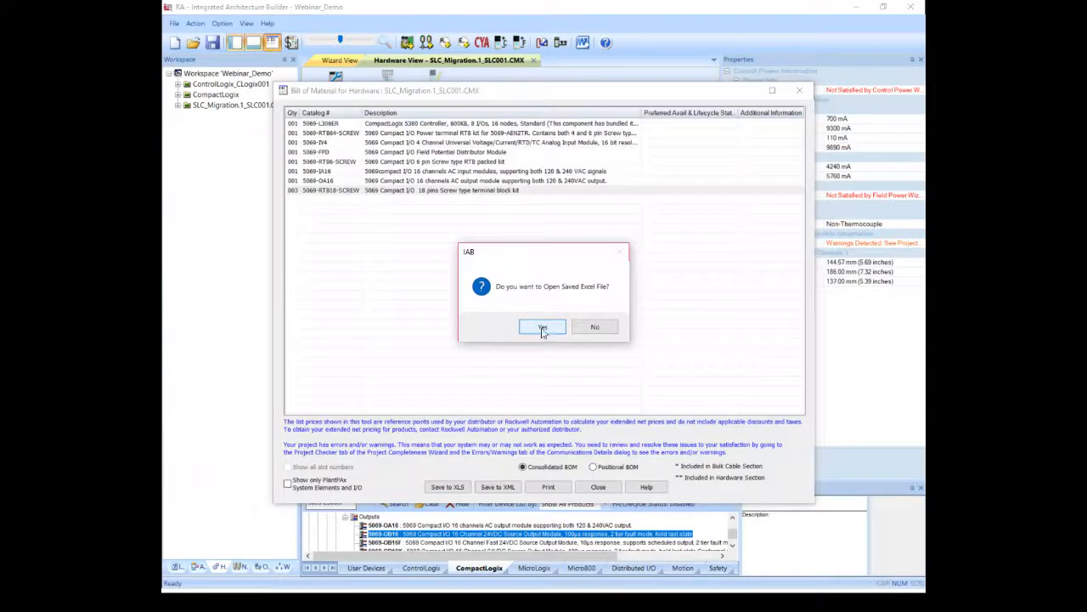
pyautogui.click(544, 332)
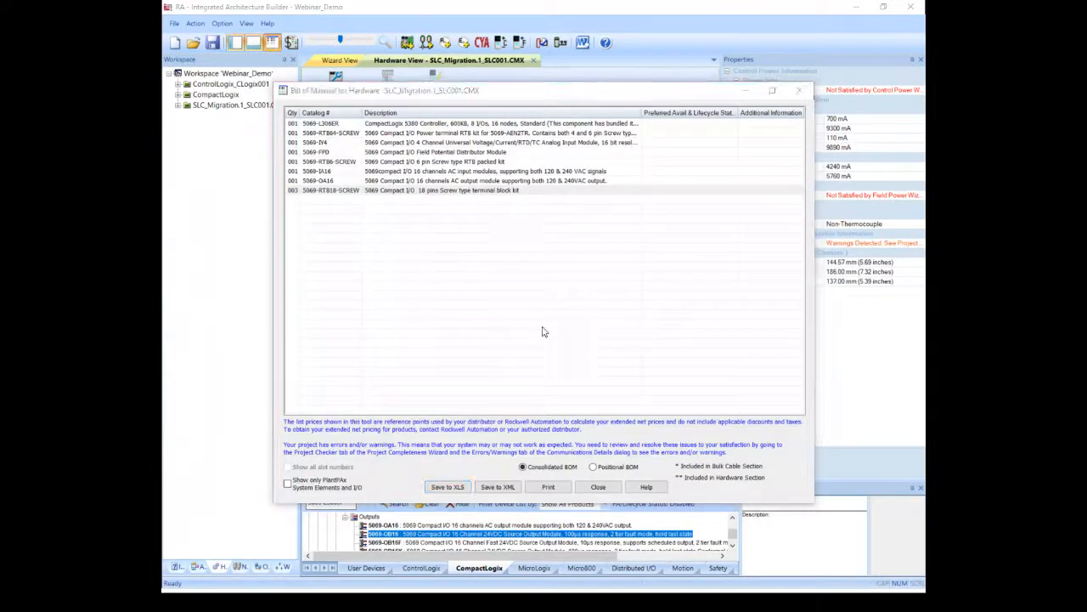
# - Enlarge the exported SLC migration workbook, examine all its columns, and return to Integrated Architecture Builder
pyautogui.moveTo(926, 109); pyautogui.dragTo(472, 116)
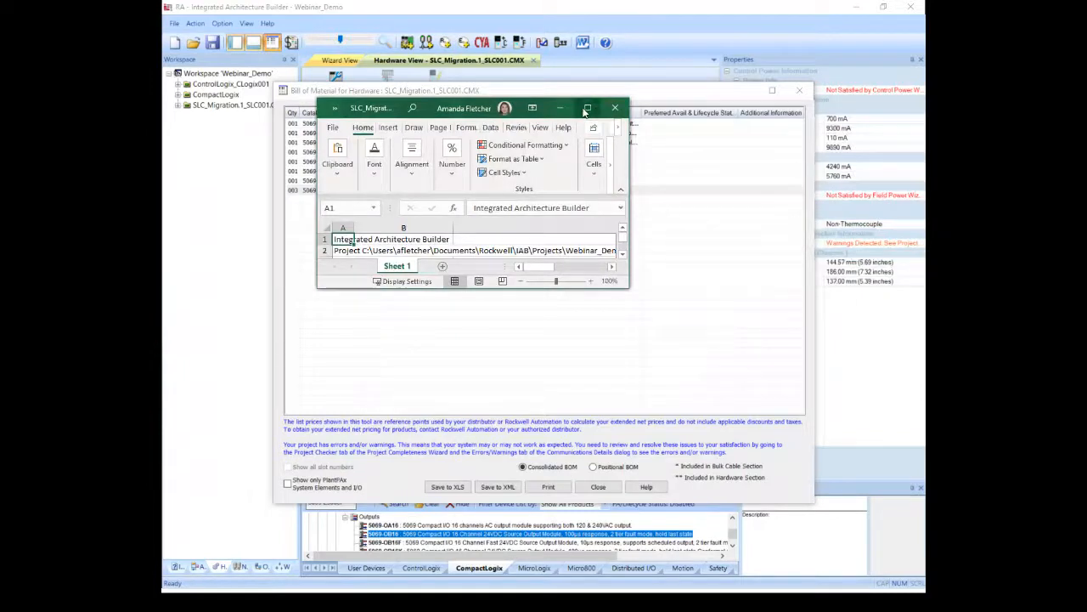
pyautogui.click(586, 109)
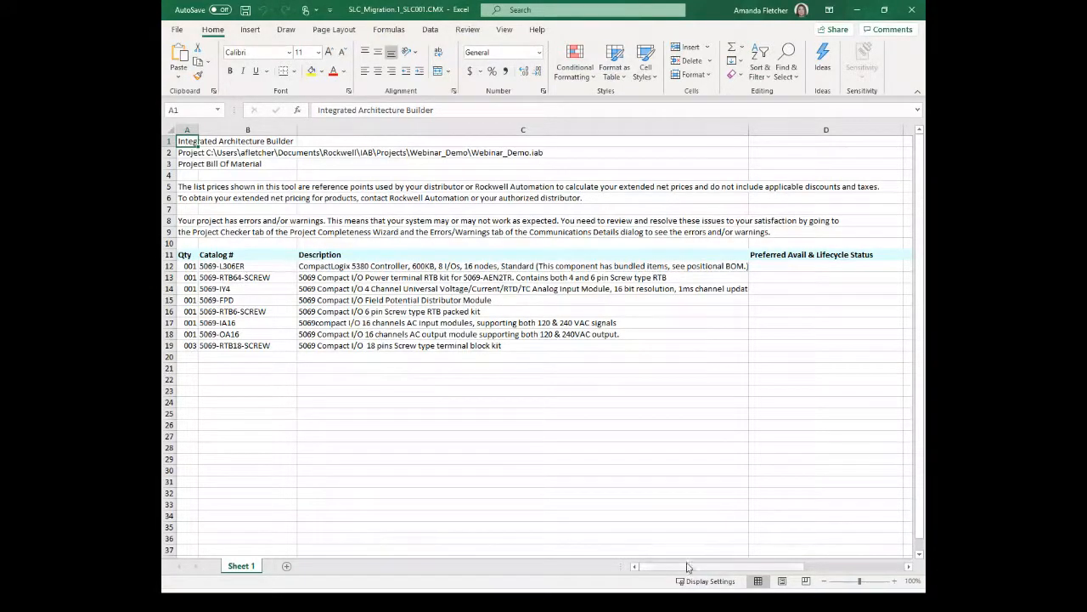
pyautogui.moveTo(685, 567); pyautogui.dragTo(816, 555)
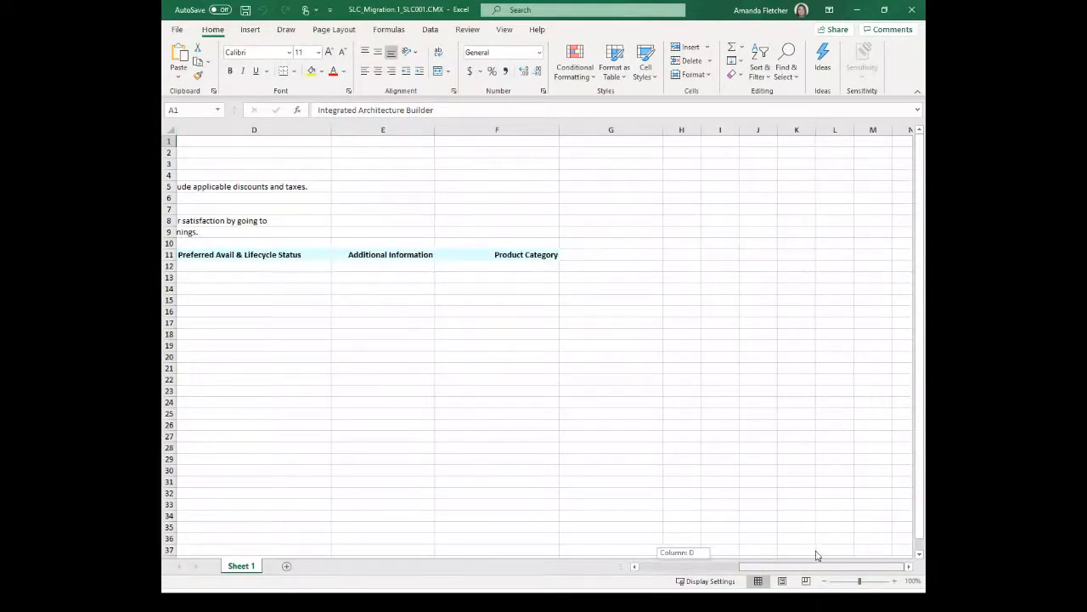
pyautogui.moveTo(816, 555); pyautogui.dragTo(627, 553)
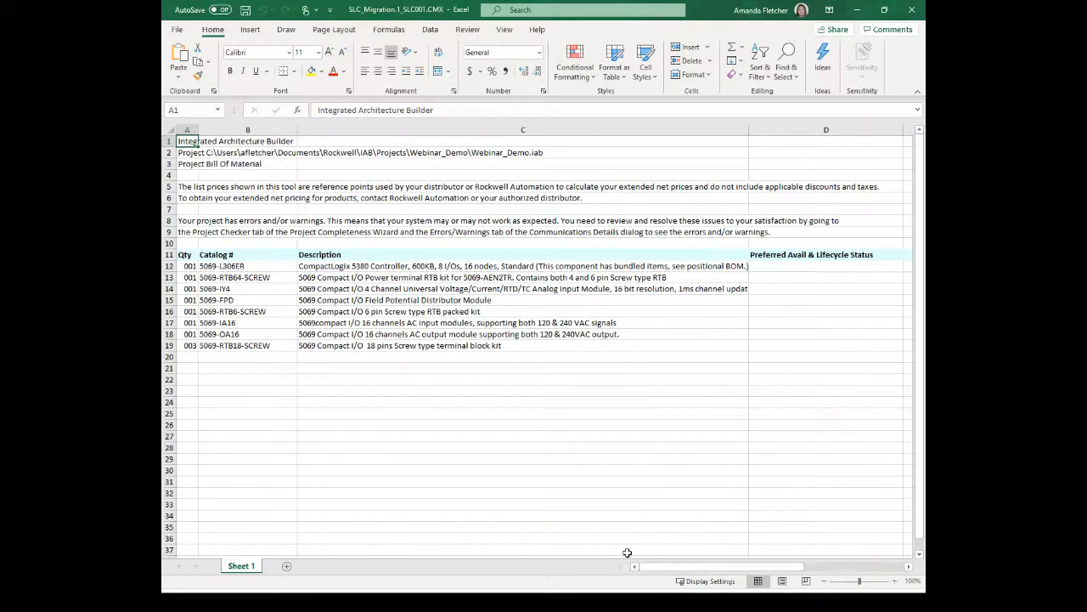
pyautogui.hotkey('alt', 'Tab')
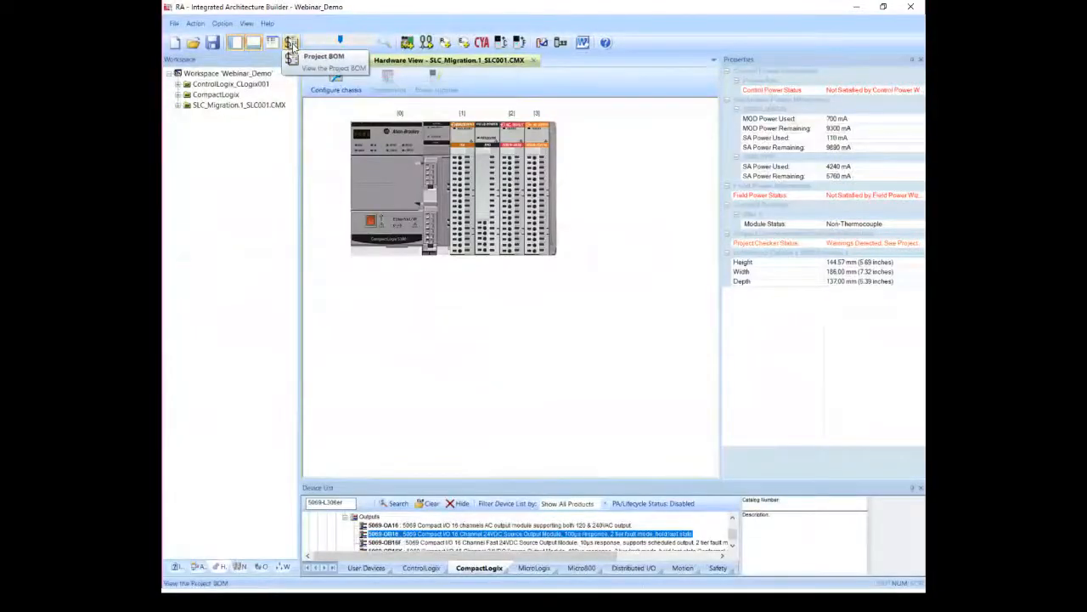
# - Open the Project Bill of Material despite the project warnings, saving the changes to Webinar_Demo.iab
pyautogui.click(292, 44)
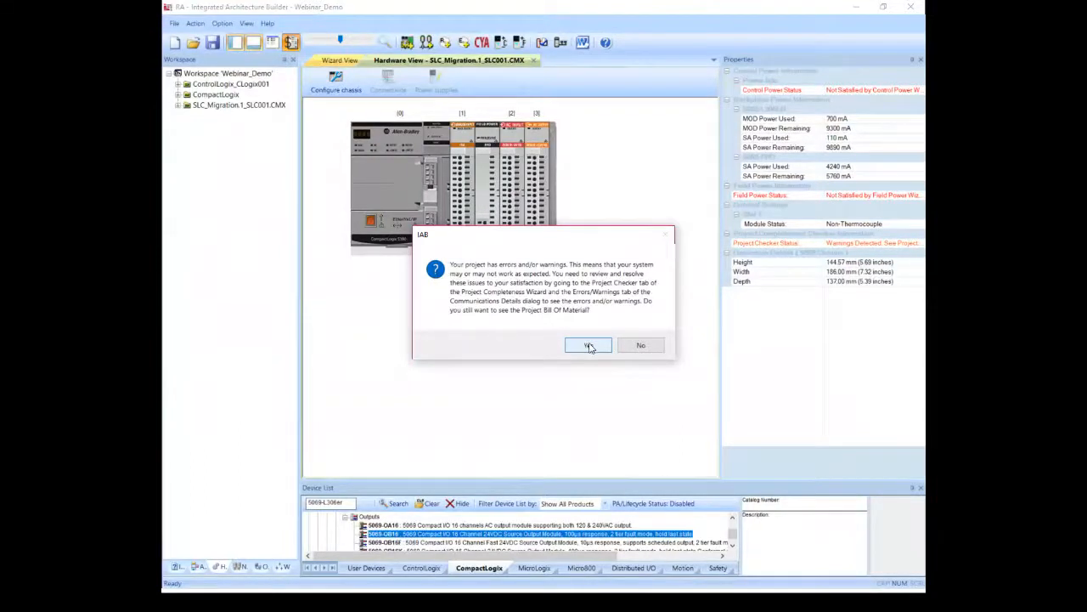
pyautogui.click(589, 348)
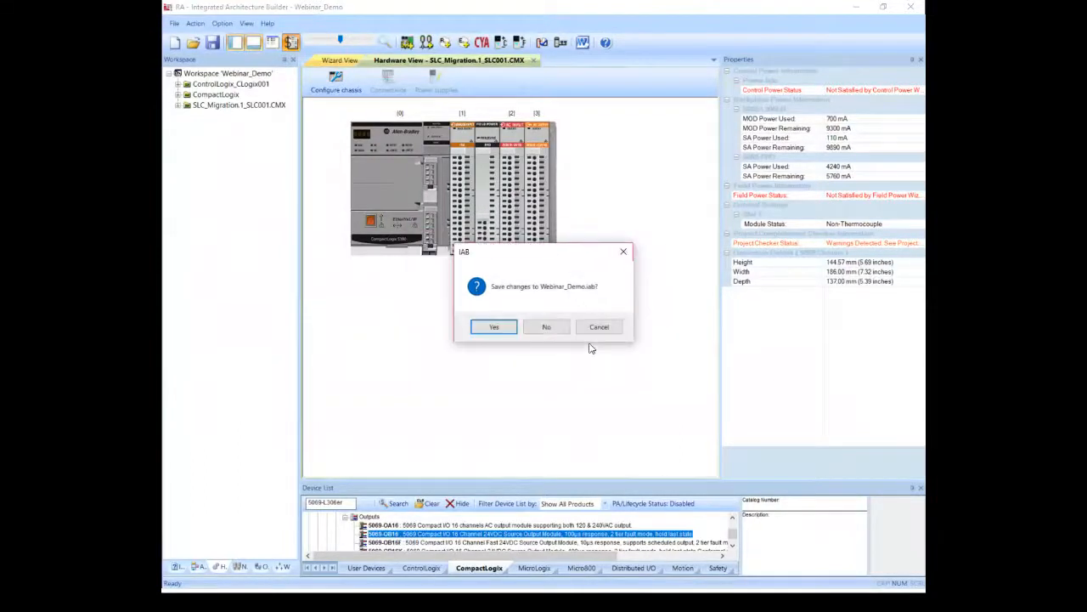
pyautogui.click(496, 328)
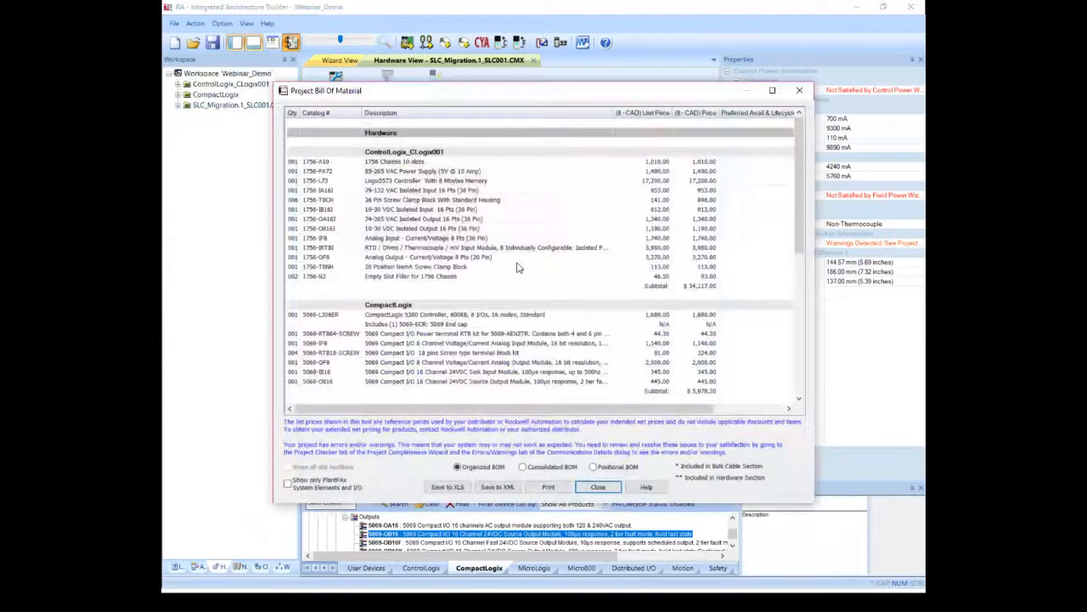
# - Examine the organized project BOM's hardware, software and power supply sections, including unit prices, subtotals and the total
pyautogui.scroll(-6, 520, 269)
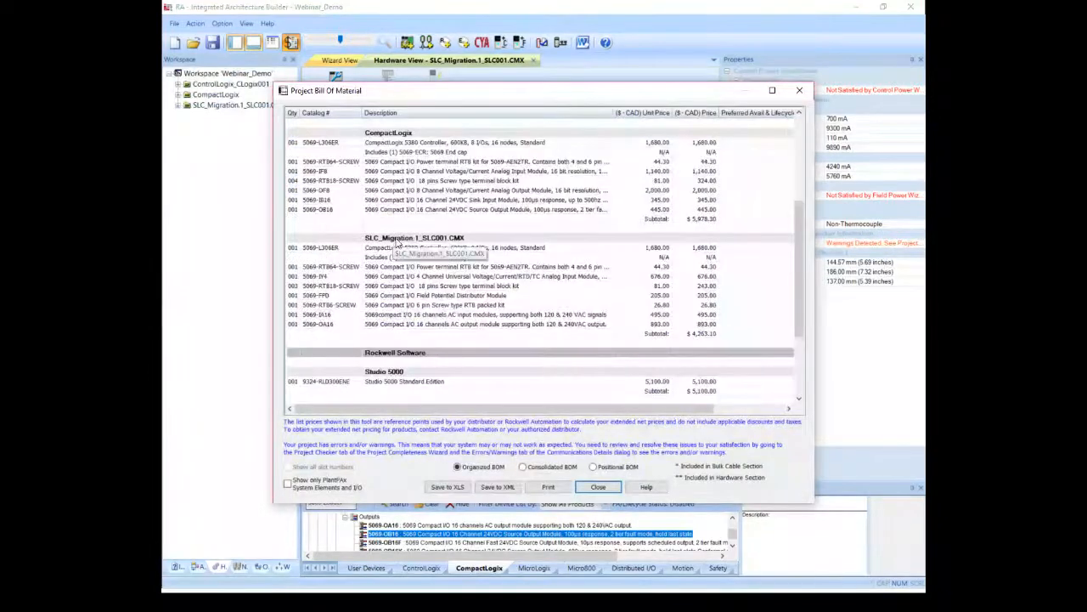
pyautogui.scroll(-3, 396, 244)
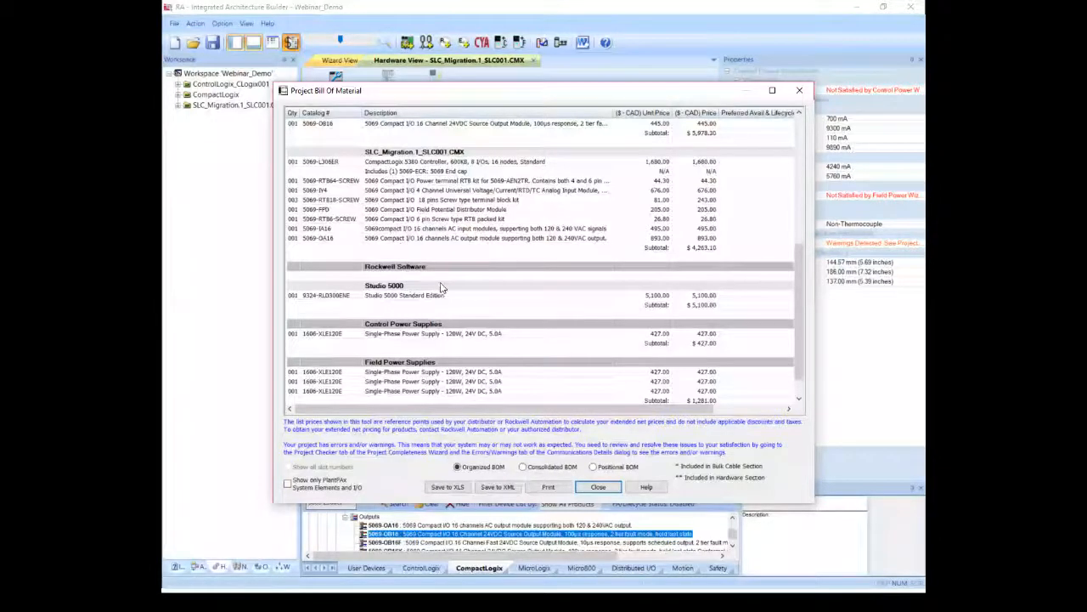
pyautogui.scroll(1, 441, 288)
pyautogui.scroll(8, 441, 351)
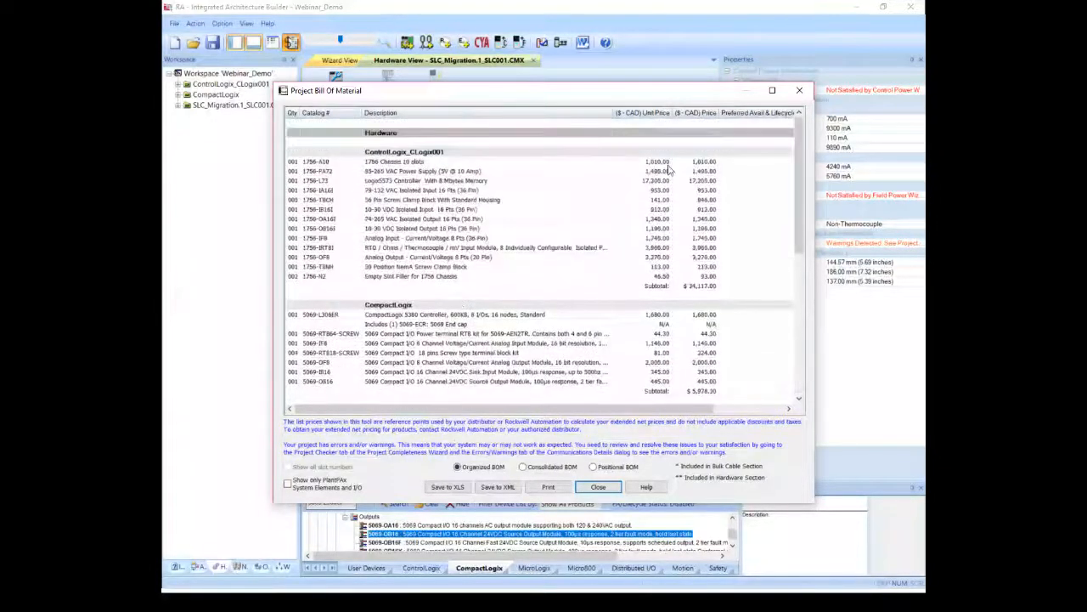
pyautogui.scroll(-10, 691, 264)
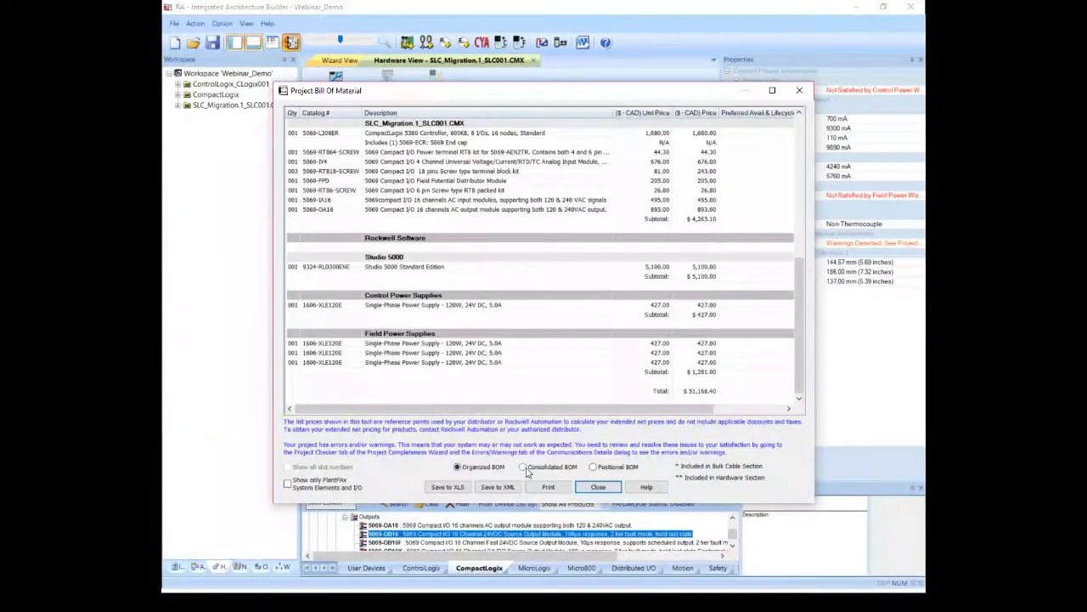
# - Export the positional version of the project BOM to an xlsx file named Webinar_Demo_Pos and open it in Excel
pyautogui.click(593, 467)
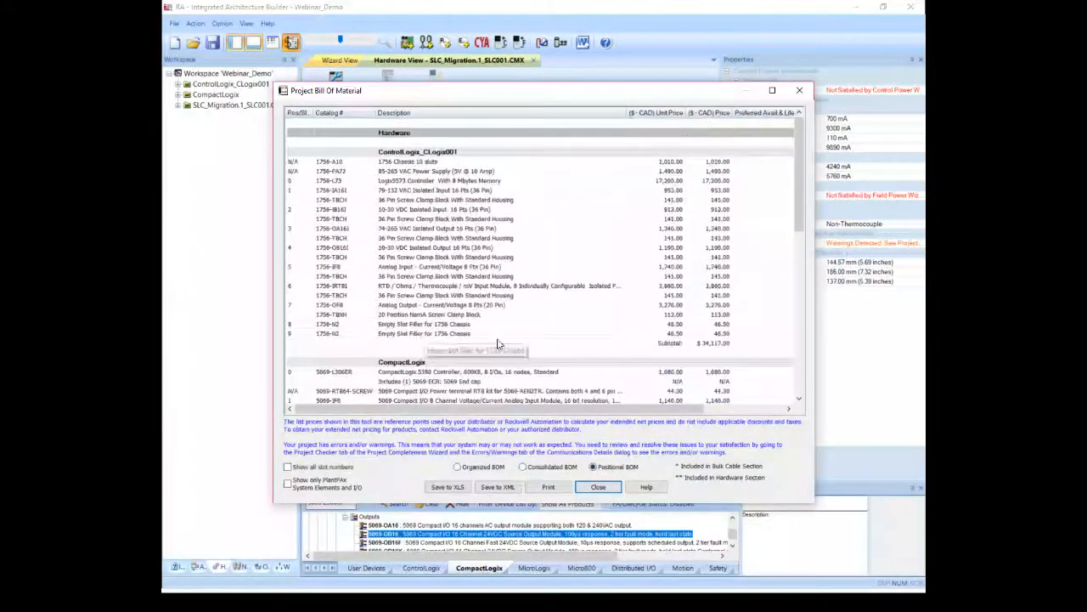
pyautogui.click(457, 490)
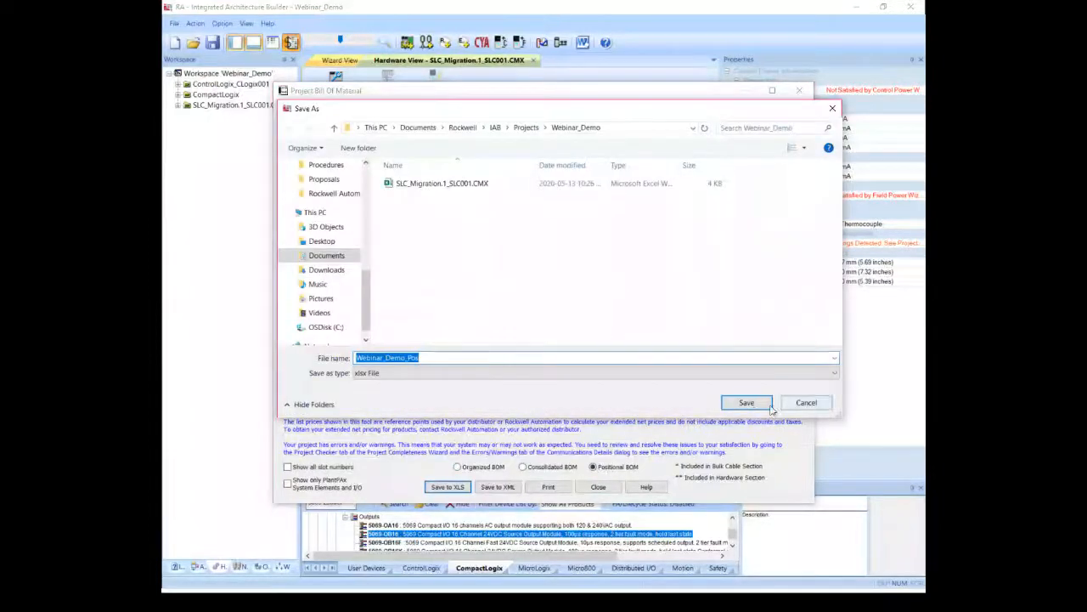
pyautogui.click(754, 406)
pyautogui.click(539, 326)
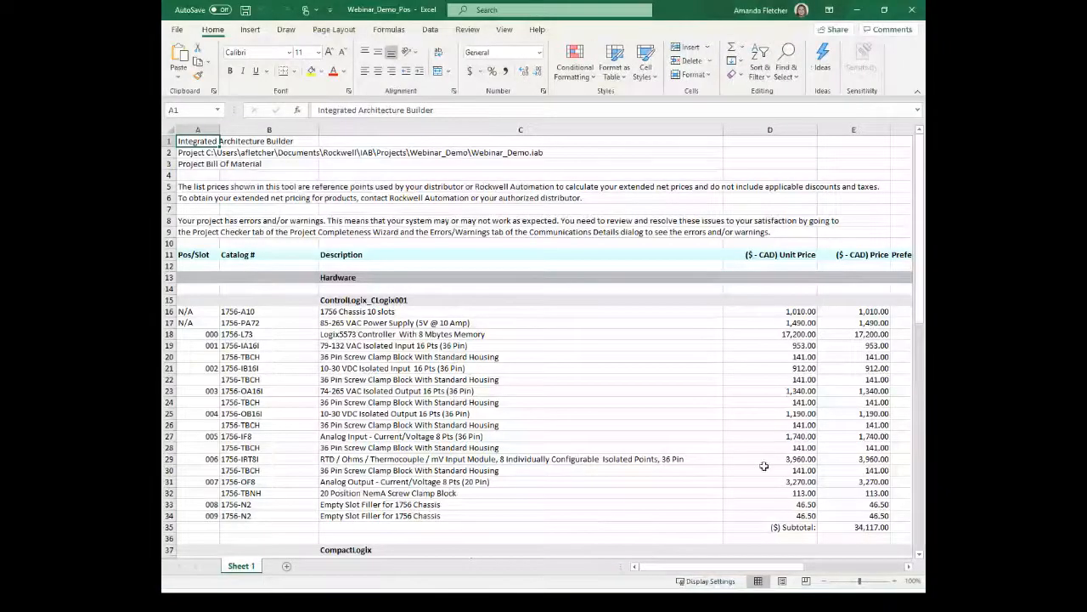
# - Review the exported positional BOM from the ControlLogix hardware to the power supplies and total, and return to its beginning
pyautogui.scroll(-2, 764, 466)
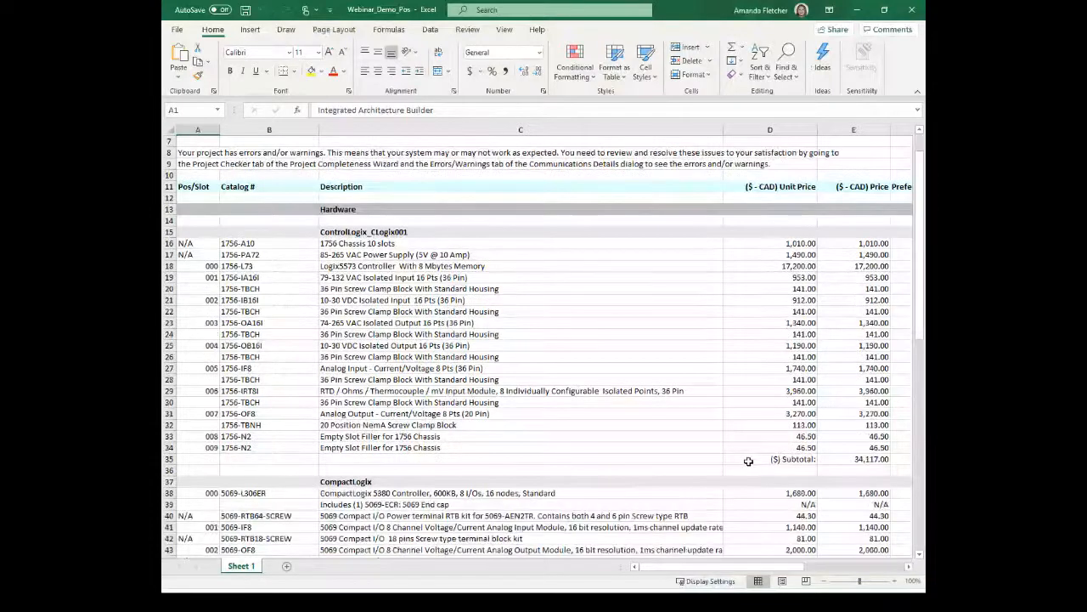
pyautogui.scroll(-4, 816, 458)
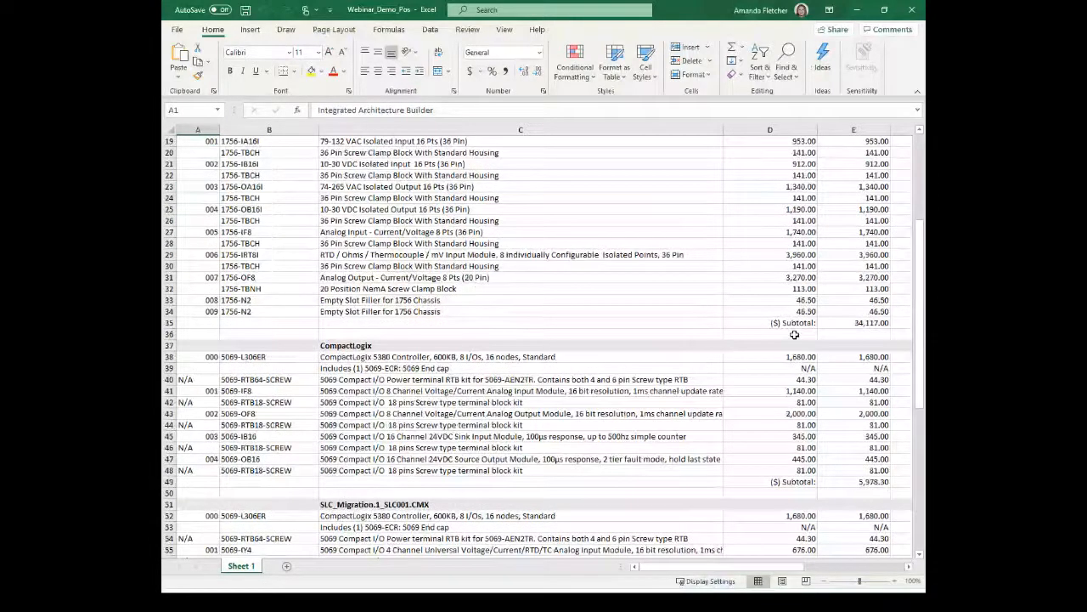
pyautogui.scroll(-14, 682, 451)
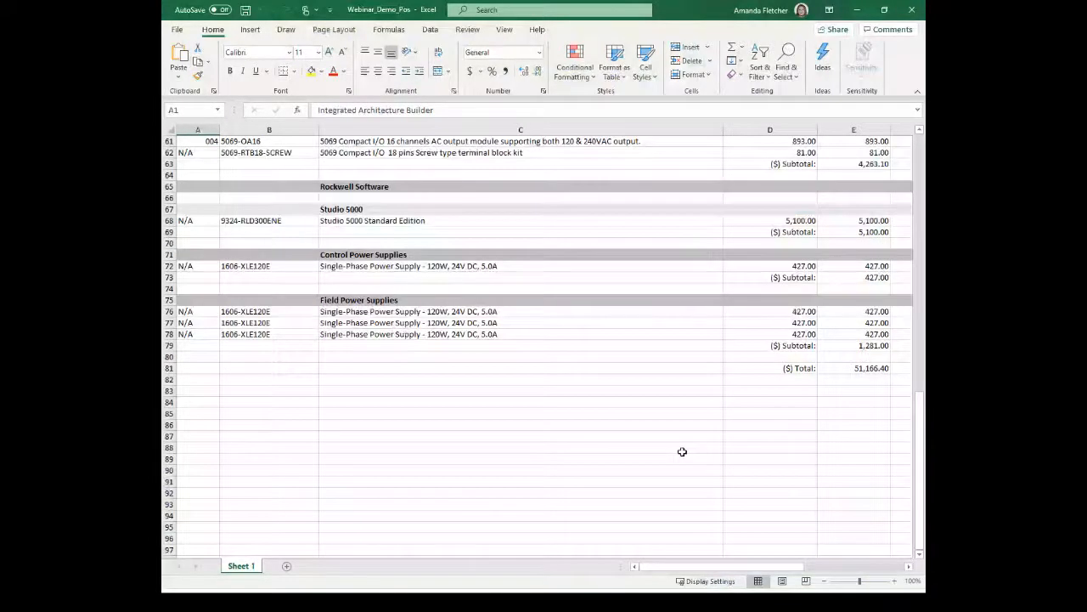
pyautogui.scroll(18, 682, 451)
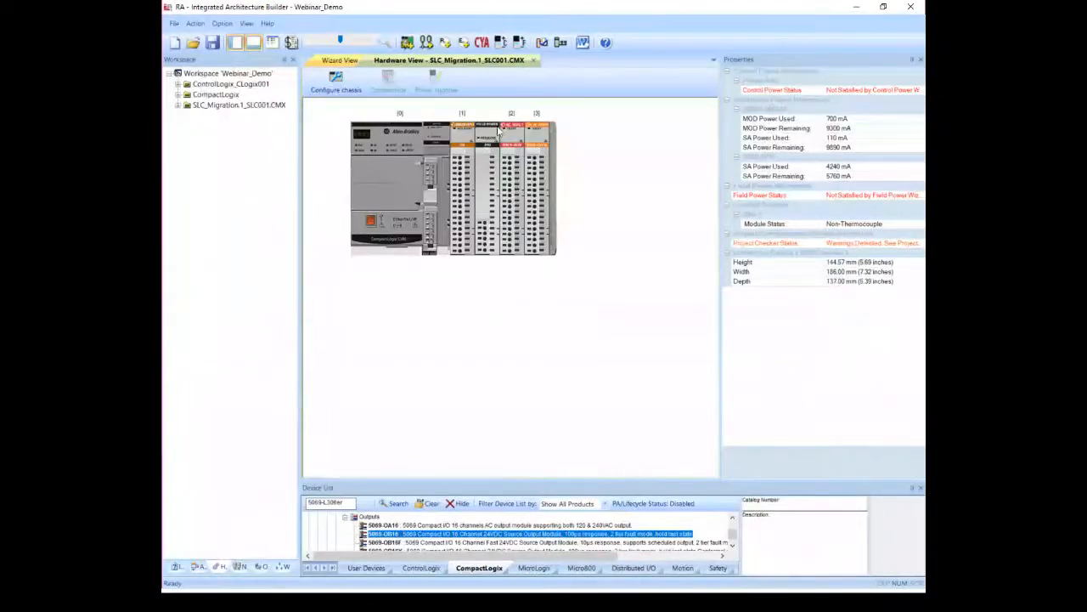
# - Generate the project report as the Word document Webinar_Demo despite the completeness warnings, and open it in Word with its fields updated
pyautogui.click(583, 42)
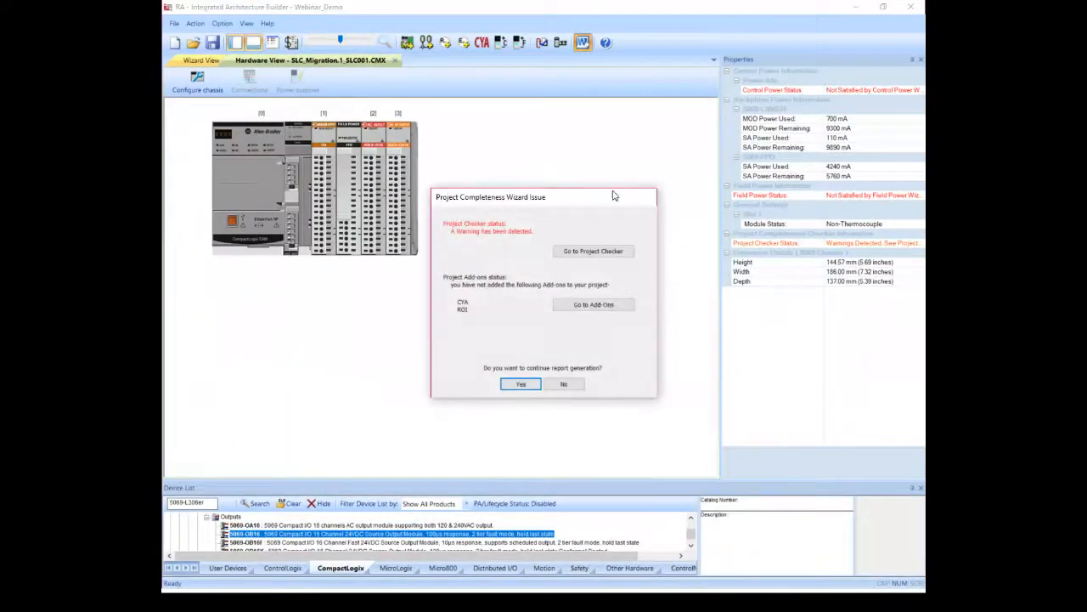
pyautogui.moveTo(614, 195); pyautogui.dragTo(642, 124)
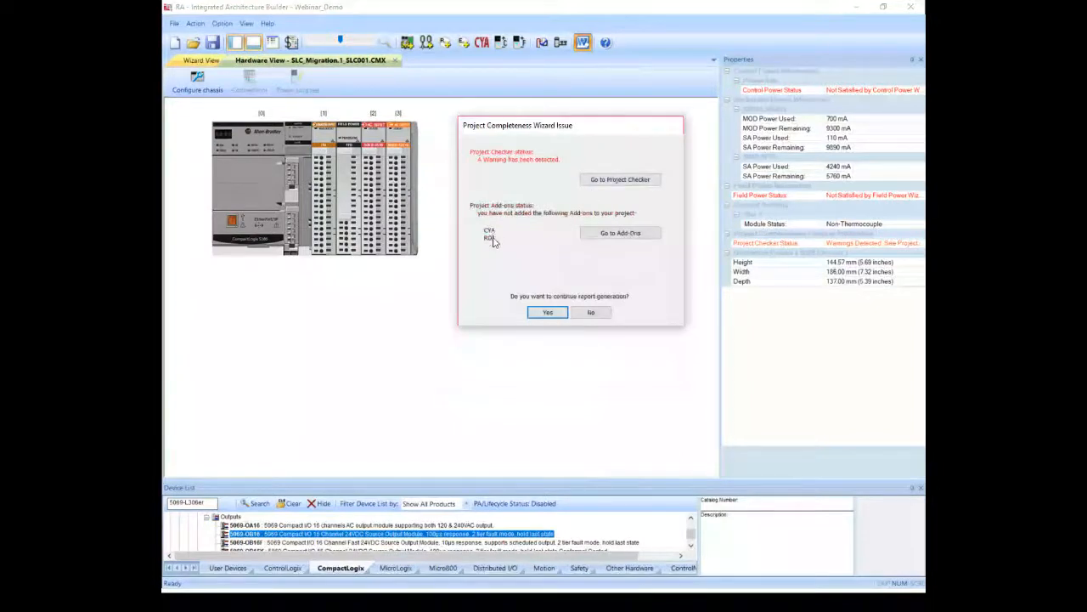
pyautogui.click(546, 312)
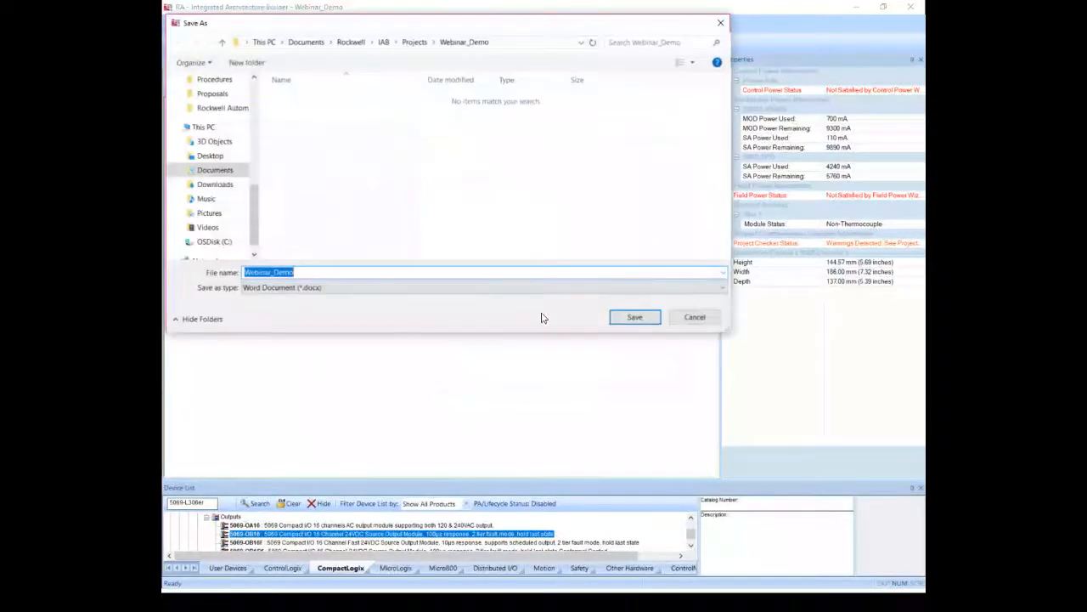
pyautogui.click(639, 319)
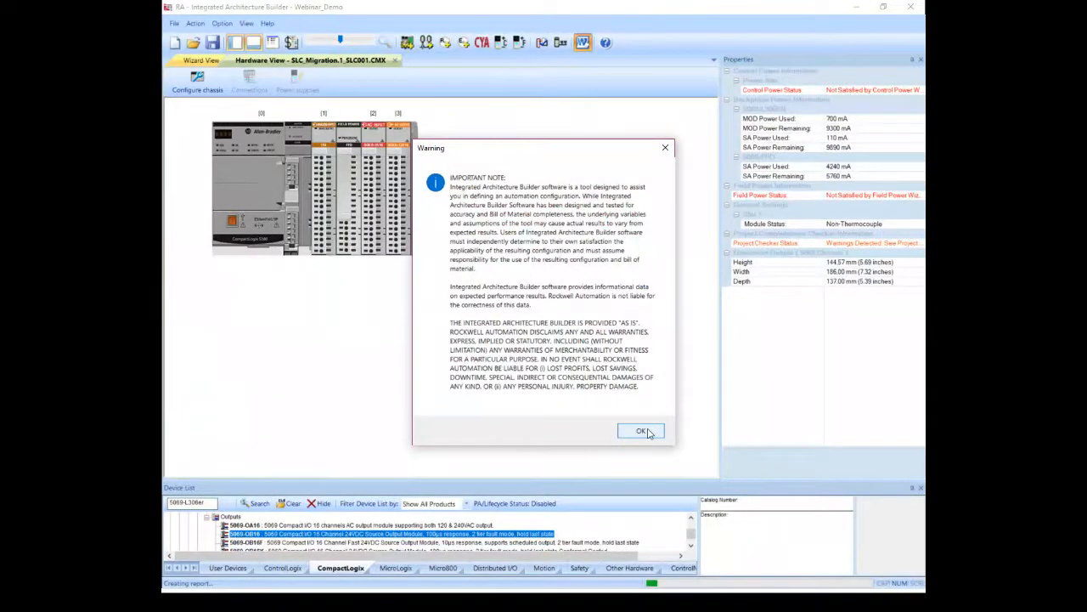
pyautogui.click(643, 432)
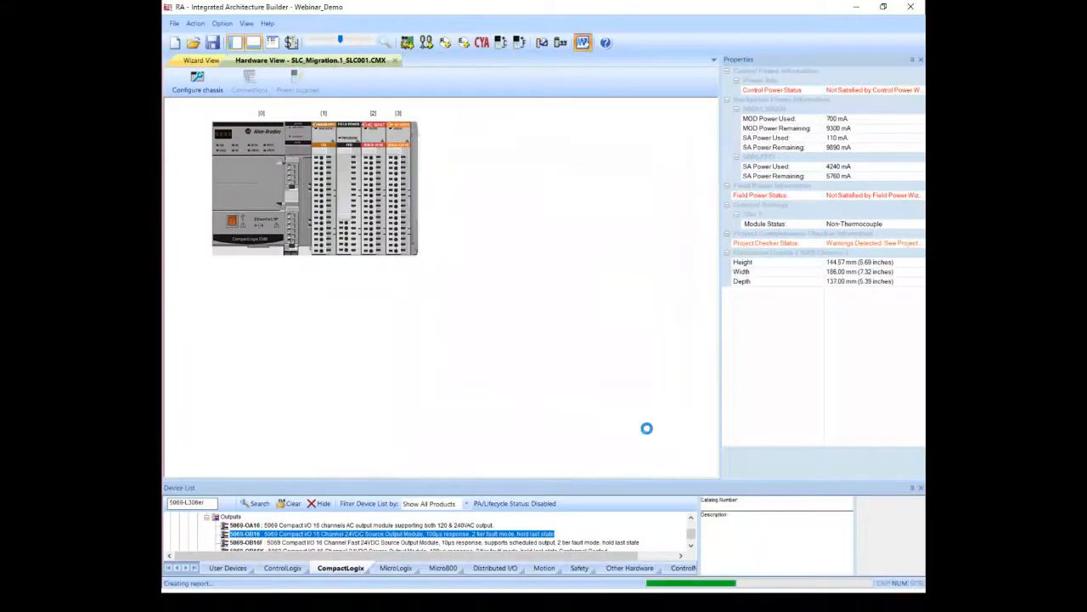
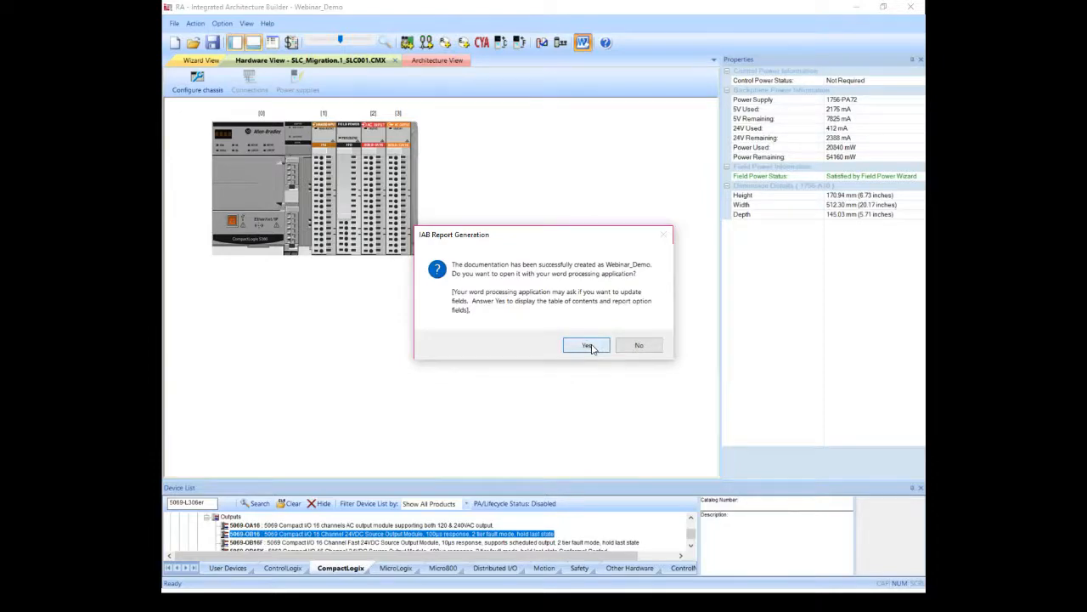
pyautogui.click(593, 346)
pyautogui.click(525, 333)
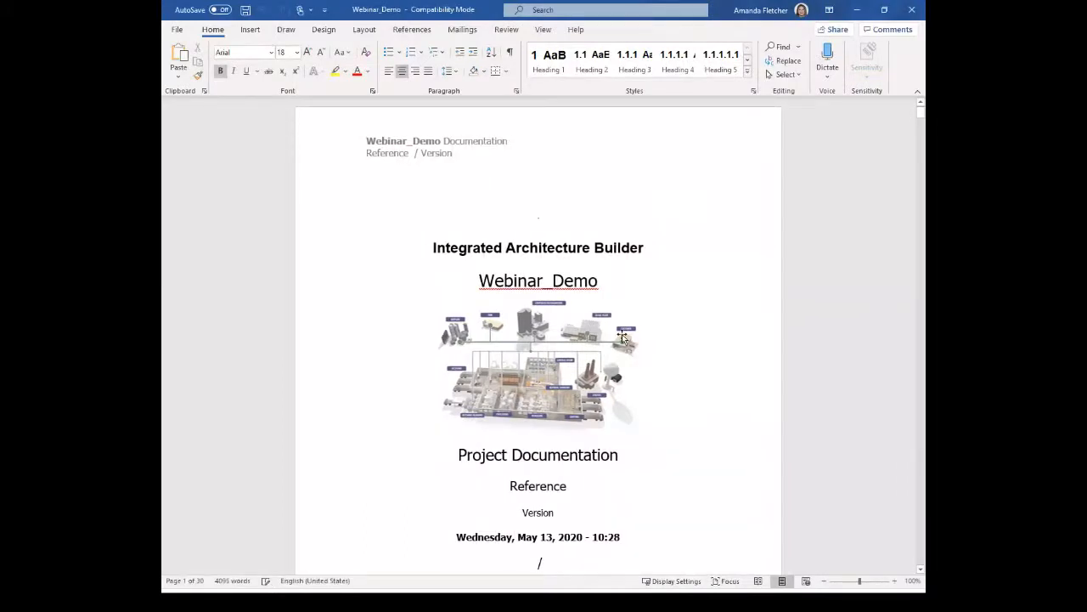
# - Review the report's title page and table of contents
pyautogui.scroll(-2, 520, 390)
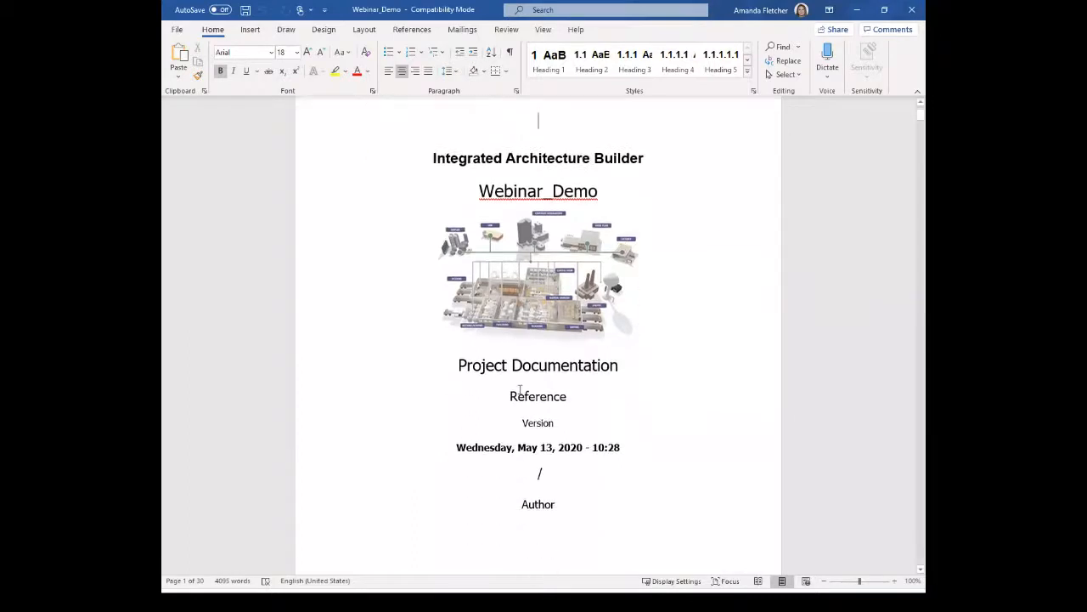
pyautogui.scroll(-1, 520, 390)
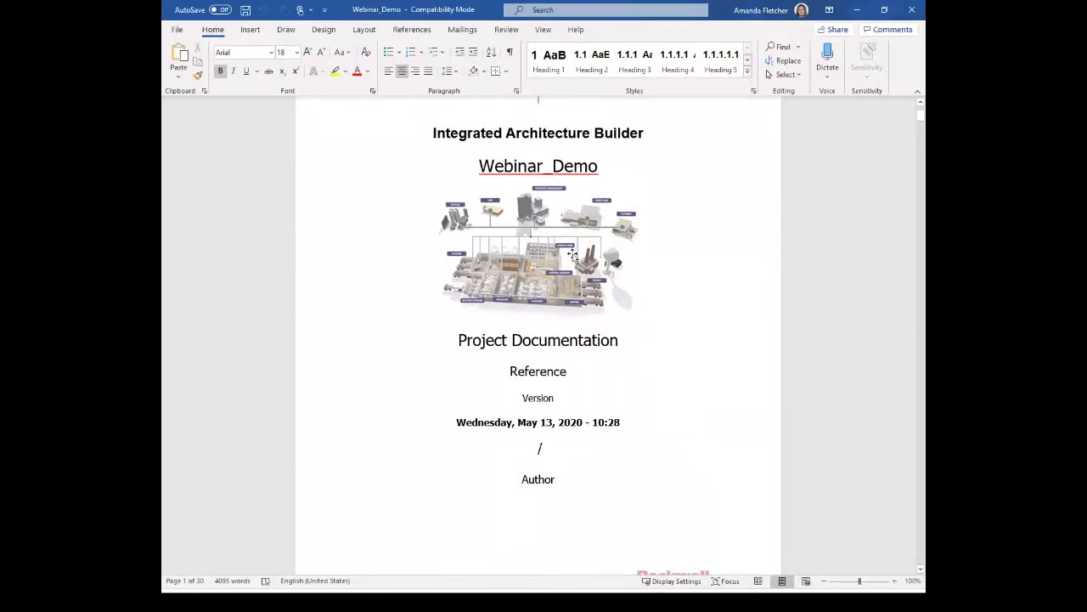
pyautogui.scroll(-3, 498, 322)
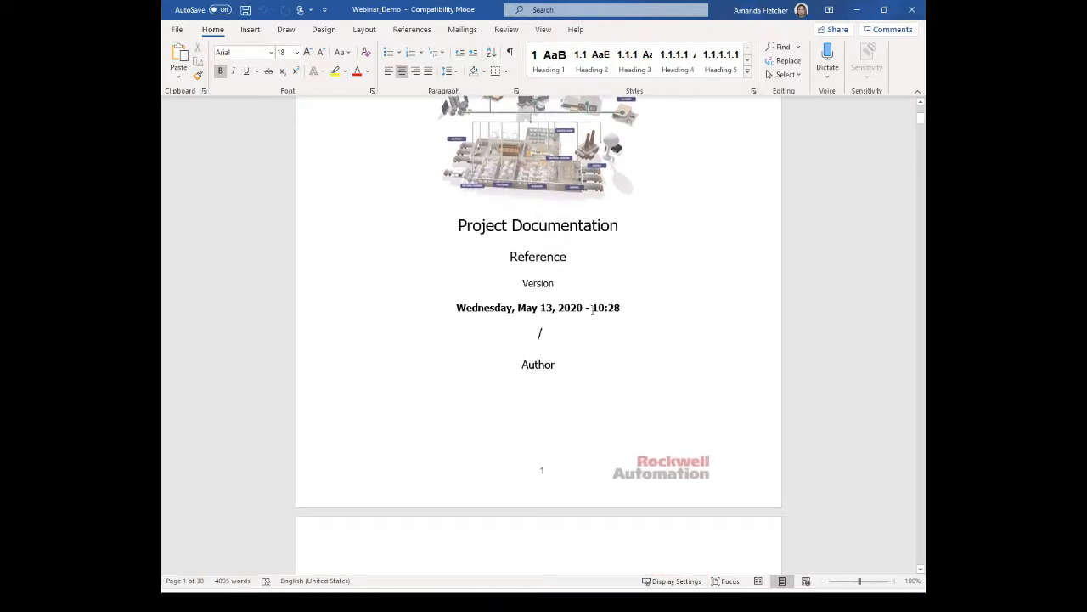
pyautogui.scroll(-2, 612, 310)
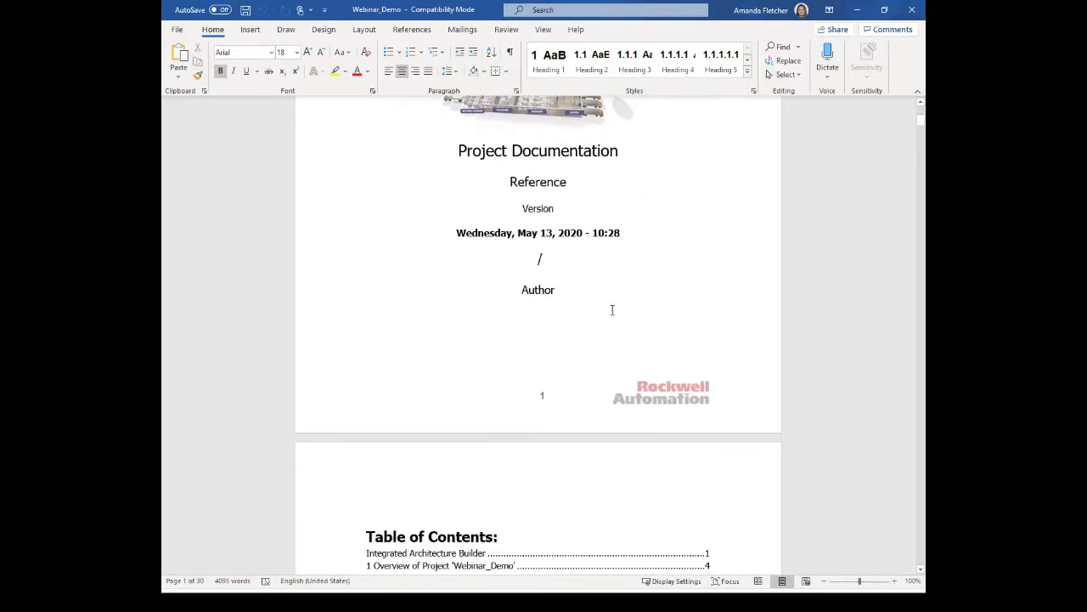
pyautogui.scroll(-13, 611, 310)
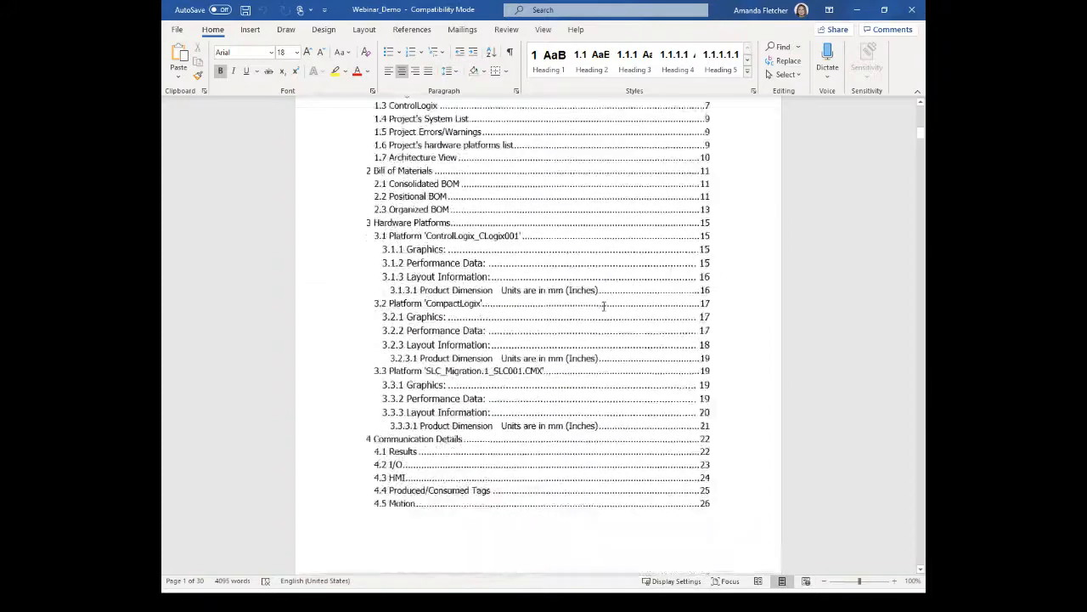
# - Skim the report's project overview, covering the IAB software information, Integrated Architecture and ControlLogix sections
pyautogui.scroll(-15, 604, 306)
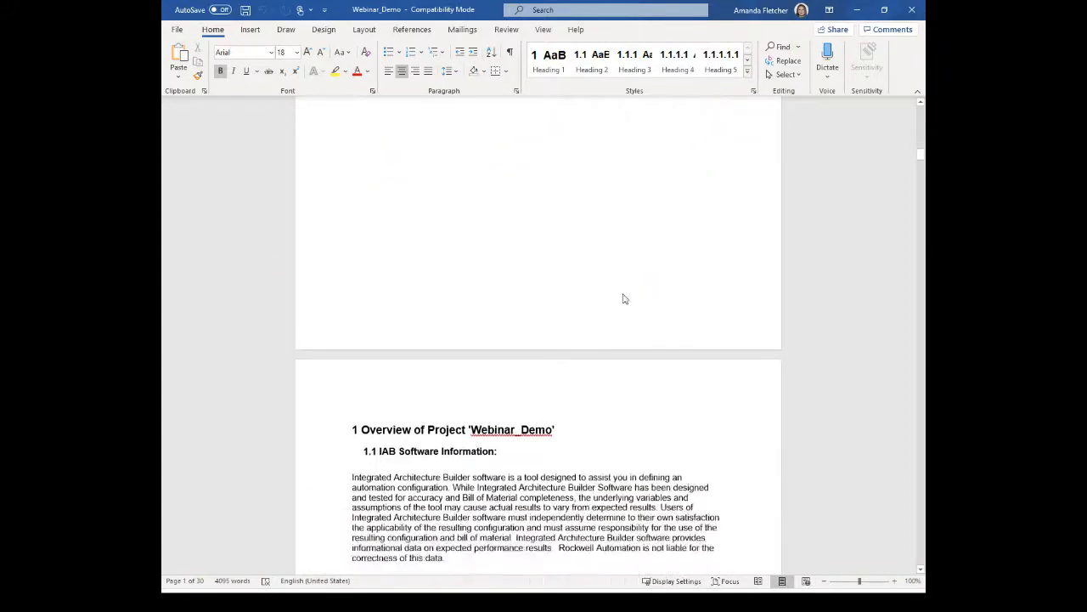
pyautogui.scroll(-3, 623, 296)
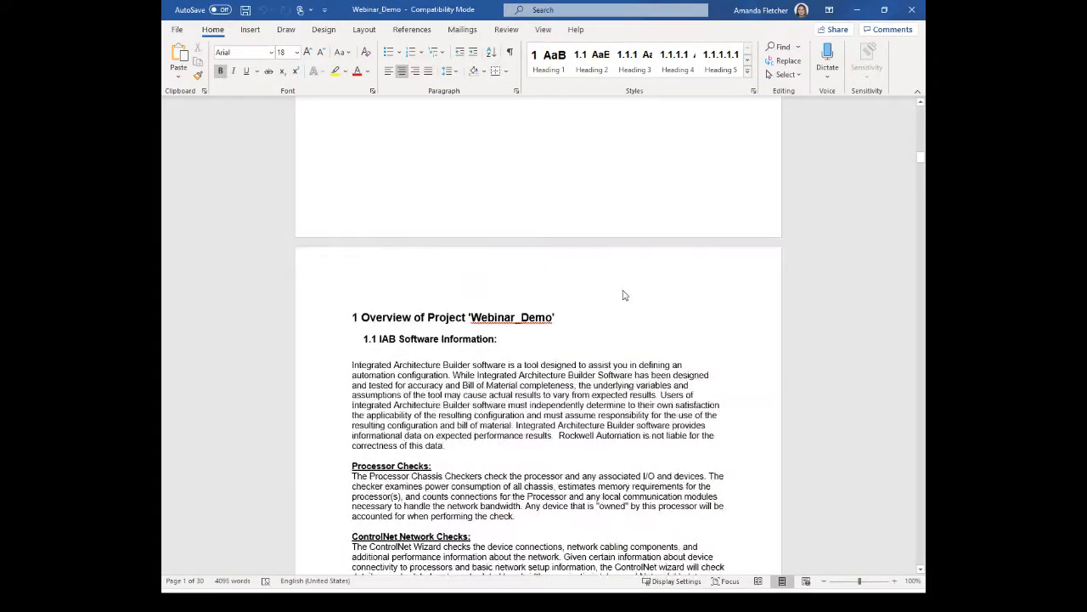
pyautogui.scroll(-4, 623, 294)
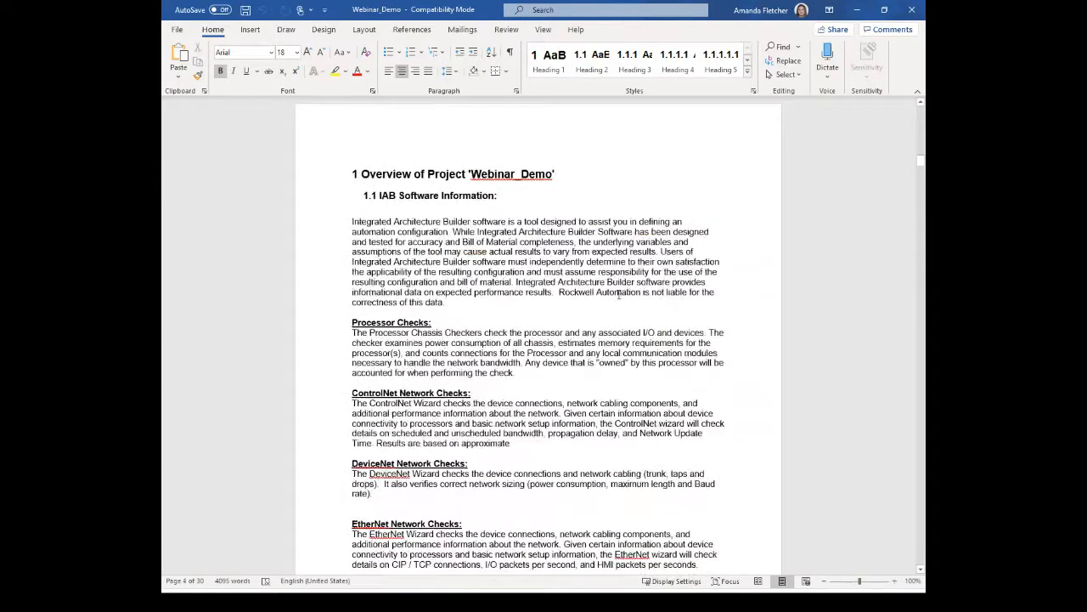
pyautogui.scroll(-11, 619, 295)
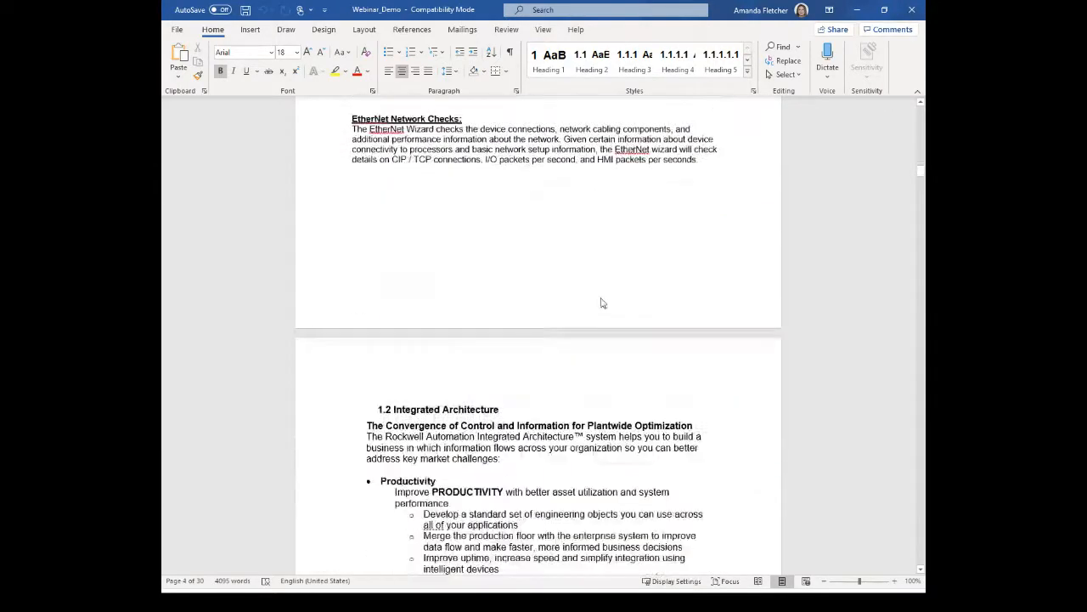
pyautogui.scroll(-1, 602, 304)
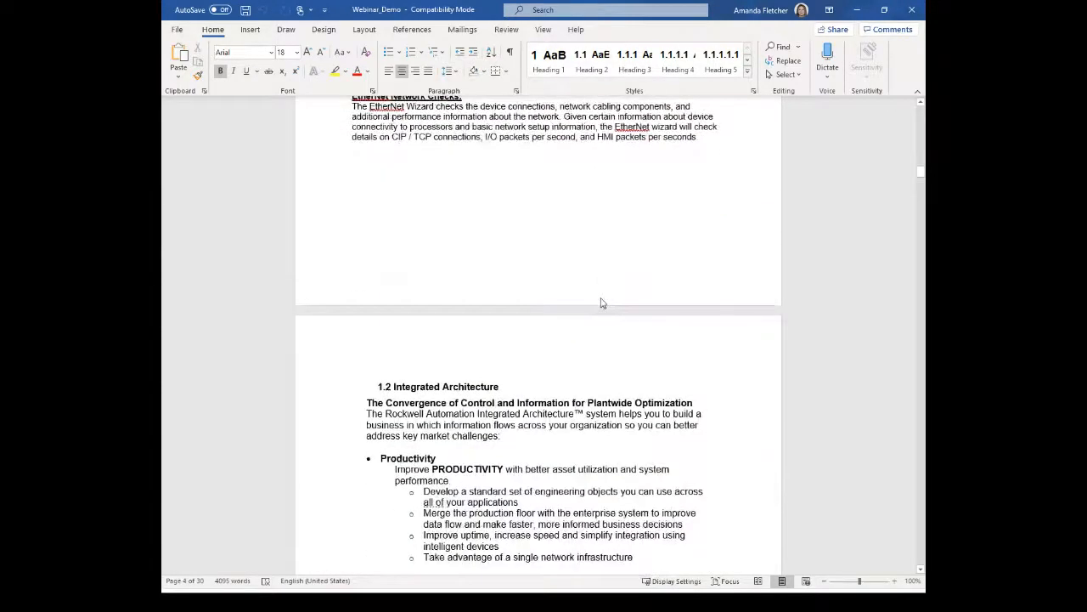
pyautogui.scroll(-15, 601, 303)
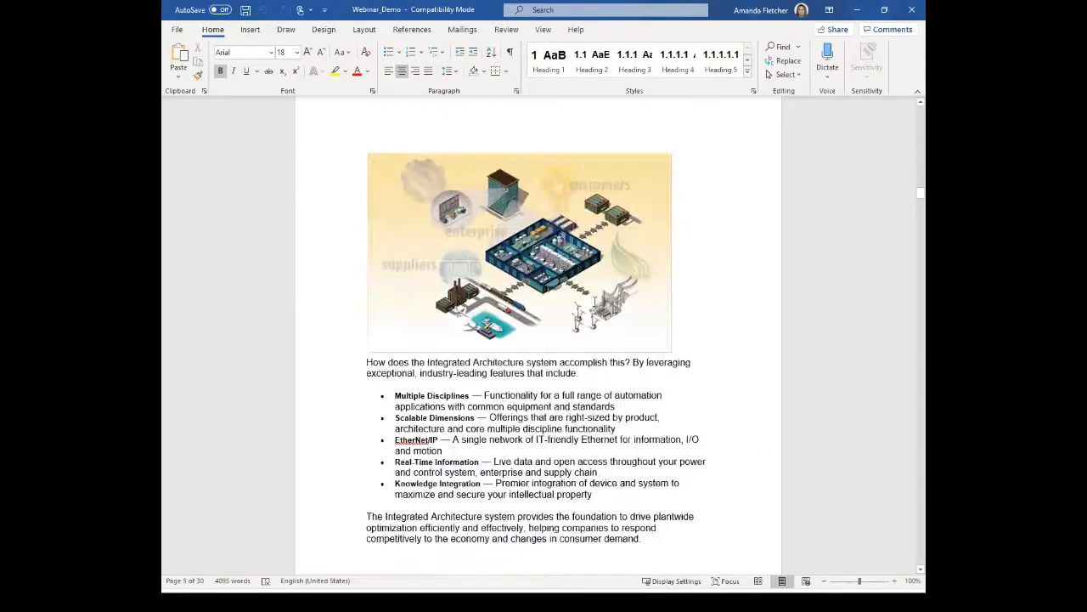
pyautogui.scroll(-10, 594, 303)
pyautogui.scroll(-12, 595, 303)
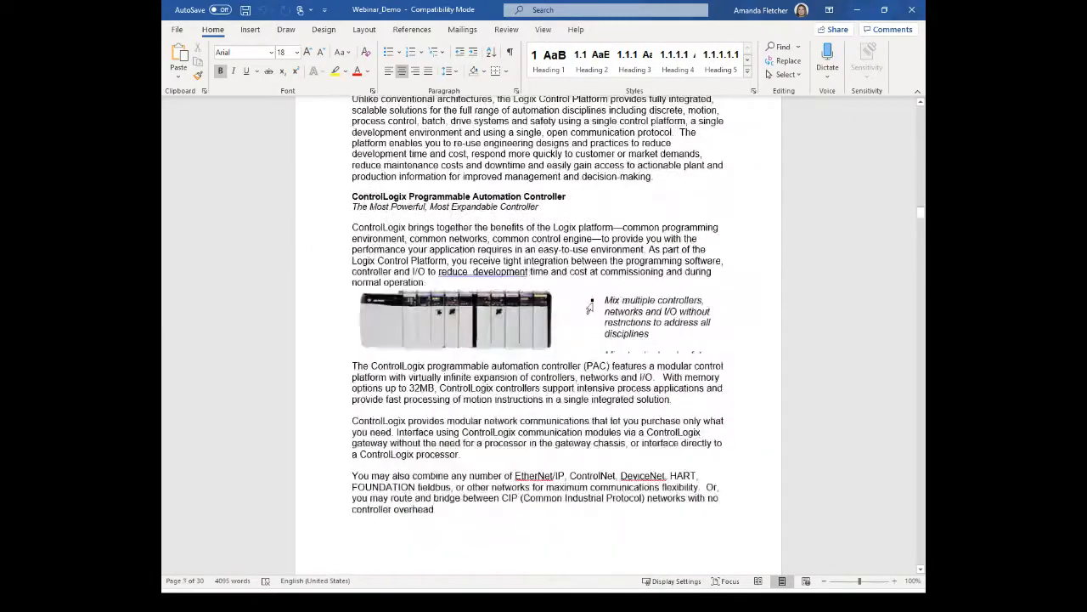
pyautogui.scroll(-8, 589, 307)
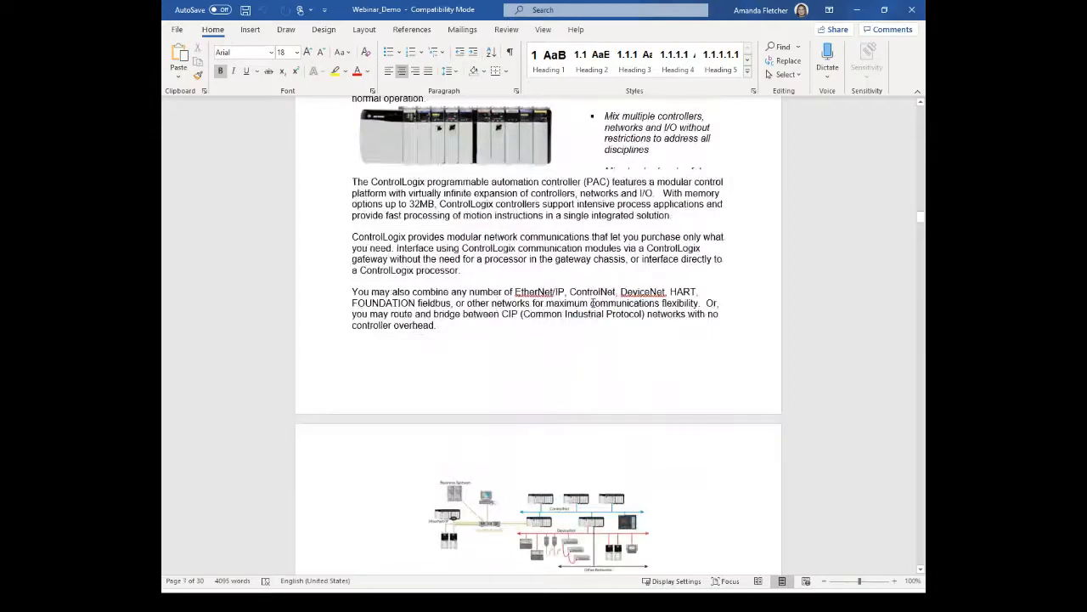
pyautogui.scroll(-12, 592, 303)
# - Examine the report's system list, project errors and warnings, hardware platforms list and architecture view
pyautogui.scroll(-20, 590, 304)
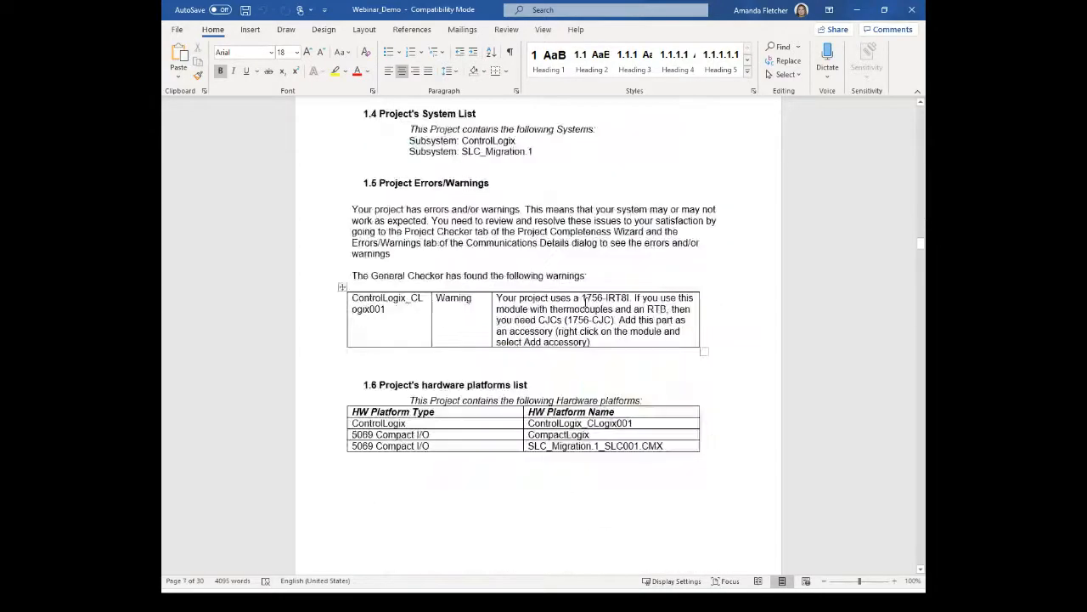
pyautogui.scroll(5, 585, 302)
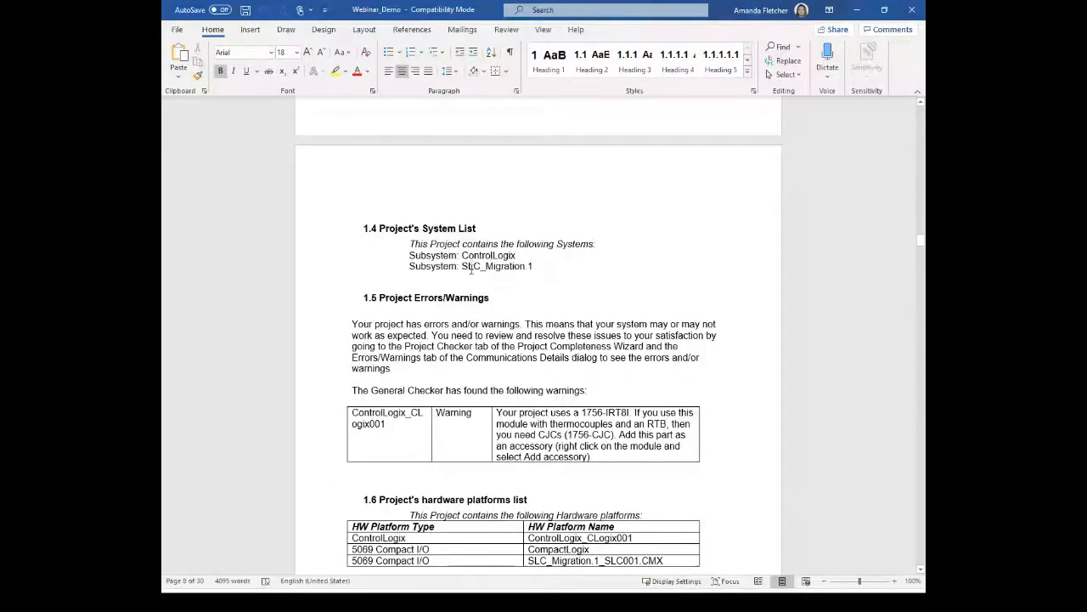
pyautogui.scroll(-4, 394, 349)
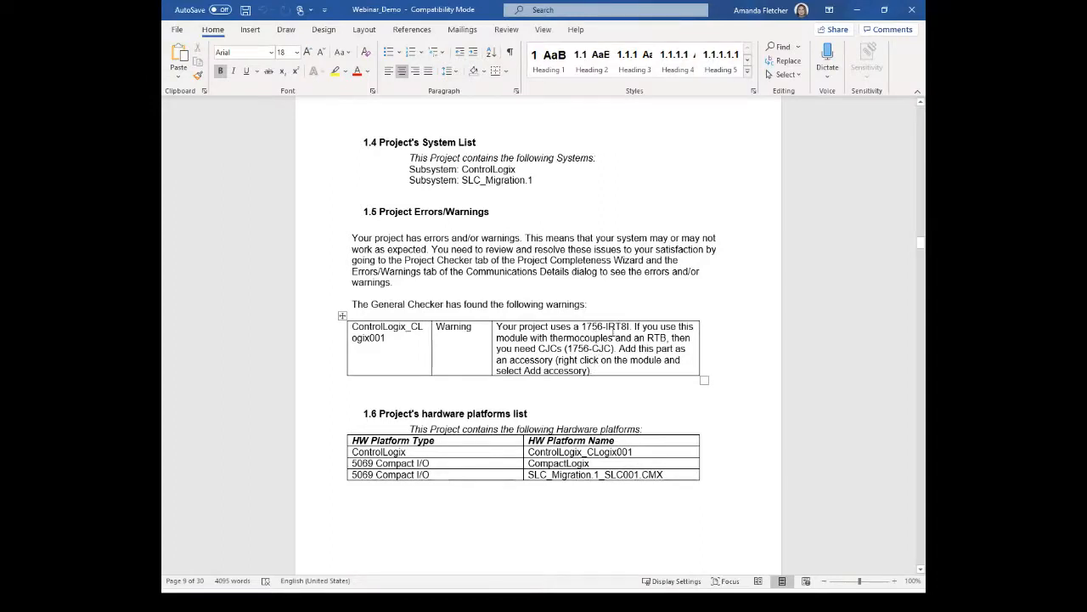
pyautogui.scroll(-4, 612, 332)
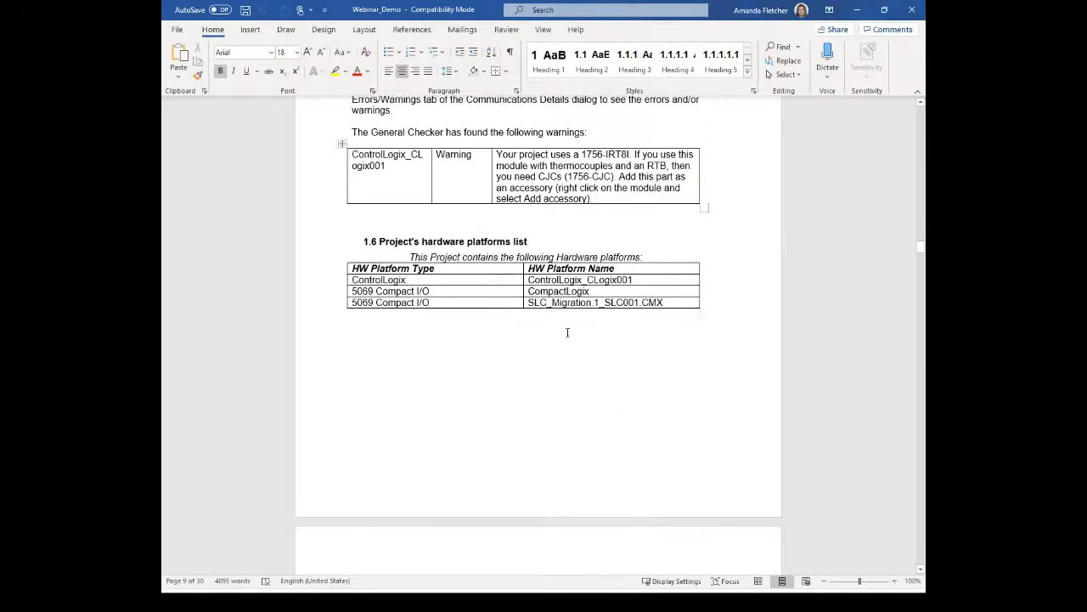
pyautogui.scroll(-10, 568, 291)
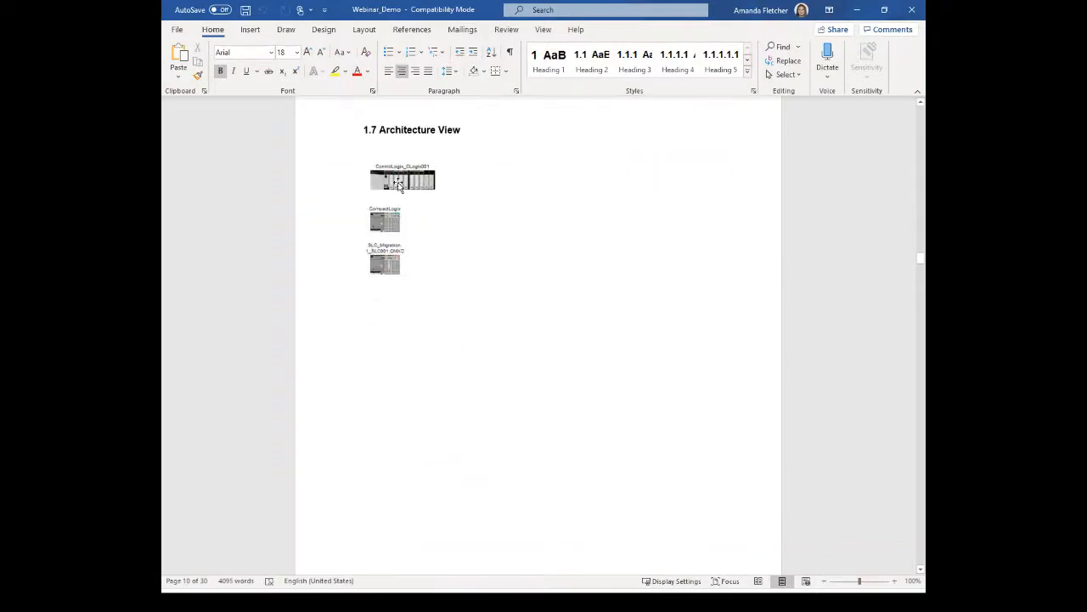
# - Review the report's Bill of Materials section, from the consolidated and positional BOMs to the end of the organized BOM
pyautogui.scroll(-4, 486, 281)
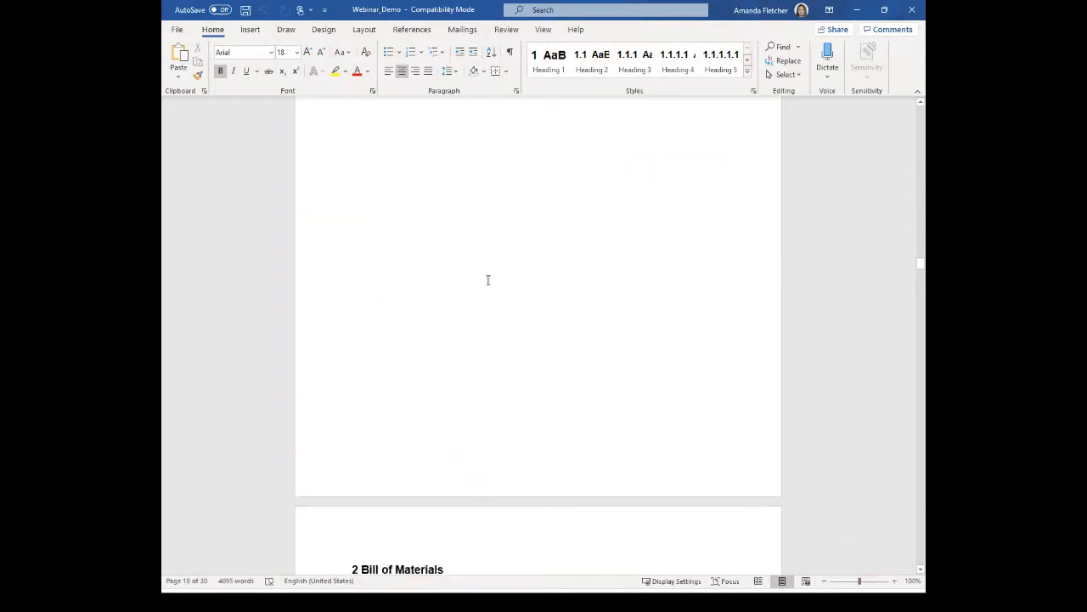
pyautogui.scroll(-8, 488, 280)
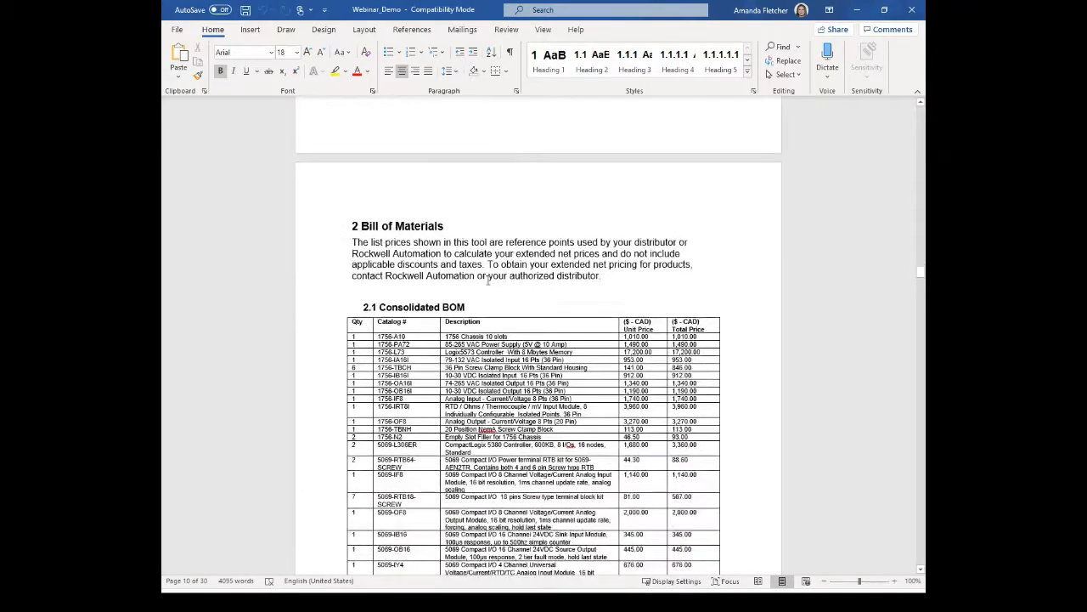
pyautogui.scroll(-3, 488, 281)
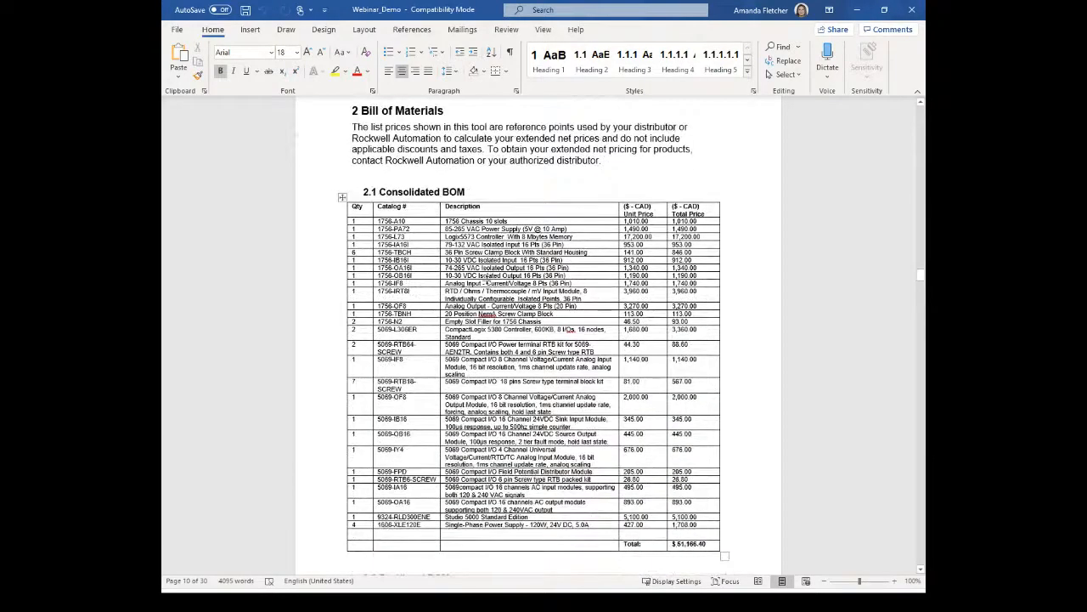
pyautogui.scroll(-10, 490, 280)
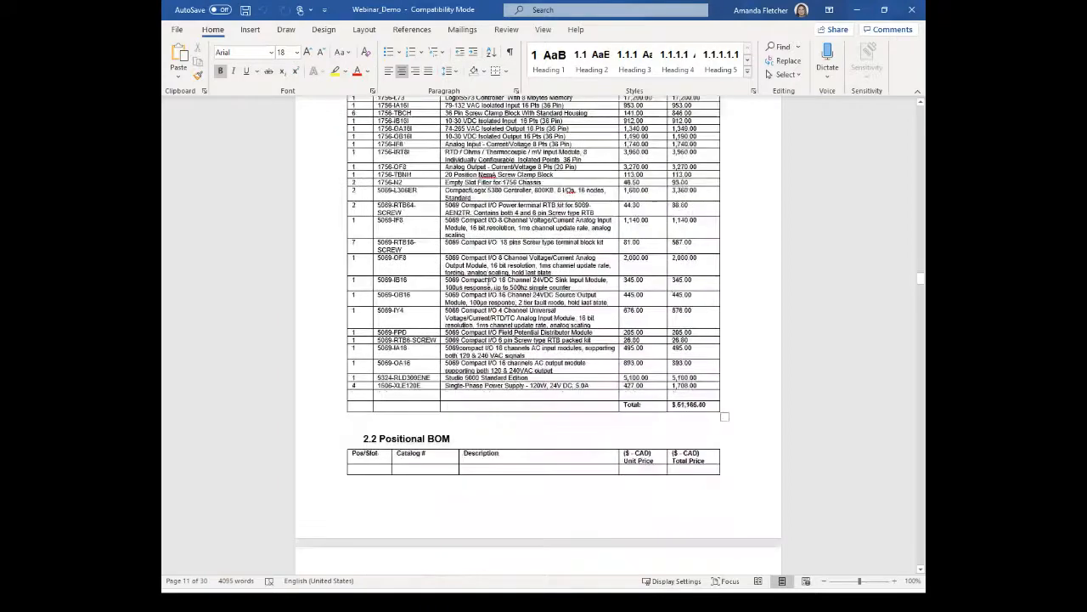
pyautogui.scroll(-9, 491, 280)
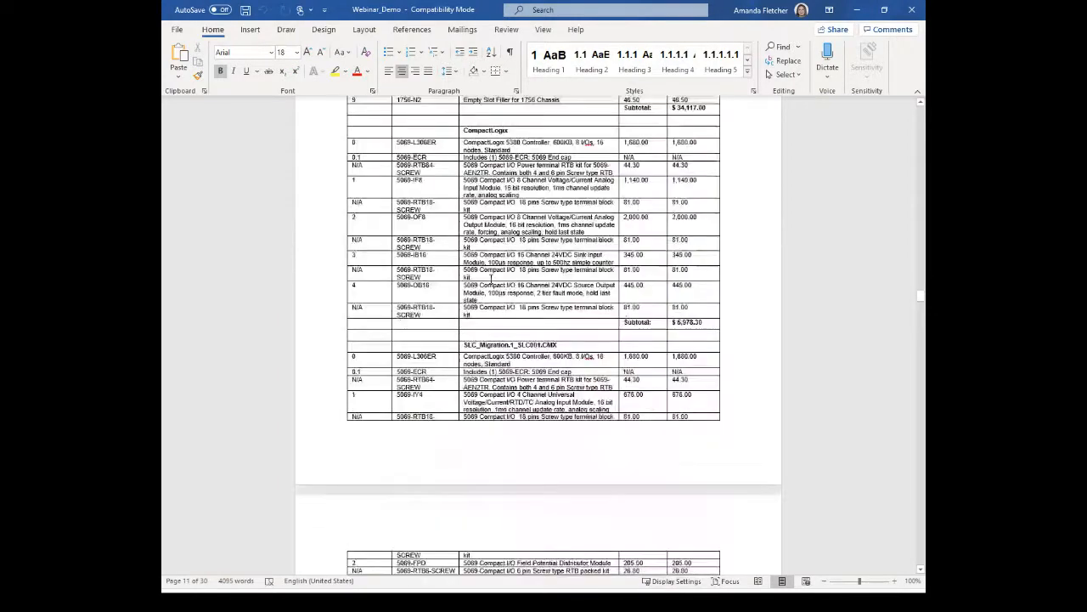
pyautogui.scroll(-12, 490, 279)
pyautogui.scroll(-20, 486, 274)
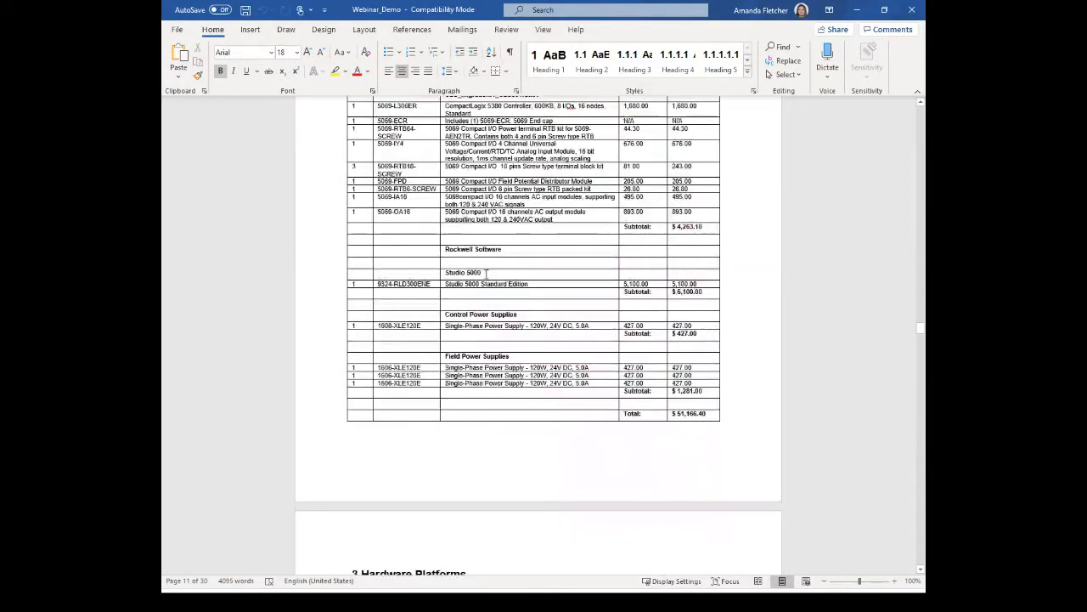
# - Examine the ControlLogix platform's performance data, power information, chassis dimensions and slot layout in the report
pyautogui.scroll(-5, 484, 276)
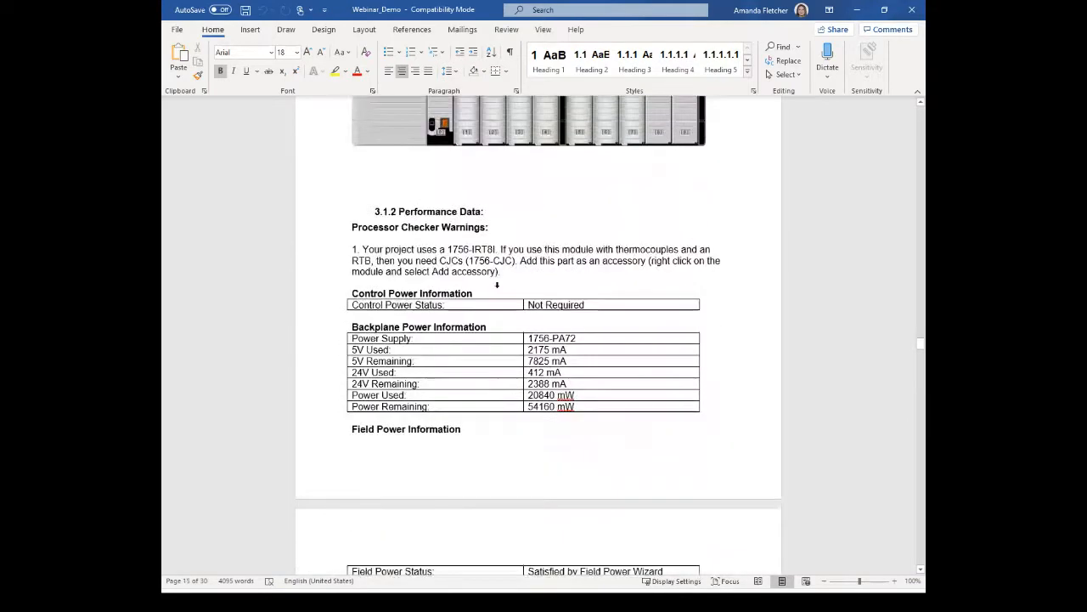
pyautogui.scroll(-3, 535, 265)
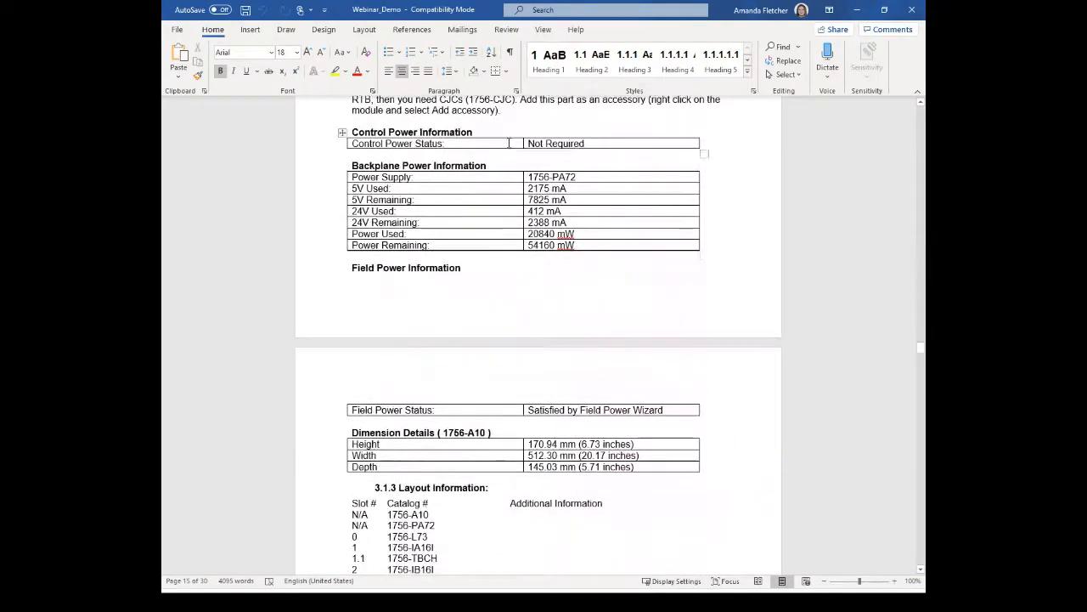
pyautogui.scroll(-3, 521, 176)
pyautogui.scroll(-1, 522, 177)
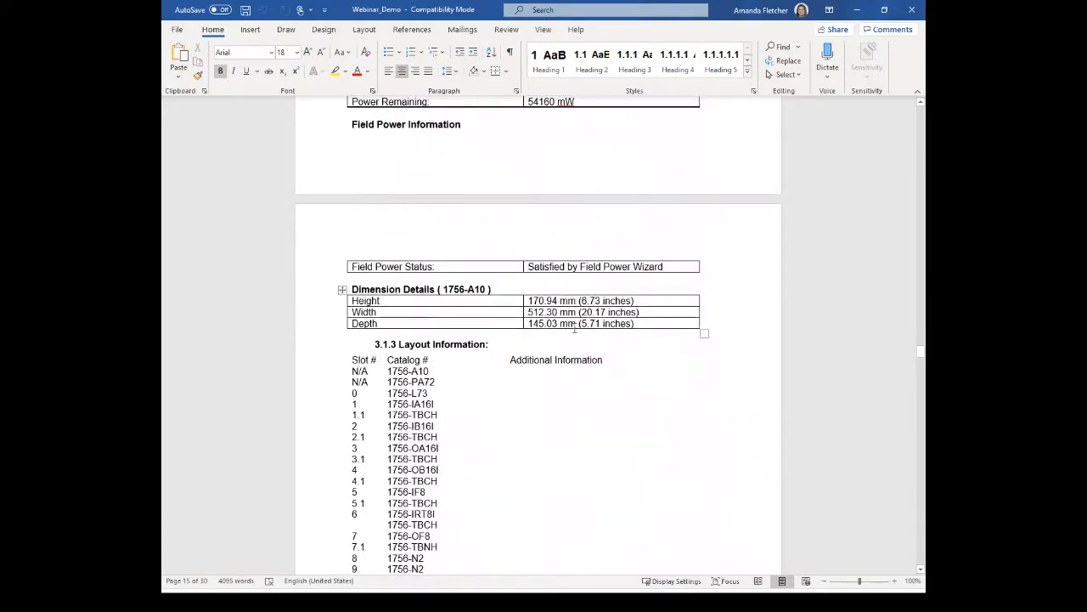
pyautogui.scroll(-2, 575, 329)
pyautogui.scroll(-2, 443, 364)
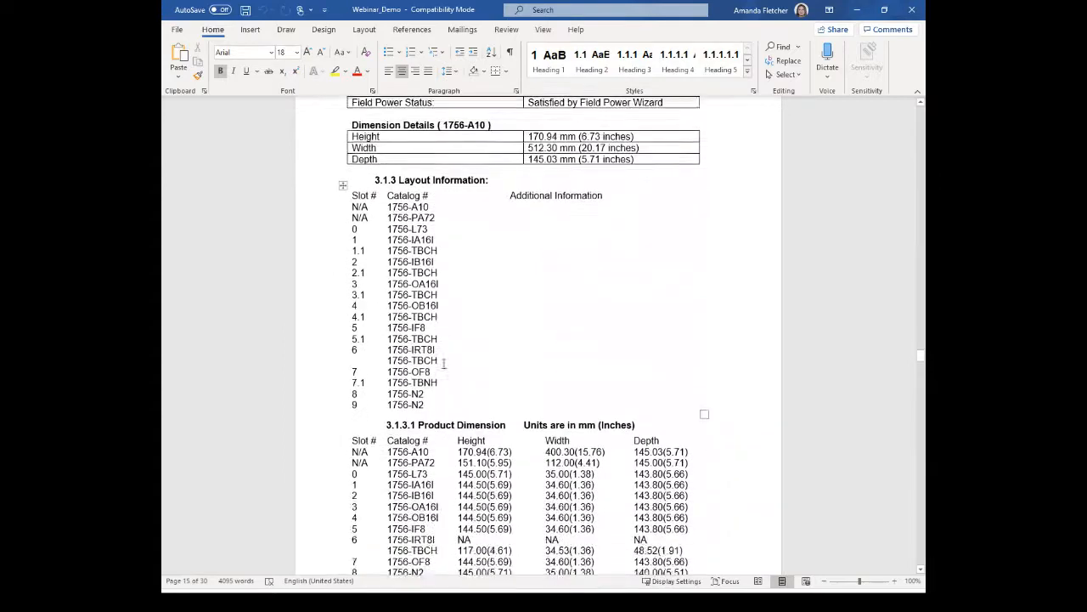
# - Examine the report's ControlLogix product dimensions and the graphics, power, layout and dimension data of the CompactLogix and SLC_Migration.1 platforms
pyautogui.scroll(-1, 443, 364)
pyautogui.scroll(-8, 443, 363)
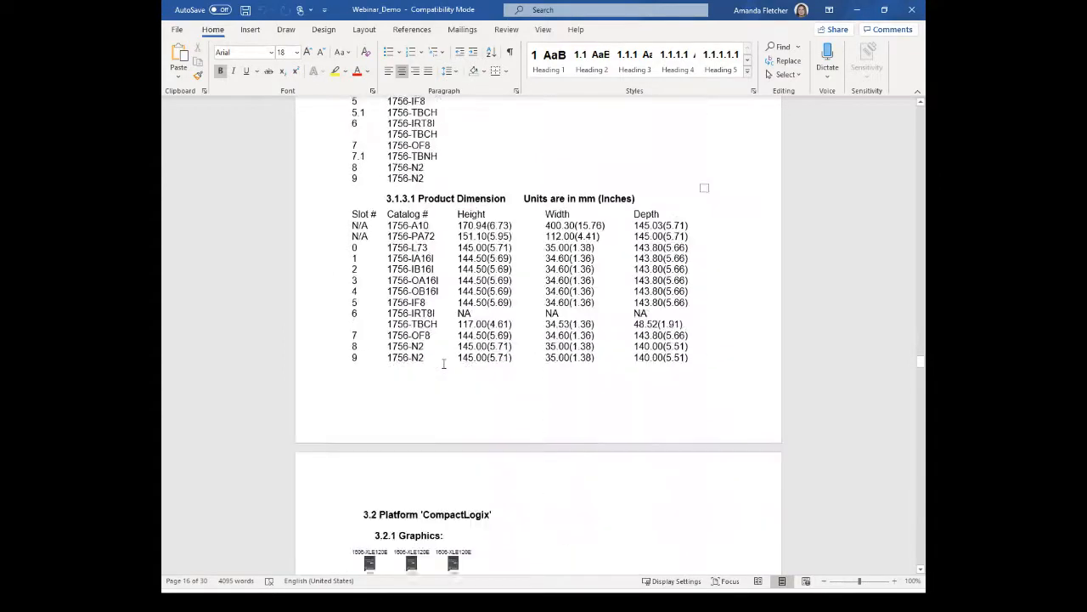
pyautogui.scroll(-5, 573, 206)
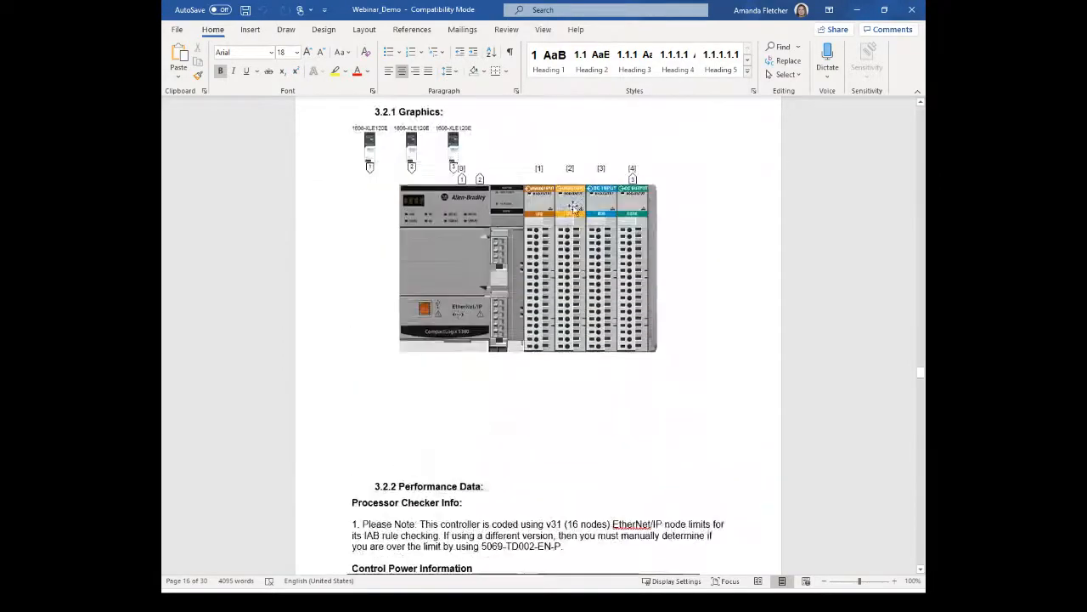
pyautogui.scroll(-11, 513, 253)
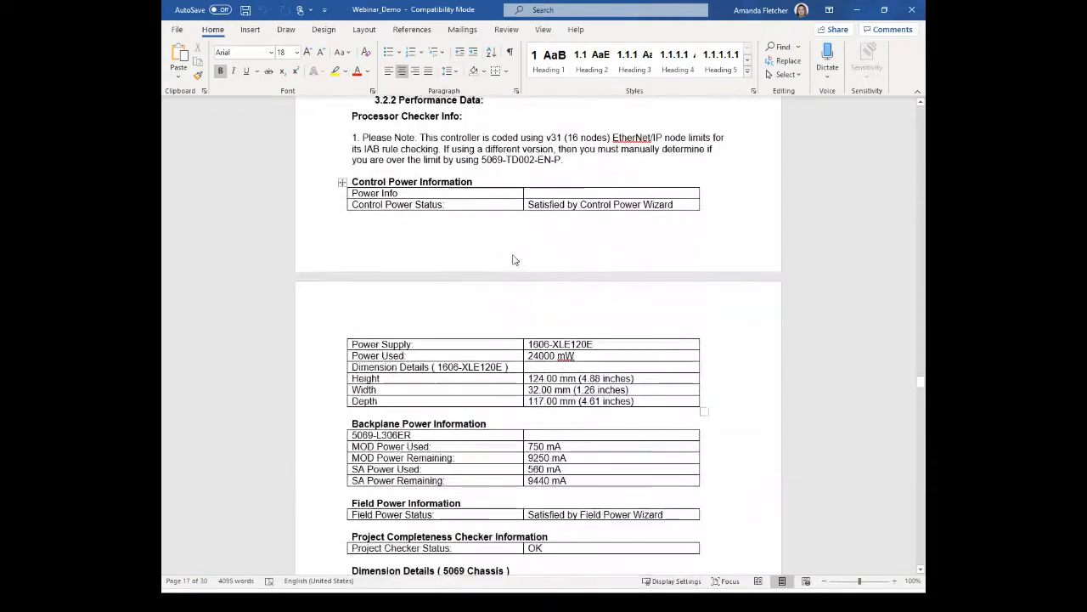
pyautogui.scroll(-7, 513, 253)
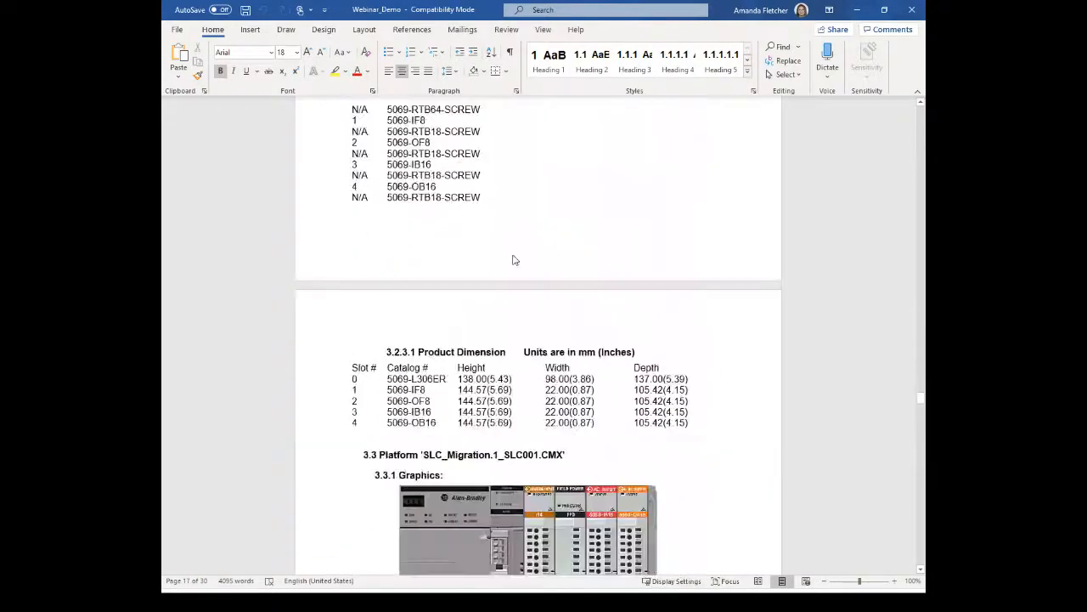
pyautogui.scroll(-20, 497, 247)
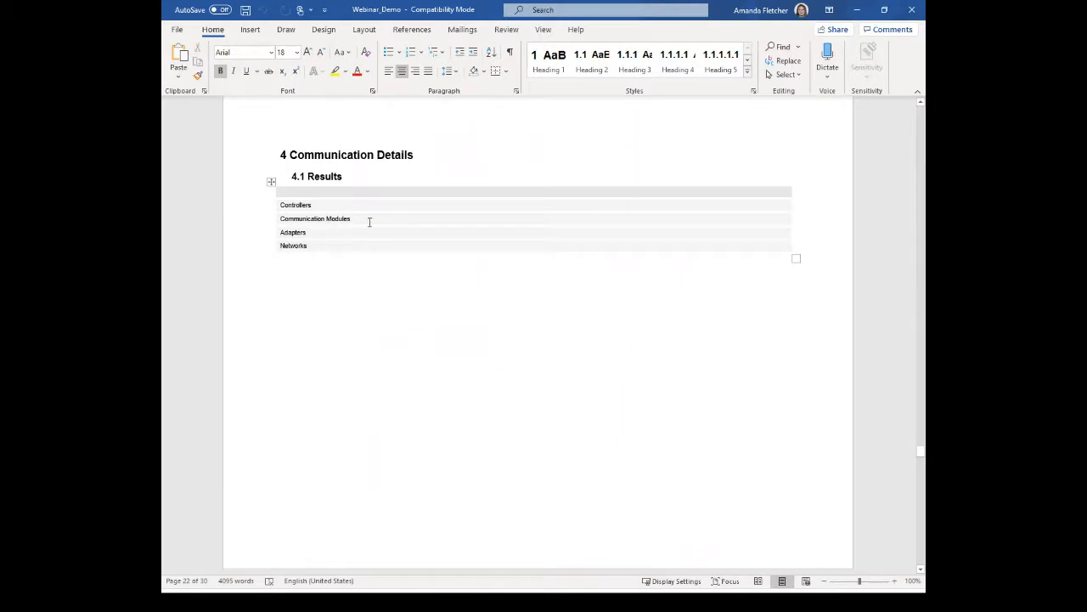
# - Skim the report's Communication Details section, covering I/O, HMI, produced/consumed tags, motion, logic and the warnings by device type
pyautogui.scroll(-10, 369, 222)
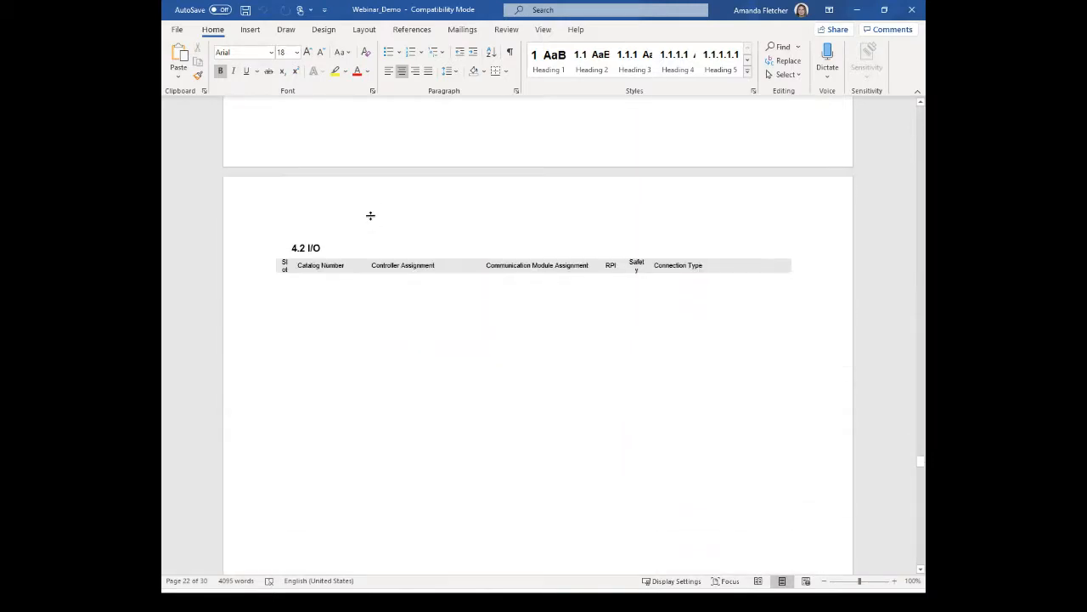
pyautogui.scroll(-10, 370, 218)
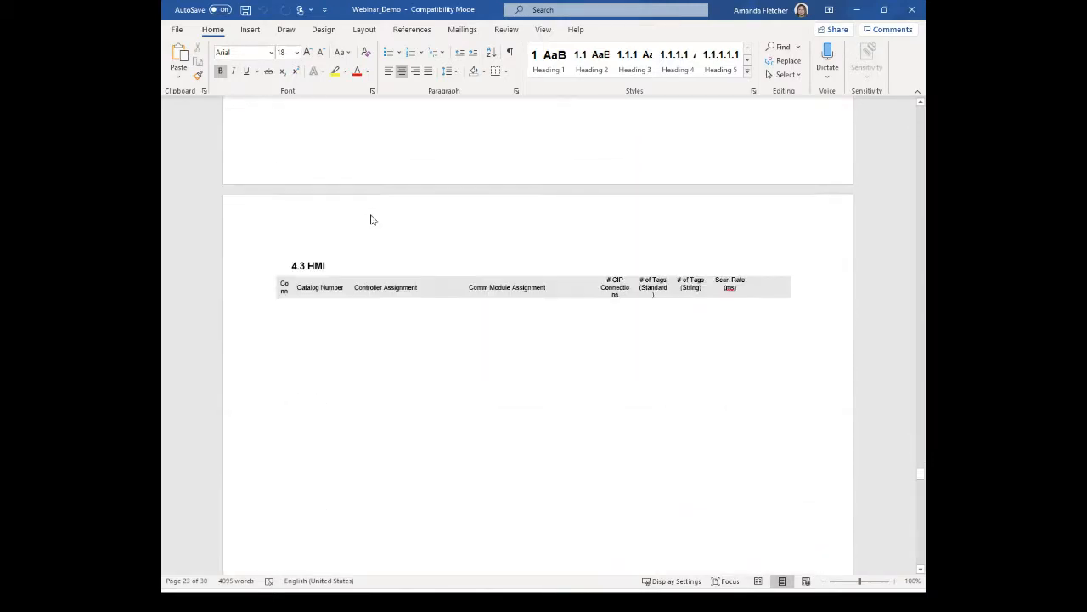
pyautogui.scroll(-10, 371, 220)
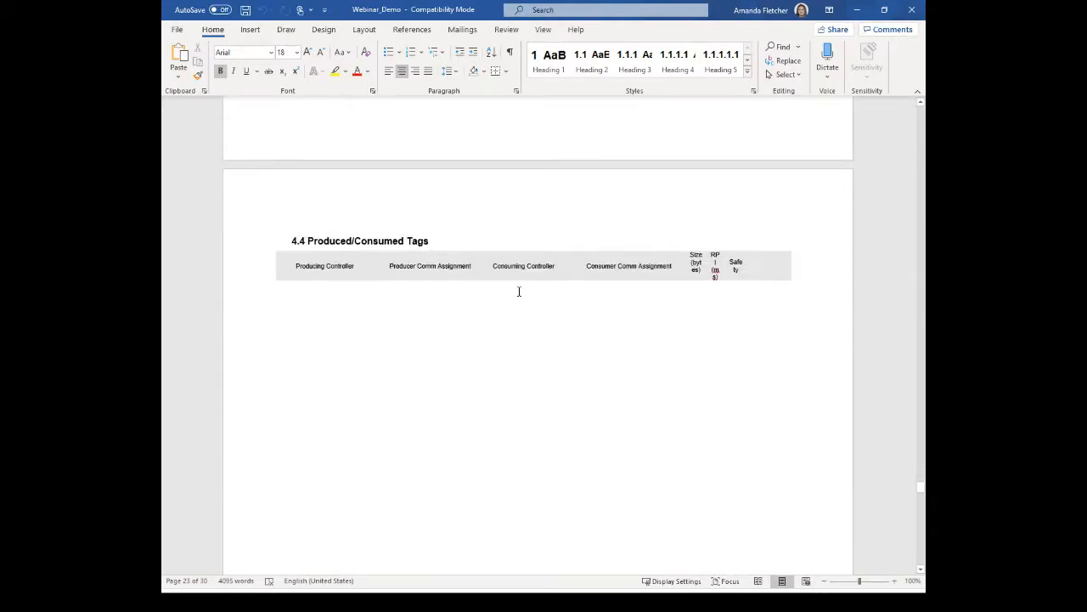
pyautogui.scroll(-10, 519, 291)
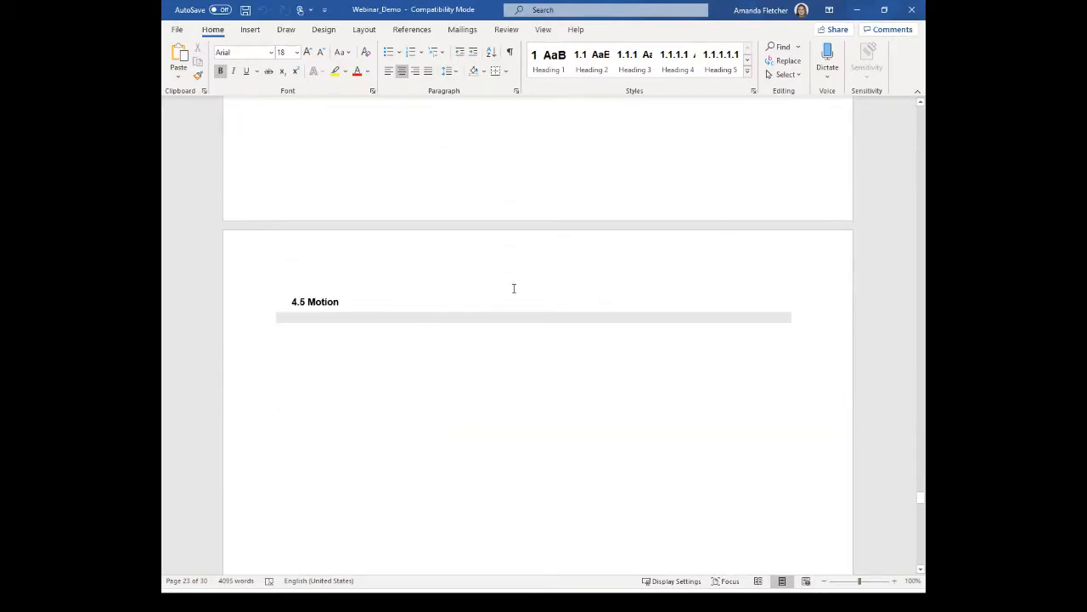
pyautogui.scroll(-10, 513, 288)
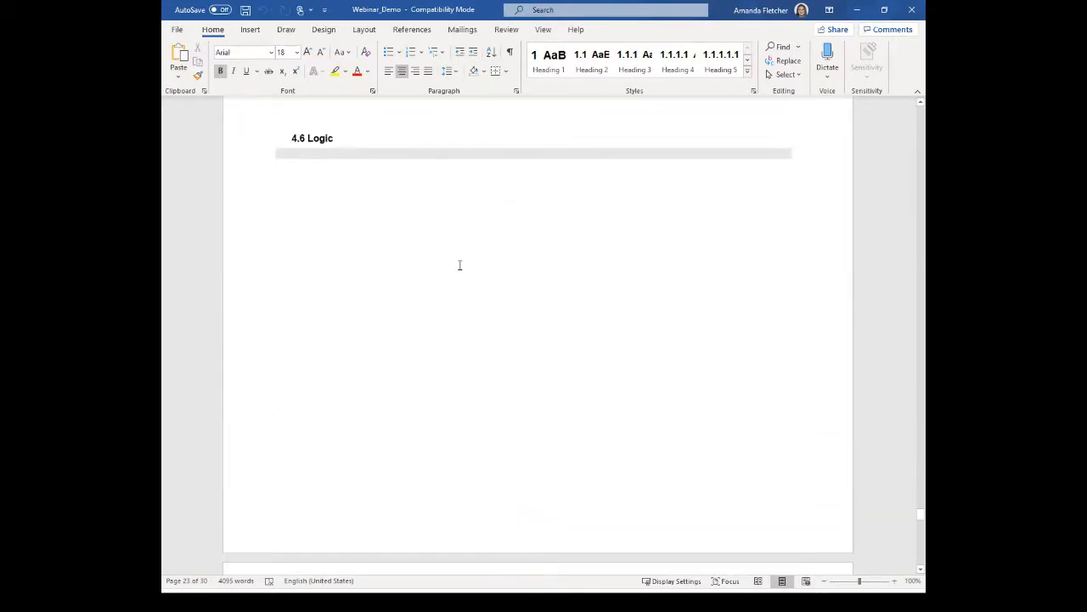
pyautogui.scroll(-10, 459, 265)
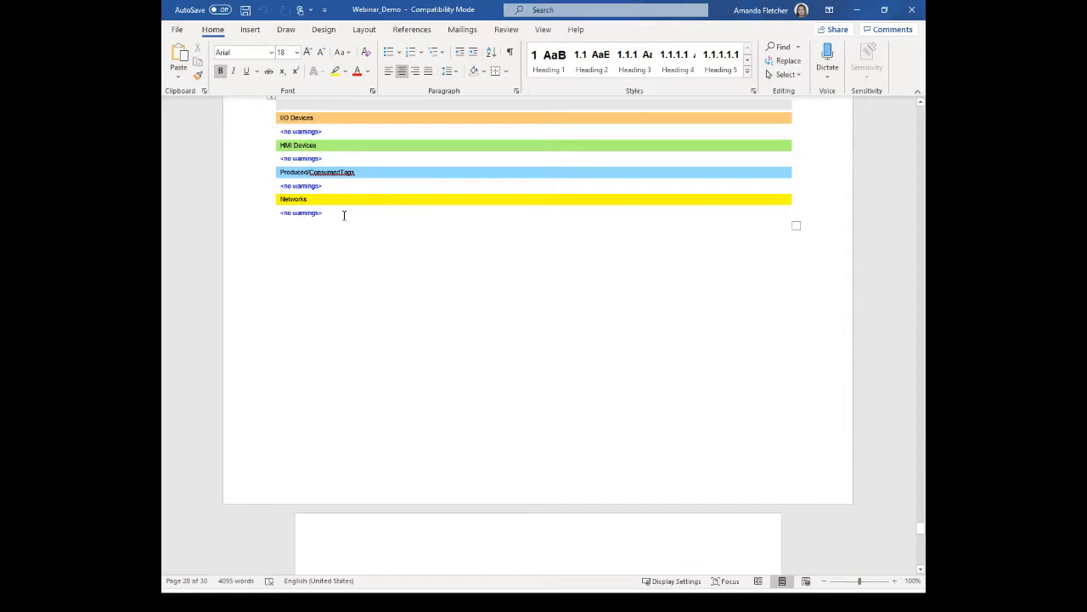
# - Examine the SLC001 table mapping 1746 modules to 5069 modules, and close the report without saving to return to Integrated Architecture Builder
pyautogui.scroll(-8, 437, 238)
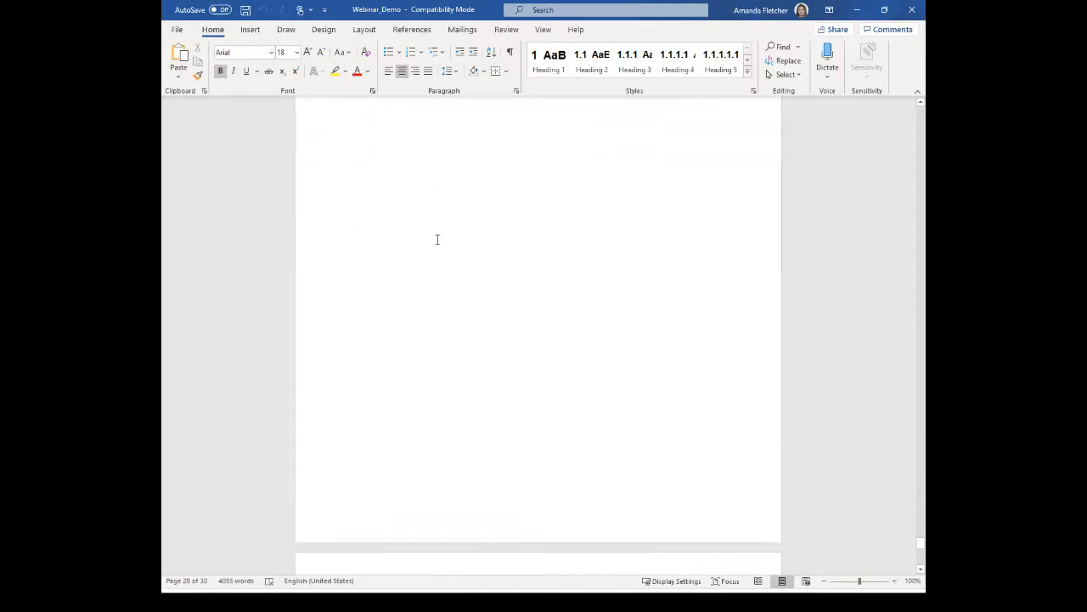
pyautogui.scroll(-8, 437, 239)
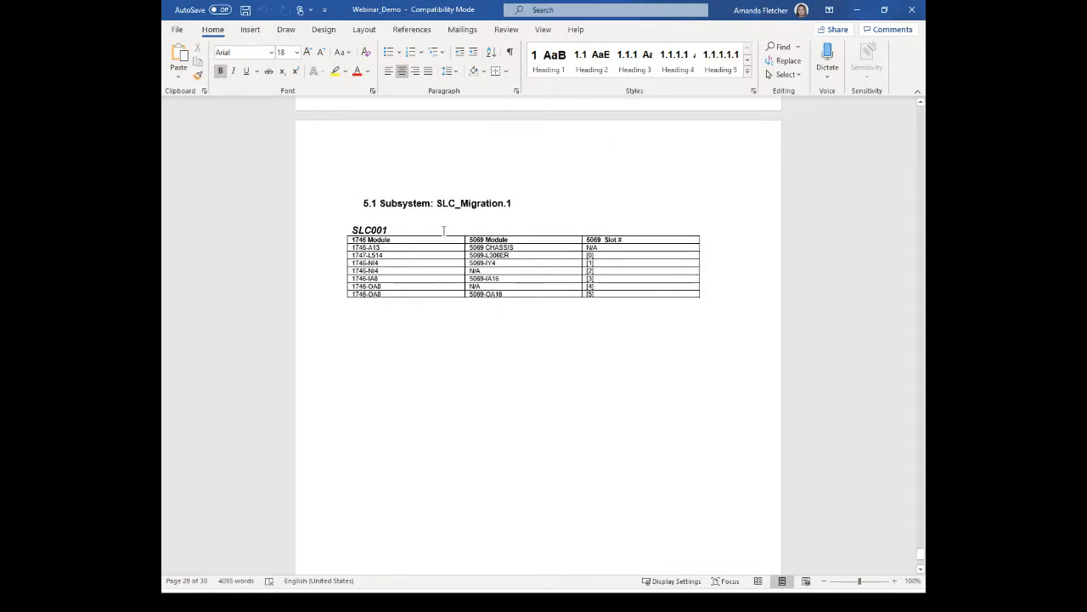
pyautogui.scroll(-4, 445, 230)
pyautogui.scroll(4, 445, 231)
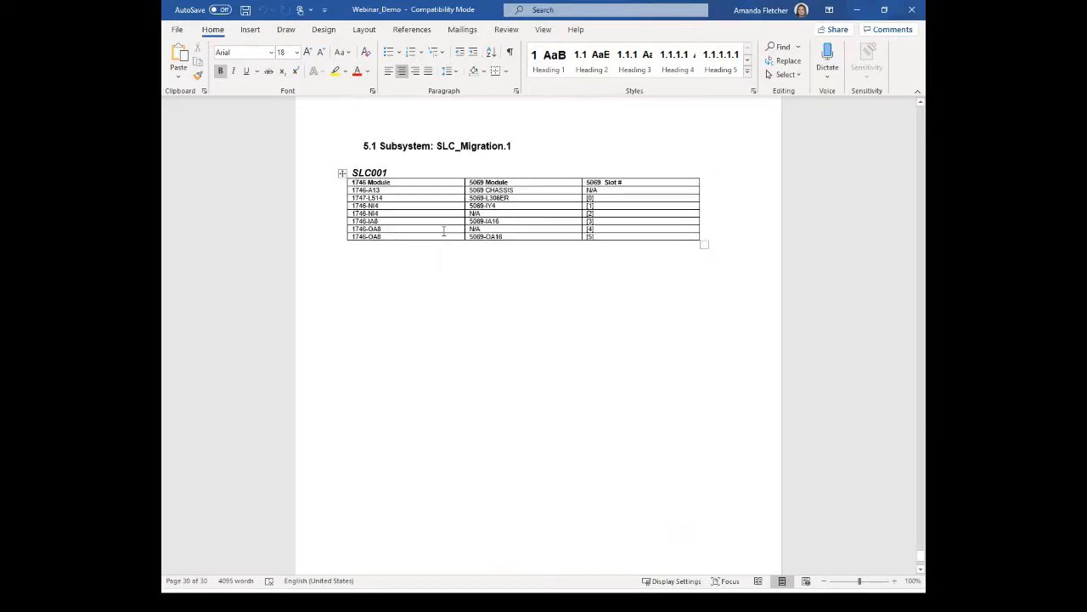
pyautogui.scroll(-1, 557, 223)
pyautogui.scroll(-3, 505, 303)
pyautogui.scroll(5, 505, 303)
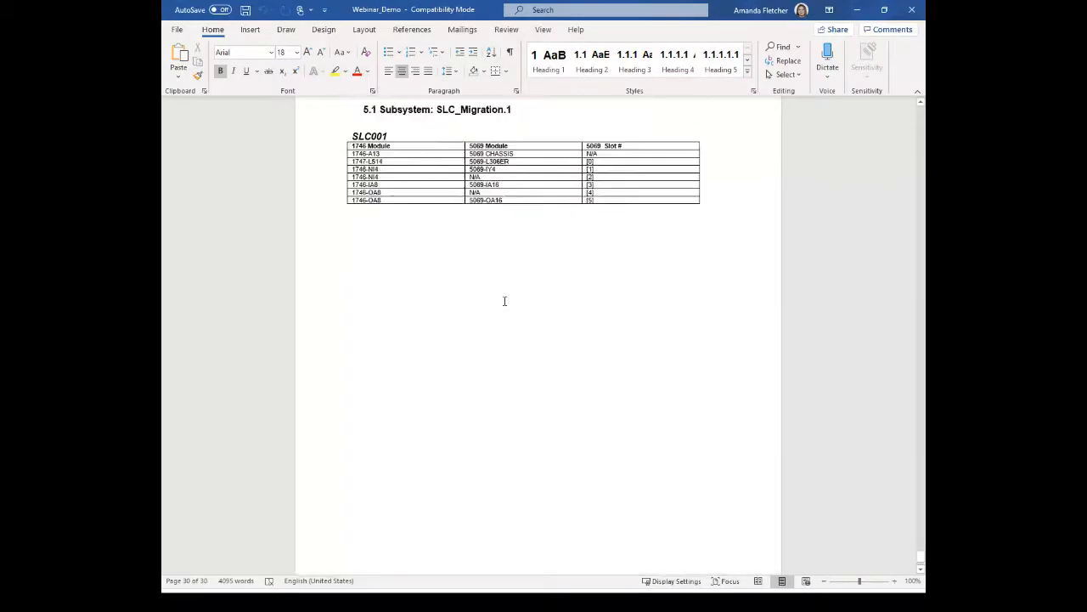
pyautogui.click(916, 15)
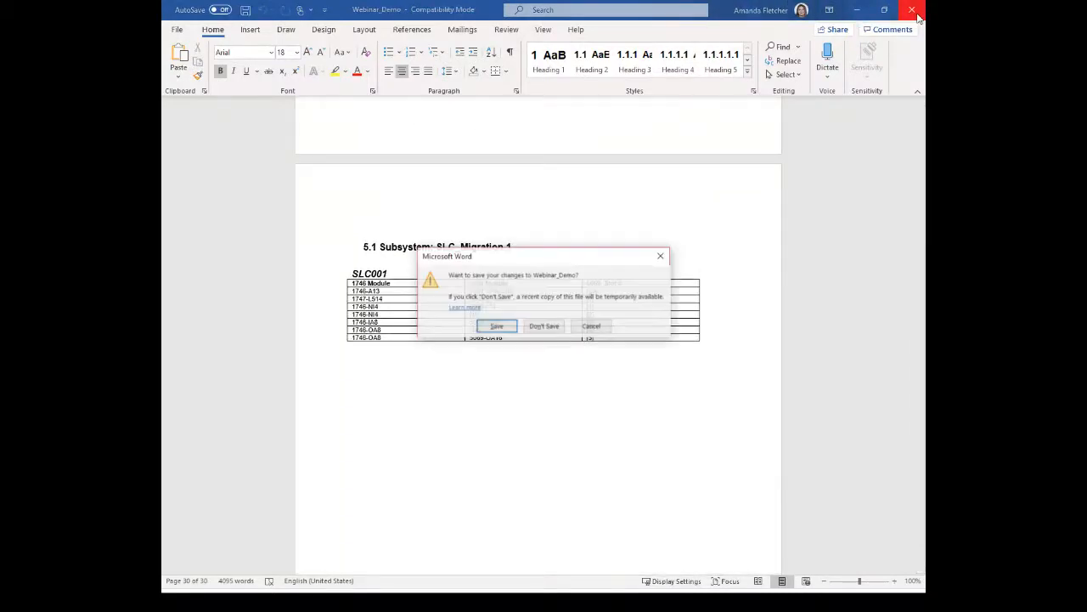
pyautogui.click(556, 331)
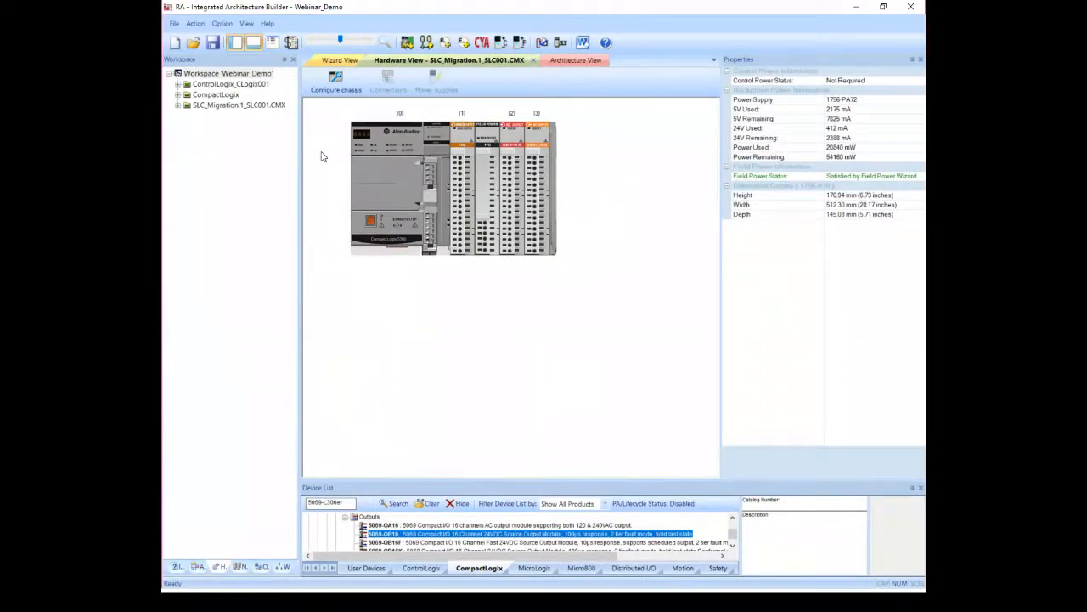
# - Duplicate the CompactLogix device in the workspace
pyautogui.click(214, 95)
pyautogui.rightClick(211, 96)
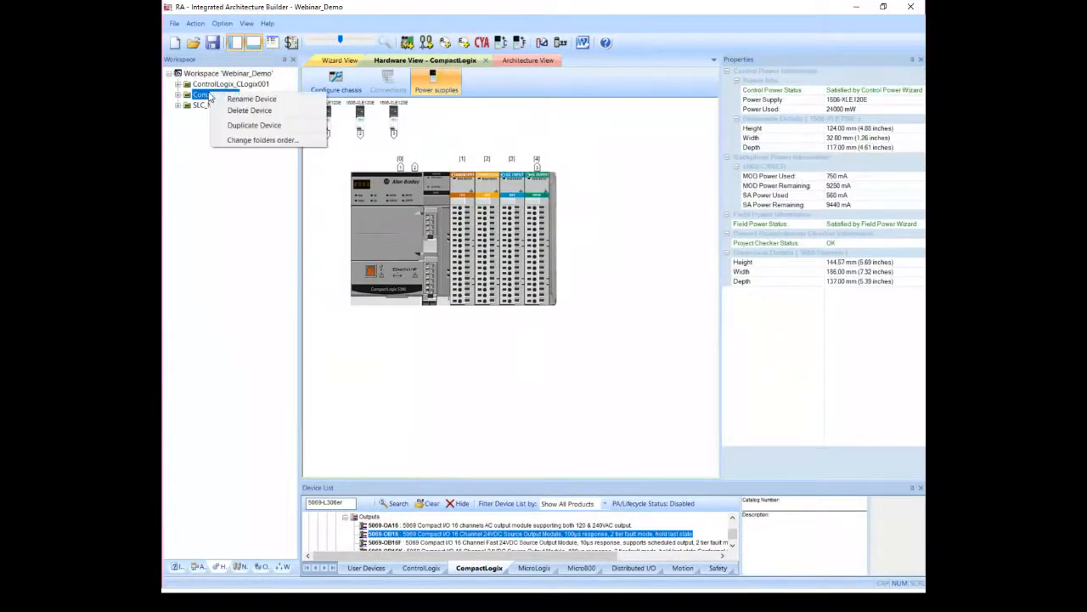
pyautogui.click(269, 126)
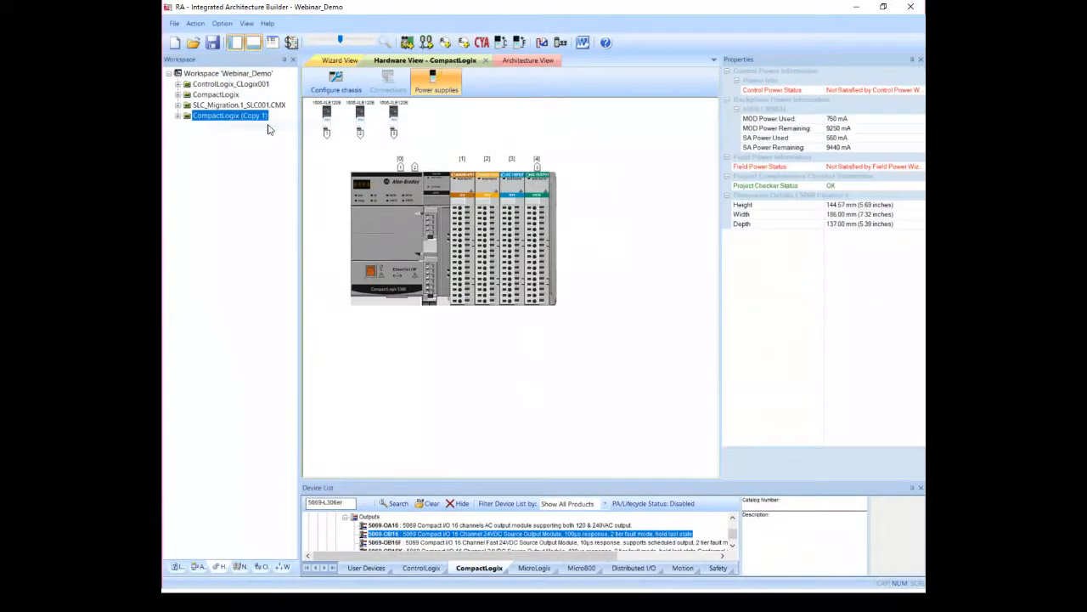
# - Rename the duplicated CompactLogix device as CompactLogix 2
pyautogui.rightClick(226, 117)
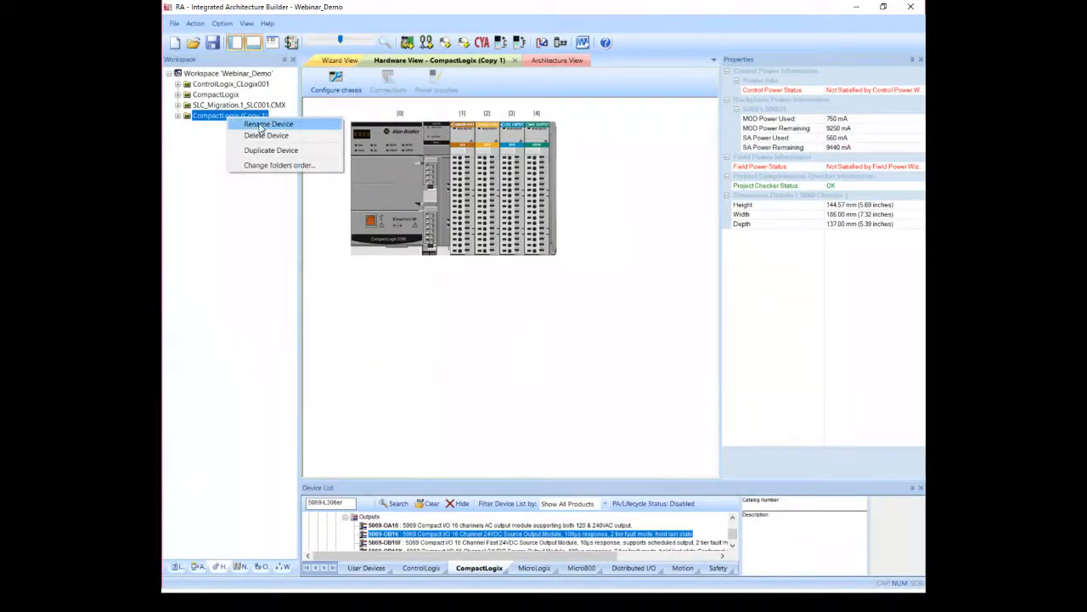
pyautogui.click(255, 124)
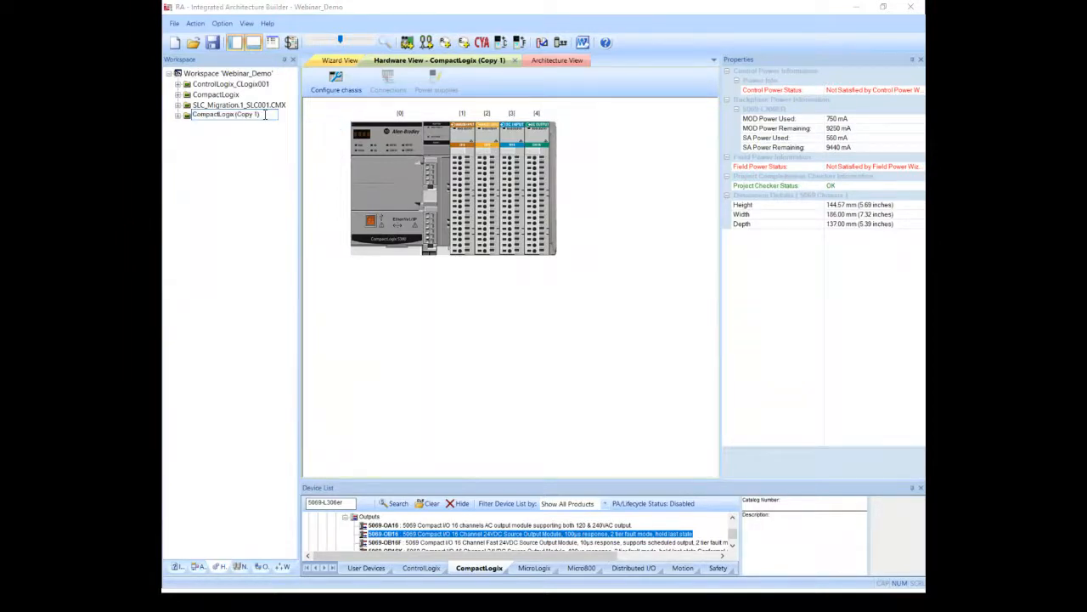
pyautogui.press('BackSpace')
pyautogui.press('BackSpace')
pyautogui.press('BackSpace')
pyautogui.press('BackSpace')
pyautogui.press('BackSpace')
pyautogui.press('BackSpace')
pyautogui.press('BackSpace')
pyautogui.press('BackSpace')
pyautogui.press('BackSpace')
pyautogui.press('Return')
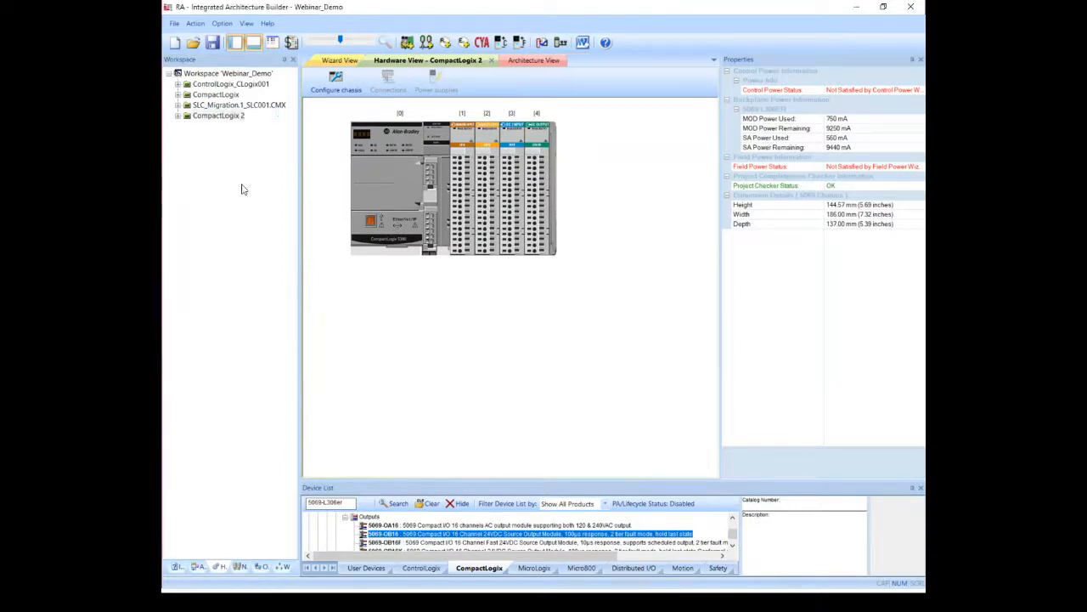
# - Delete the original CompactLogix device from the workspace and confirm the deletion
pyautogui.click(214, 94)
pyautogui.rightClick(213, 97)
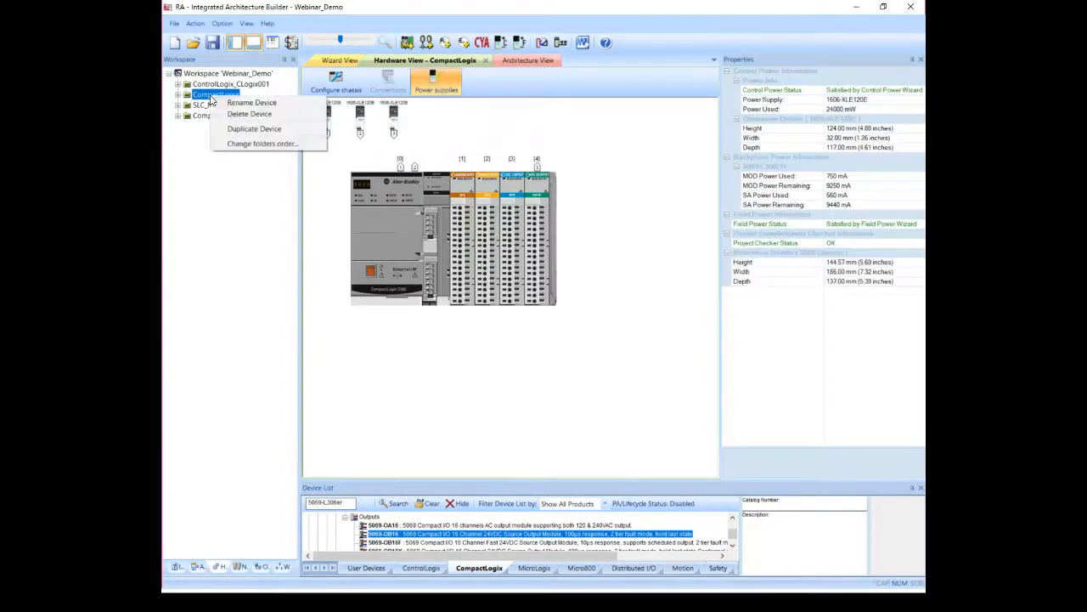
pyautogui.click(233, 115)
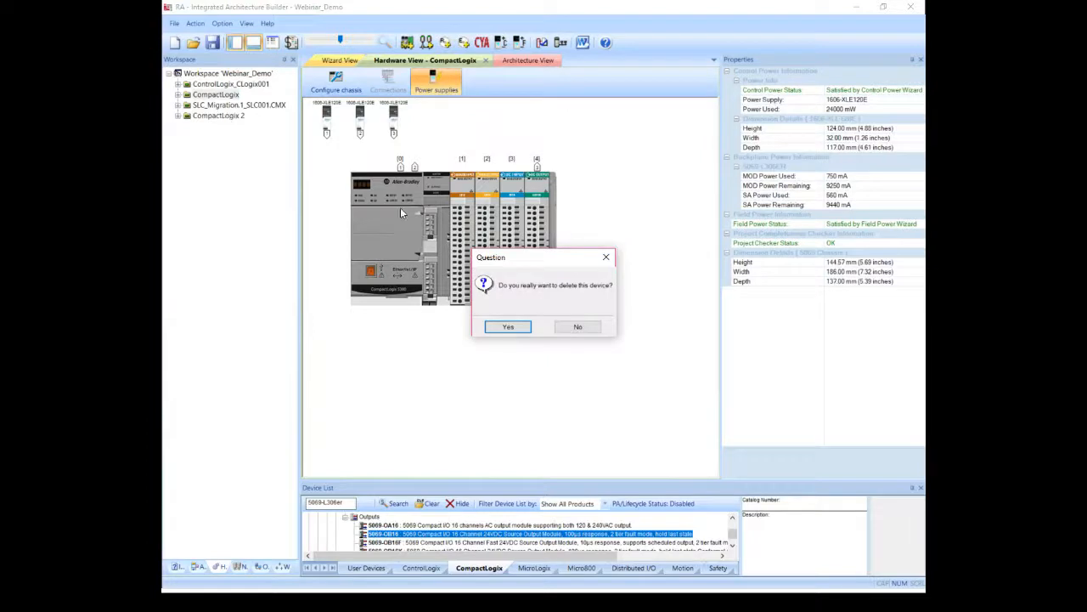
pyautogui.click(507, 328)
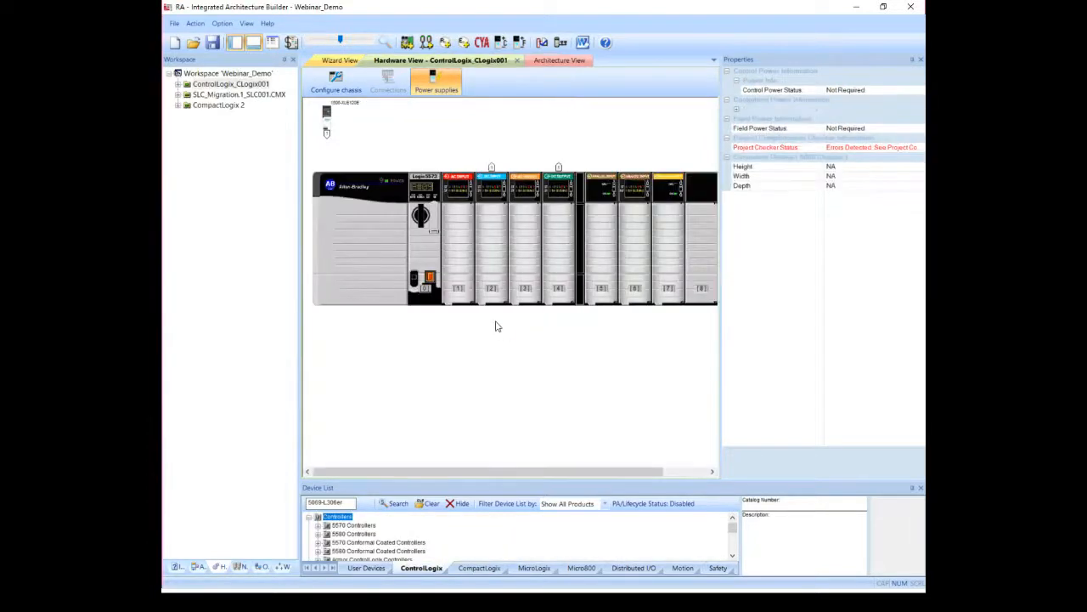
# - Display the CompactLogix 2 hardware and save the Webinar_Demo workspace under its existing name
pyautogui.click(215, 106)
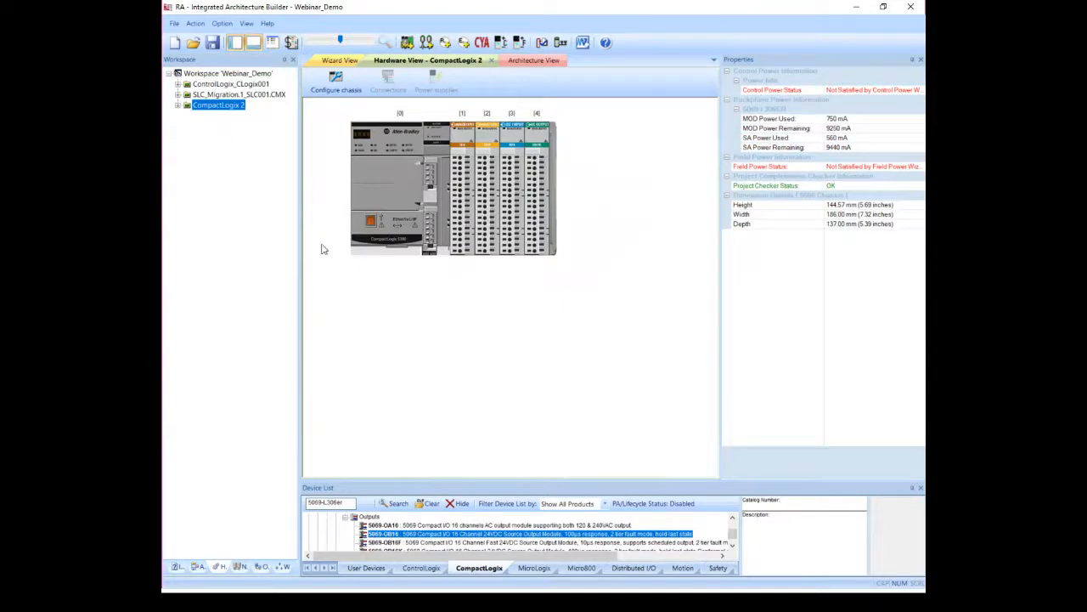
pyautogui.click(544, 270)
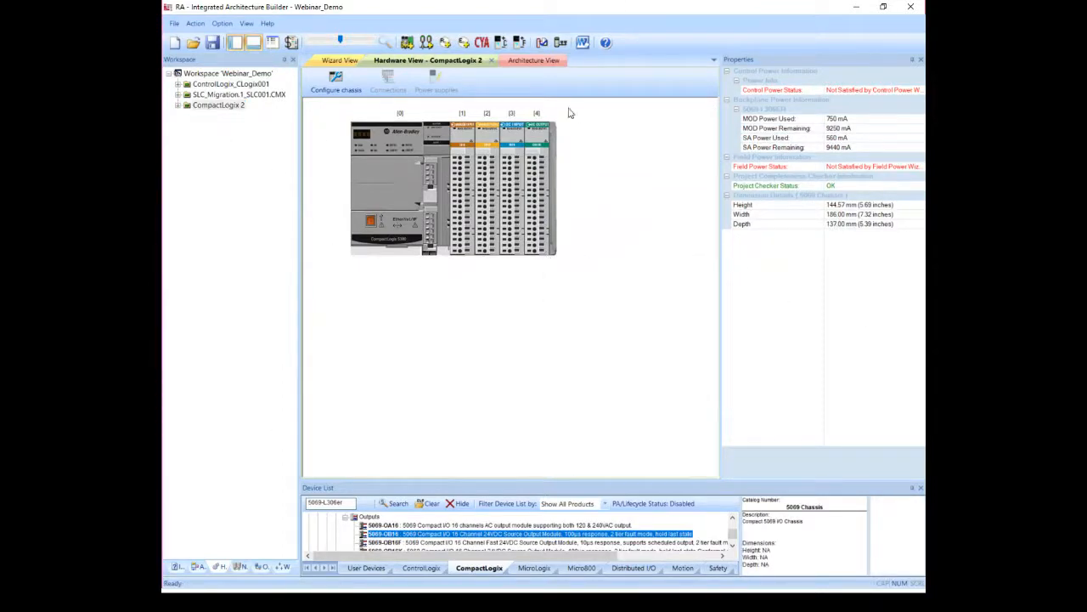
pyautogui.click(176, 24)
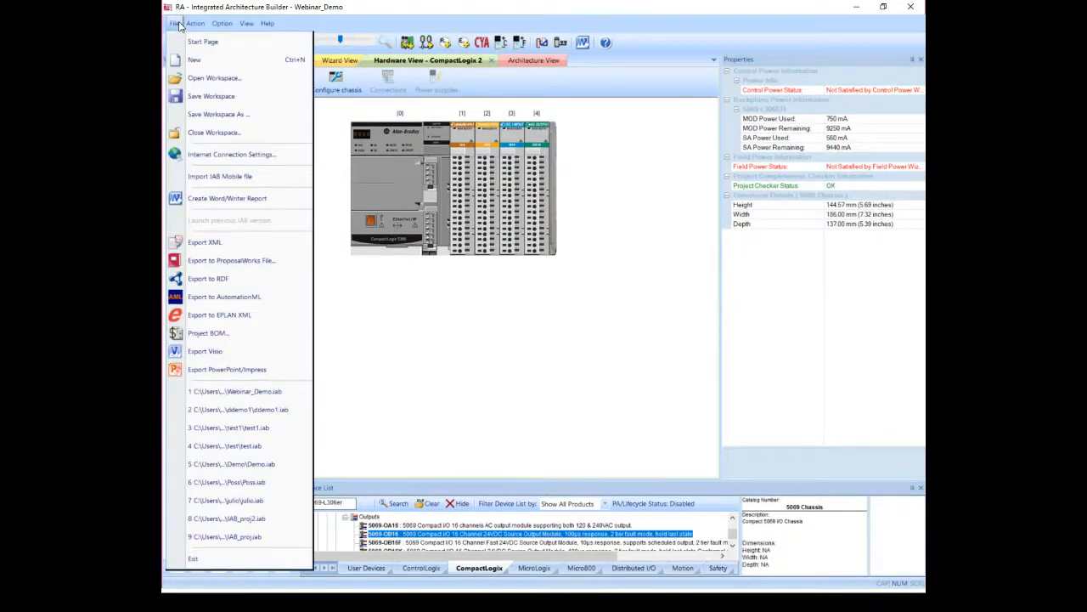
pyautogui.click(210, 97)
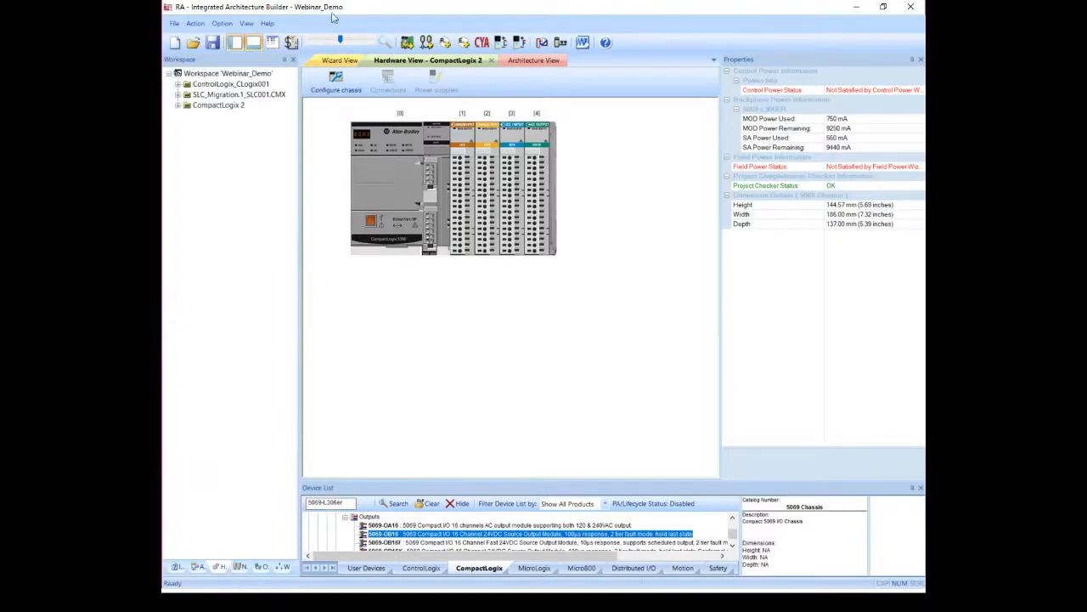
pyautogui.click(173, 23)
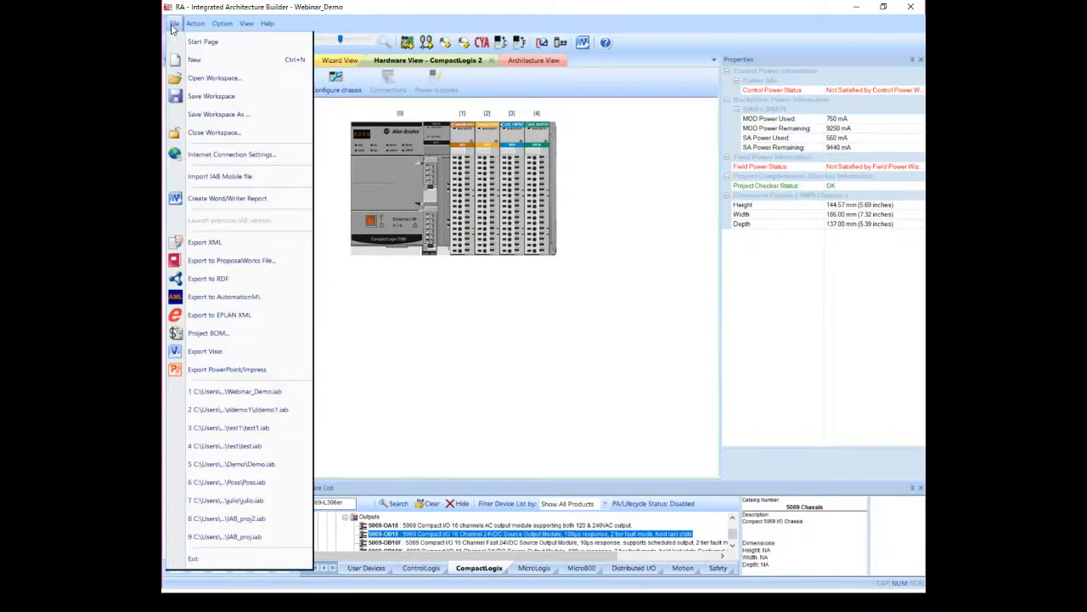
pyautogui.click(224, 124)
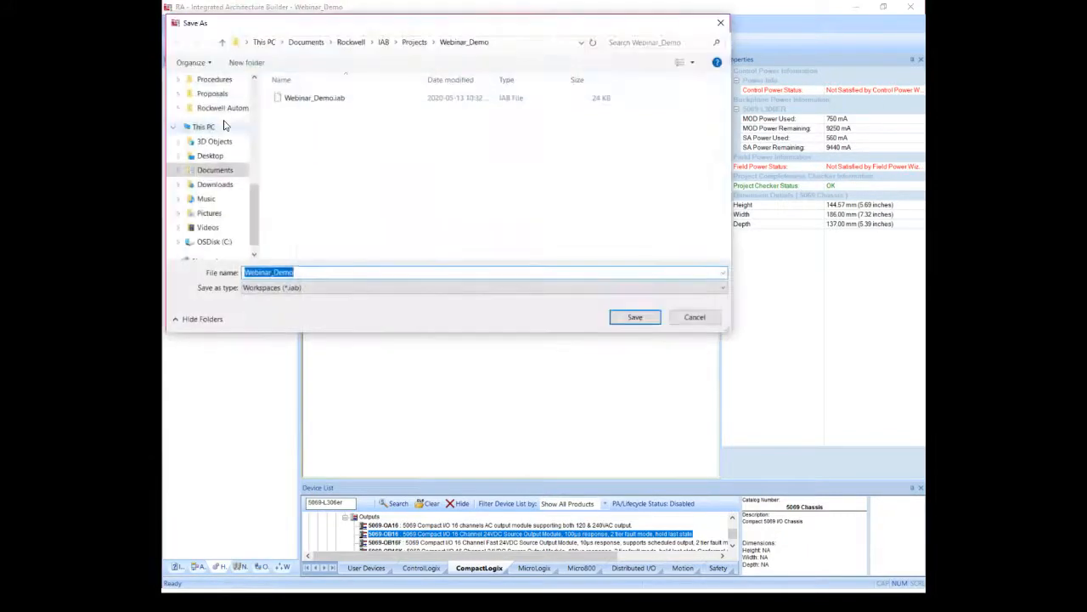
pyautogui.click(695, 321)
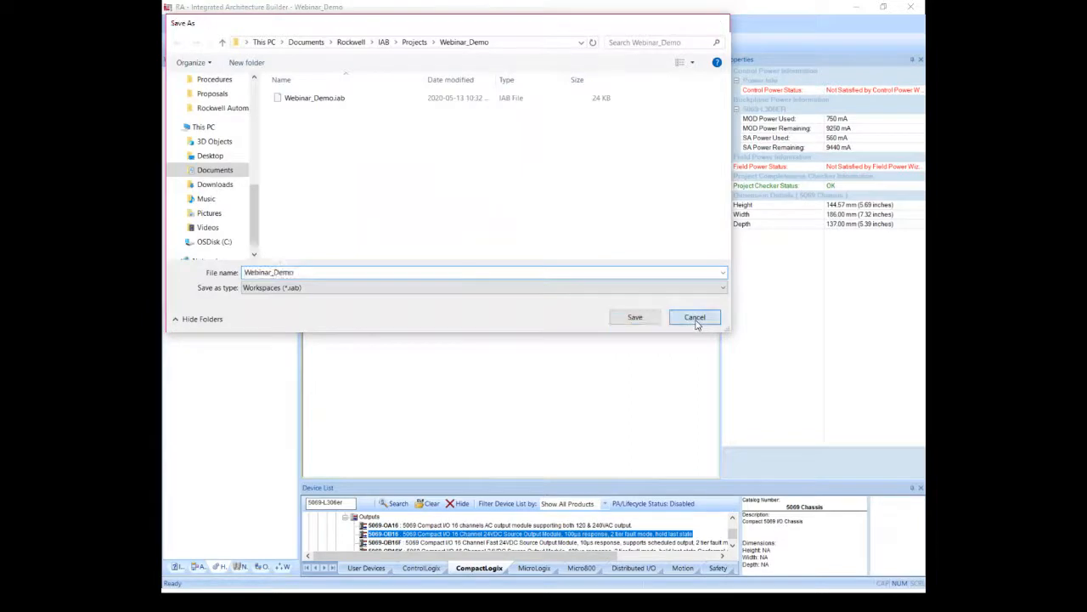
pyautogui.click(173, 24)
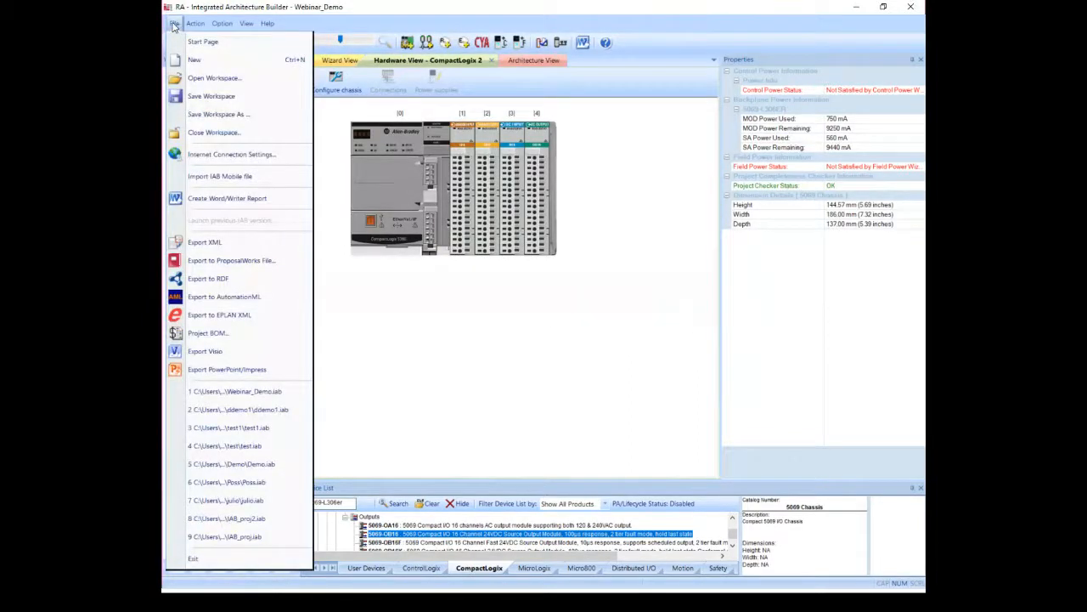
pyautogui.click(208, 77)
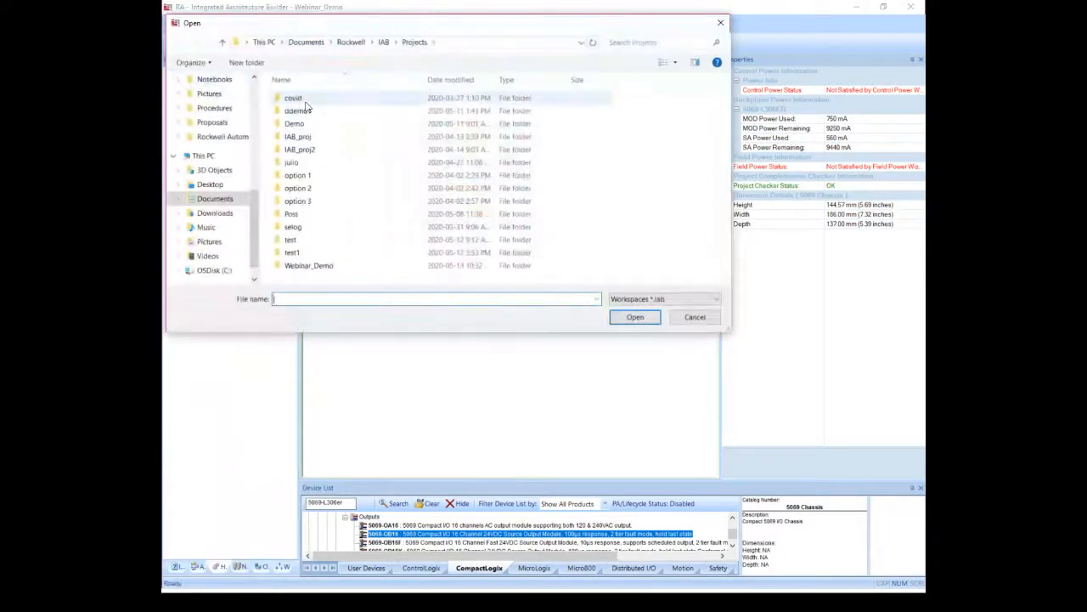
pyautogui.click(722, 23)
pyautogui.click(174, 23)
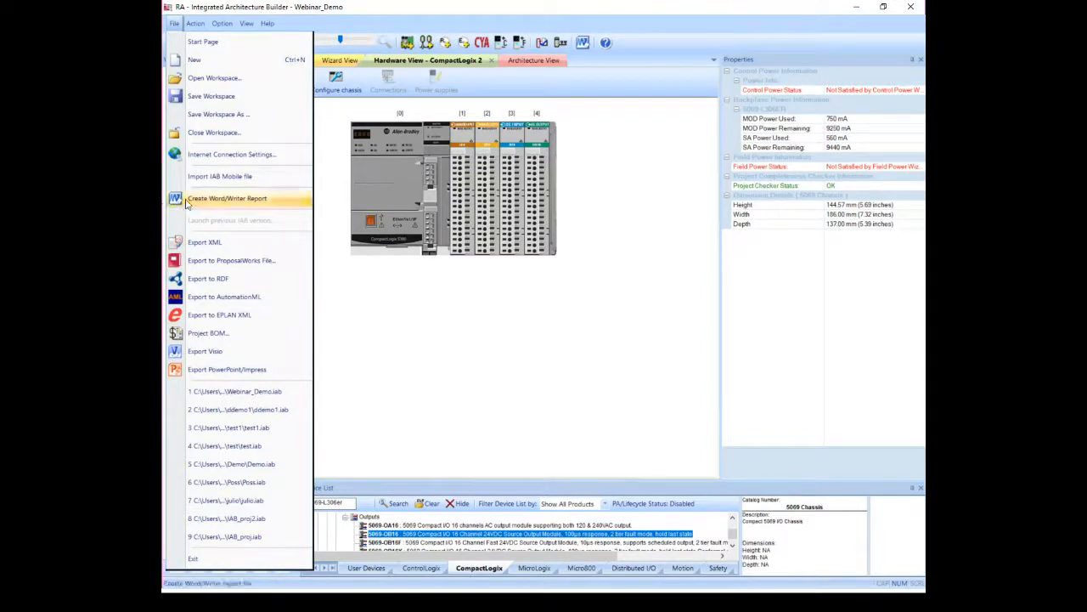
pyautogui.click(638, 195)
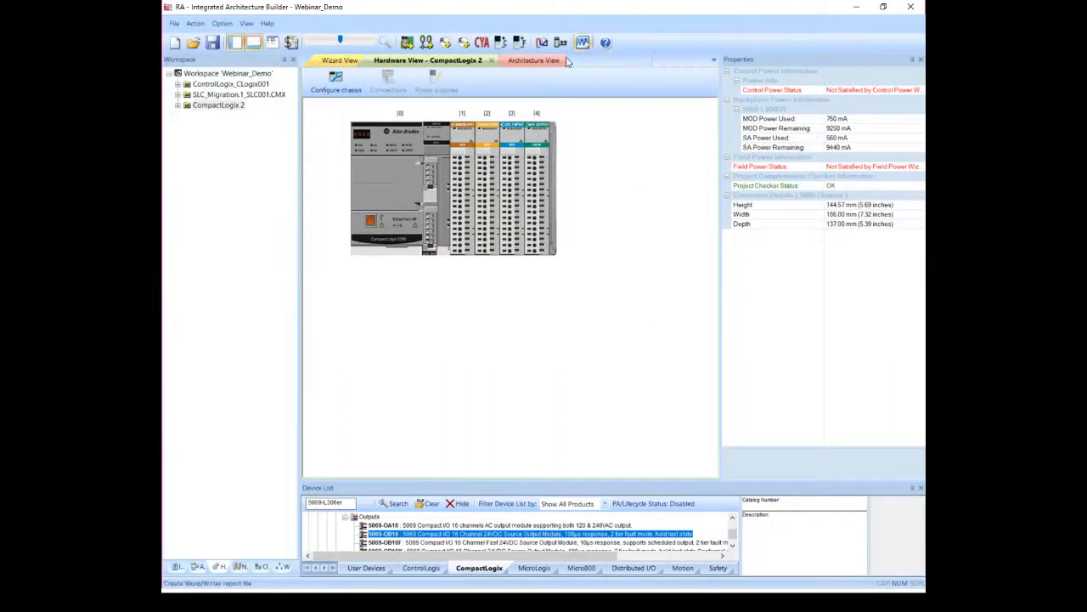
# - Examine the output device, wiring, circuit protection and power solution options in the CYA selection wizard, leaving it without adding products
pyautogui.click(481, 44)
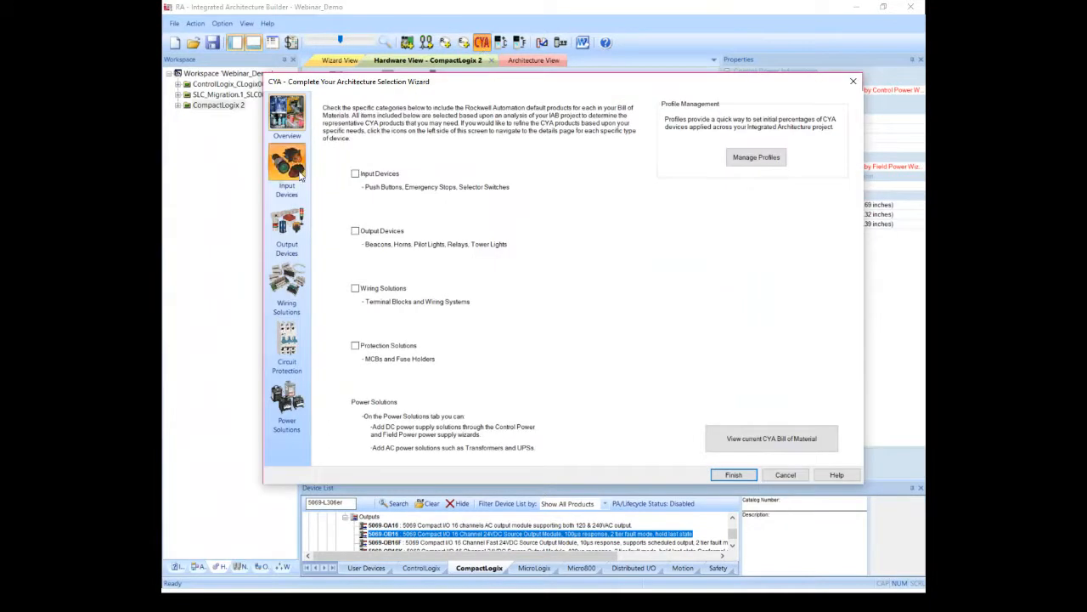
pyautogui.click(287, 229)
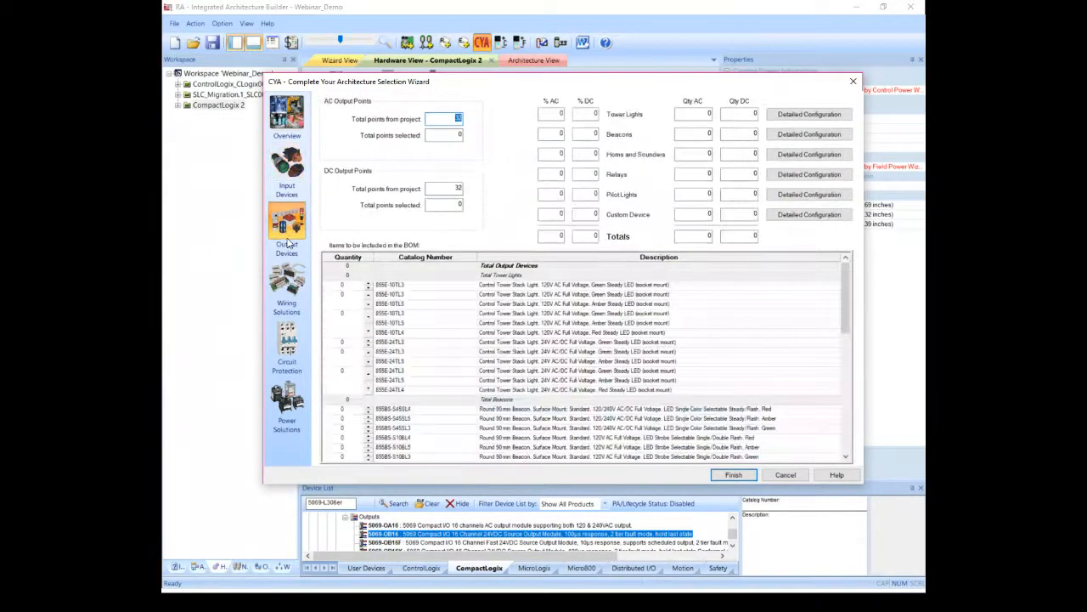
pyautogui.click(289, 284)
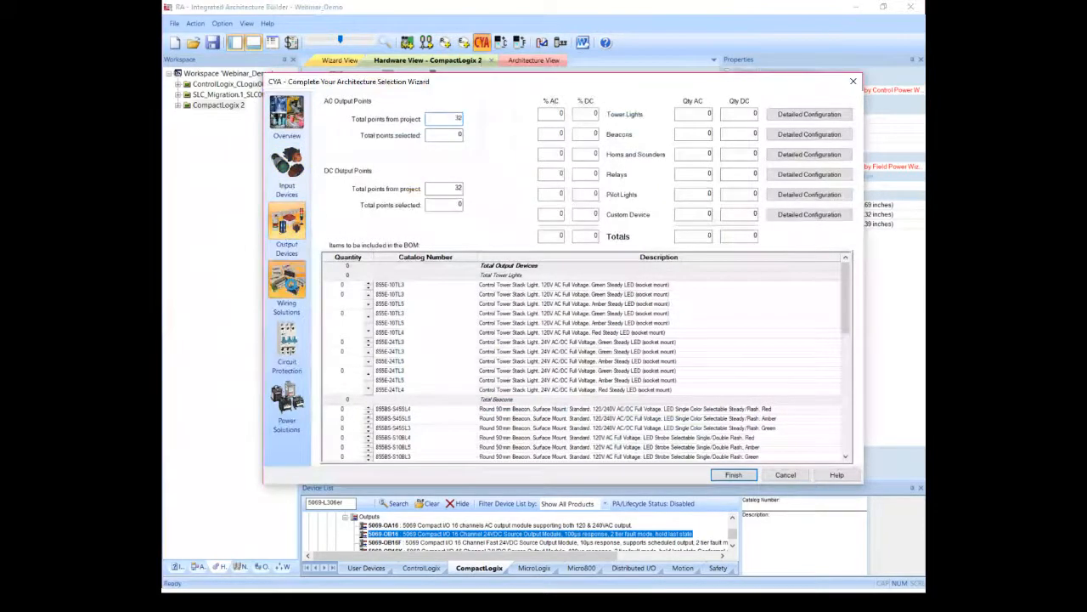
pyautogui.click(289, 340)
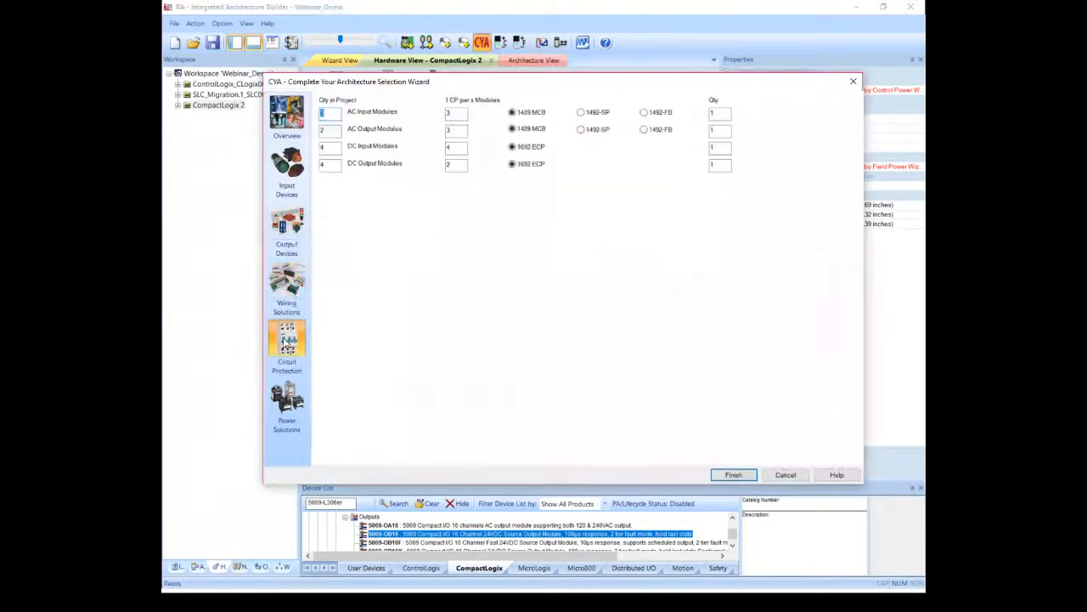
pyautogui.click(287, 397)
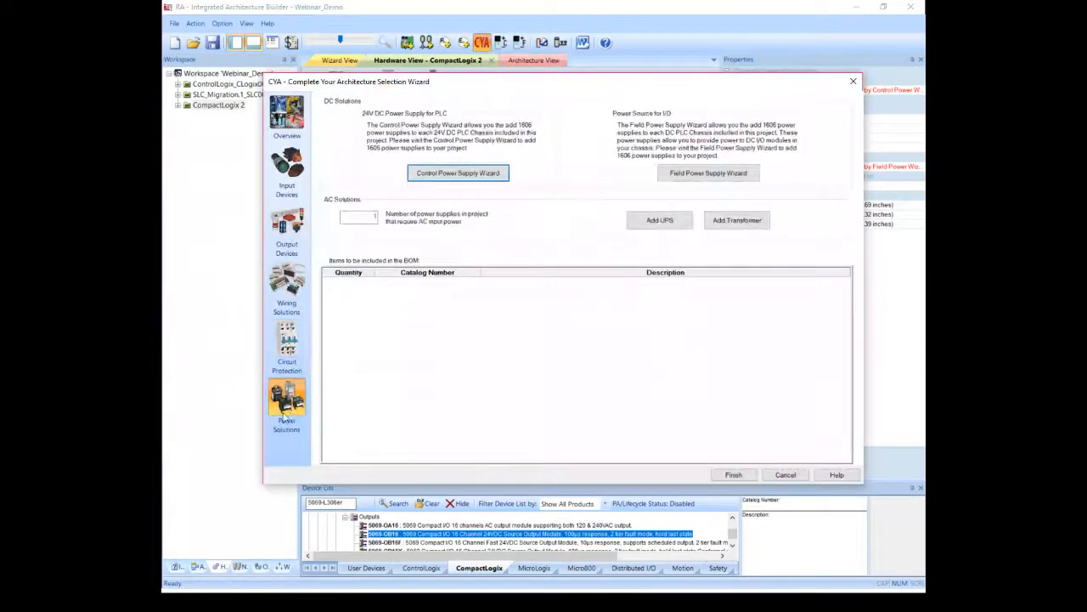
pyautogui.click(787, 475)
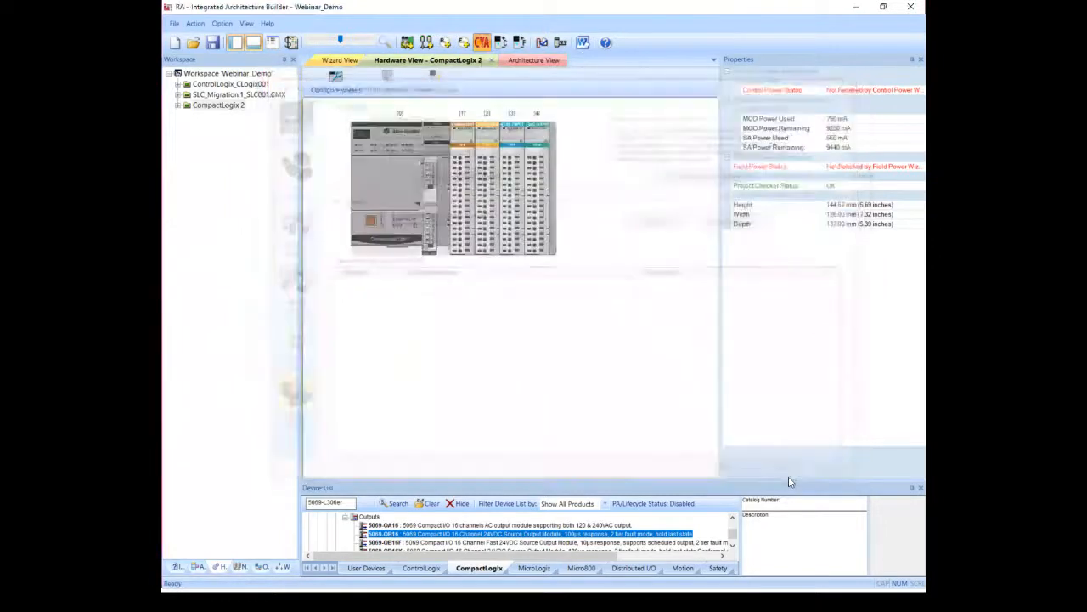
# - Add an area around the ControlLogix_CLogix001 device in the architecture view and rename it Area
pyautogui.click(523, 60)
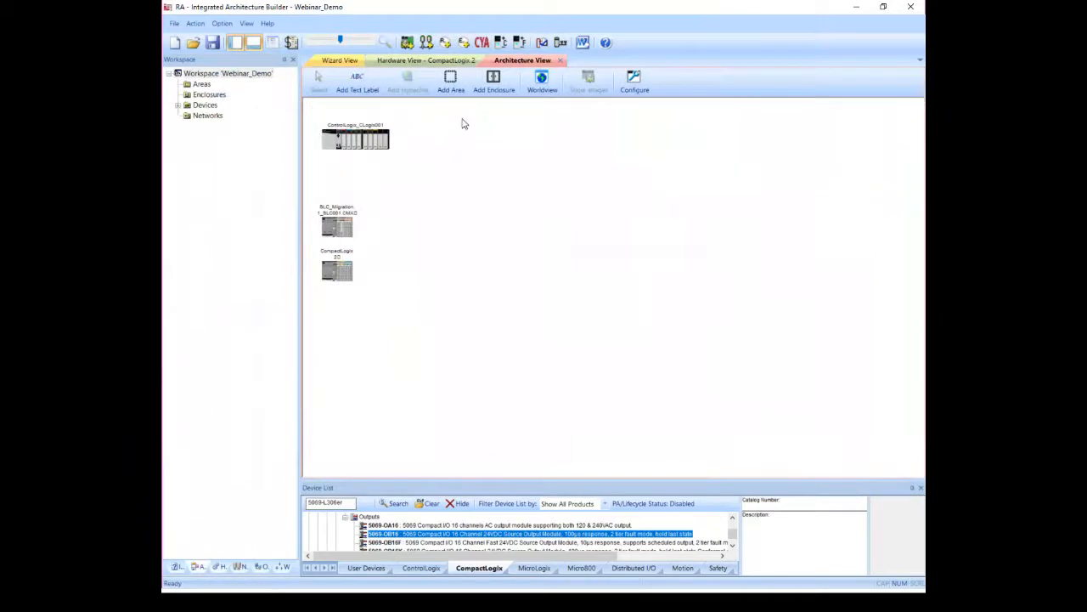
pyautogui.click(451, 81)
pyautogui.moveTo(314, 114); pyautogui.dragTo(406, 163)
pyautogui.click(361, 108)
pyautogui.rightClick(361, 108)
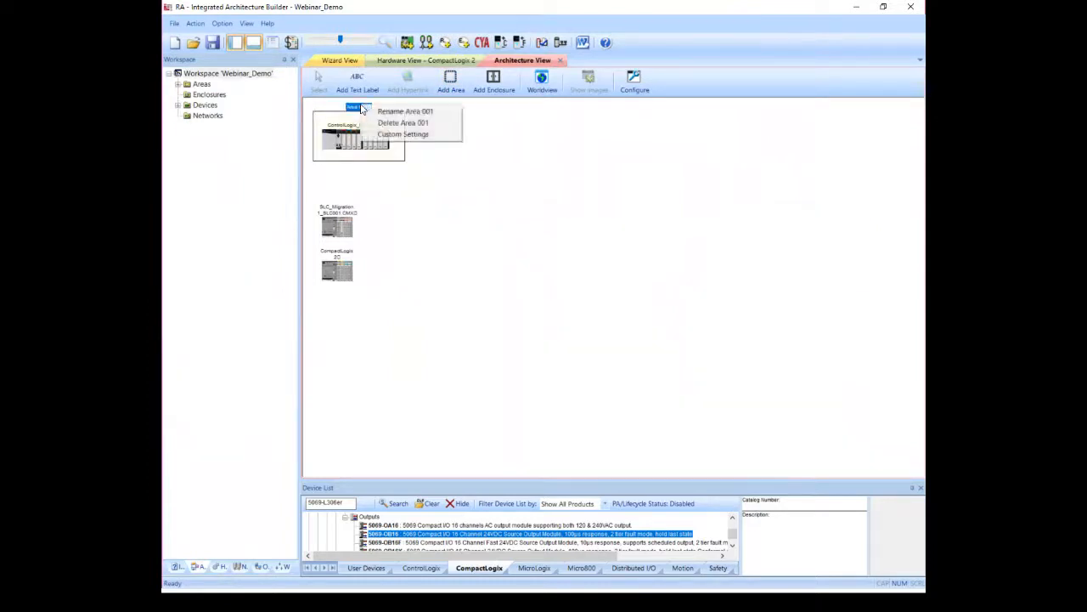
pyautogui.click(379, 111)
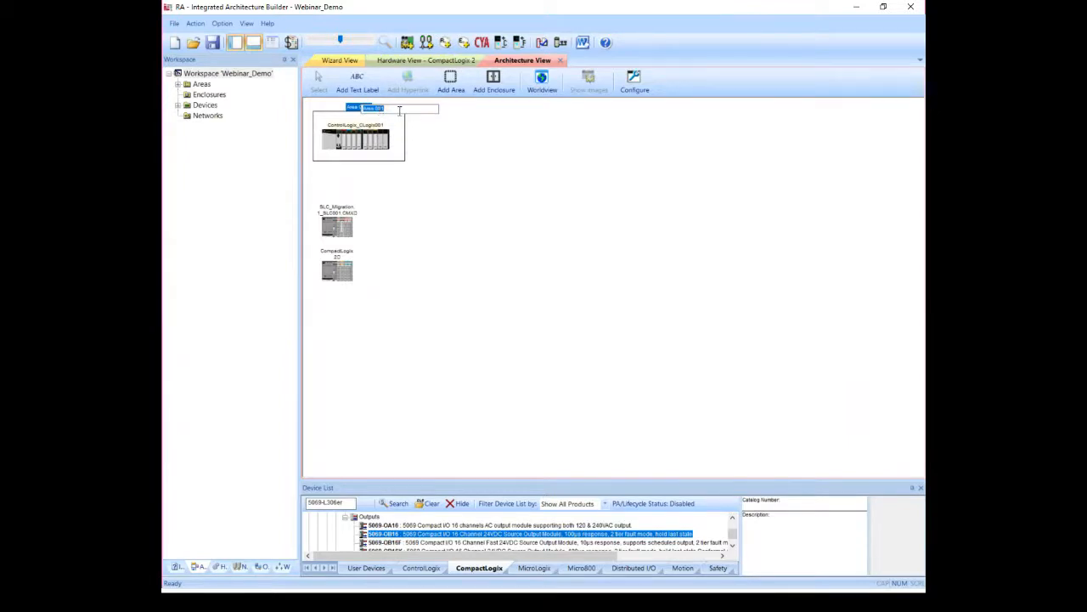
pyautogui.press('BackSpace')
pyautogui.click(523, 299)
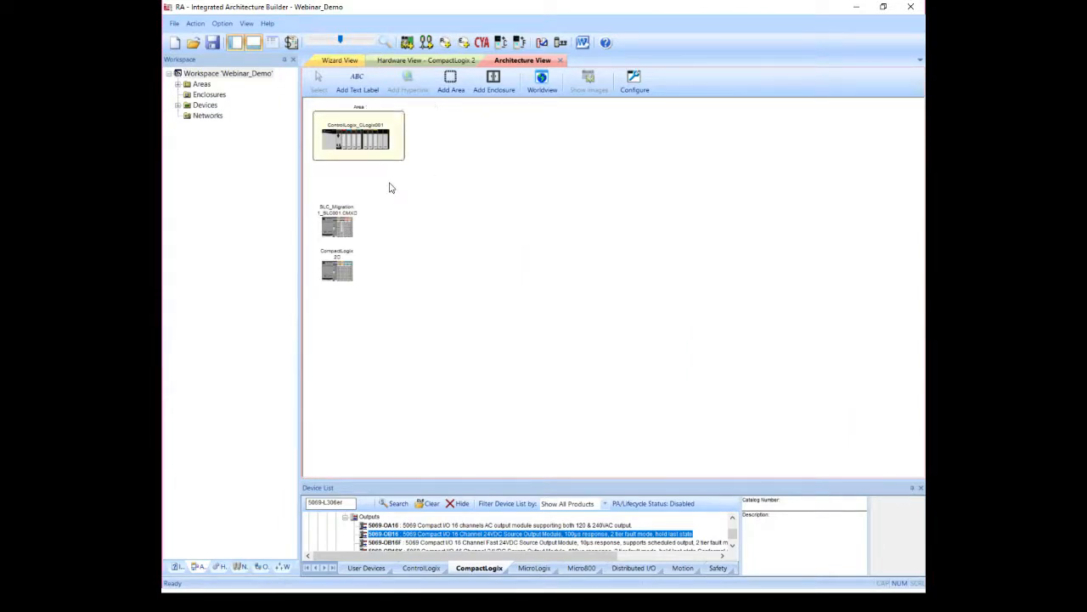
# - View the whole architecture layout in the World View overview and close it
pyautogui.click(538, 85)
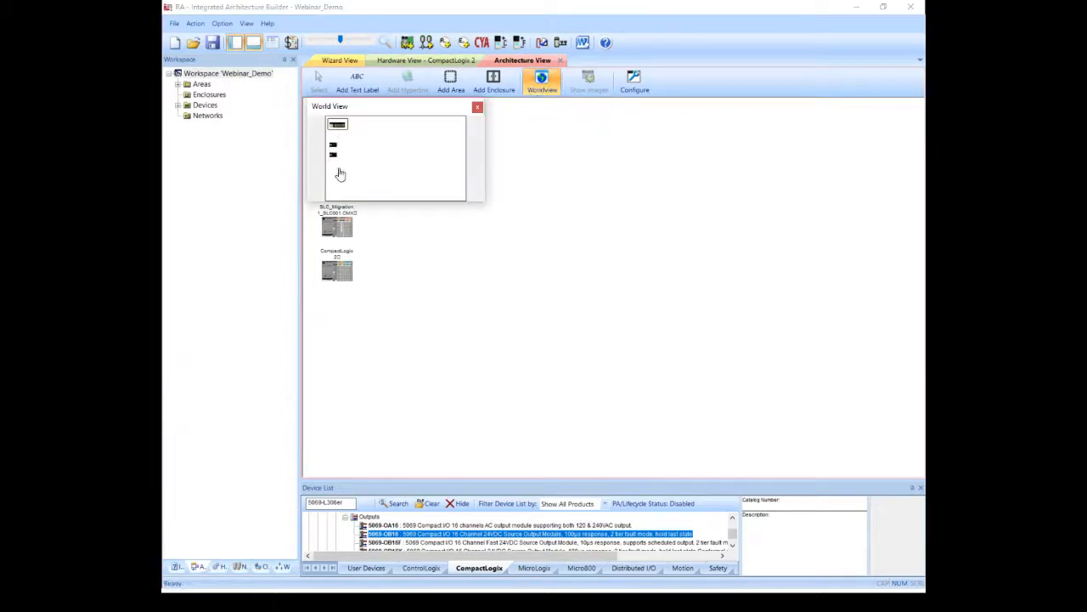
pyautogui.click(477, 109)
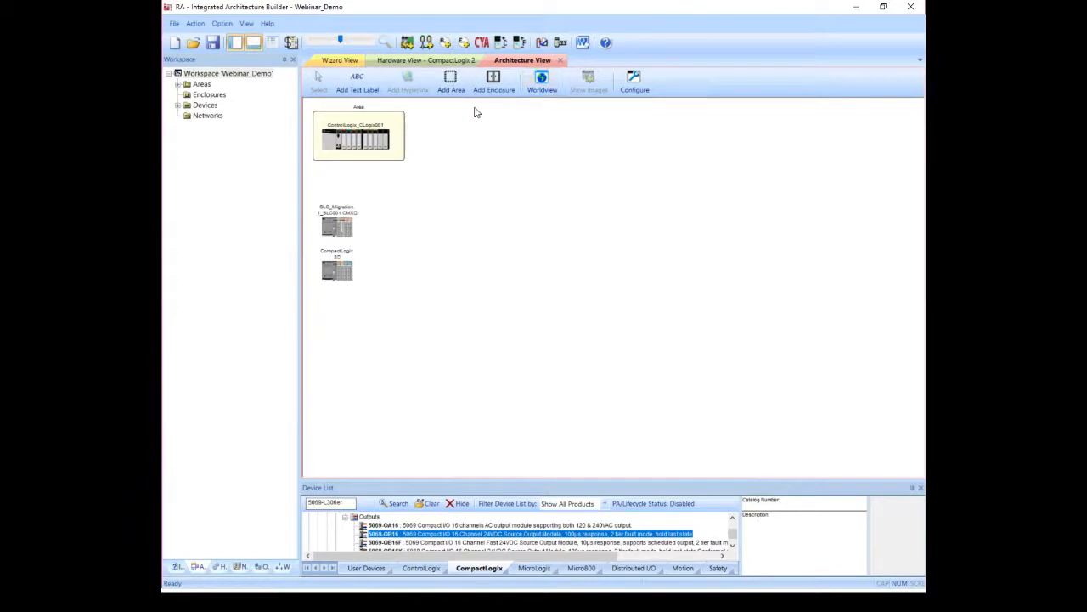
# - Add a text label reading "This is my system" beside the ControlLogix area
pyautogui.click(355, 90)
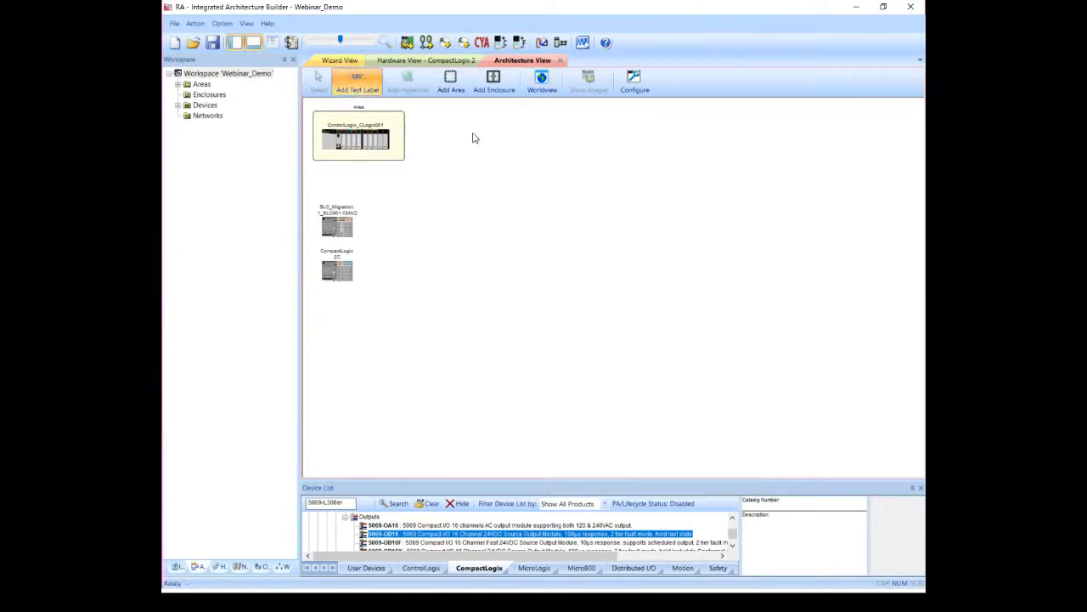
pyautogui.click(431, 166)
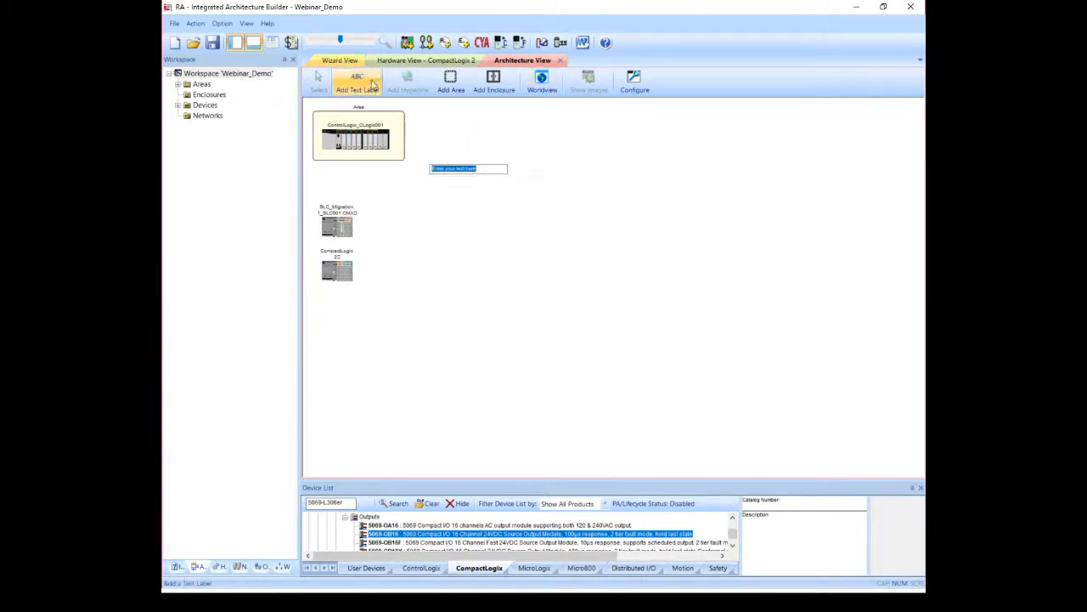
pyautogui.press('BackSpace')
pyautogui.write('This is my system')
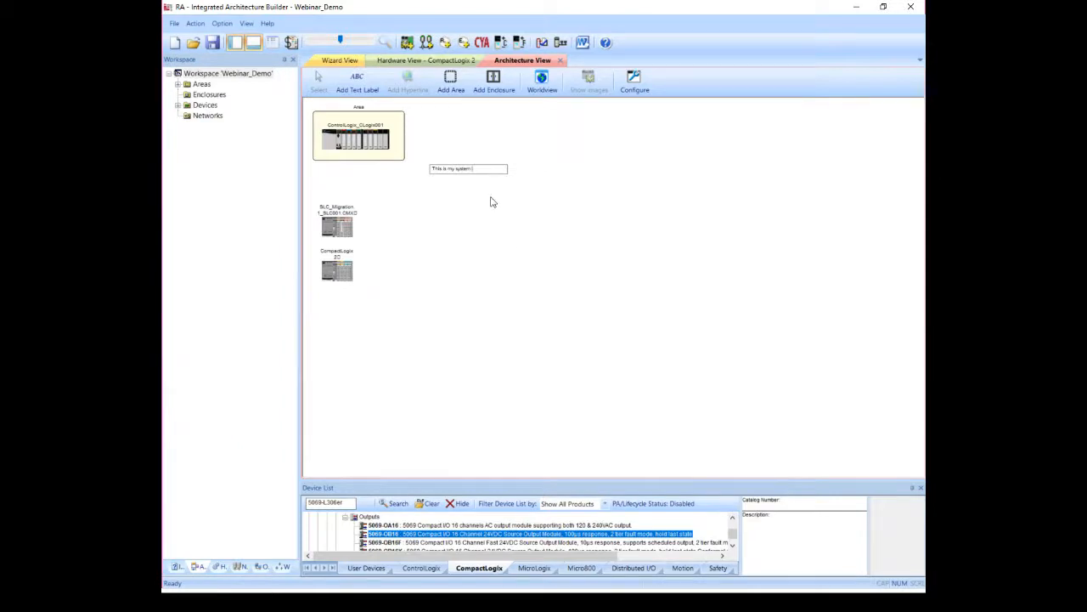
pyautogui.click(463, 138)
# - Shift the ControlLogix device and its surrounding area slightly down and to the right, keeping the device inside the area
pyautogui.moveTo(368, 140)
pyautogui.mouseDown()
pyautogui.moveTo(381, 162)
pyautogui.moveTo(374, 149)
pyautogui.mouseUp()
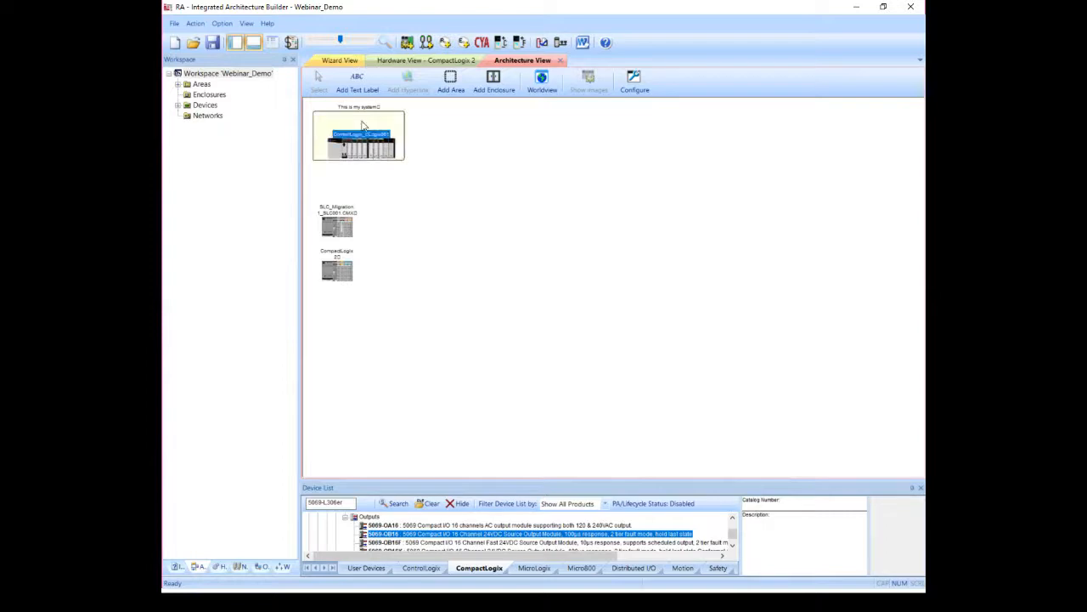
pyautogui.moveTo(364, 108); pyautogui.dragTo(372, 118)
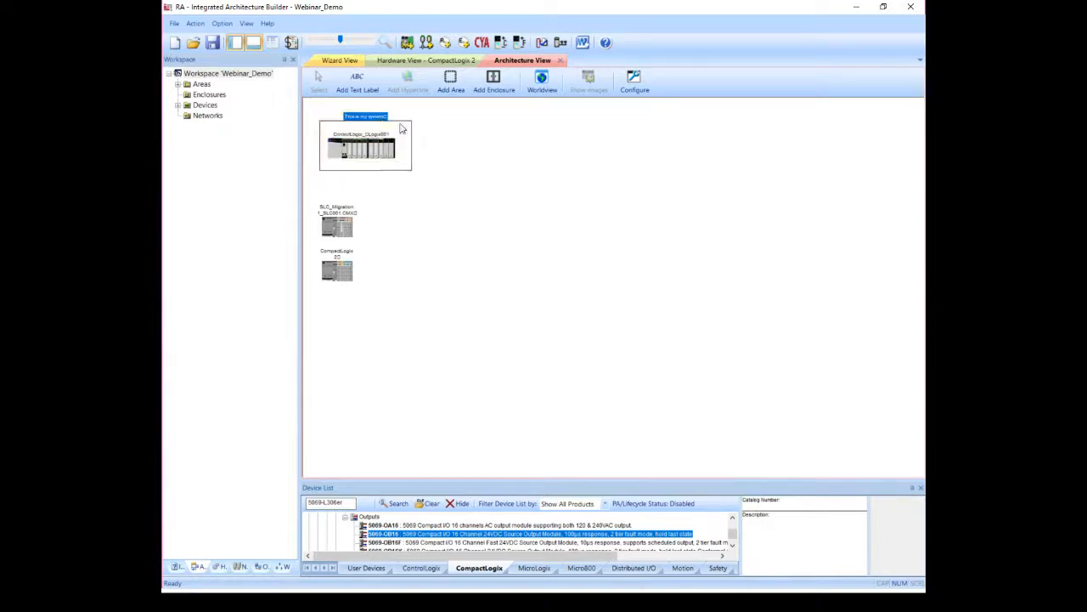
pyautogui.click(401, 129)
# - Examine the individual network trunk colors in the architecture view settings, try the reset to IAB defaults, and leave without applying changes
pyautogui.click(646, 88)
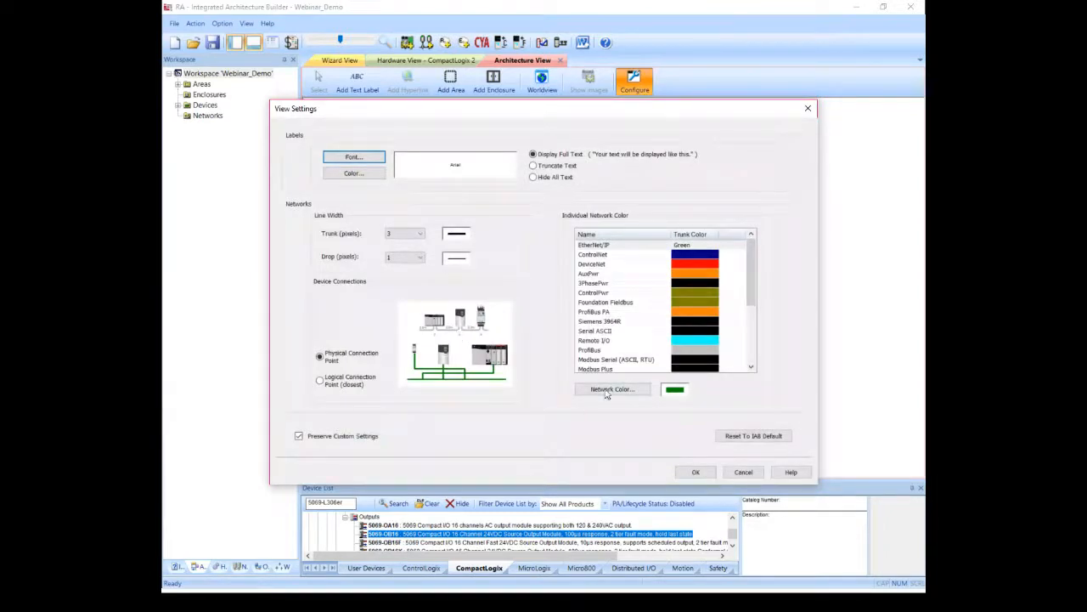
pyautogui.click(697, 342)
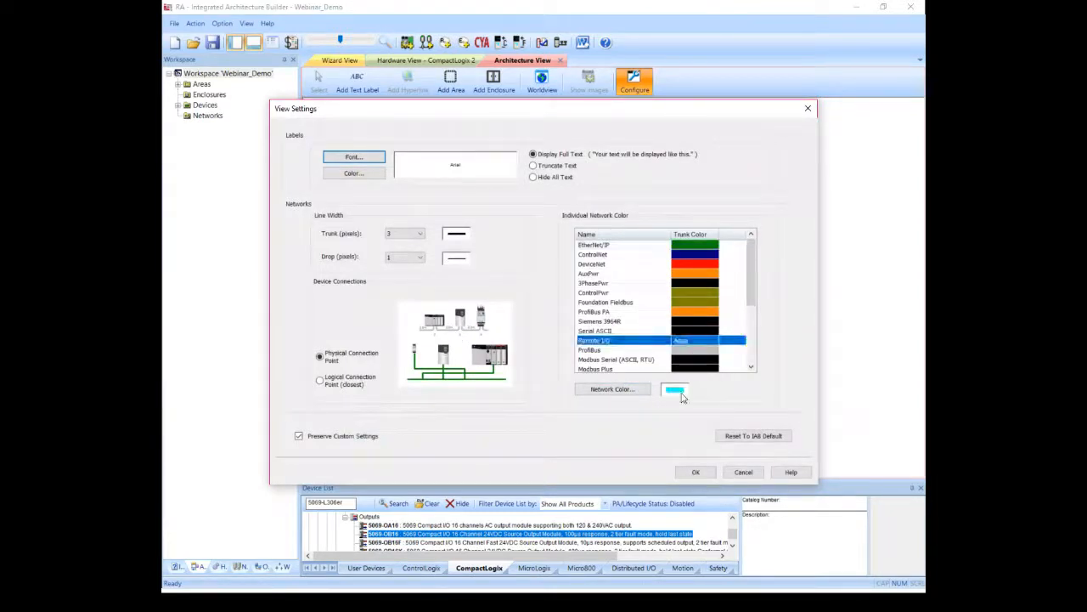
pyautogui.click(683, 331)
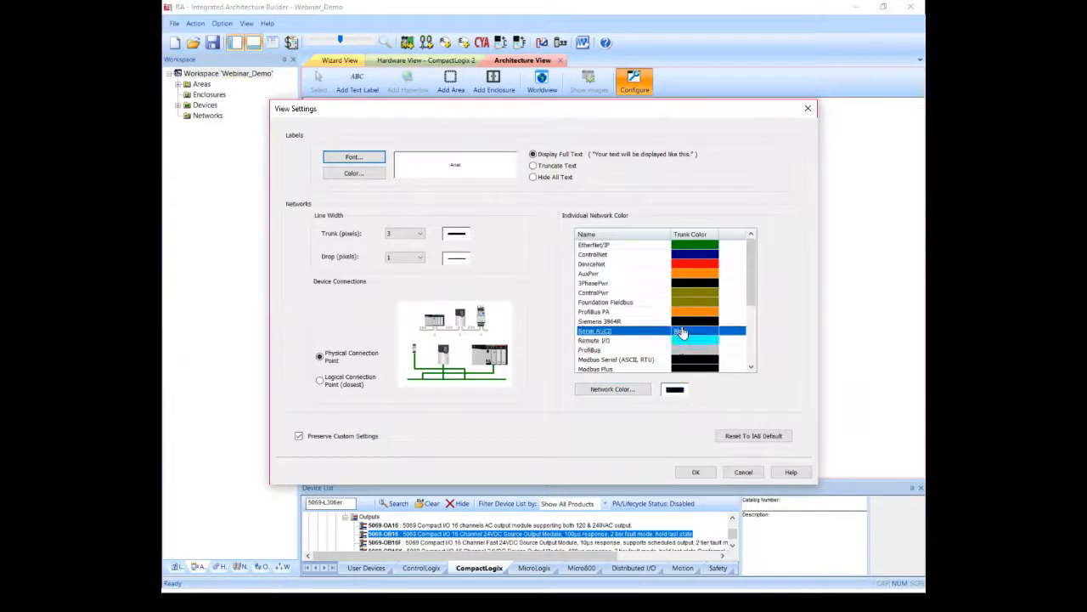
pyautogui.scroll(-4, 688, 294)
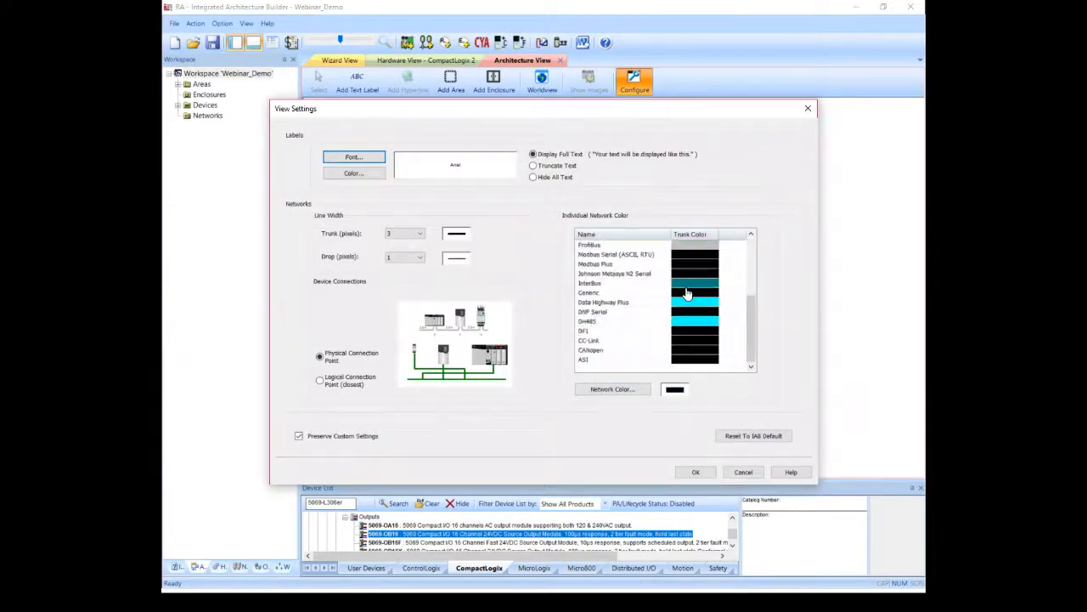
pyautogui.scroll(4, 688, 294)
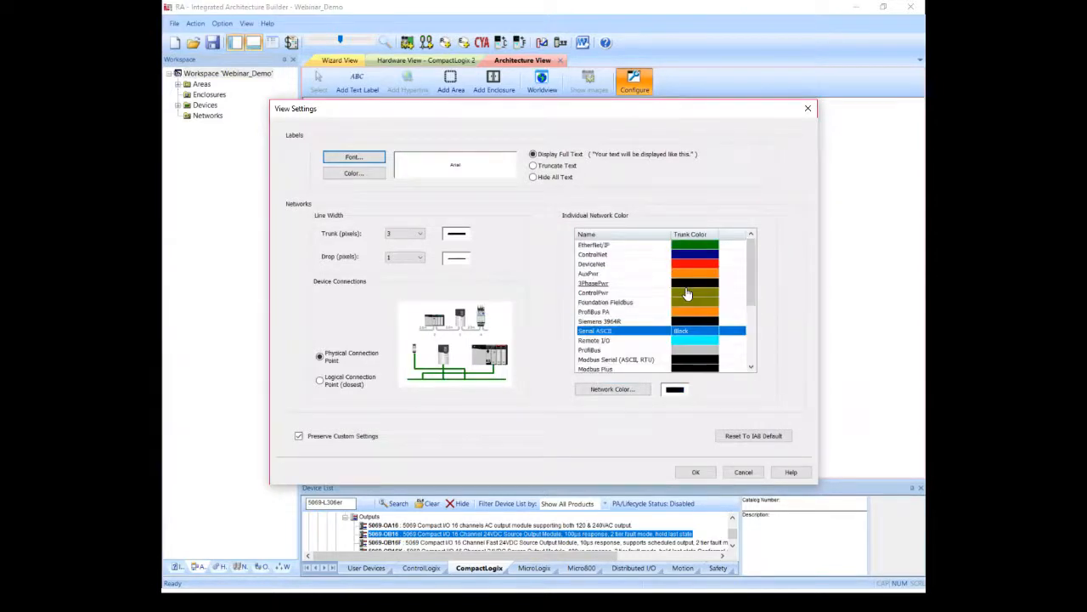
pyautogui.click(608, 254)
pyautogui.click(609, 264)
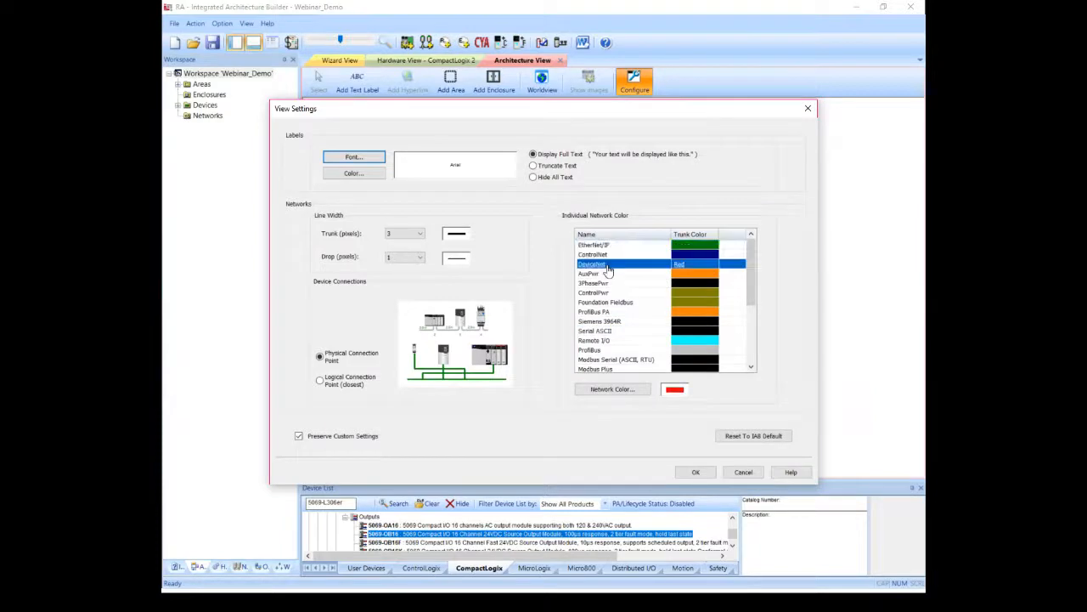
pyautogui.click(604, 273)
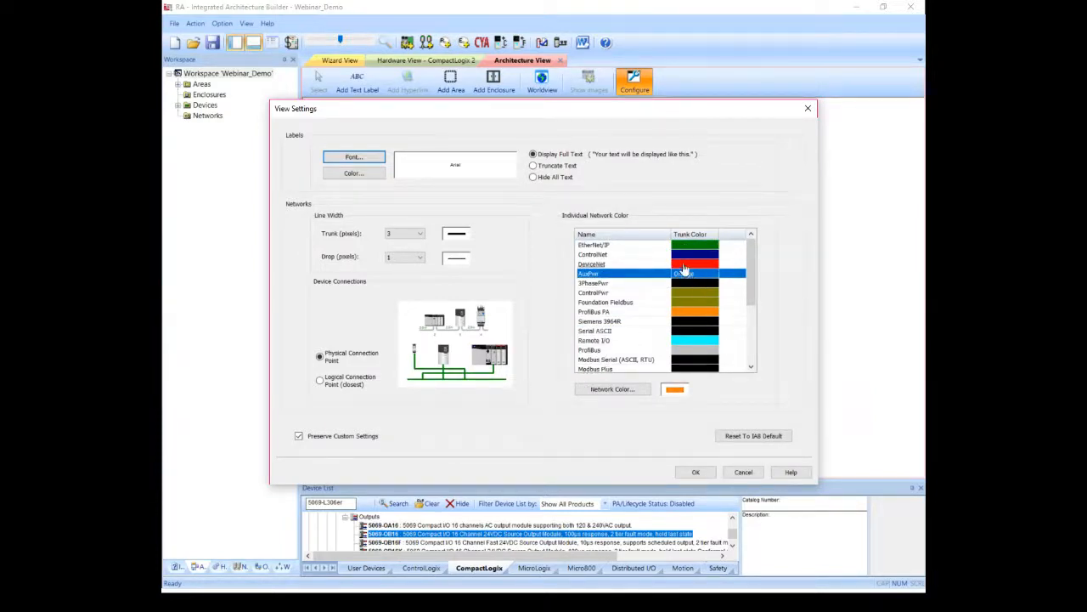
pyautogui.click(736, 439)
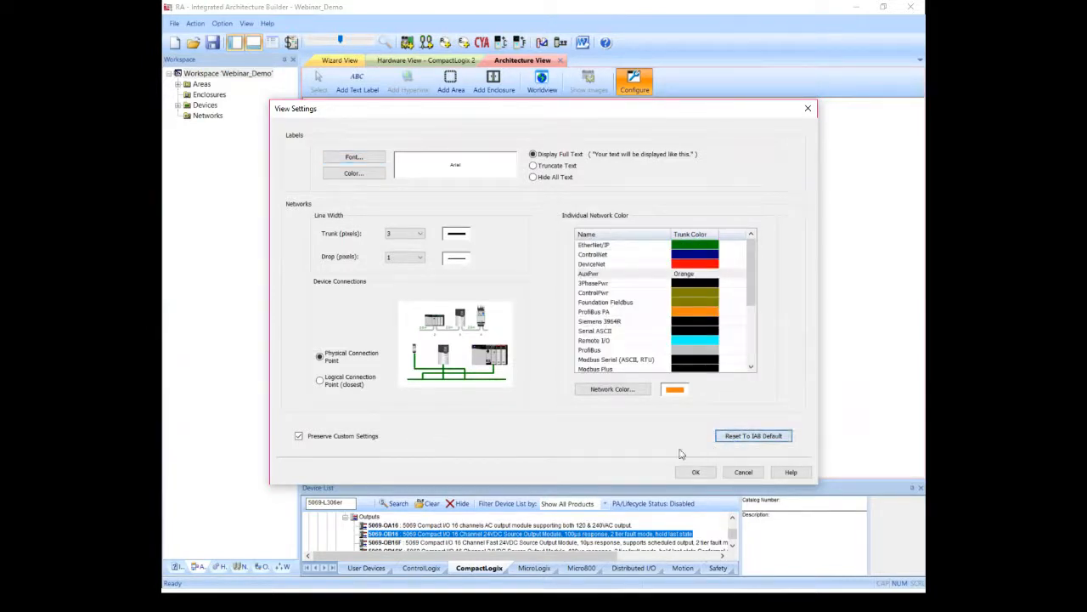
pyautogui.click(744, 472)
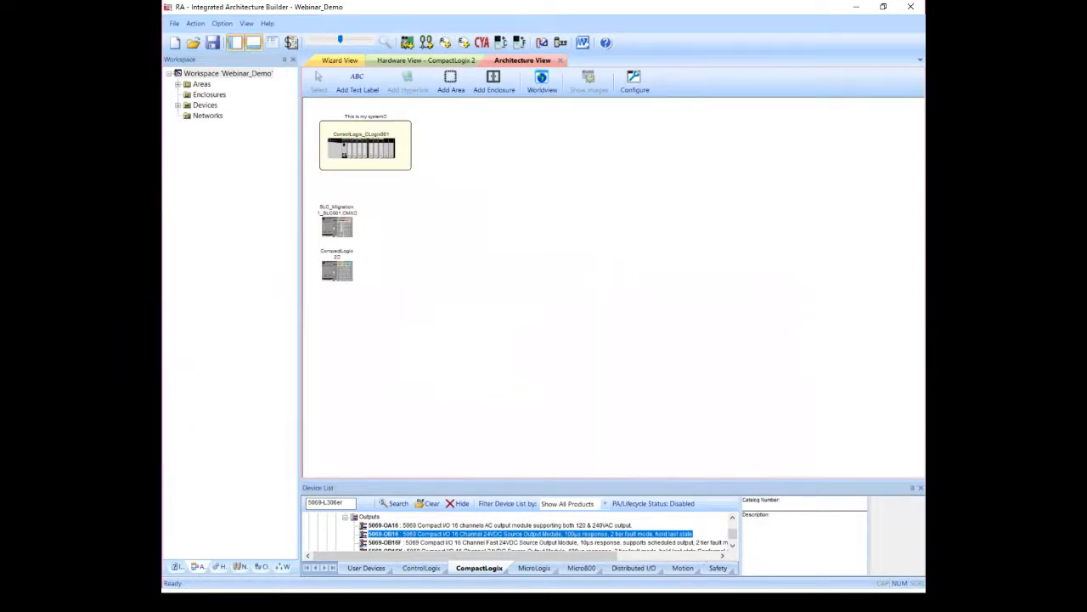
pyautogui.hotkey('alt', 'Tab')
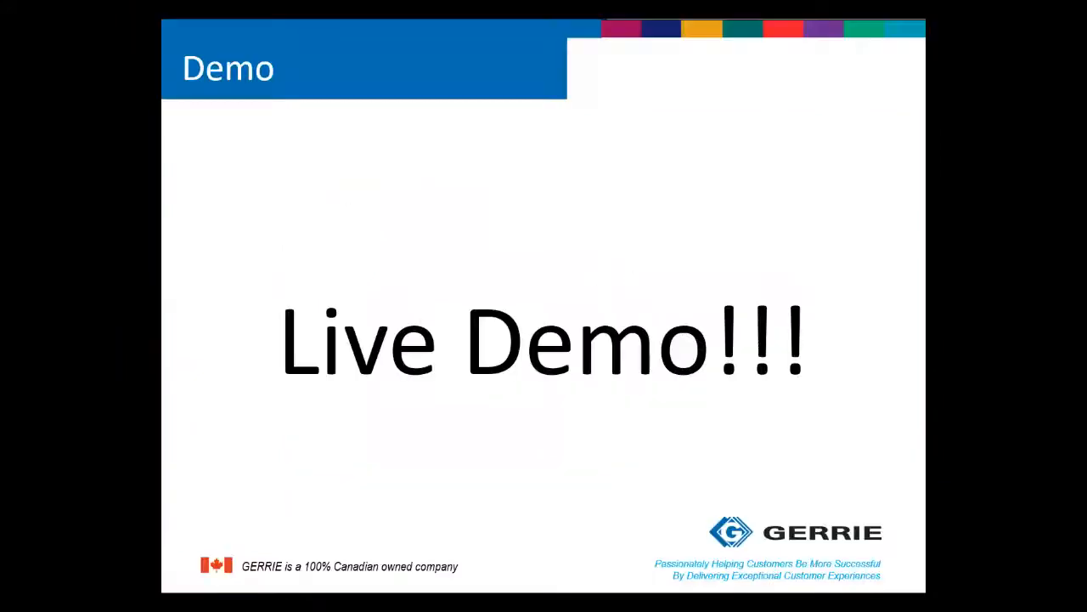
pyautogui.click(423, 425)
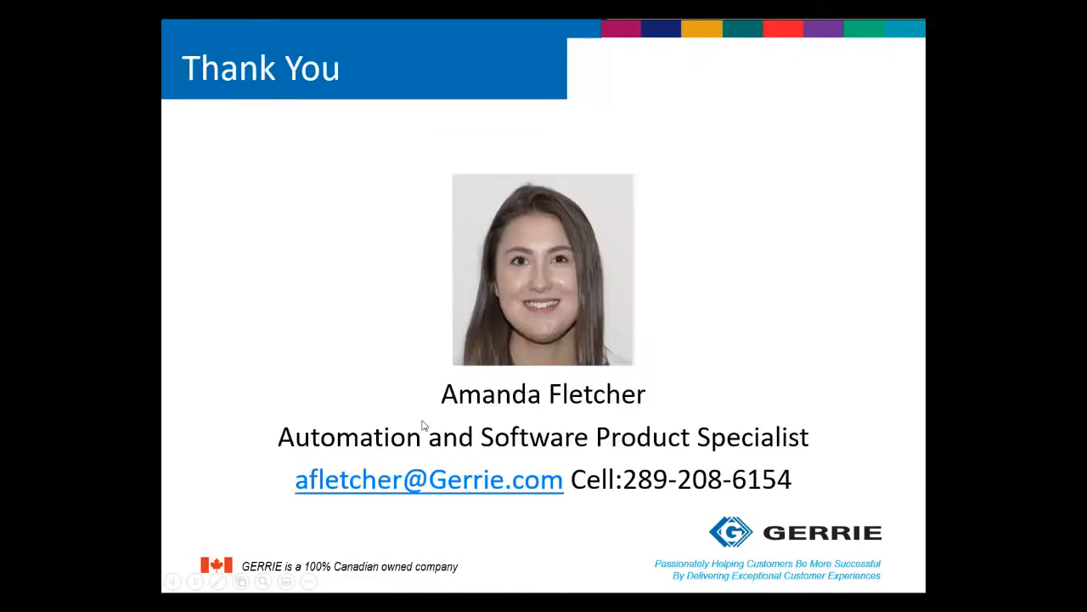